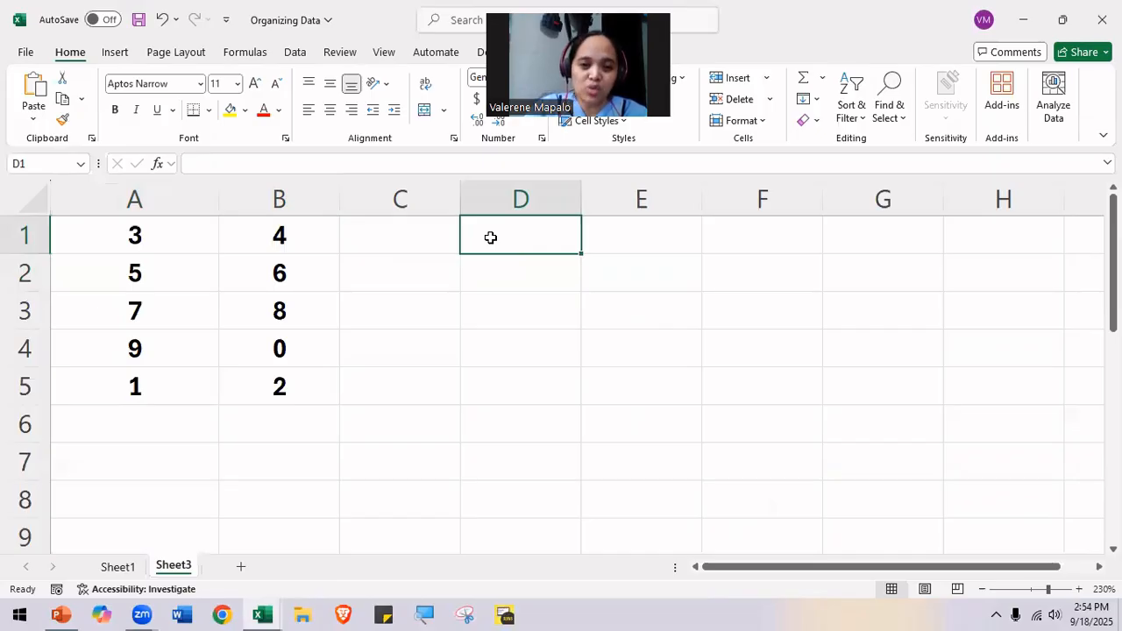
Step: Enter the addition formula =A1+B1 in cell D1
{"action": "type", "text": "="}
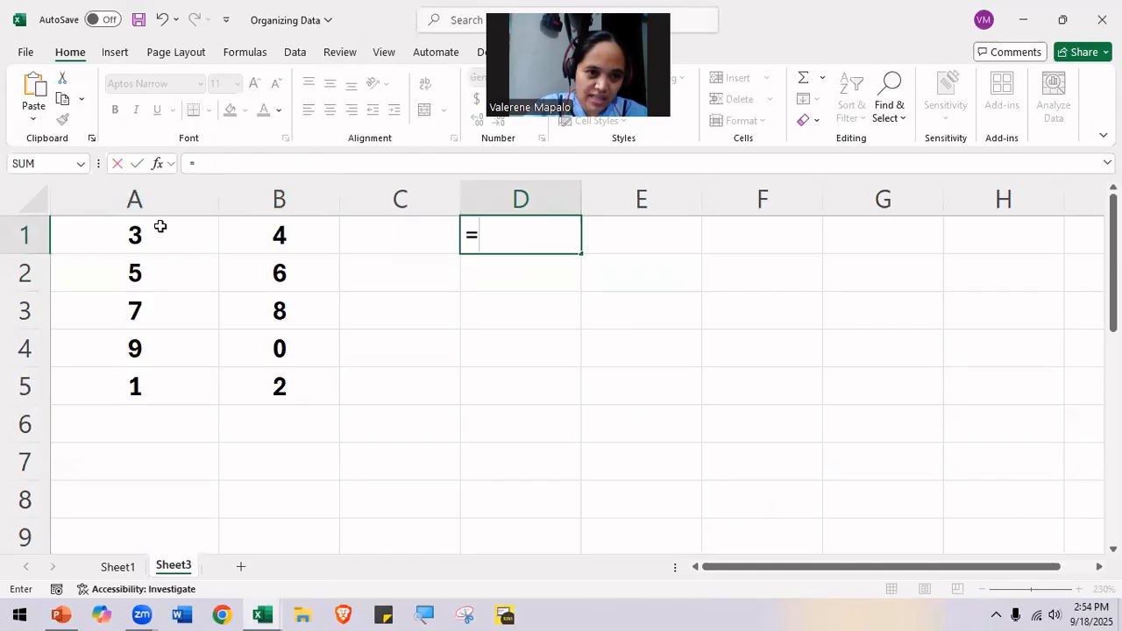
{"action": "type", "text": "a"}
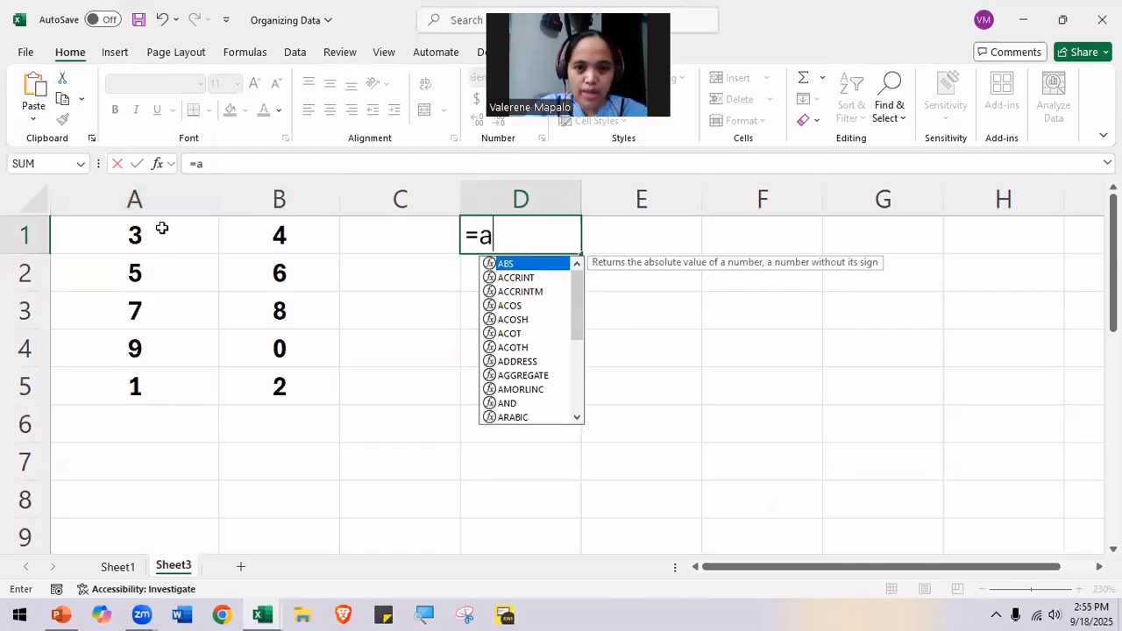
{"action": "type", "text": "1"}
{"action": "key", "text": "BackSpace"}
{"action": "key", "text": "BackSpace"}
{"action": "type", "text": "A1"}
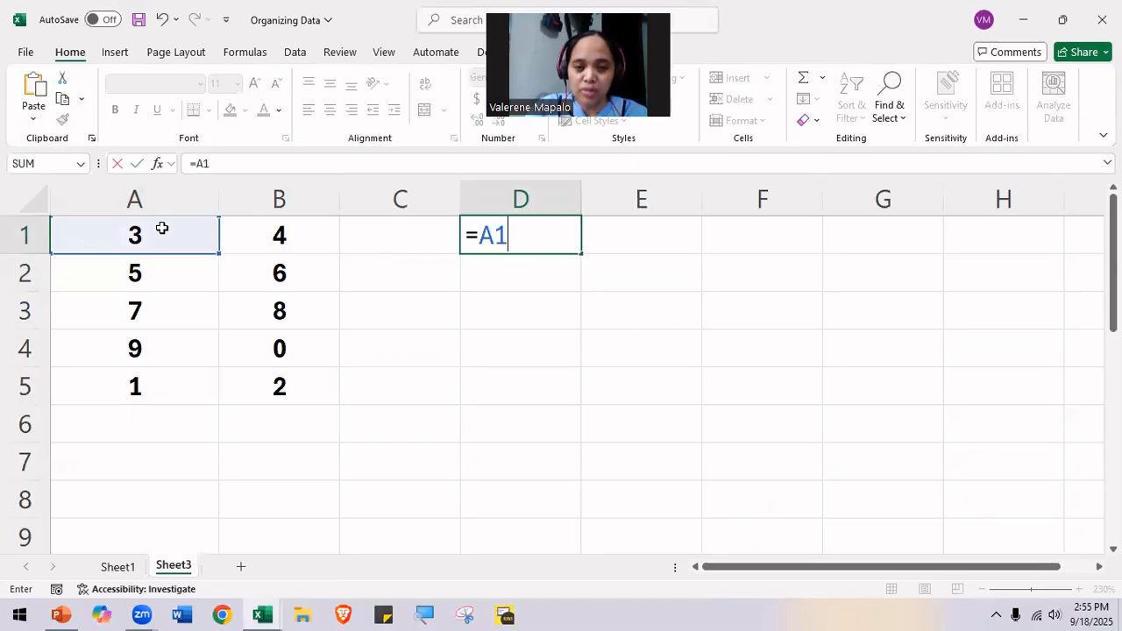
{"action": "type", "text": "+"}
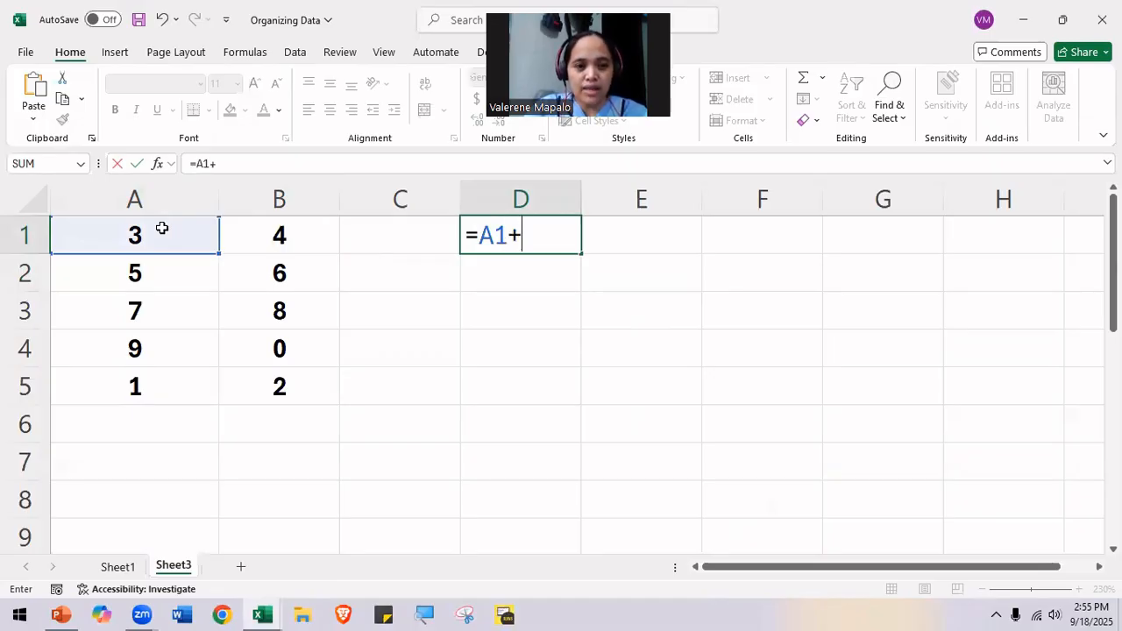
{"action": "left_click", "coordinate": [290, 235]}
{"action": "key", "text": "Return"}
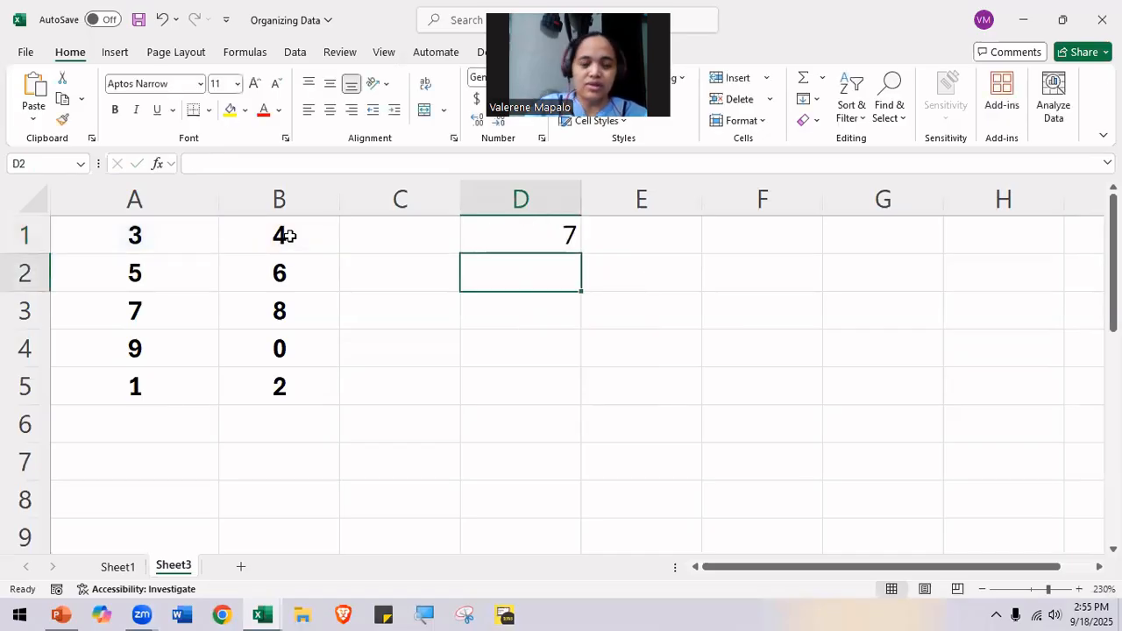
Step: Enter the subtraction formula =A2-B2 in cell D2
{"action": "left_click", "coordinate": [508, 236]}
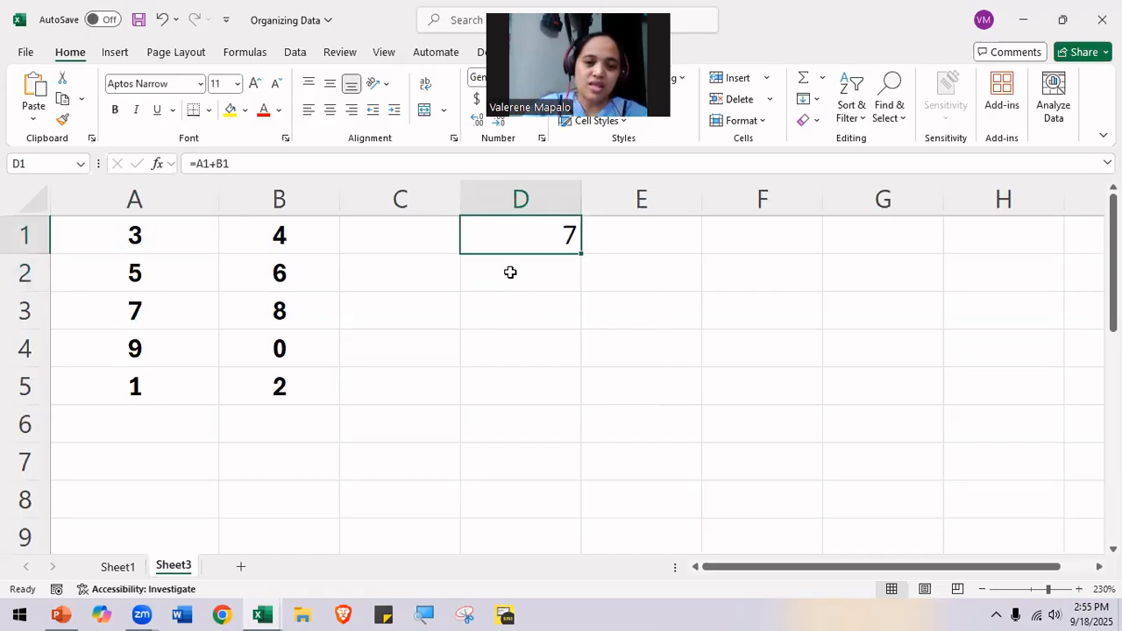
{"action": "left_click", "coordinate": [510, 273]}
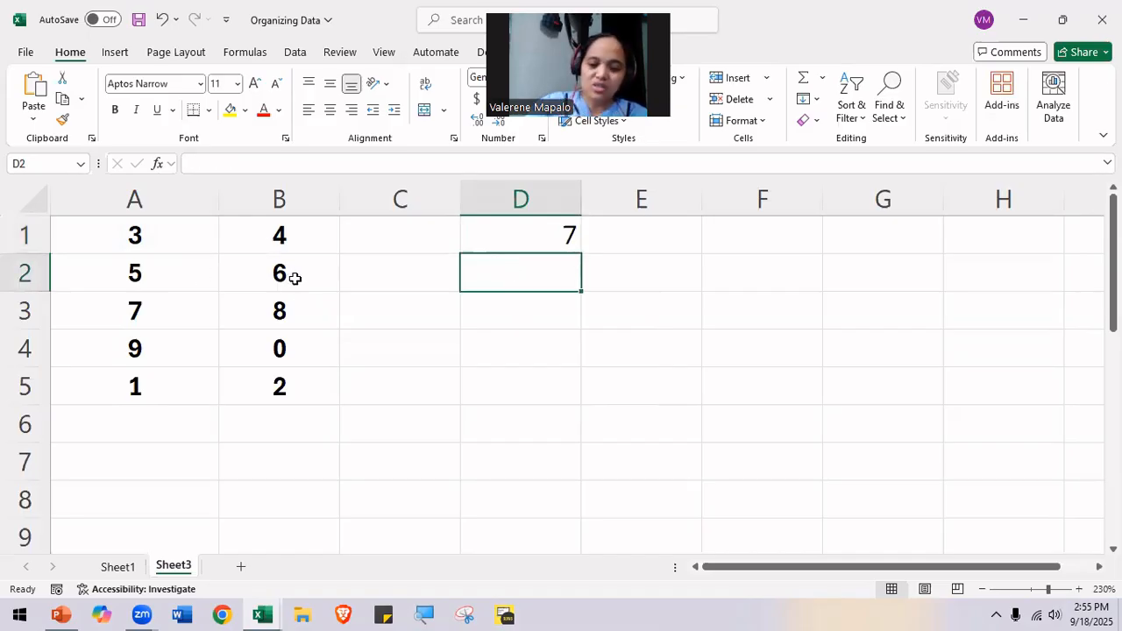
{"action": "type", "text": "="}
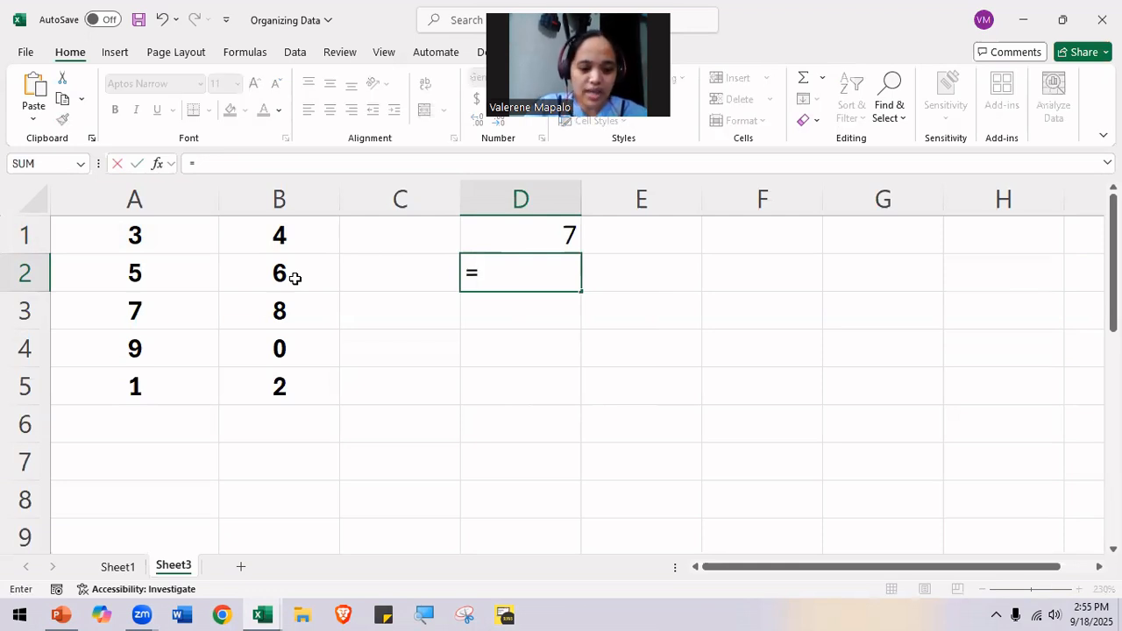
{"action": "type", "text": "A2-"}
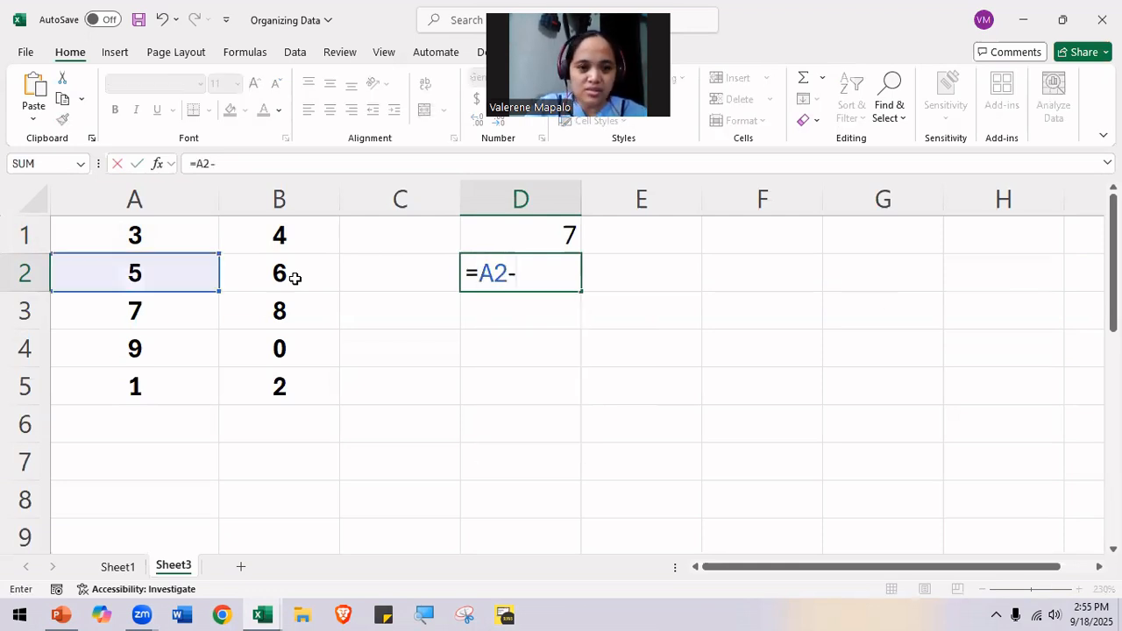
{"action": "type", "text": "B"}
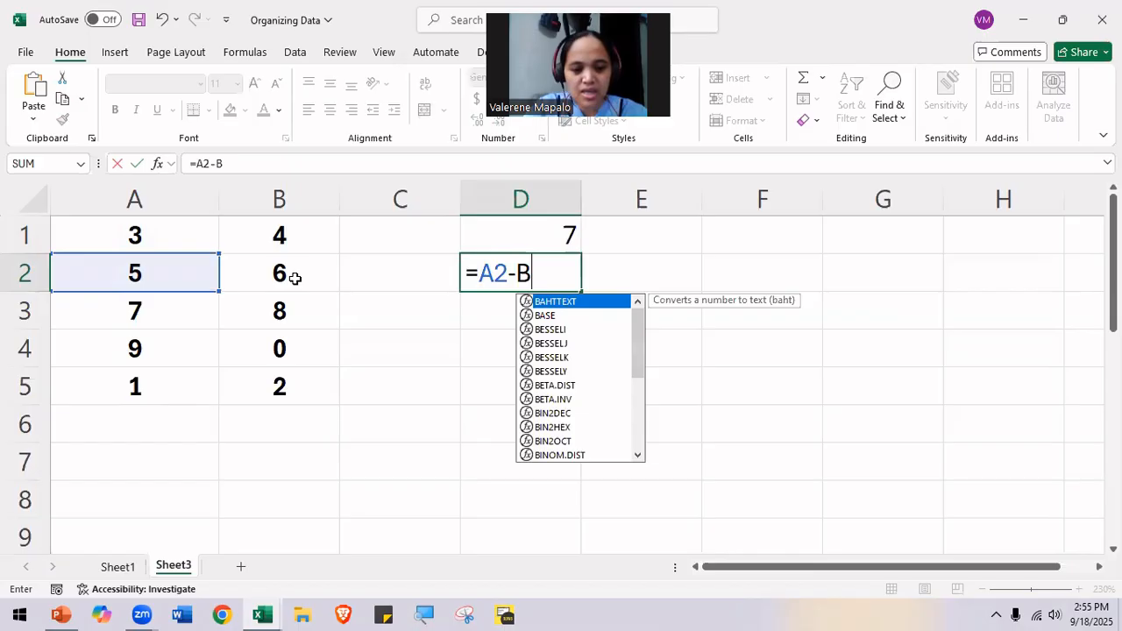
{"action": "type", "text": "2"}
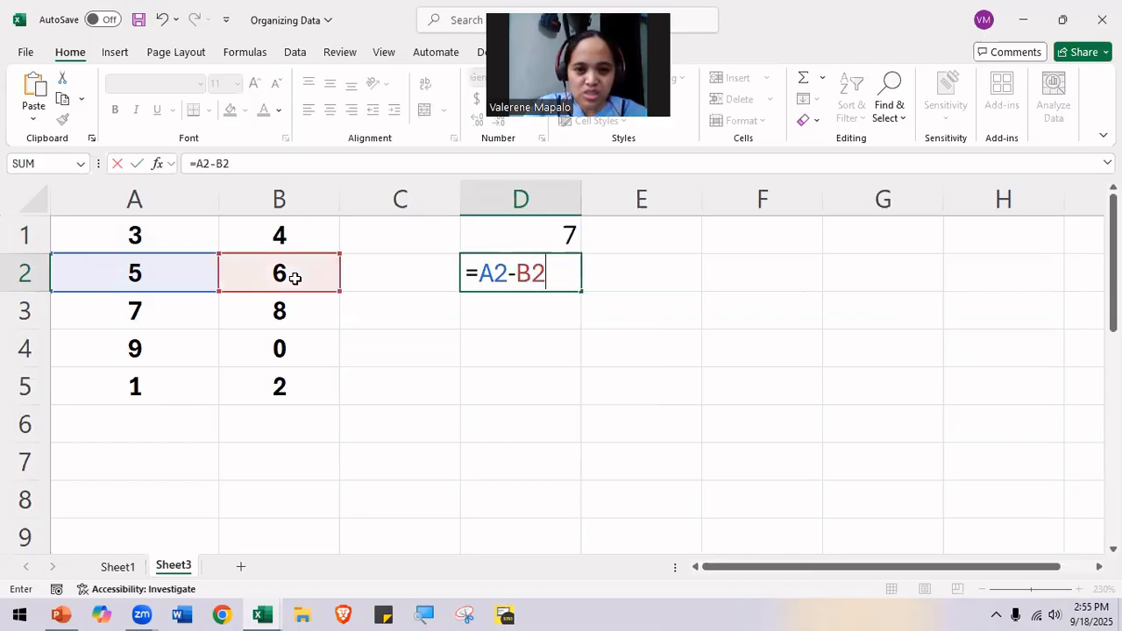
{"action": "key", "text": "Return"}
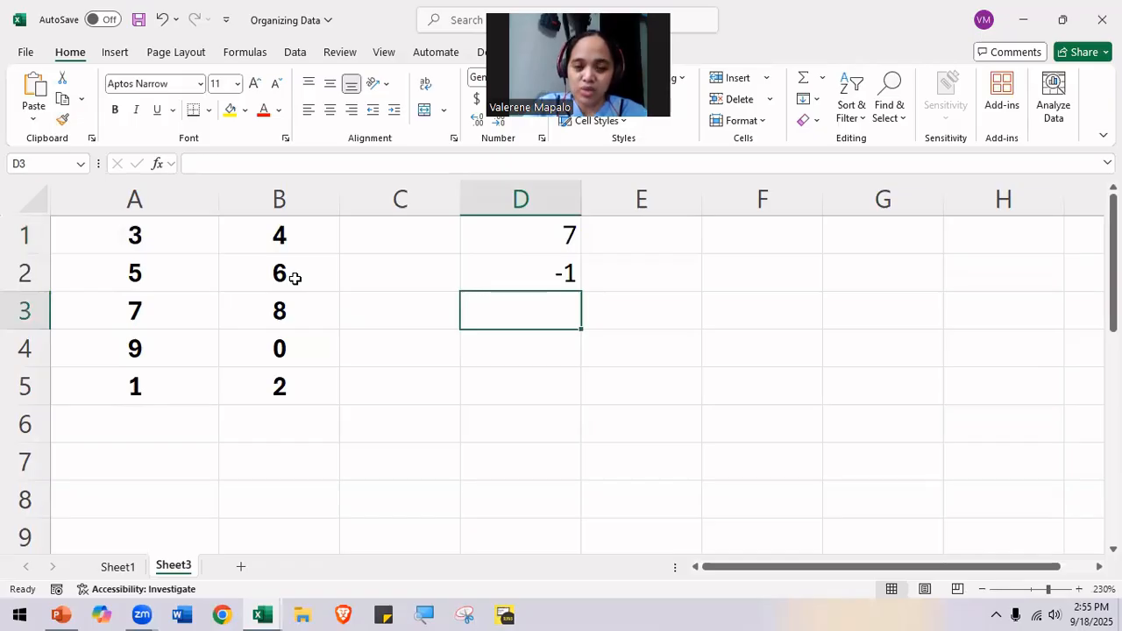
Step: Enter the multiplication formula =A3*B3 in cell D3
{"action": "type", "text": "="}
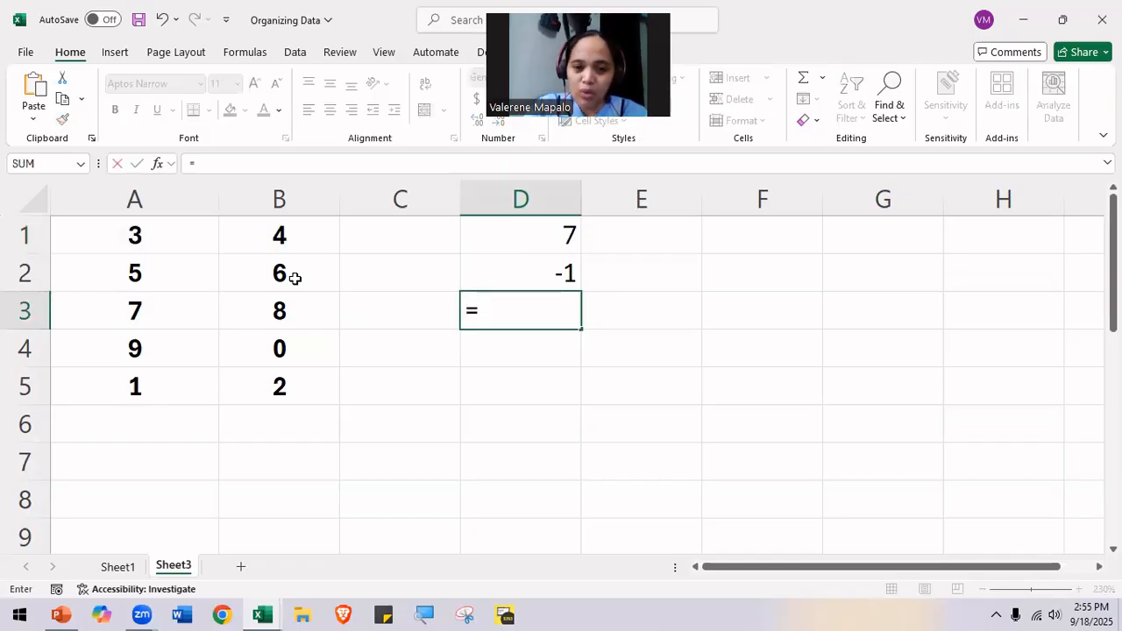
{"action": "key", "text": "BackSpace"}
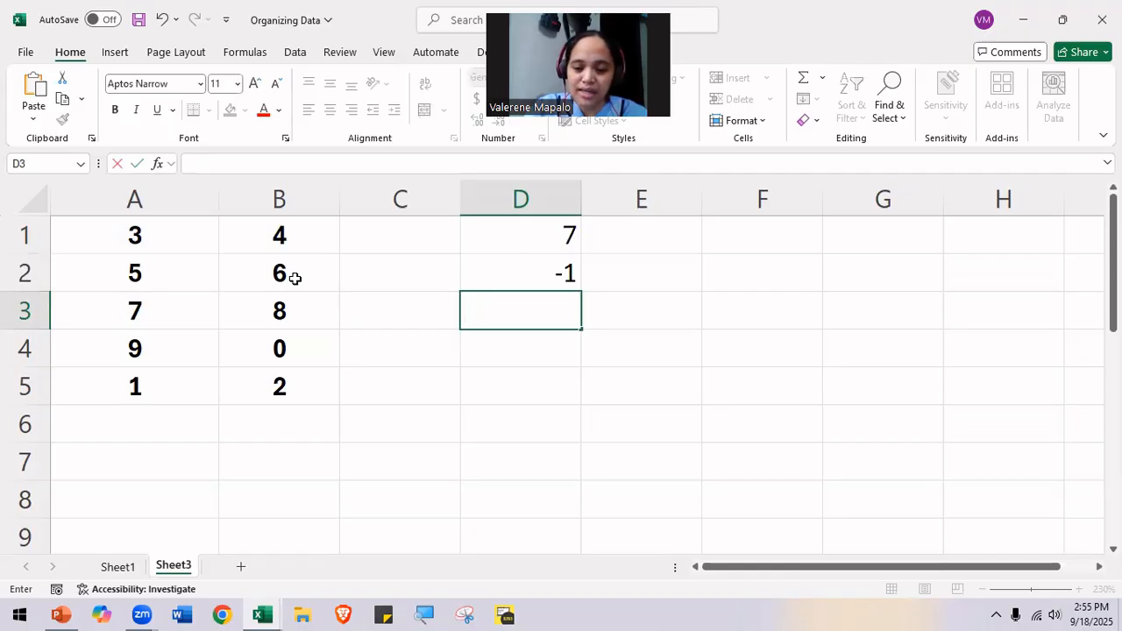
{"action": "type", "text": "="}
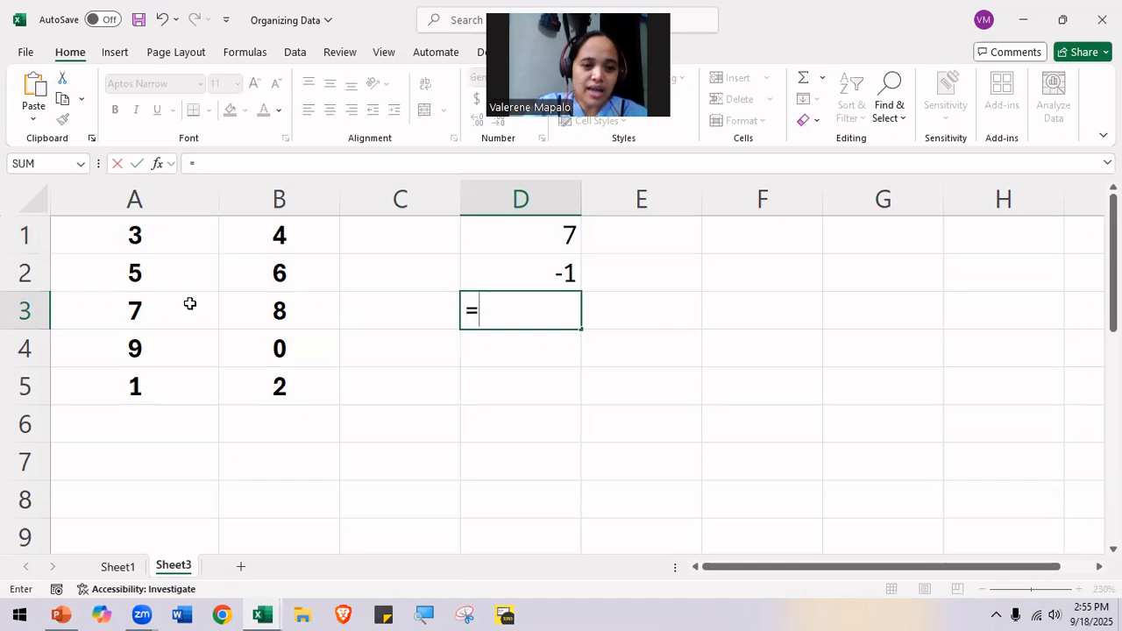
{"action": "type", "text": "A2"}
{"action": "key", "text": "BackSpace"}
{"action": "type", "text": "3"}
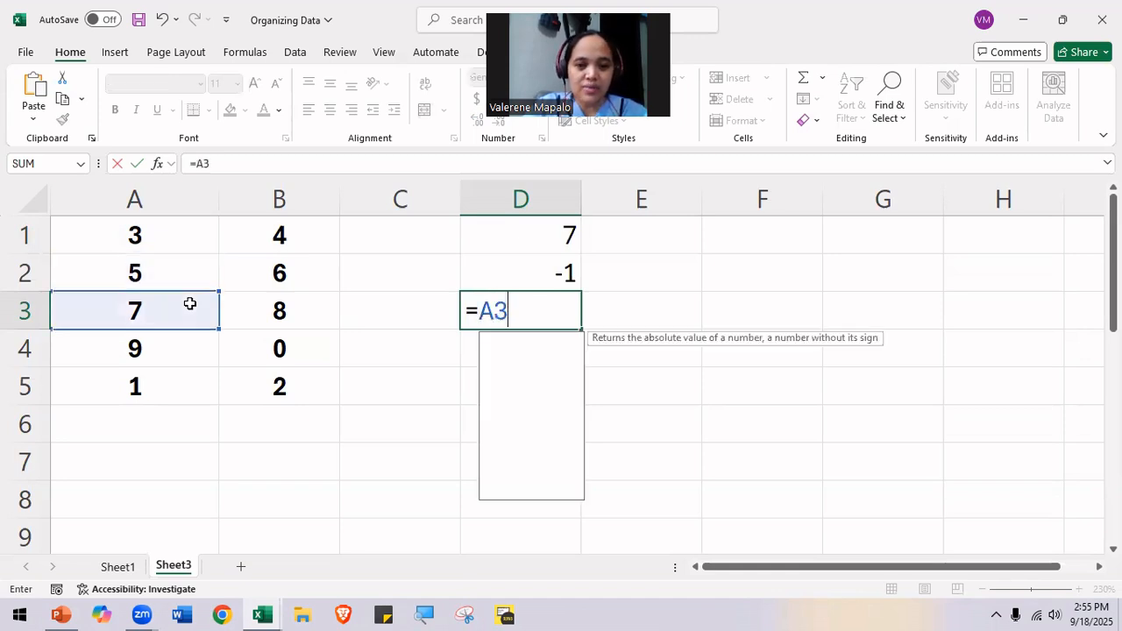
{"action": "type", "text": "*"}
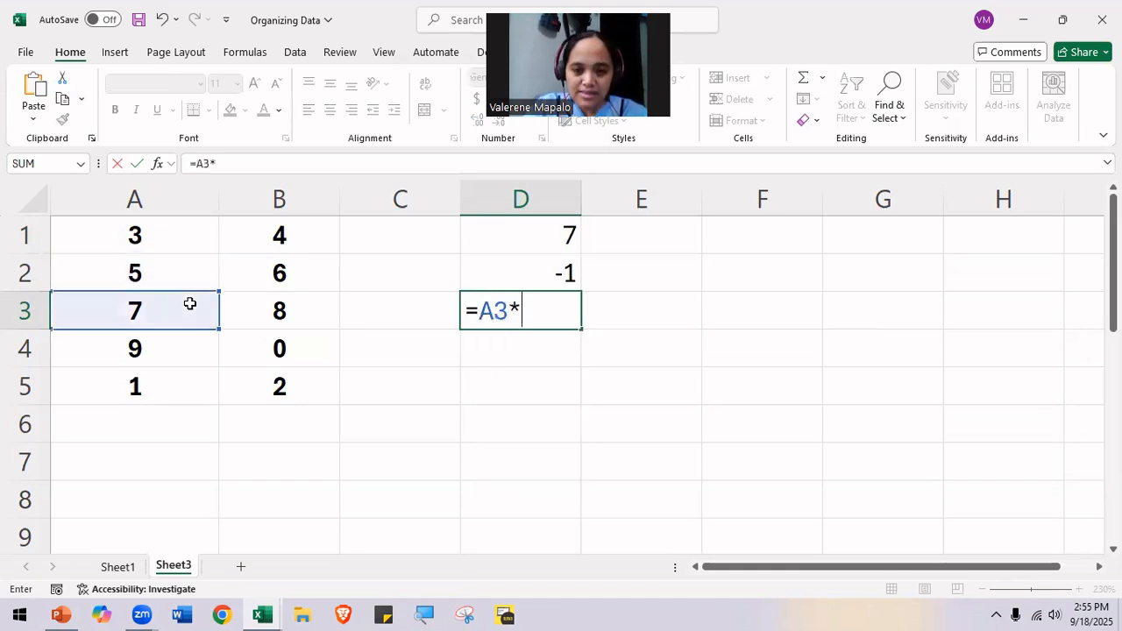
{"action": "type", "text": "B"}
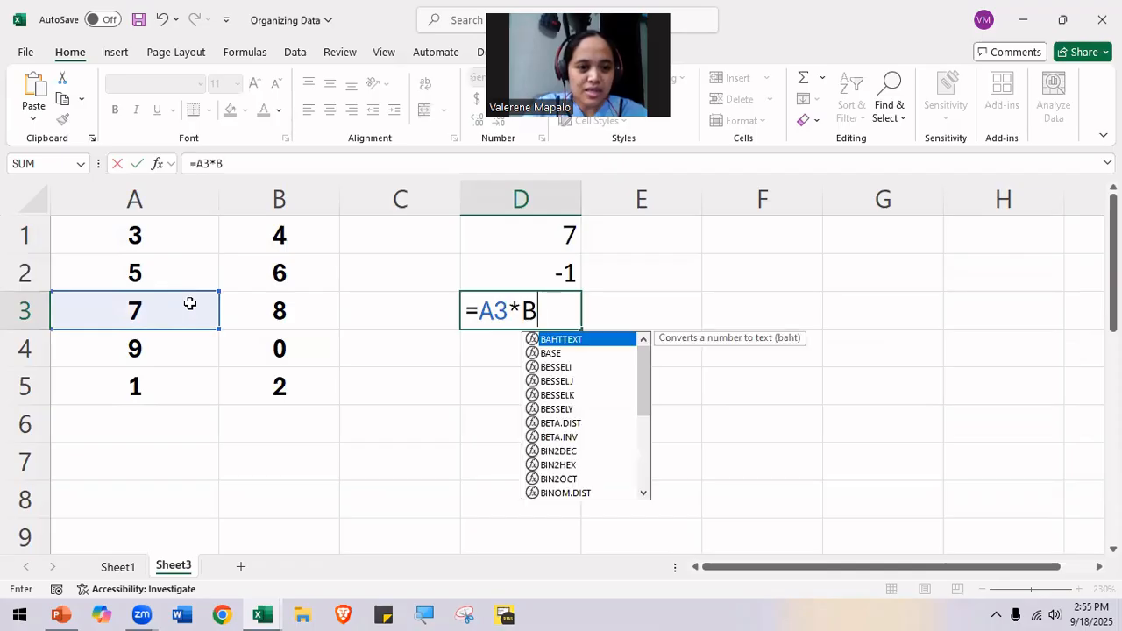
{"action": "type", "text": "3"}
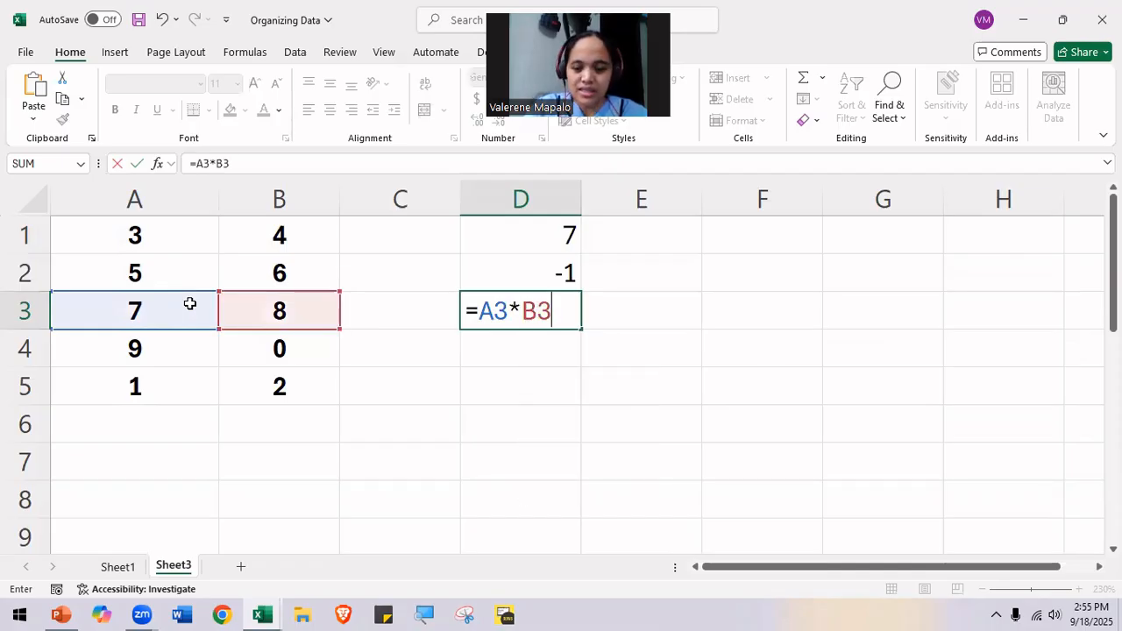
{"action": "key", "text": "Return"}
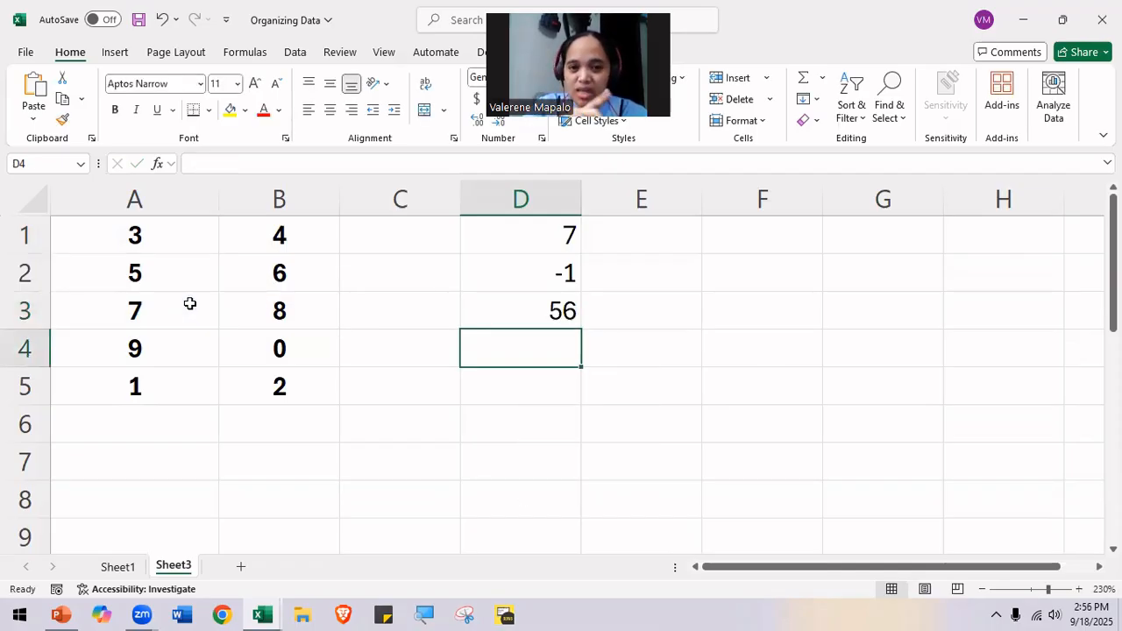
Step: Change the value in cell B4 to 3
{"action": "left_click", "coordinate": [300, 351]}
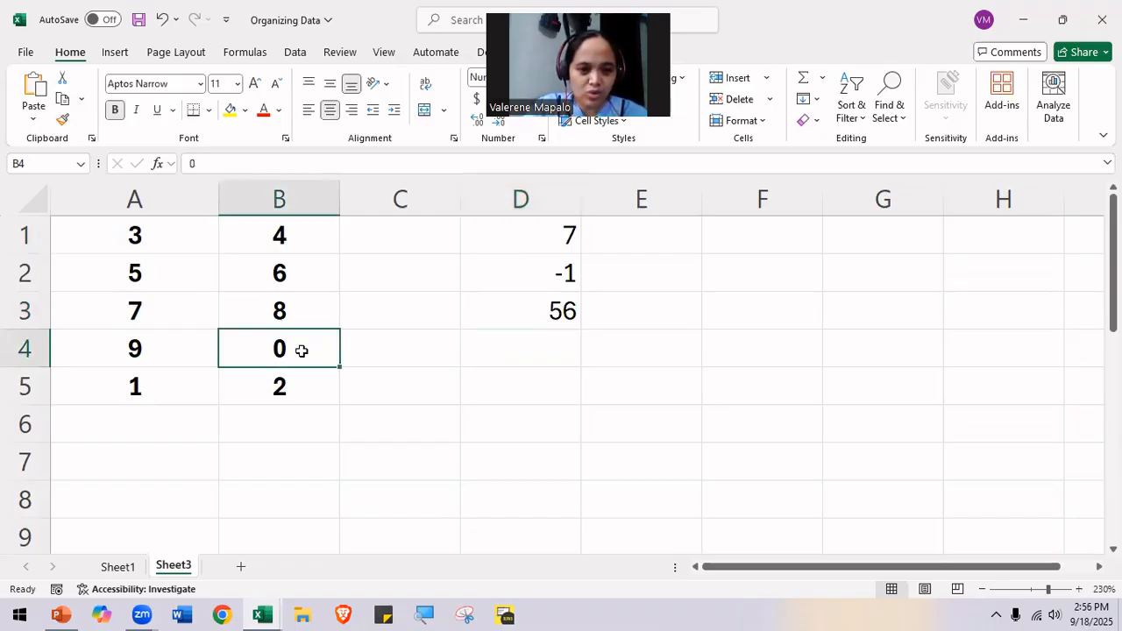
{"action": "type", "text": "3"}
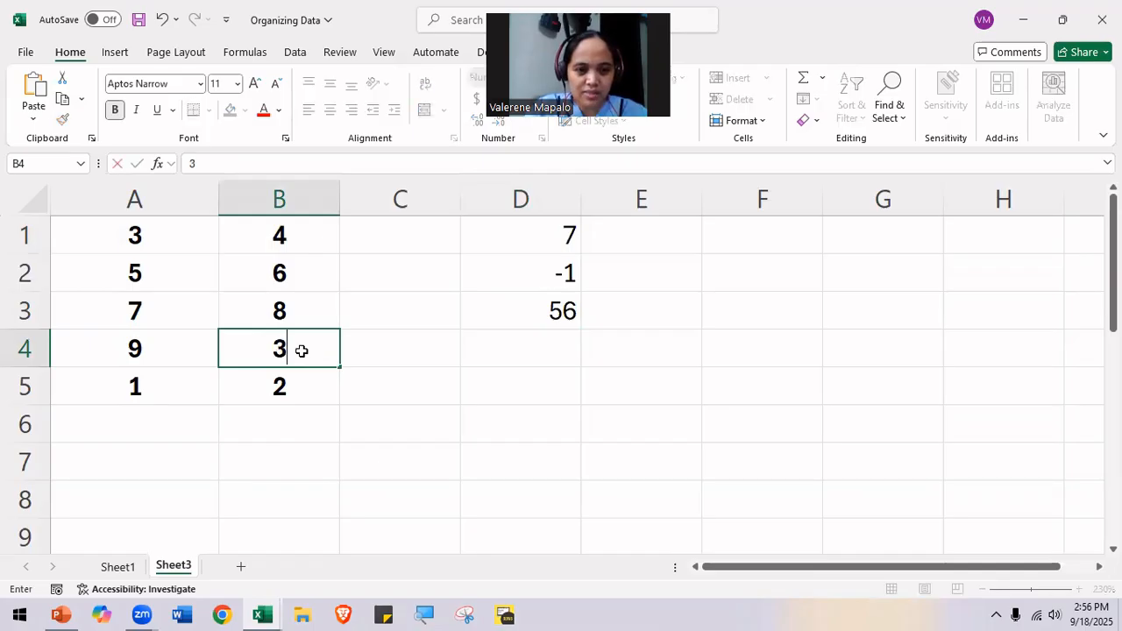
{"action": "key", "text": "Tab"}
{"action": "key", "text": "Tab"}
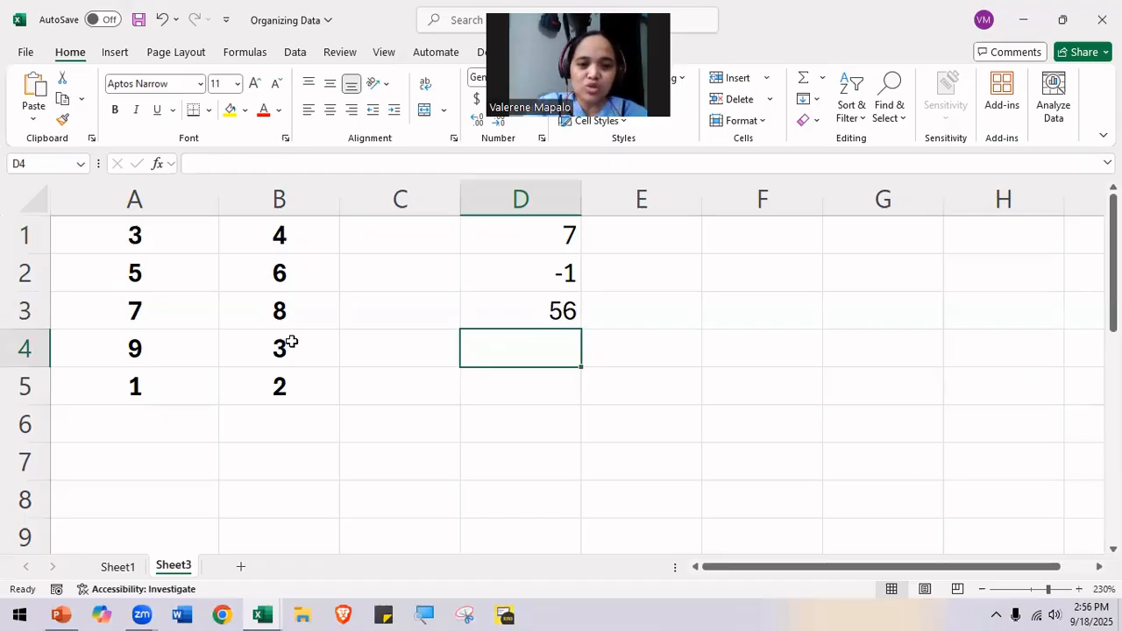
Step: Enter the division formula =A4/B4 in cell D4
{"action": "left_click", "coordinate": [290, 342]}
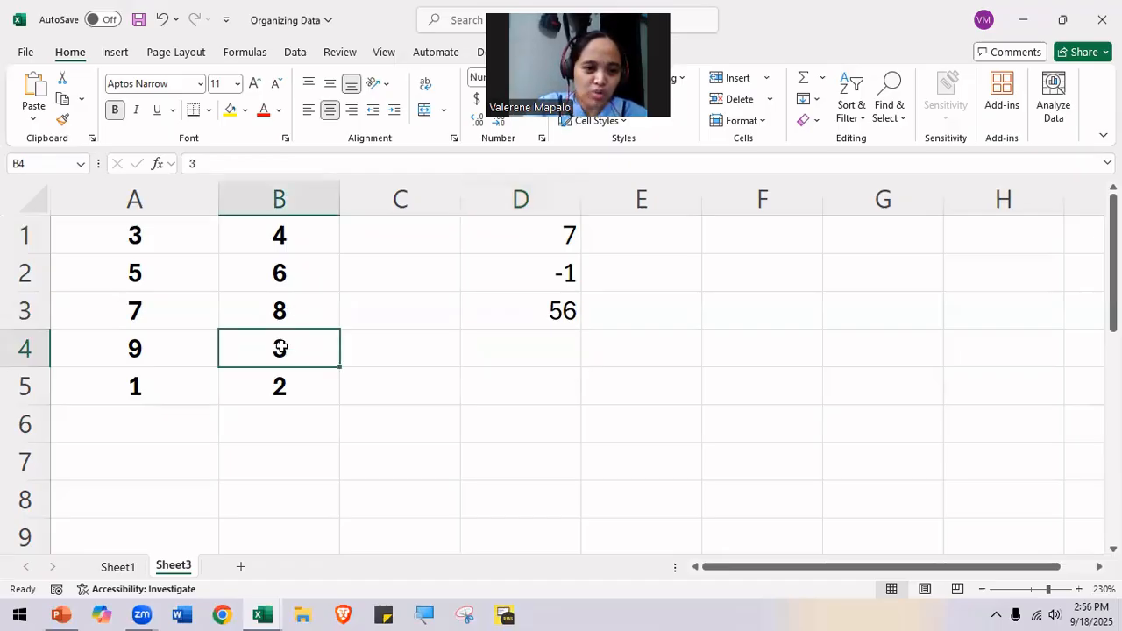
{"action": "left_click", "coordinate": [530, 347]}
{"action": "type", "text": "="}
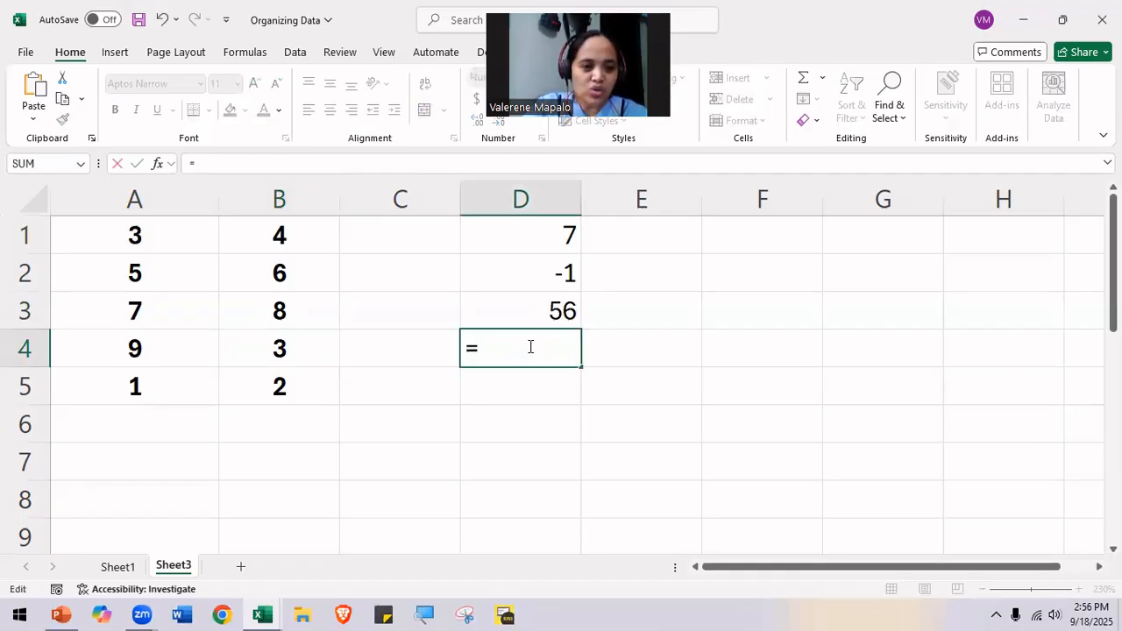
{"action": "type", "text": "A4"}
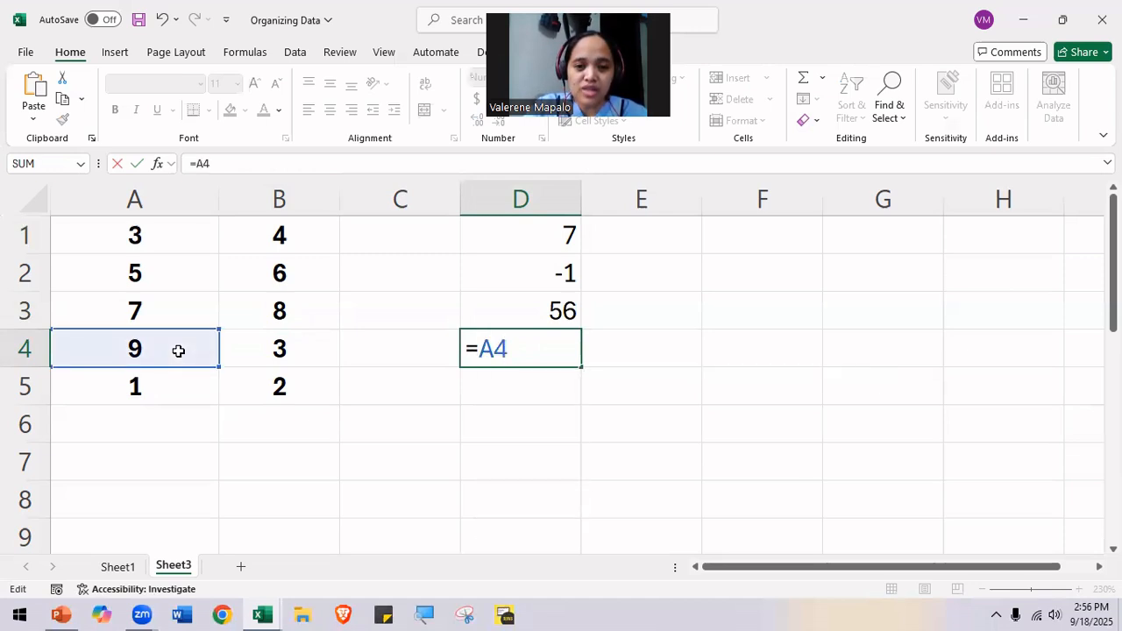
{"action": "type", "text": "/"}
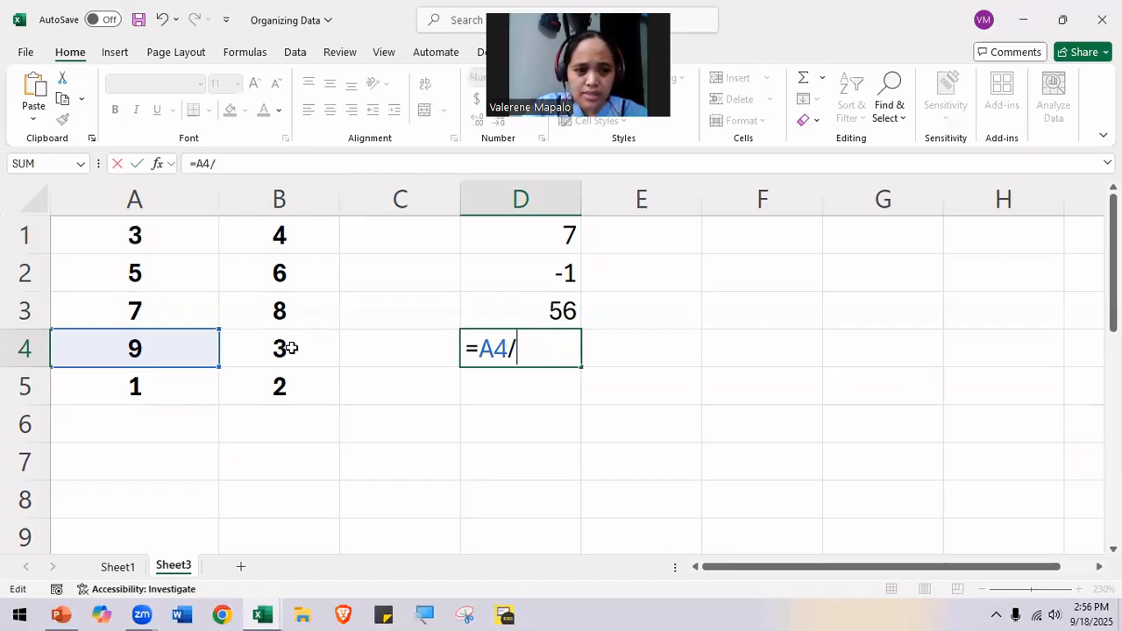
{"action": "type", "text": "B4"}
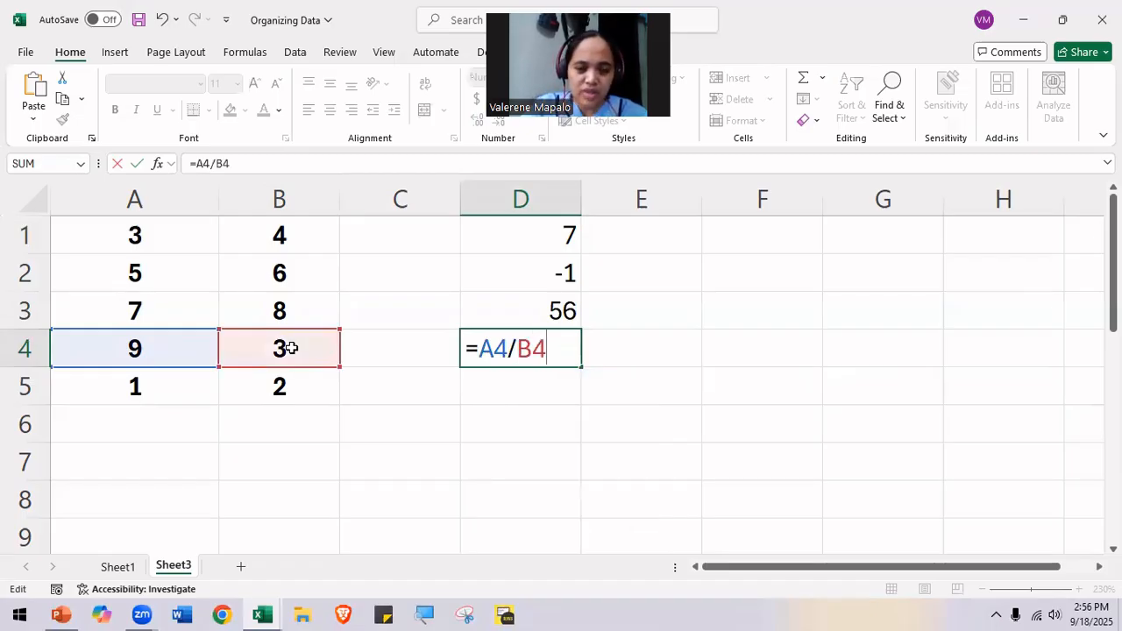
{"action": "key", "text": "Return"}
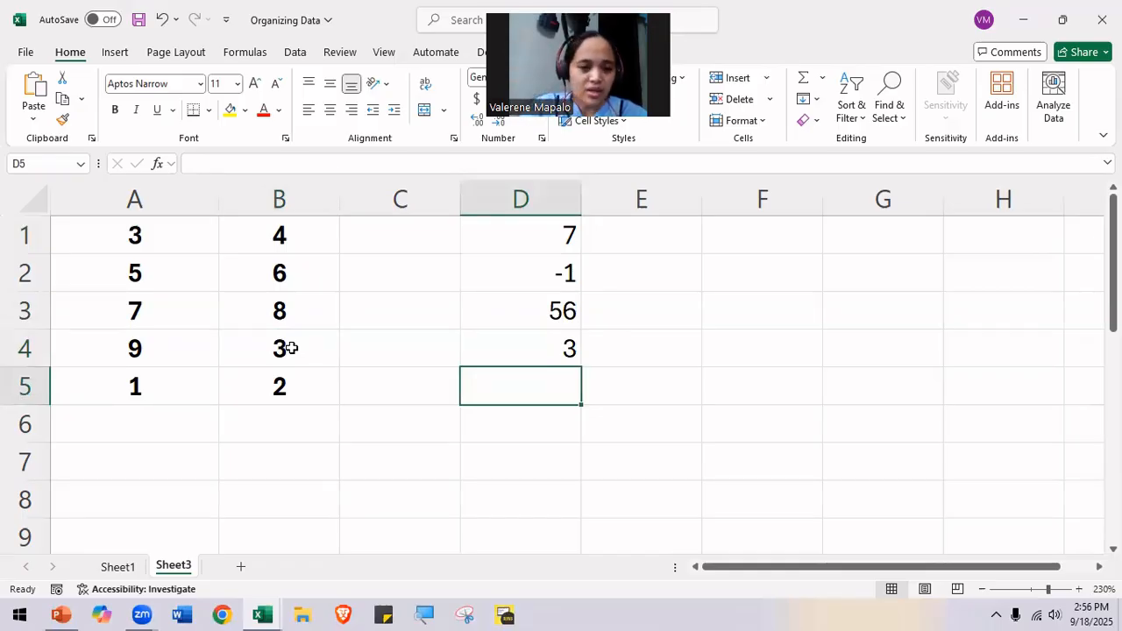
Step: Change the value in cell A5 to 10 and make D5 the active cell
{"action": "left_click", "coordinate": [153, 370]}
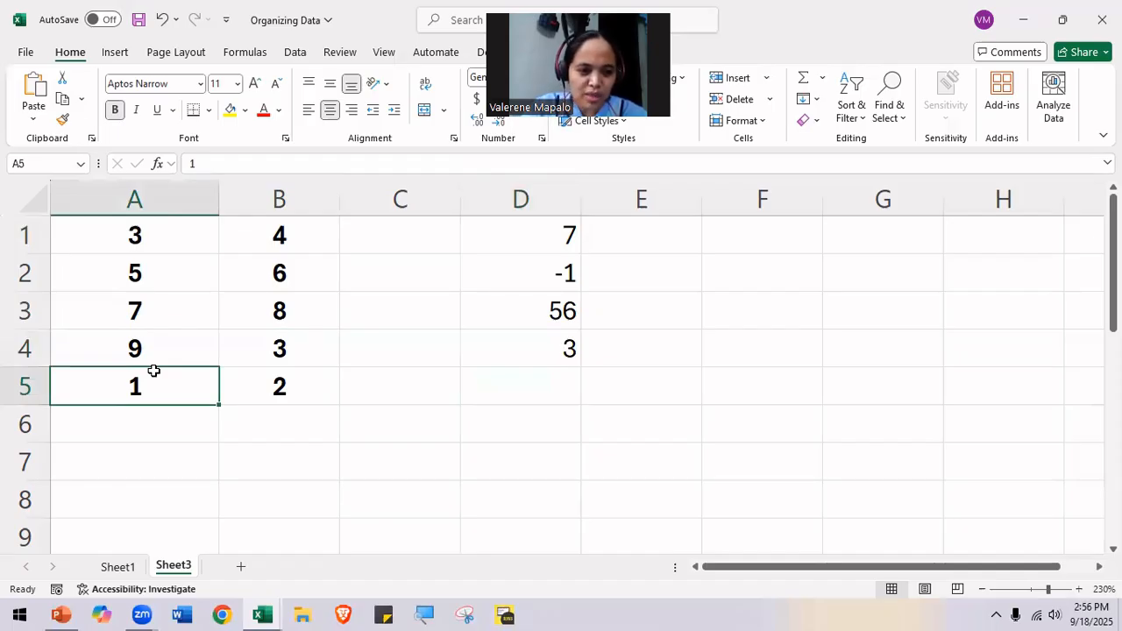
{"action": "type", "text": "10"}
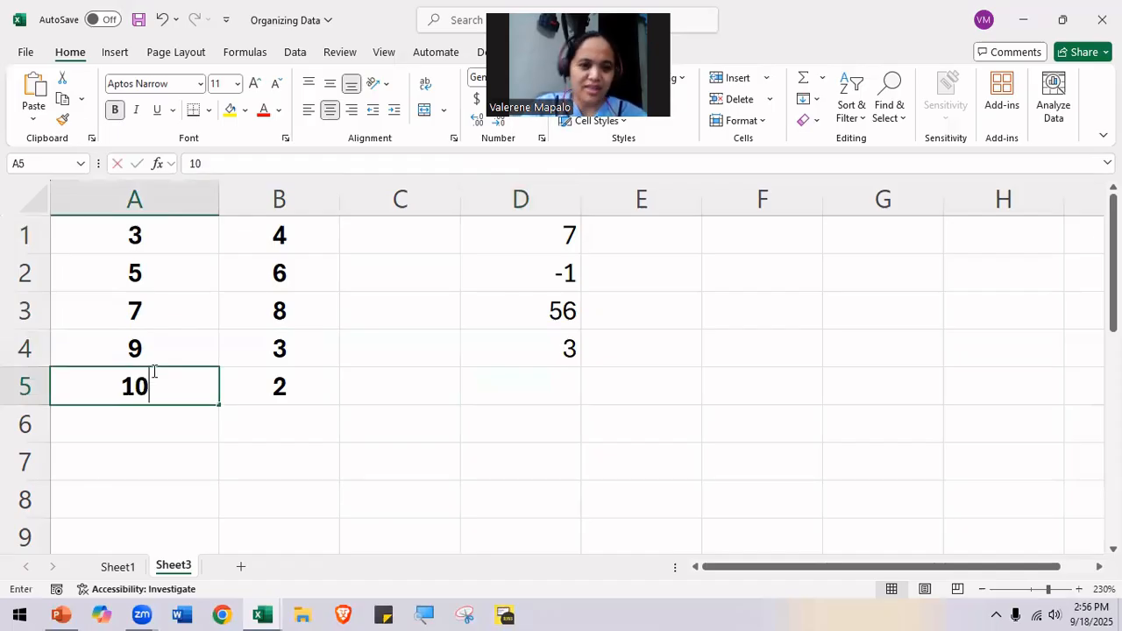
{"action": "key", "text": "Tab"}
{"action": "key", "text": "Tab"}
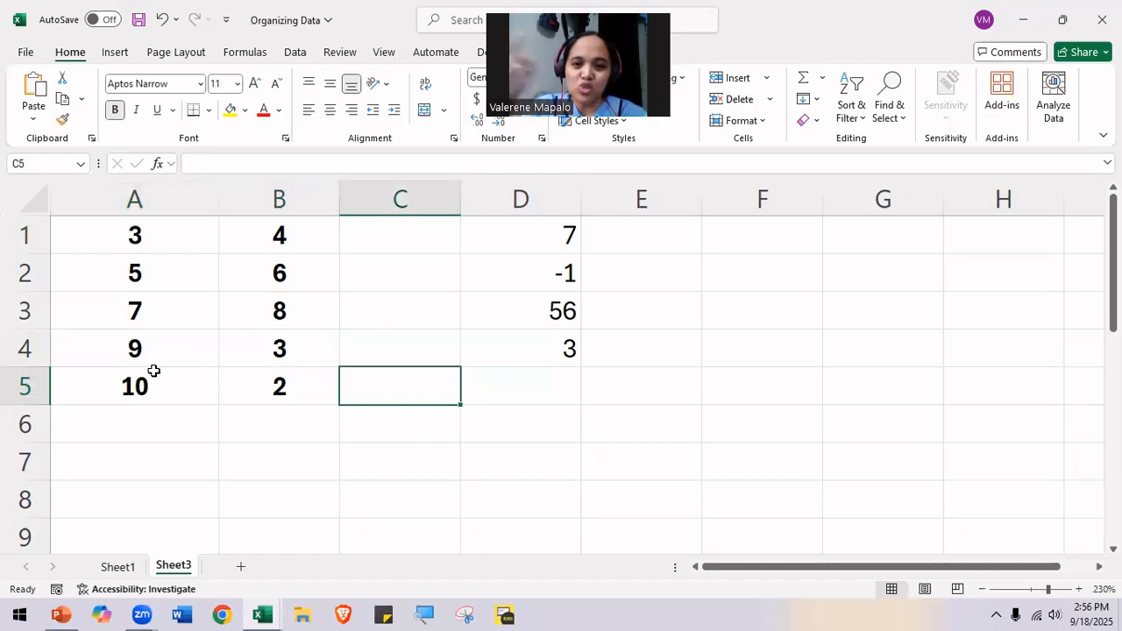
{"action": "key", "text": "Tab"}
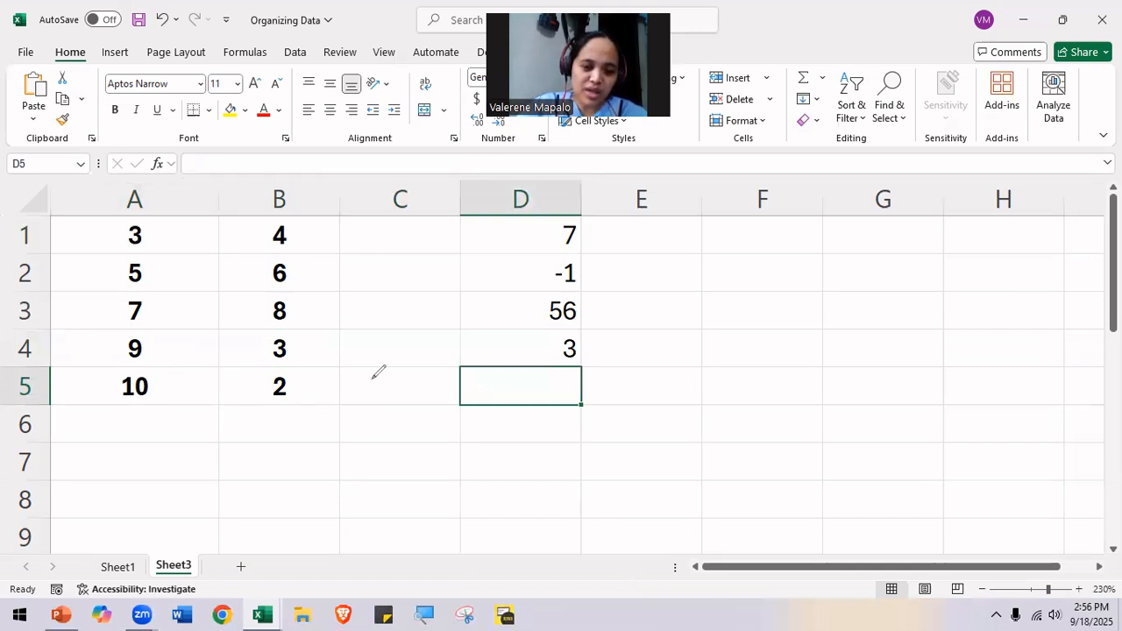
Step: Handwrite 10², 10³ and 10⁴ as annotations over column C, check off 10², and erase all the markings
{"action": "mouse_move", "coordinate": [373, 380]}
{"action": "left_mouse_down"}
{"action": "mouse_move", "coordinate": [374, 404]}
{"action": "mouse_move", "coordinate": [399, 363]}
{"action": "mouse_move", "coordinate": [401, 378]}
{"action": "left_mouse_up"}
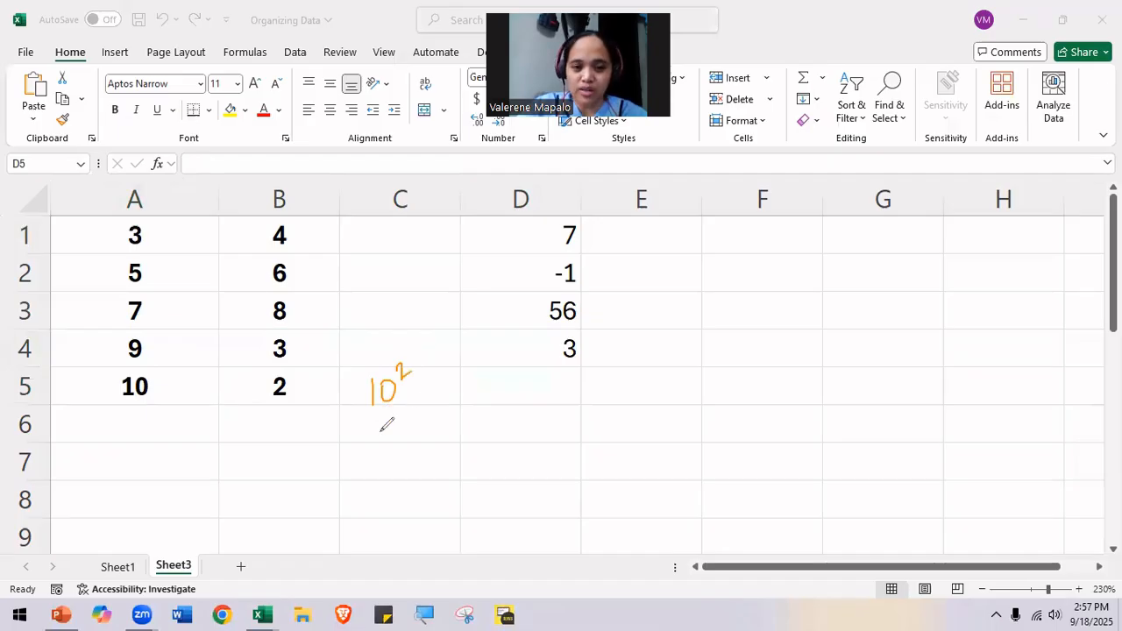
{"action": "mouse_move", "coordinate": [375, 409]}
{"action": "left_mouse_down"}
{"action": "mouse_move", "coordinate": [375, 440]}
{"action": "mouse_move", "coordinate": [391, 433]}
{"action": "mouse_move", "coordinate": [396, 410]}
{"action": "left_mouse_up"}
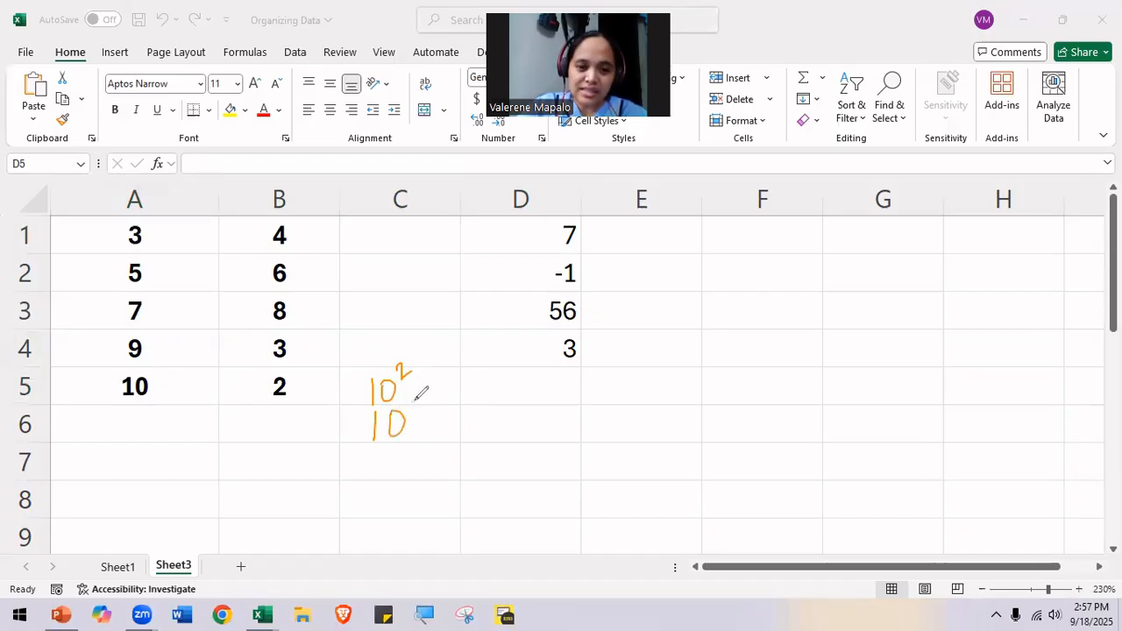
{"action": "left_click_drag", "start_coordinate": [412, 402], "coordinate": [414, 420]}
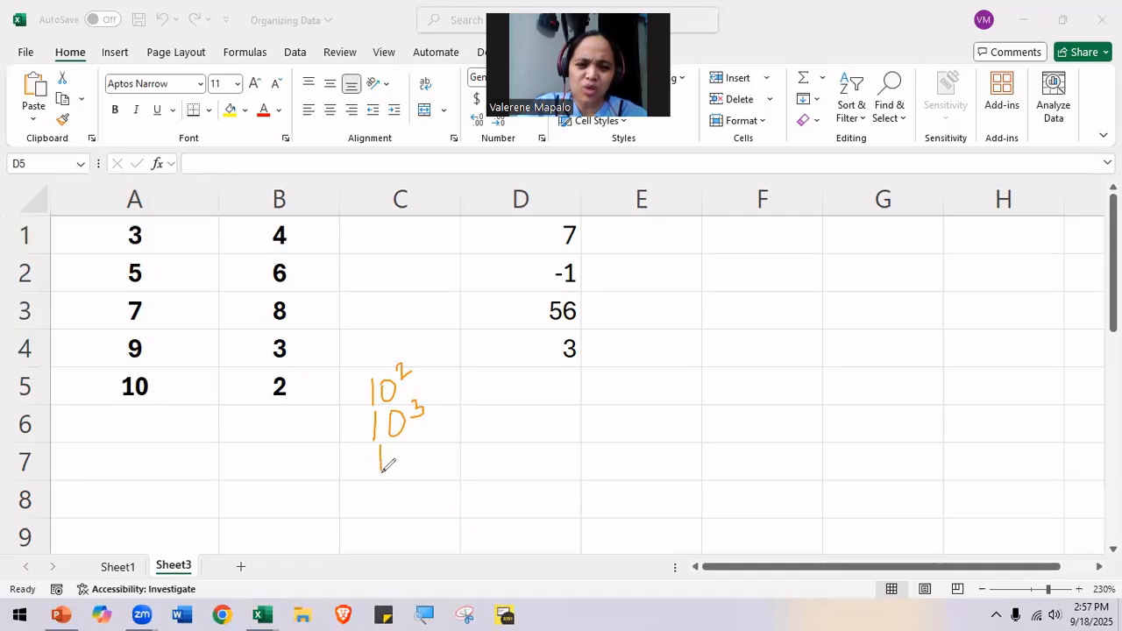
{"action": "left_click", "coordinate": [395, 446]}
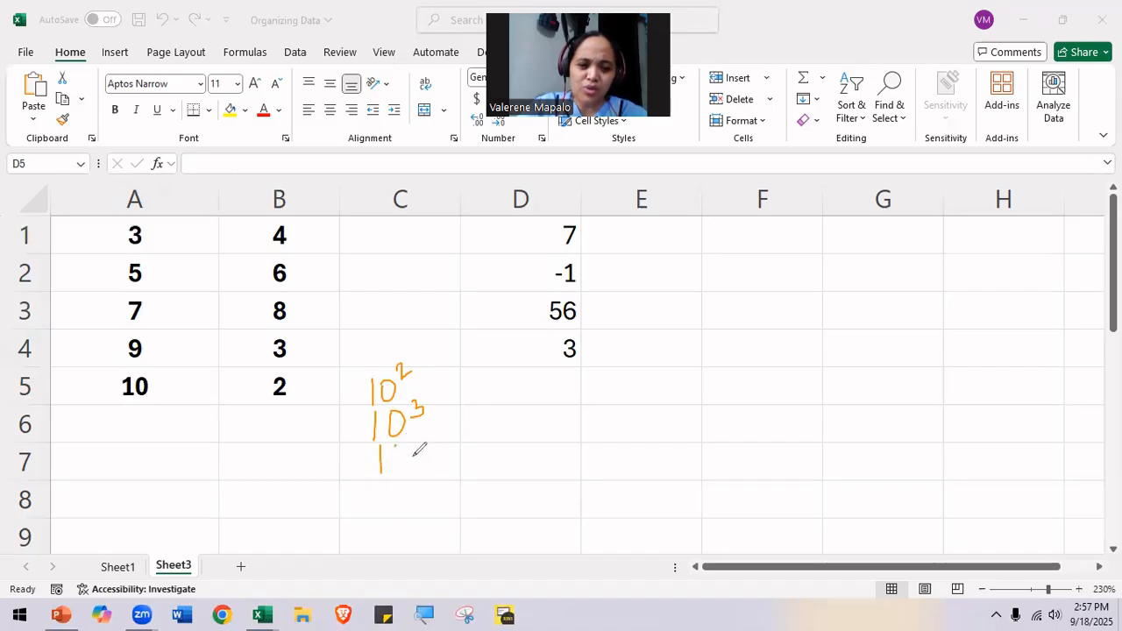
{"action": "mouse_move", "coordinate": [409, 445]}
{"action": "left_mouse_down"}
{"action": "mouse_move", "coordinate": [394, 472]}
{"action": "mouse_move", "coordinate": [409, 447]}
{"action": "mouse_move", "coordinate": [427, 449]}
{"action": "left_mouse_up"}
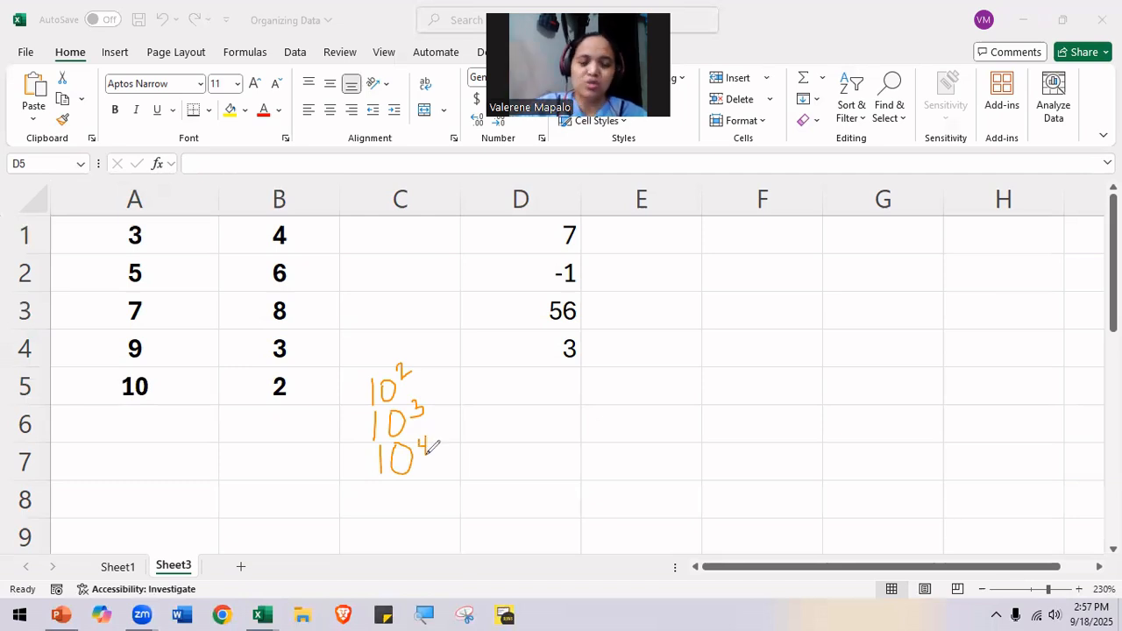
{"action": "left_click", "coordinate": [422, 374]}
{"action": "left_click_drag", "start_coordinate": [421, 374], "coordinate": [439, 357]}
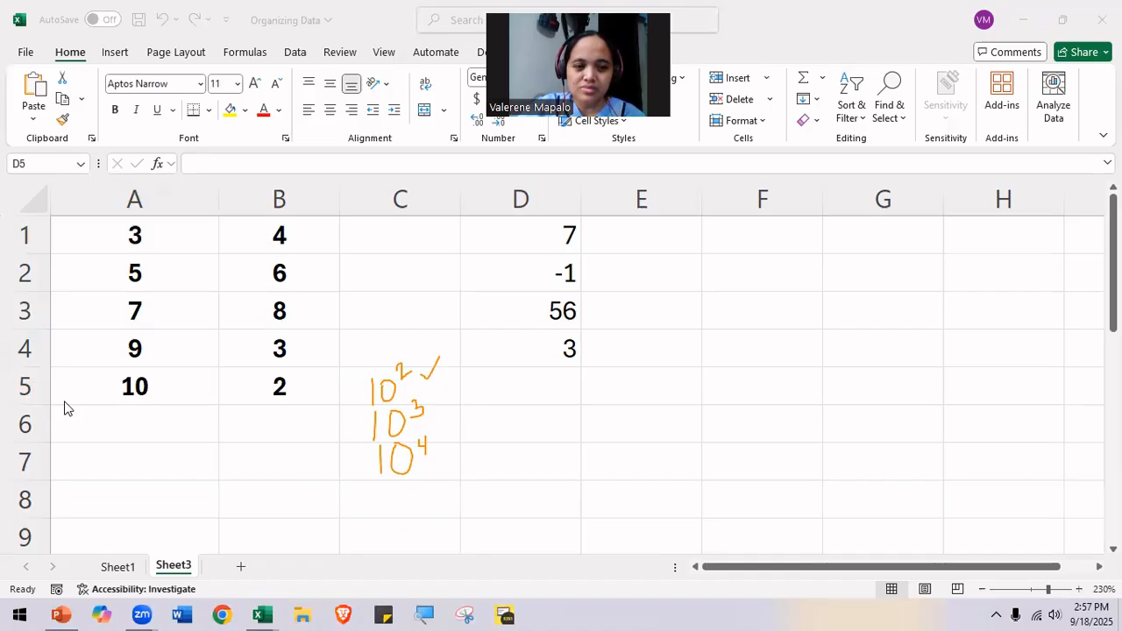
{"action": "key", "text": "e"}
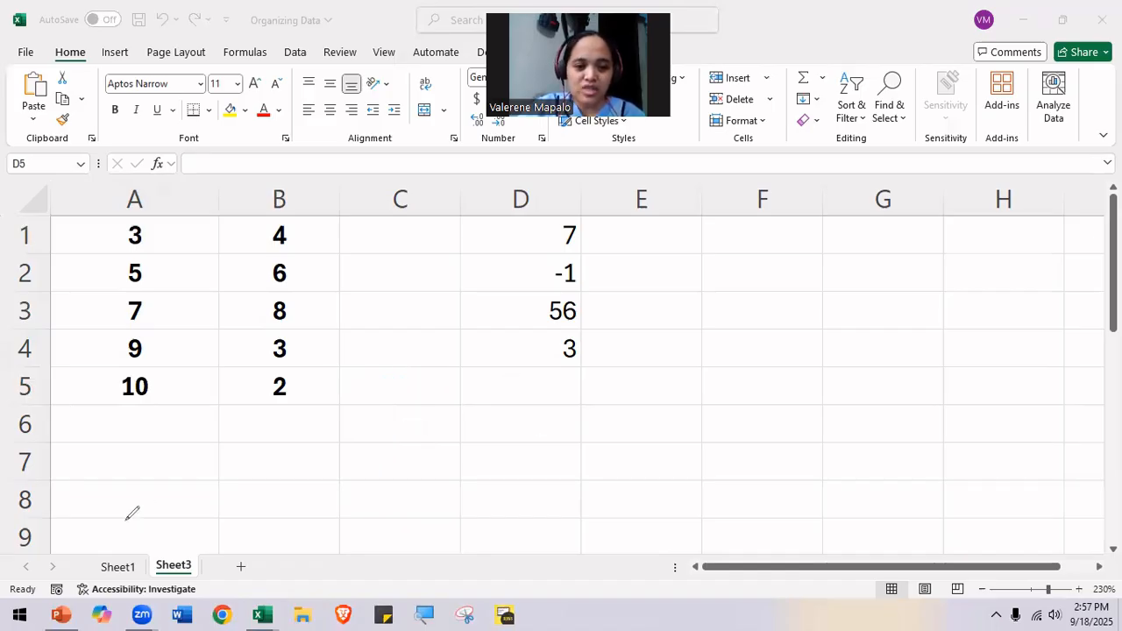
Step: Enter the exponentiation formula =A5^B5 in cell D5
{"action": "left_click", "coordinate": [518, 378]}
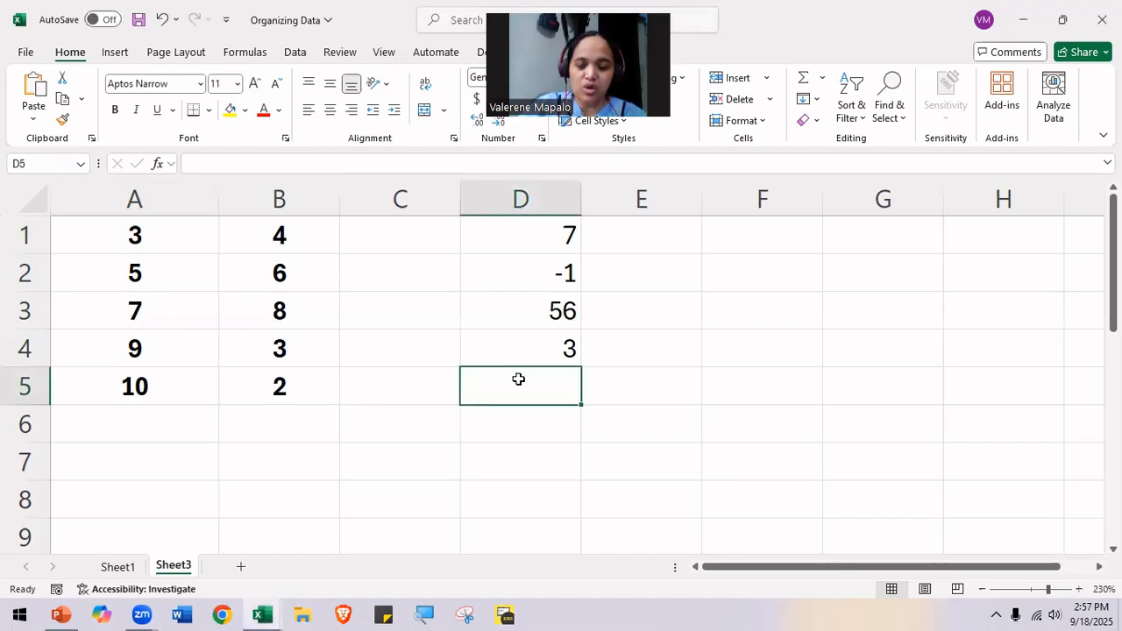
{"action": "type", "text": "="}
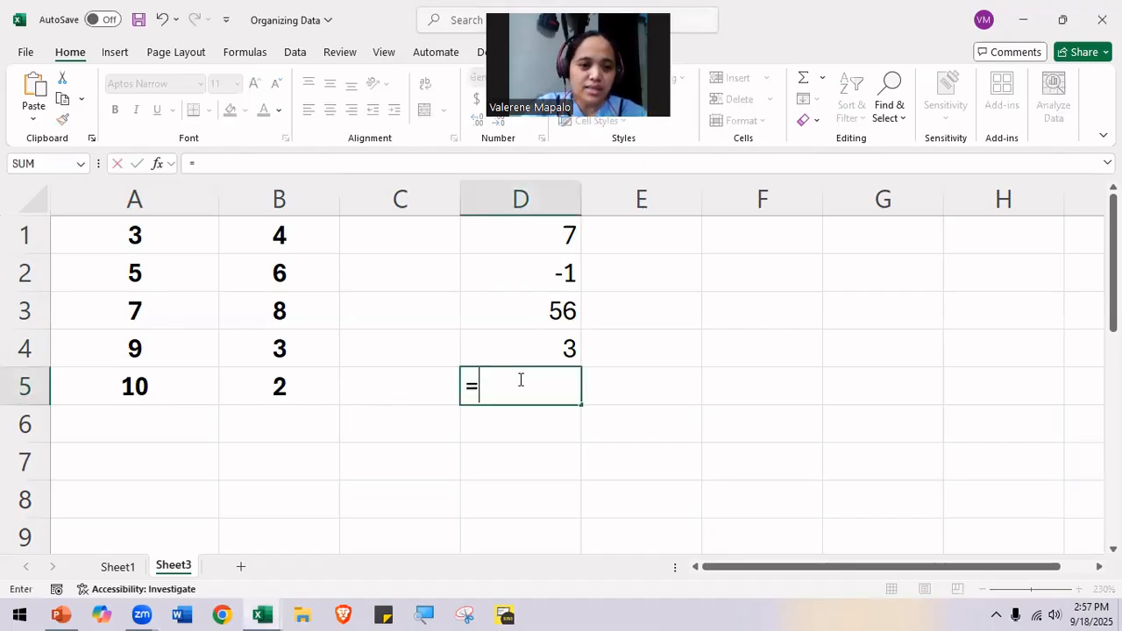
{"action": "type", "text": "A5^"}
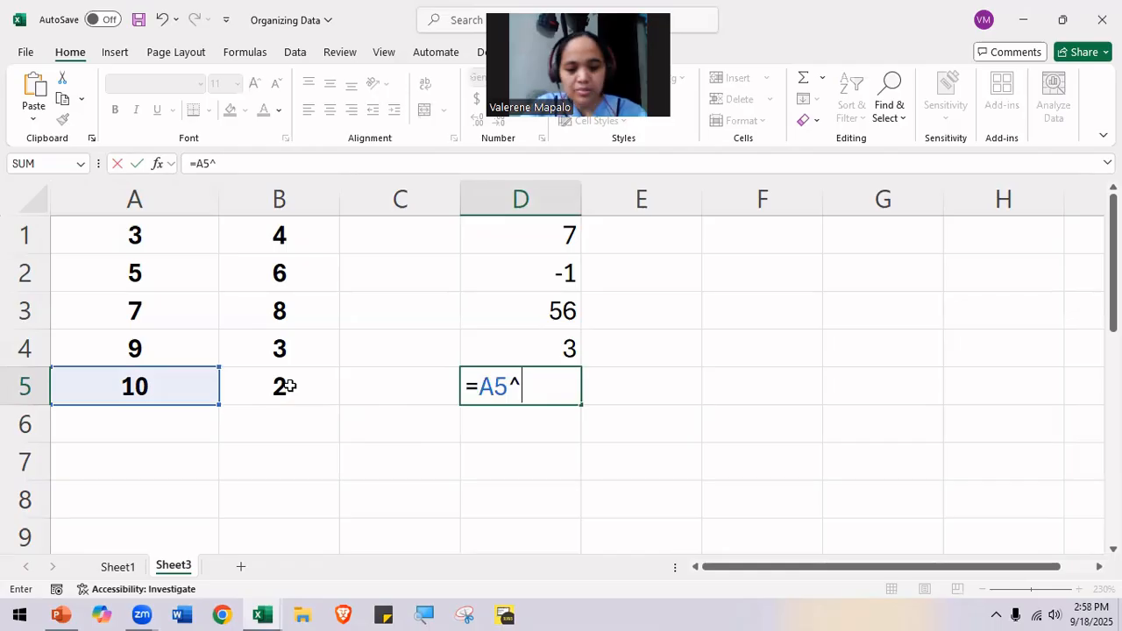
{"action": "type", "text": "B5"}
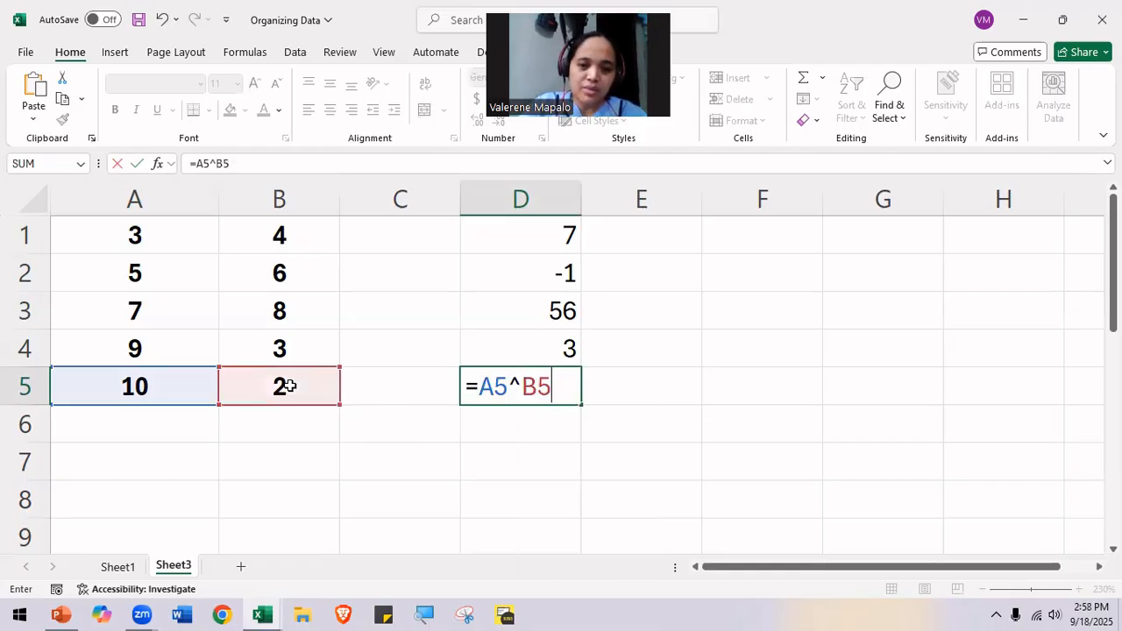
{"action": "double_click", "coordinate": [515, 386]}
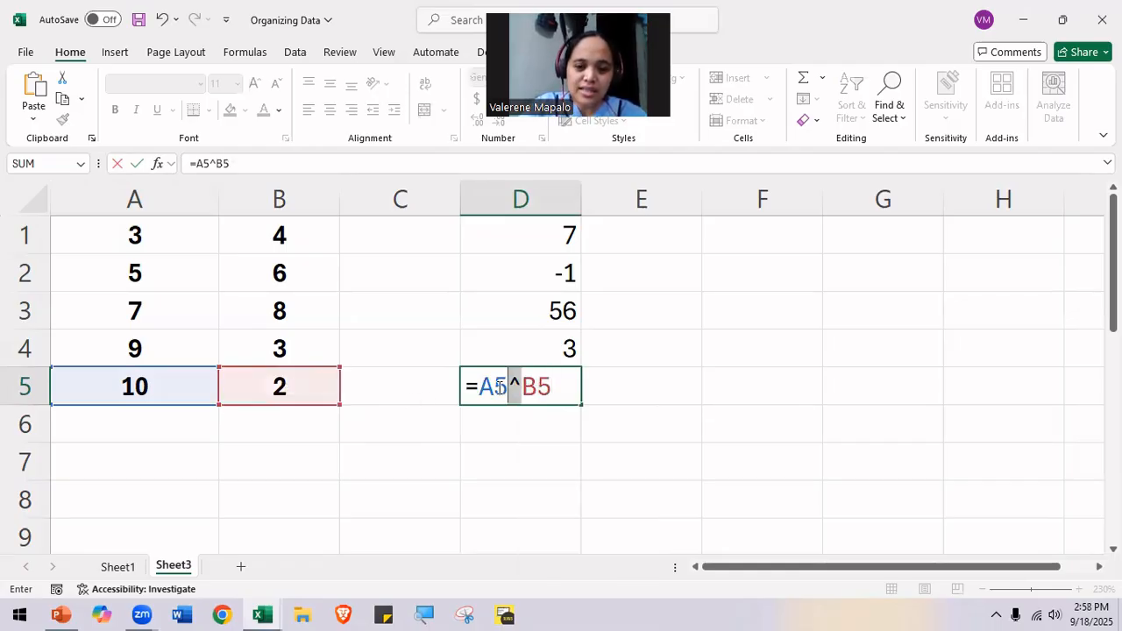
{"action": "double_click", "coordinate": [496, 386]}
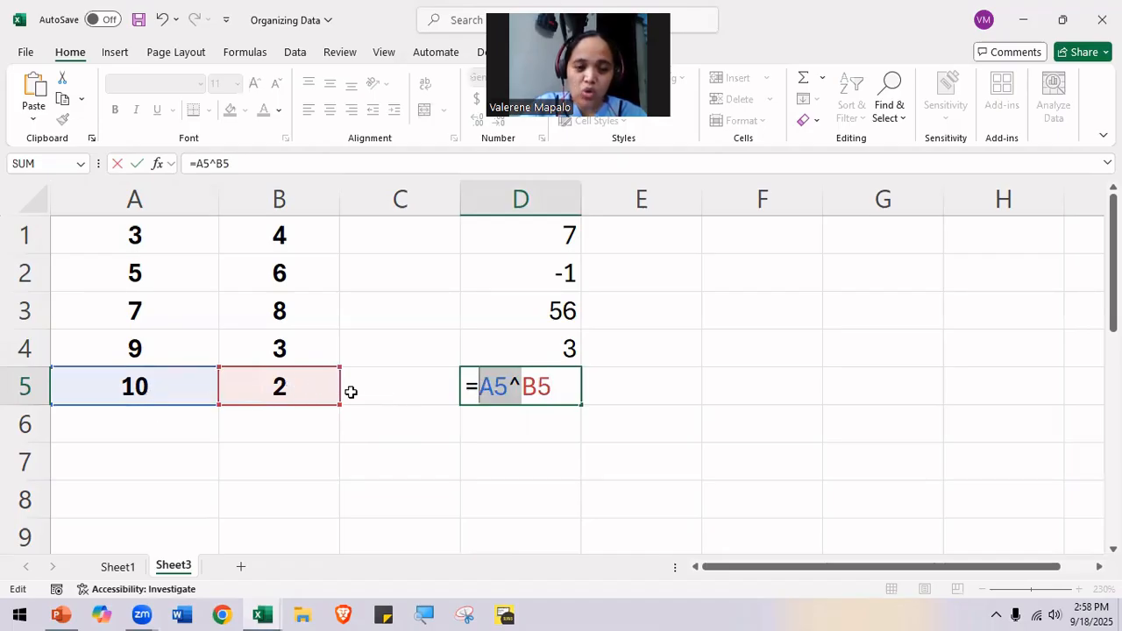
{"action": "left_click", "coordinate": [505, 389]}
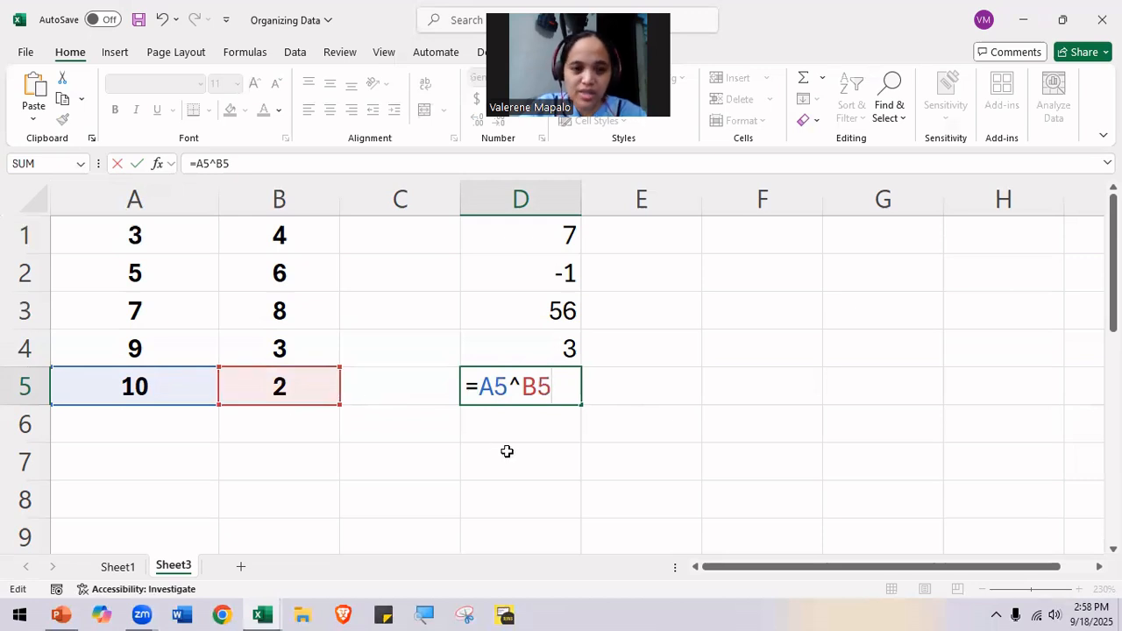
{"action": "key", "text": "Return"}
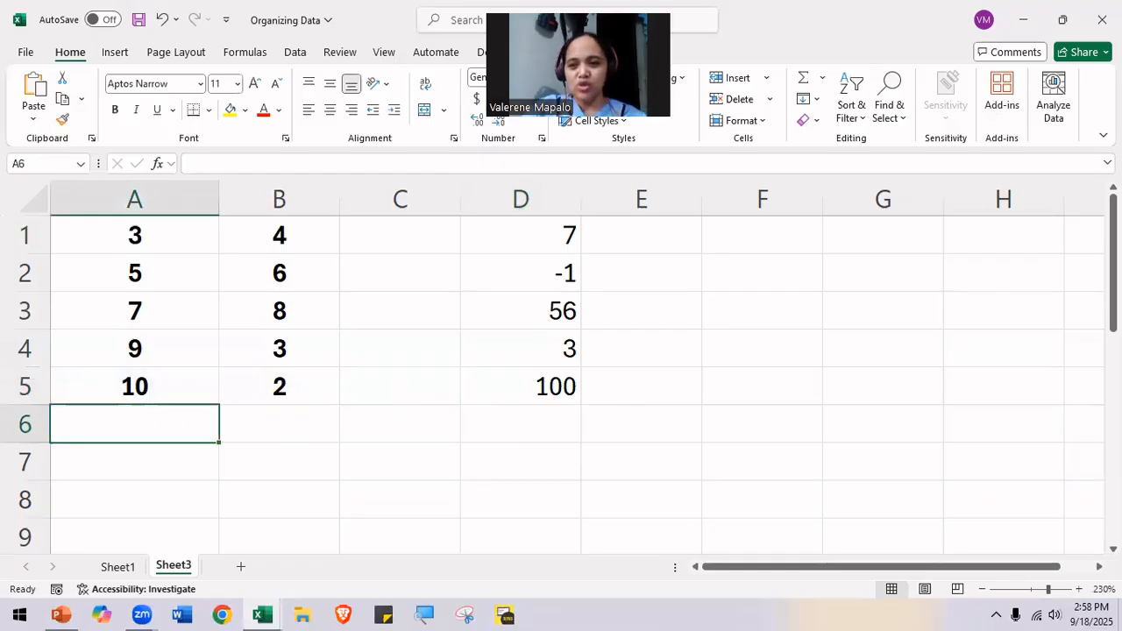
Step: Add an on-screen text annotation below row 5 reading "Area of a Triangle = Base x Height"
{"action": "left_click_drag", "start_coordinate": [1114, 256], "coordinate": [1114, 317]}
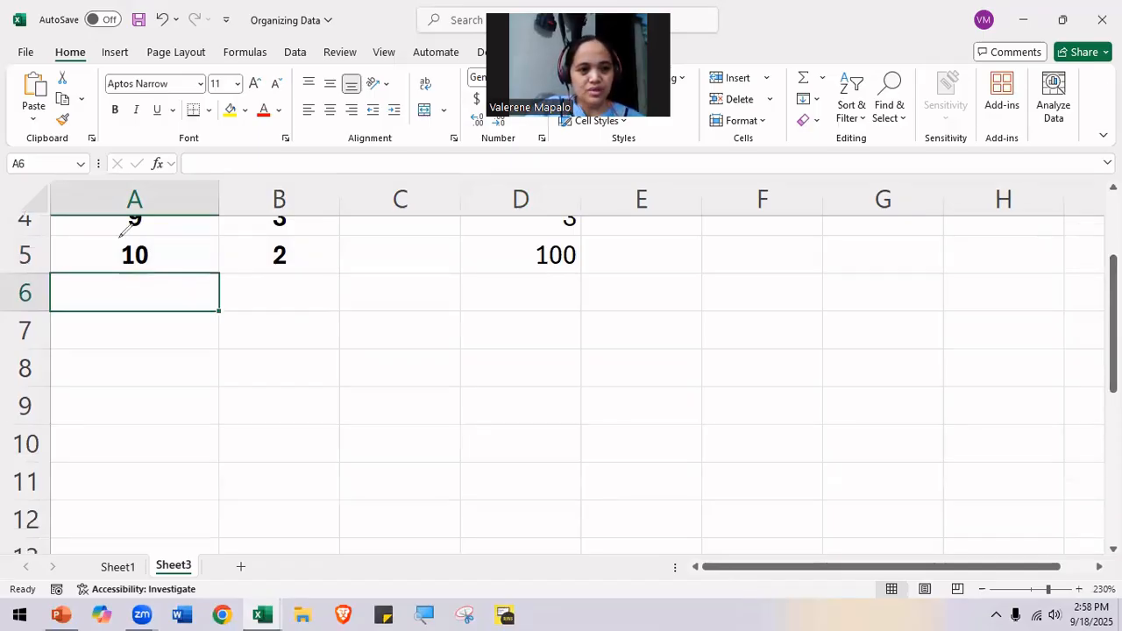
{"action": "left_click", "coordinate": [206, 310]}
{"action": "type", "text": "aREA"}
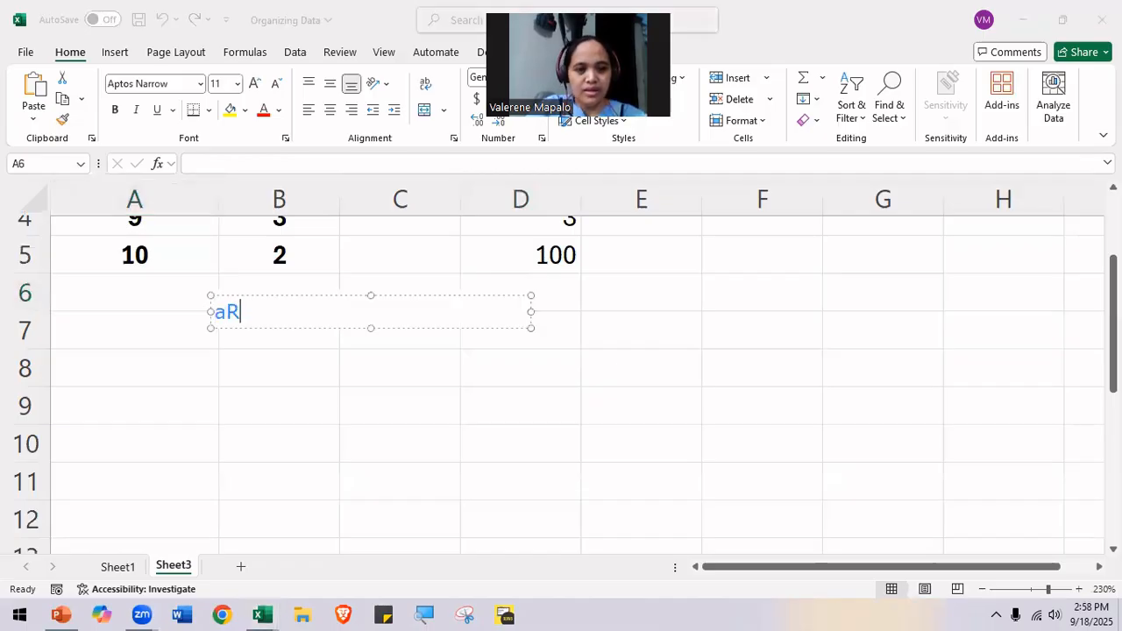
{"action": "key", "text": "BackSpace"}
{"action": "key", "text": "BackSpace"}
{"action": "key", "text": "BackSpace"}
{"action": "key", "text": "BackSpace"}
{"action": "type", "text": "A"}
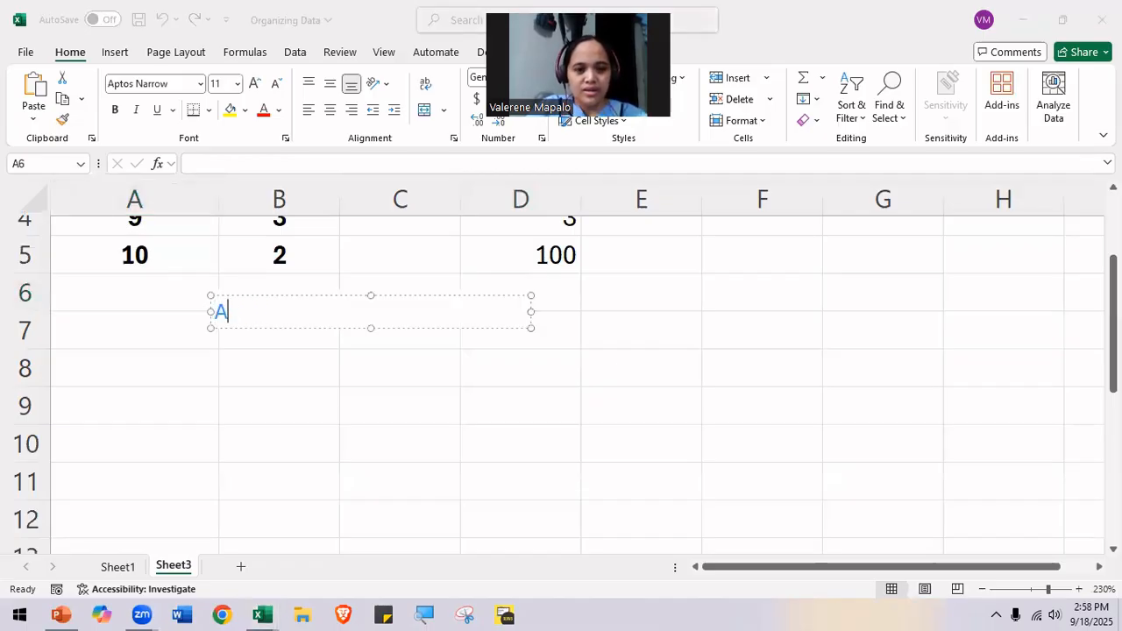
{"action": "type", "text": "rea of a T"}
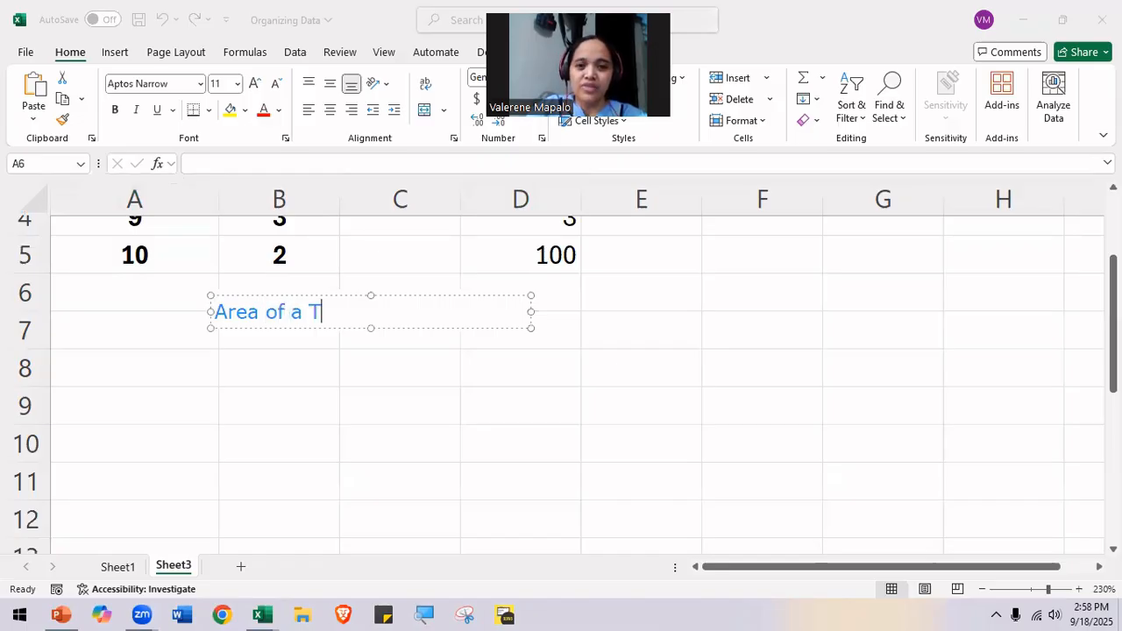
{"action": "type", "text": "riangle"}
{"action": "key", "text": "BackSpace"}
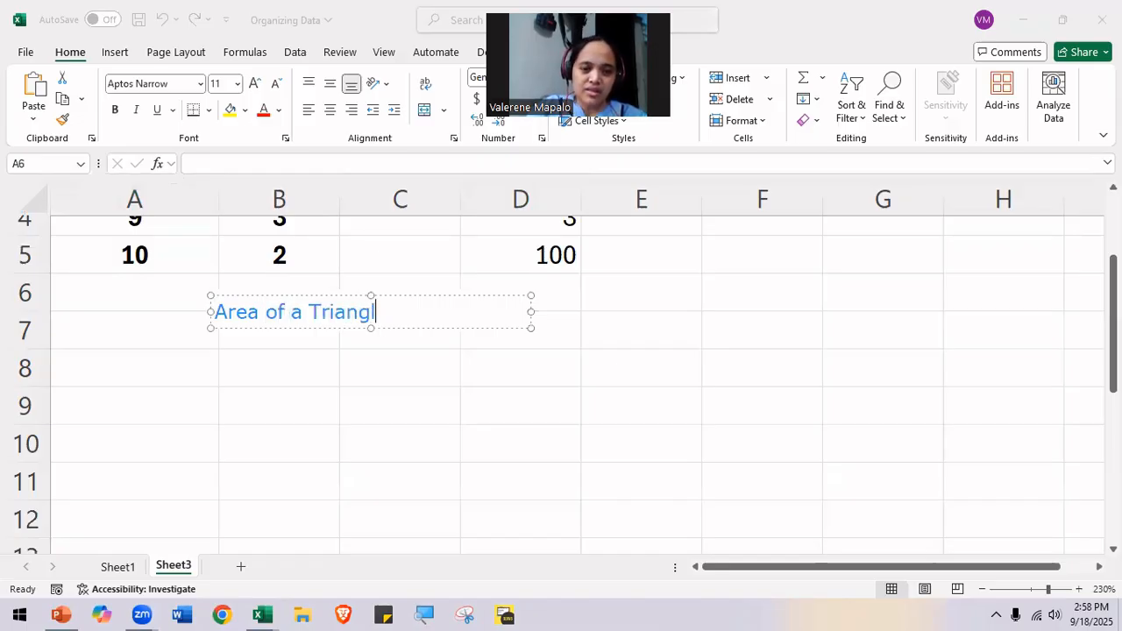
{"action": "type", "text": "le = "}
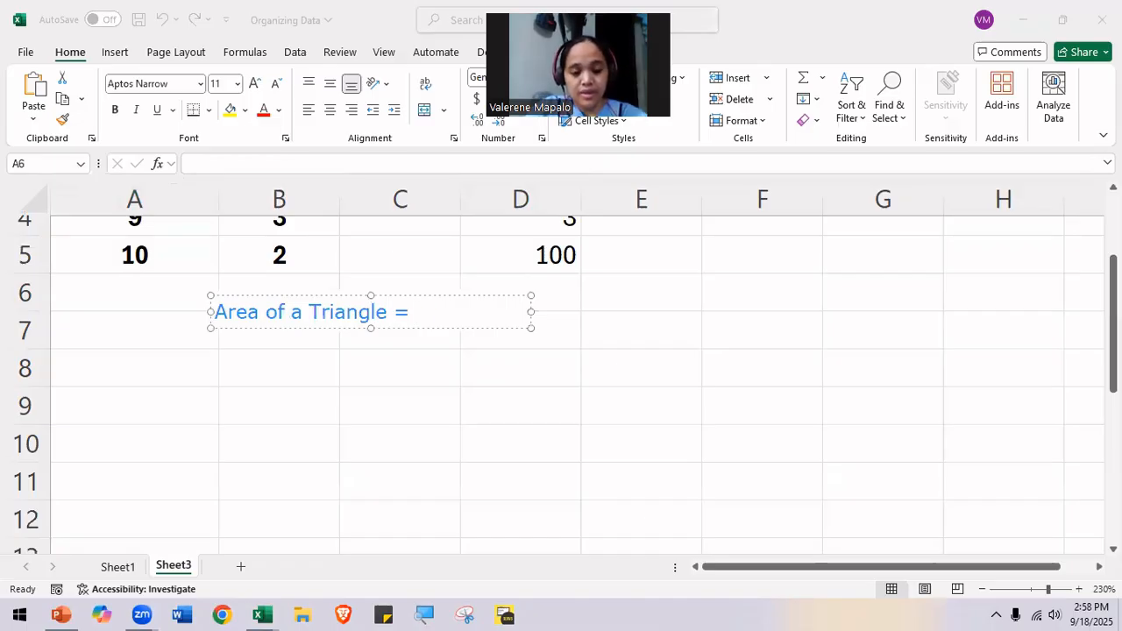
{"action": "type", "text": "Base x H"}
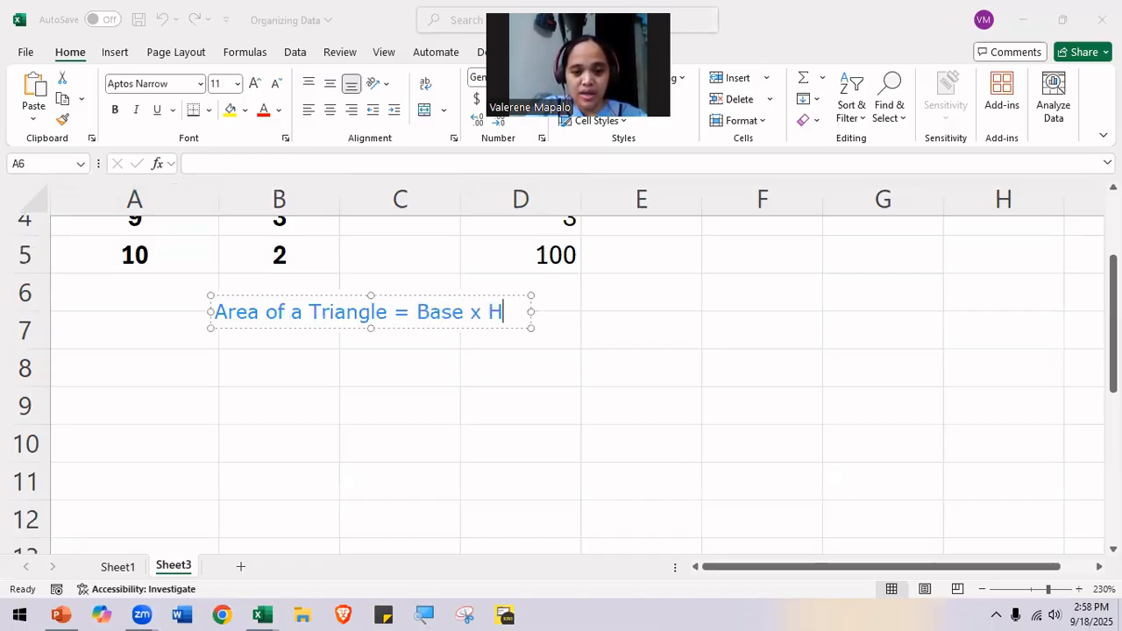
{"action": "type", "text": "eight"}
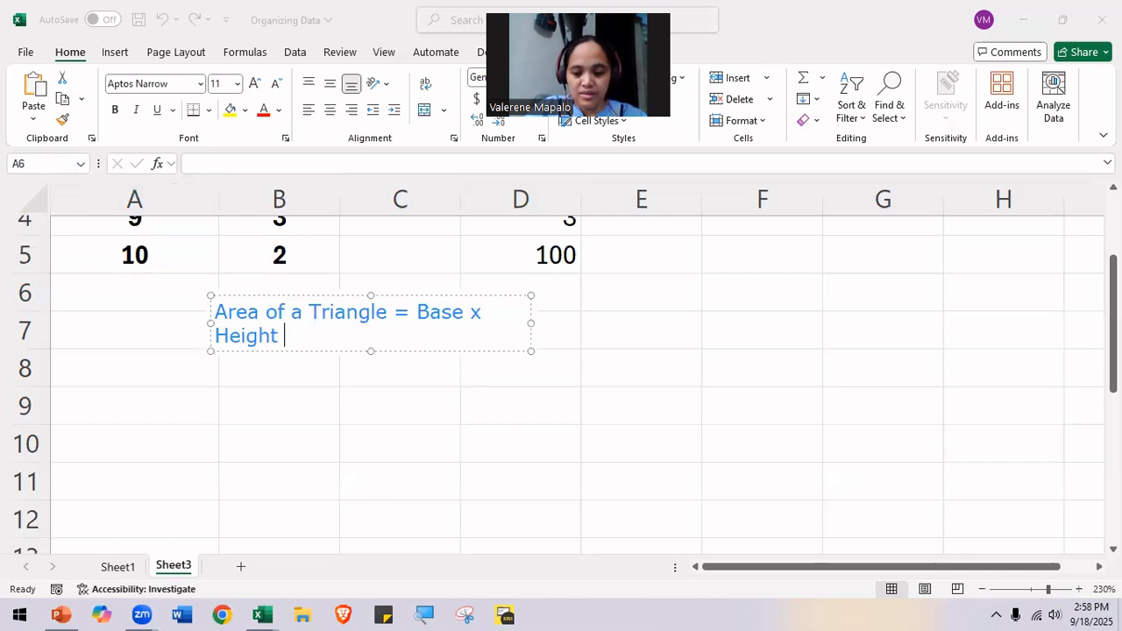
Step: Change the annotation's formula to "(base x height)/2", widen its box to fit one line, and exit annotation mode
{"action": "key", "text": "BackSpace"}
{"action": "key", "text": "BackSpace"}
{"action": "key", "text": "BackSpace"}
{"action": "key", "text": "BackSpace"}
{"action": "key", "text": "BackSpace"}
{"action": "key", "text": "BackSpace"}
{"action": "key", "text": "BackSpace"}
{"action": "key", "text": "BackSpace"}
{"action": "key", "text": "BackSpace"}
{"action": "key", "text": "BackSpace"}
{"action": "key", "text": "BackSpace"}
{"action": "key", "text": "BackSpace"}
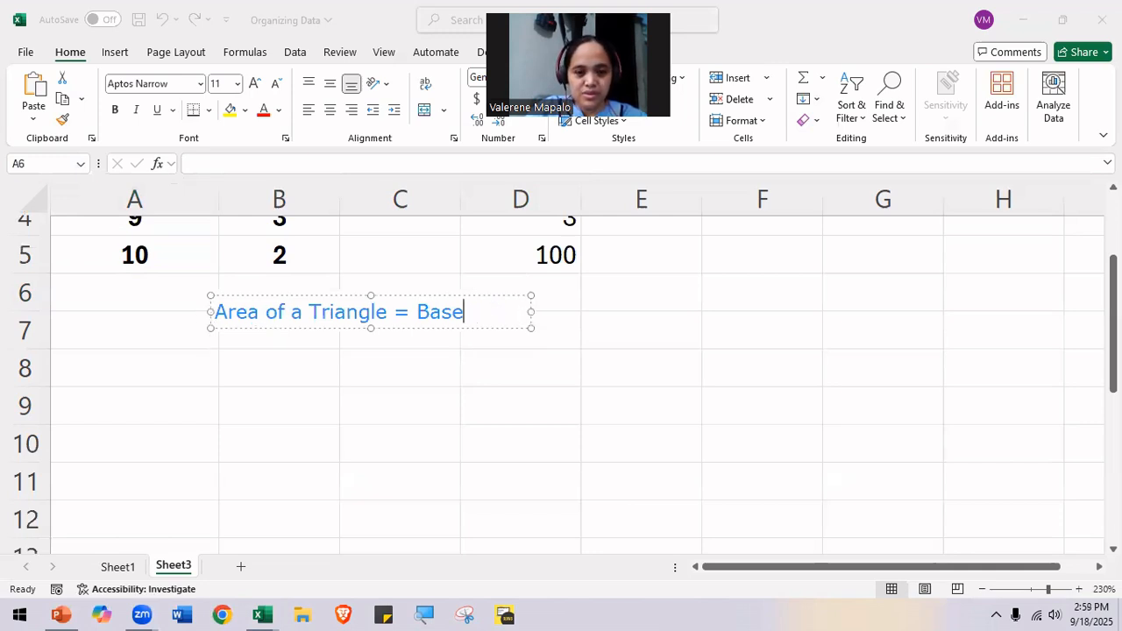
{"action": "key", "text": "BackSpace"}
{"action": "type", "text": "(ba"}
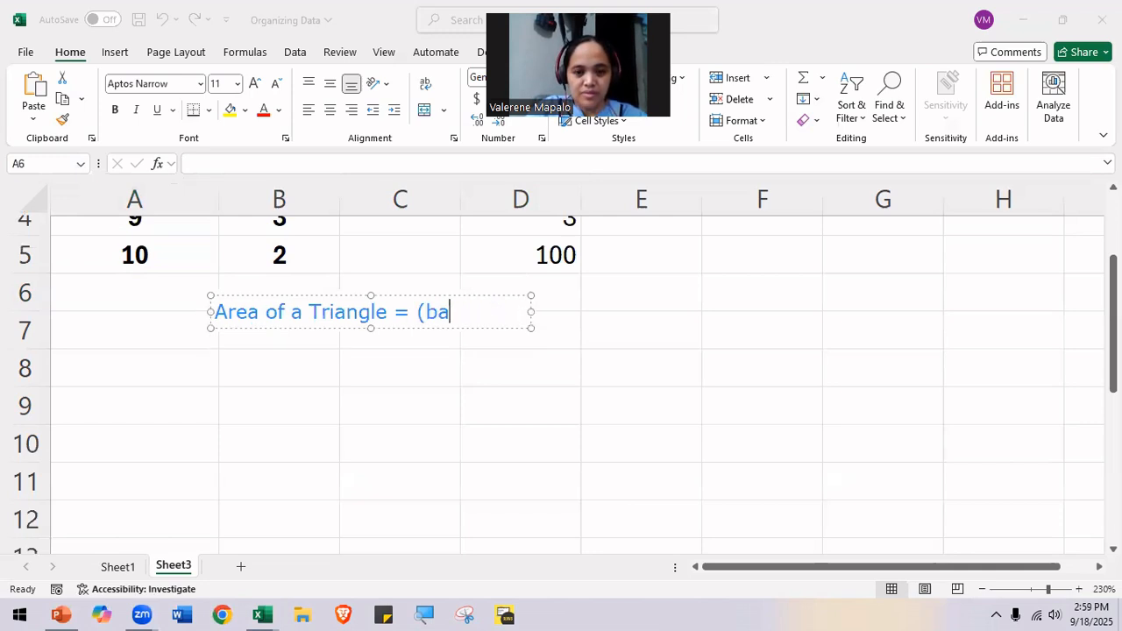
{"action": "type", "text": "se x"}
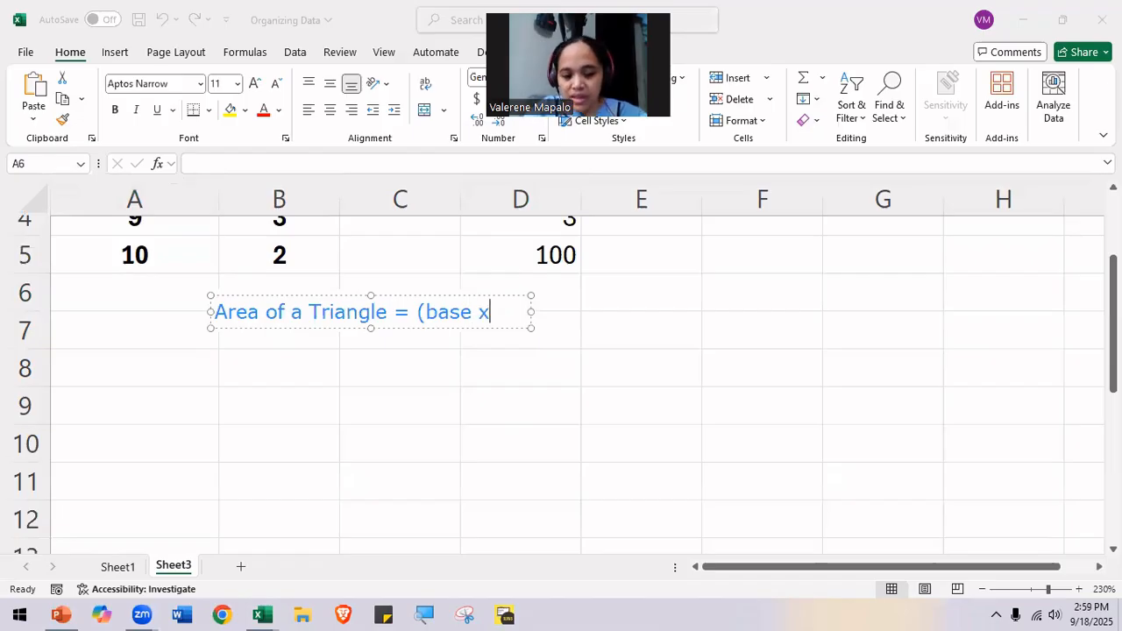
{"action": "type", "text": " height"}
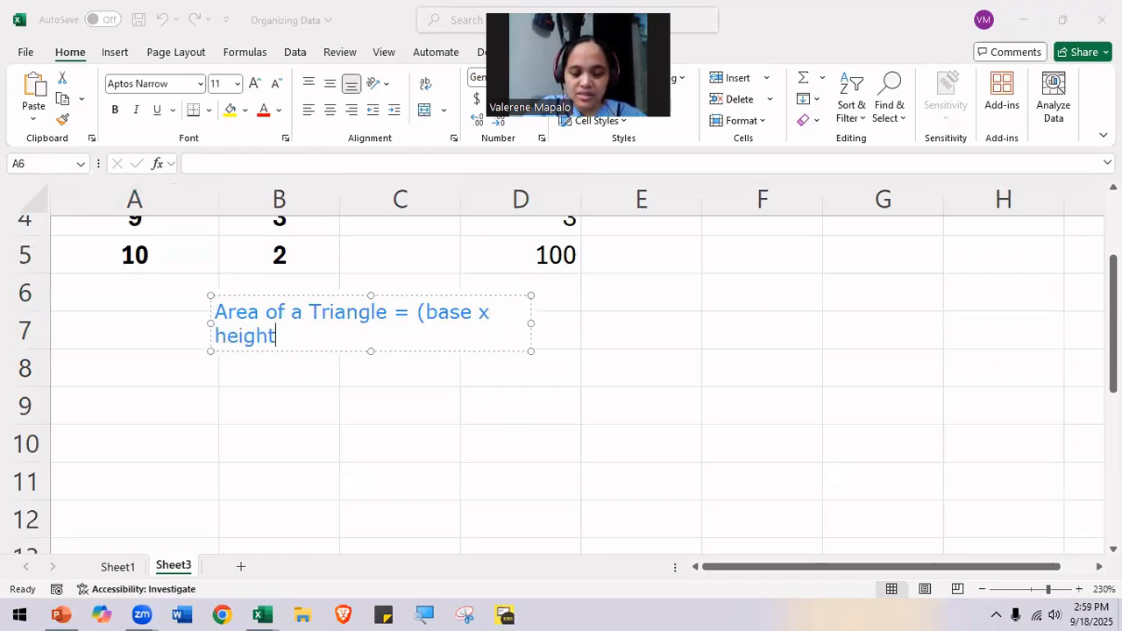
{"action": "type", "text": ")/2"}
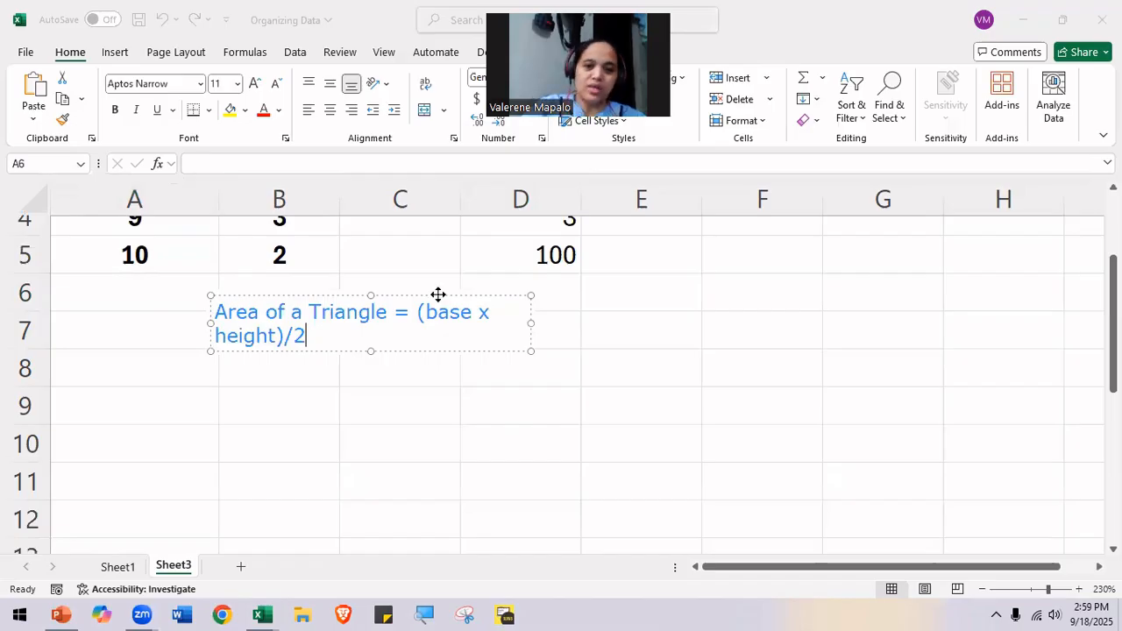
{"action": "left_click_drag", "start_coordinate": [530, 321], "coordinate": [611, 315]}
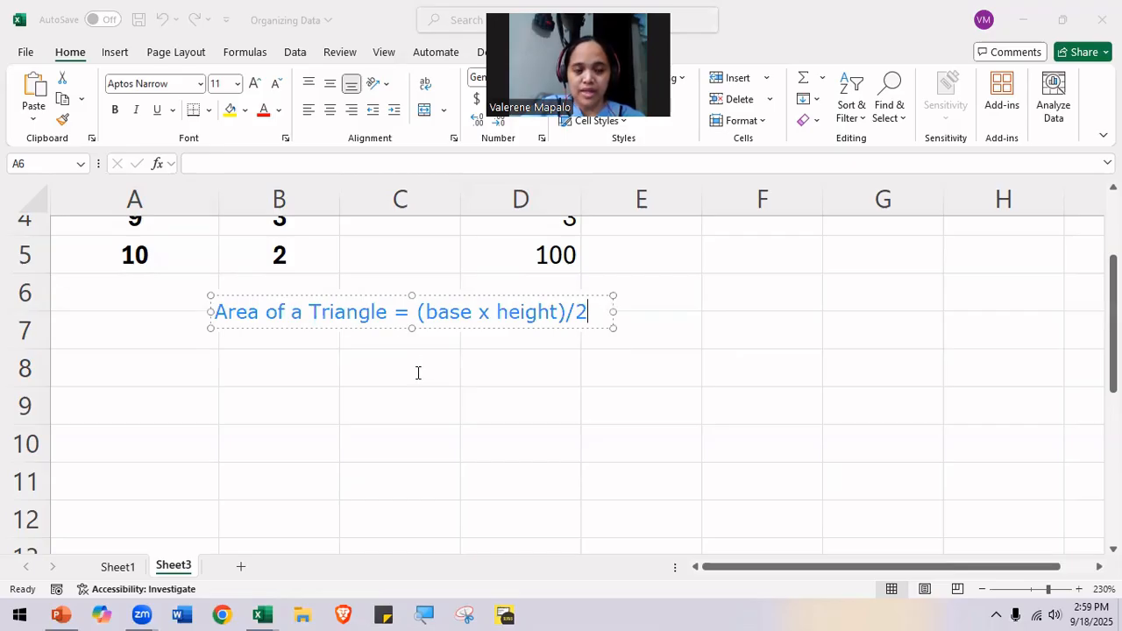
{"action": "key", "text": "Escape"}
{"action": "key", "text": "Escape"}
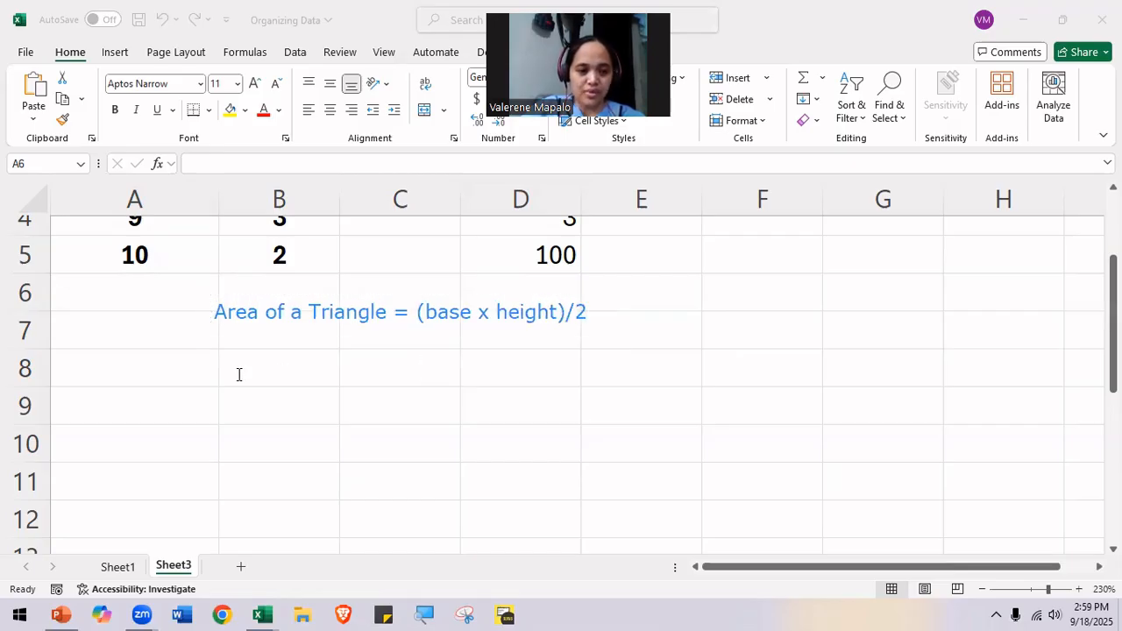
Step: Enter the label Base in cell A8 and the value 32 in cell B8
{"action": "left_click", "coordinate": [172, 361]}
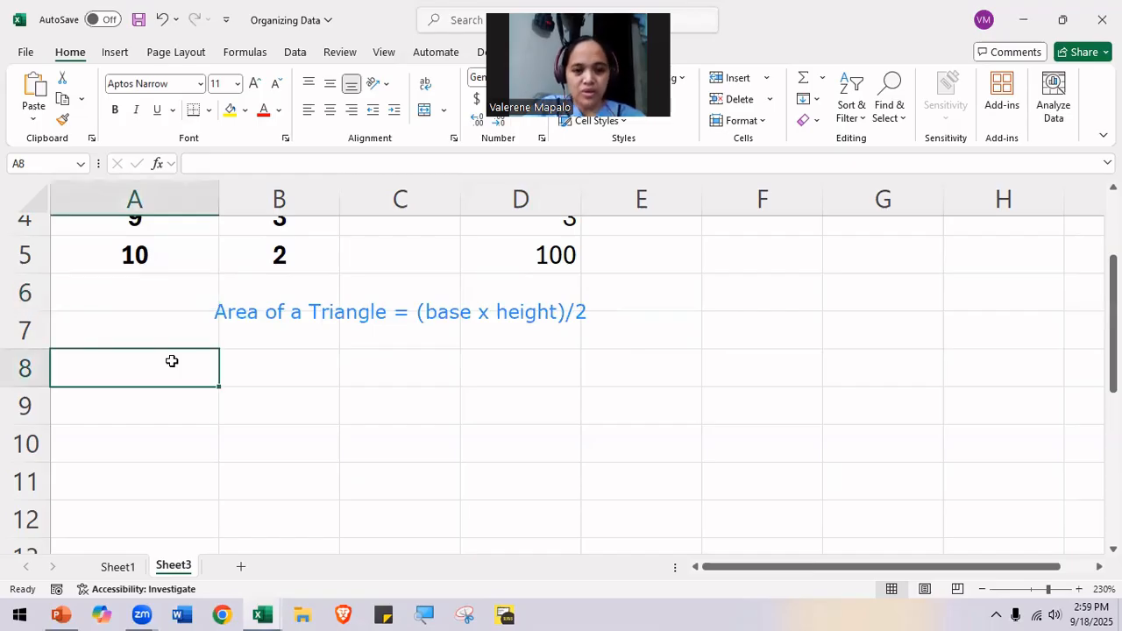
{"action": "type", "text": "Base"}
{"action": "key", "text": "Tab"}
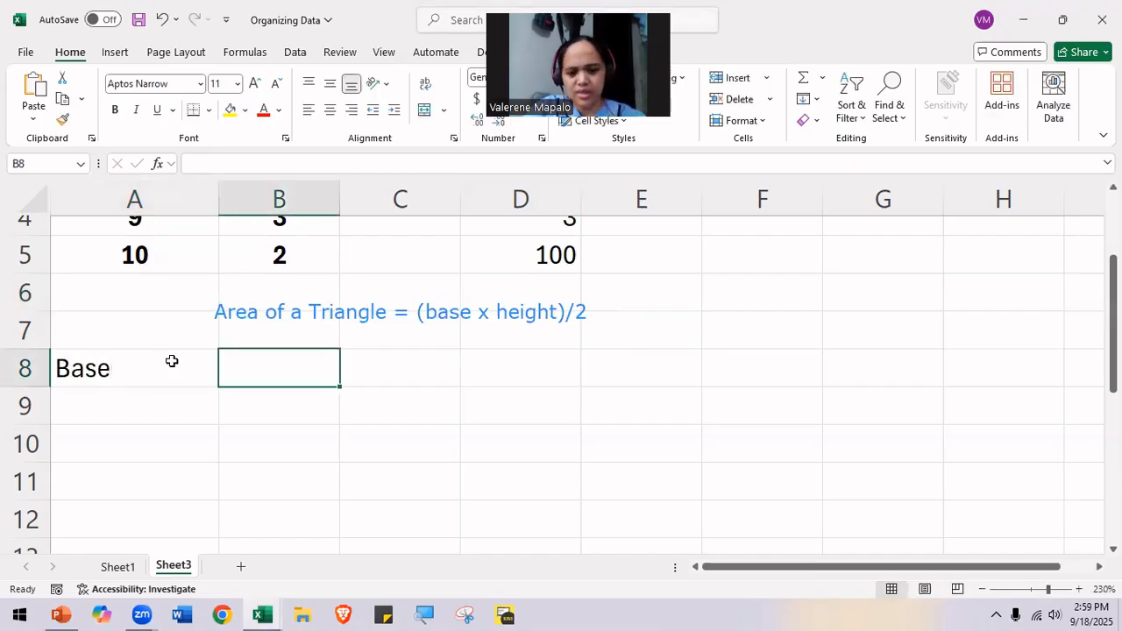
{"action": "type", "text": "32"}
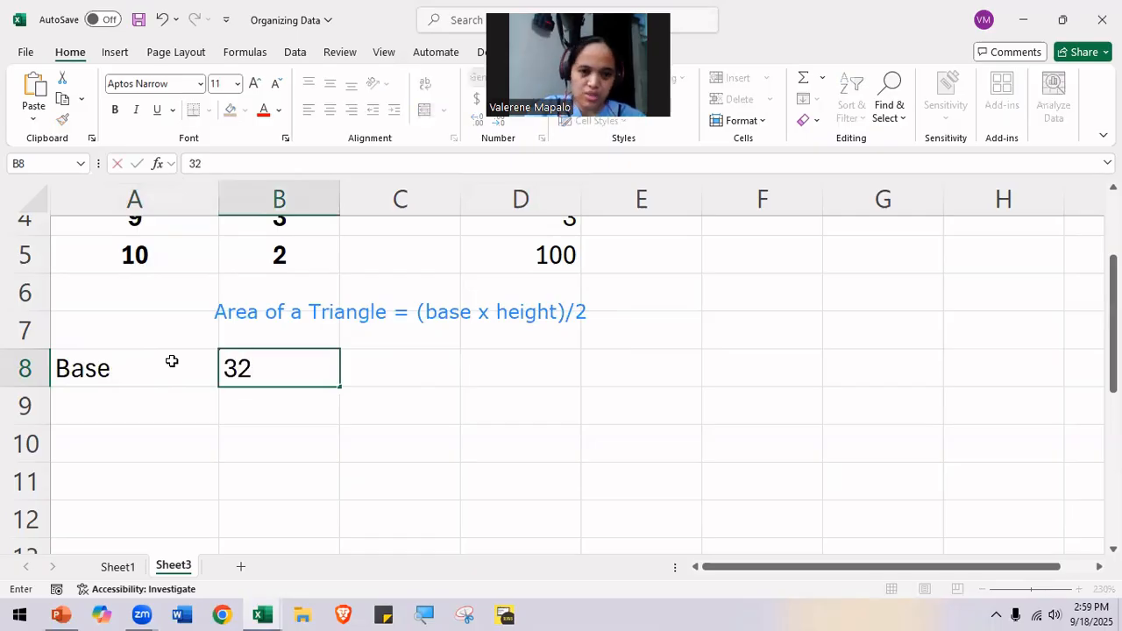
{"action": "key", "text": "Return"}
Step: Enter the label Height in cell A9 and the value 20 in cell B9
{"action": "type", "text": "Height"}
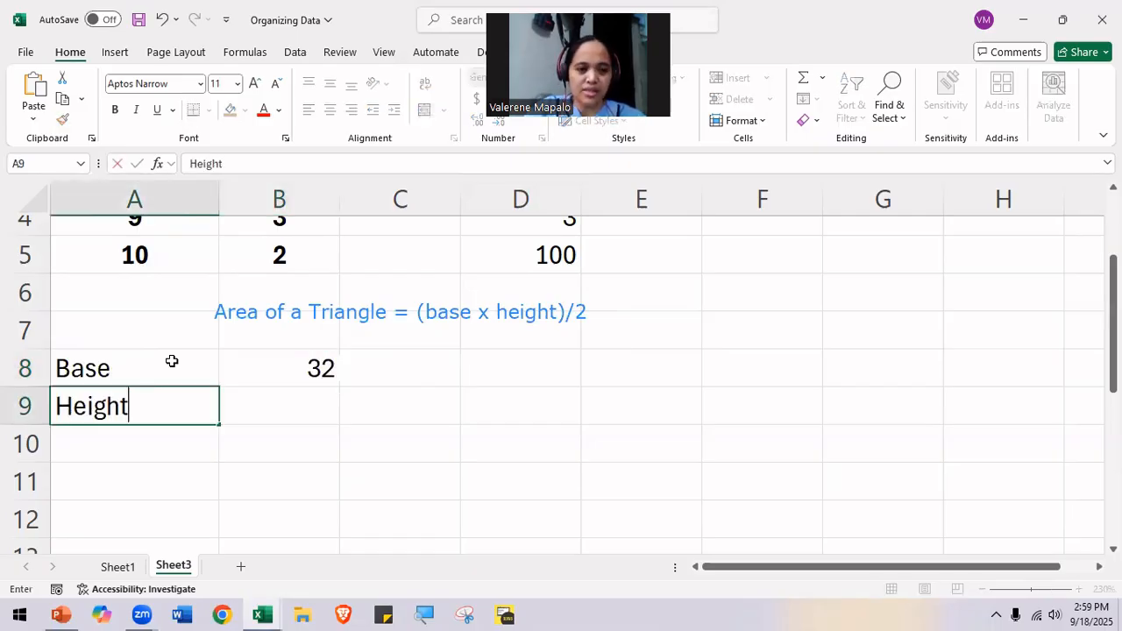
{"action": "key", "text": "Tab"}
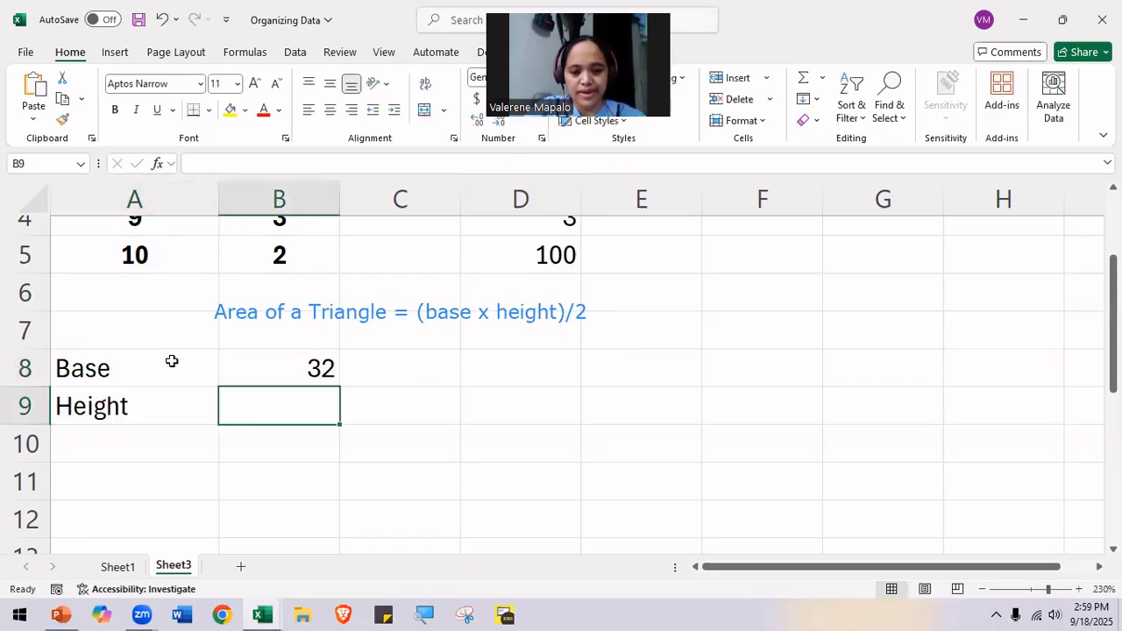
{"action": "type", "text": "20"}
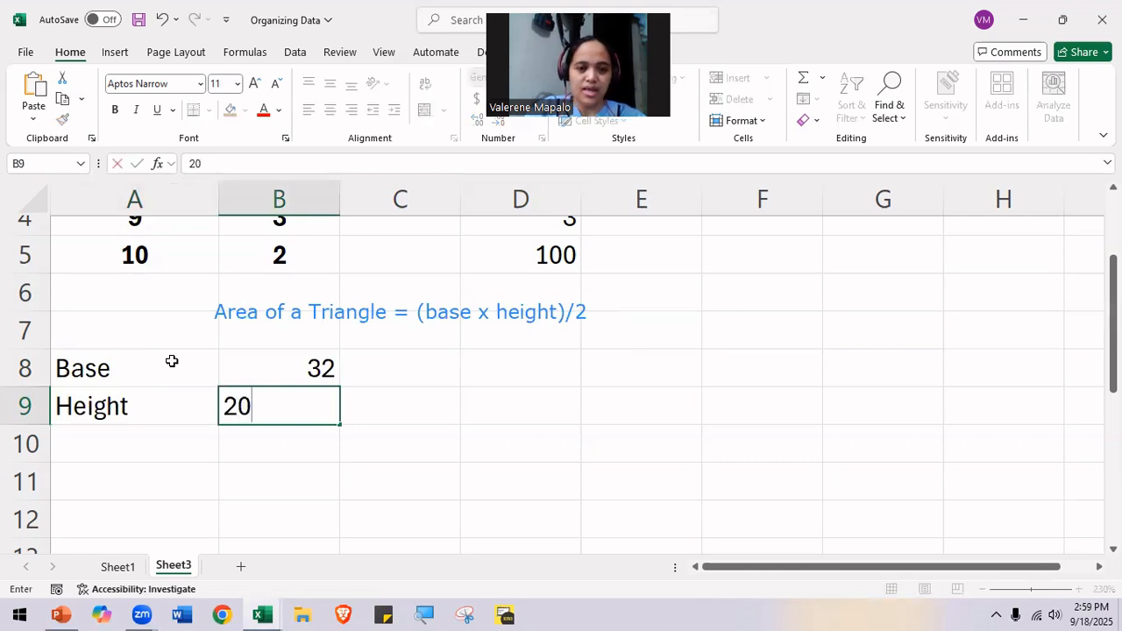
{"action": "key", "text": "Return"}
Step: Enter the label "Area of Triangle" in cell A10
{"action": "type", "text": "Ar"}
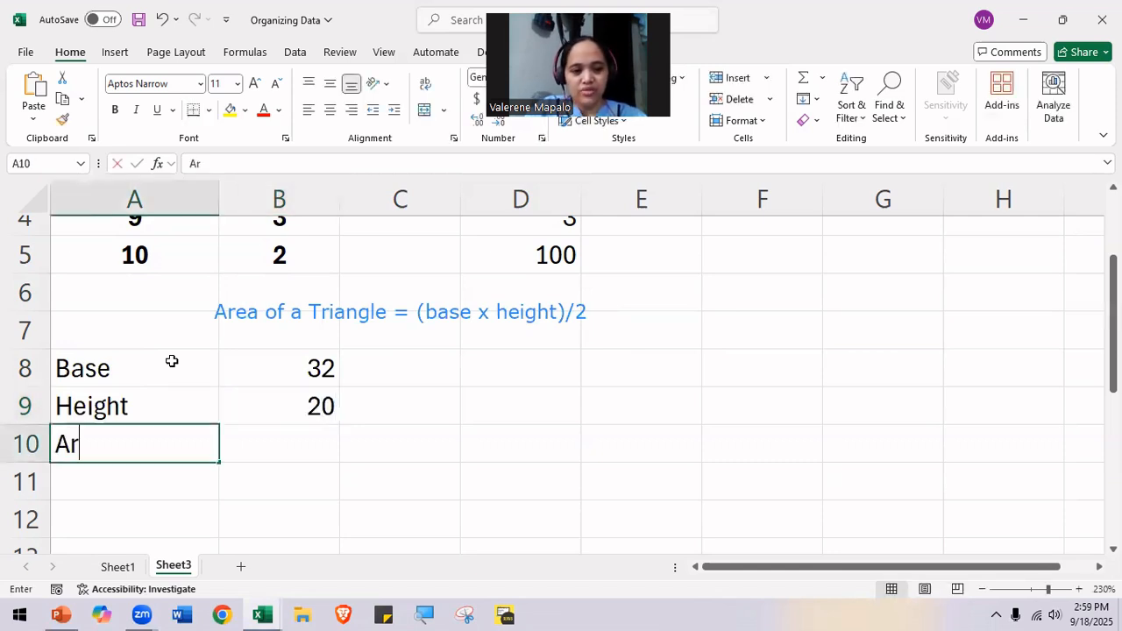
{"action": "type", "text": "ea of Triange"}
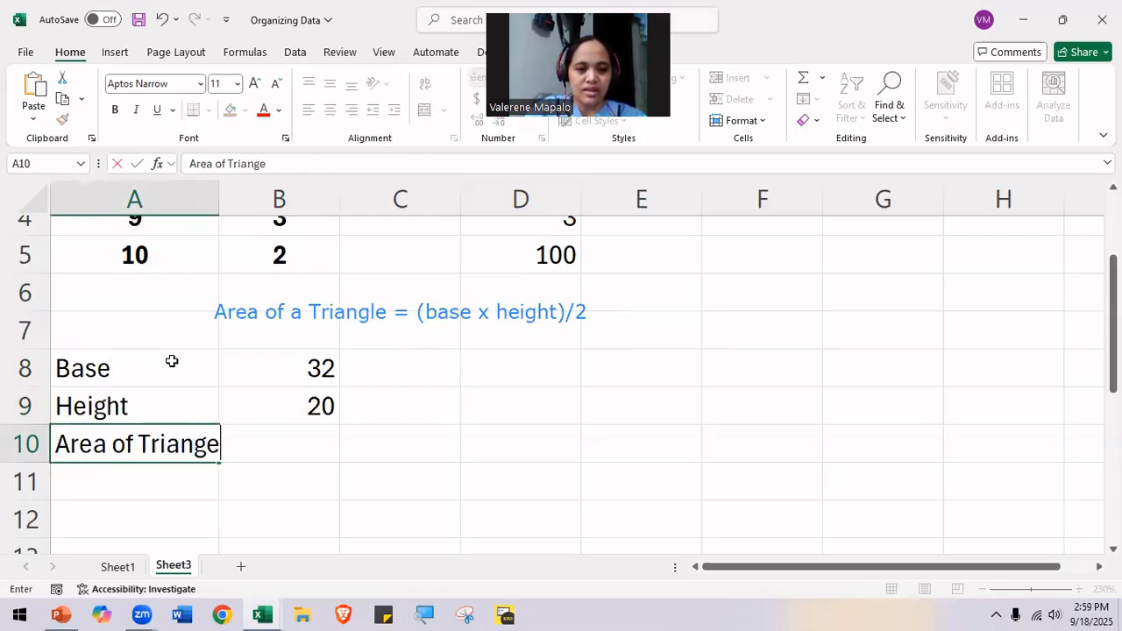
{"action": "key", "text": "BackSpace"}
{"action": "type", "text": "le"}
{"action": "key", "text": "Tab"}
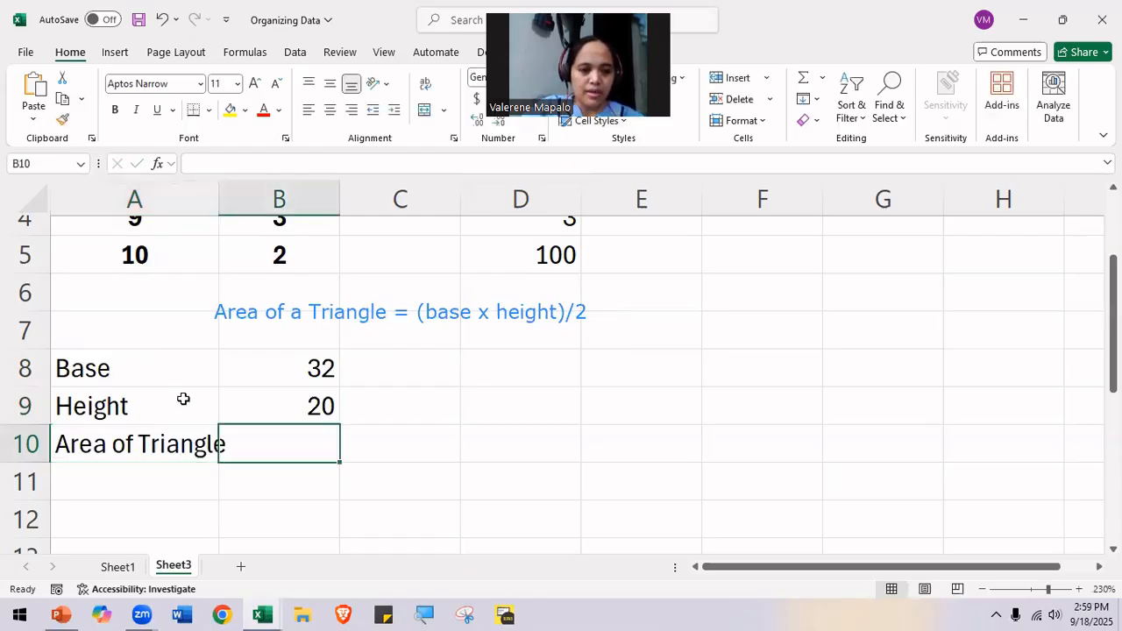
Step: Widen column A to fit the "Area of Triangle" label and fill cell B10 with yellow
{"action": "left_click", "coordinate": [286, 481]}
{"action": "left_click", "coordinate": [181, 447]}
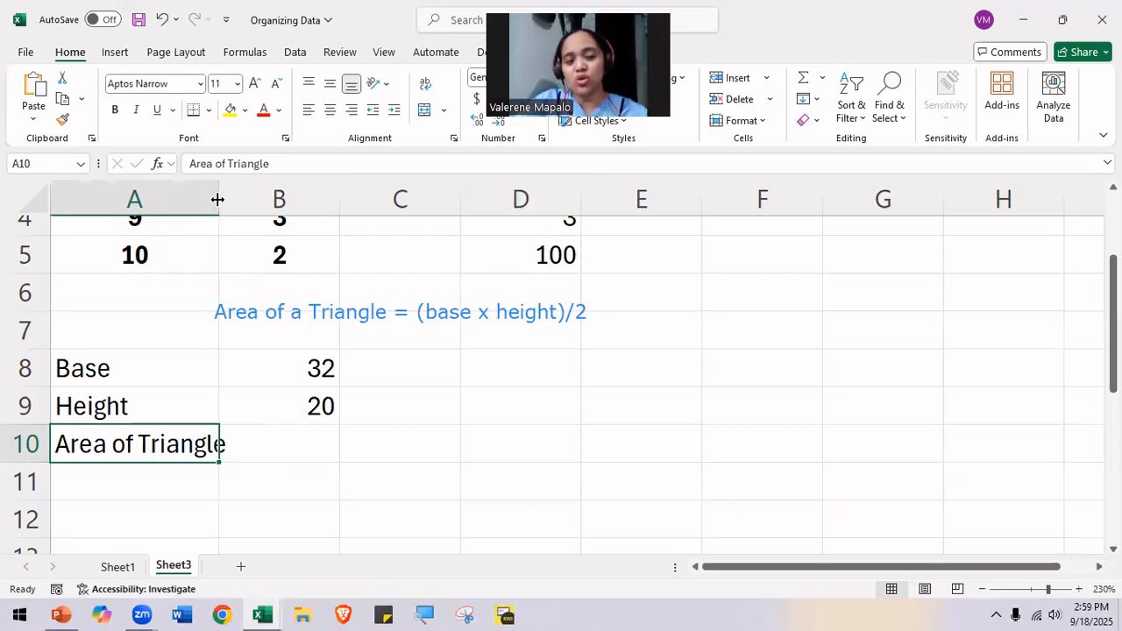
{"action": "left_click_drag", "start_coordinate": [217, 200], "coordinate": [240, 201]}
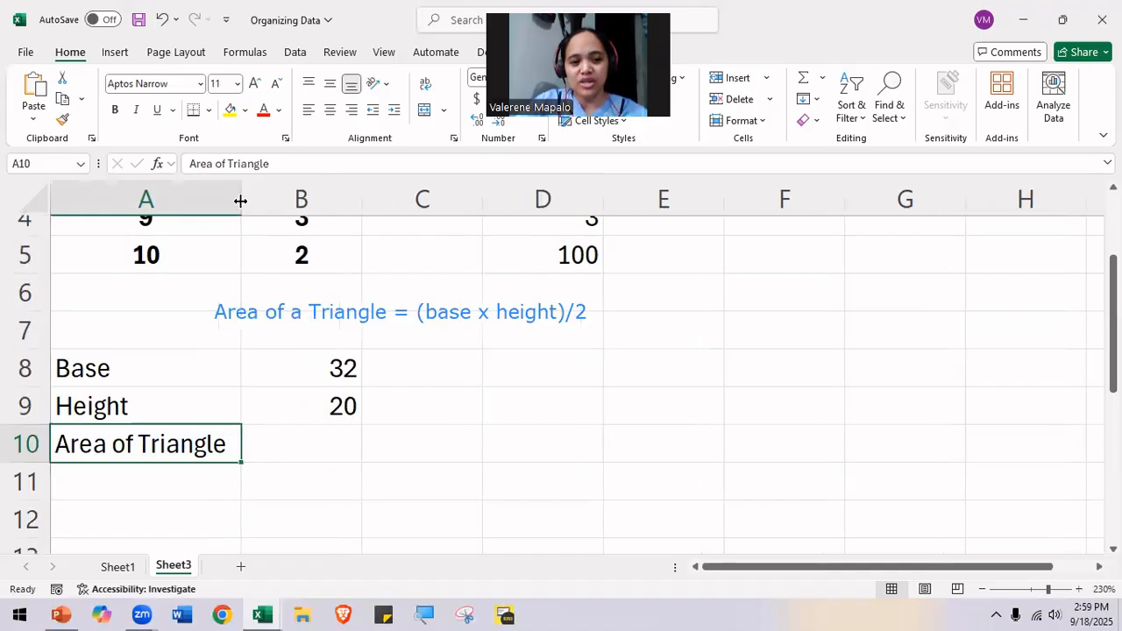
{"action": "left_click", "coordinate": [318, 448]}
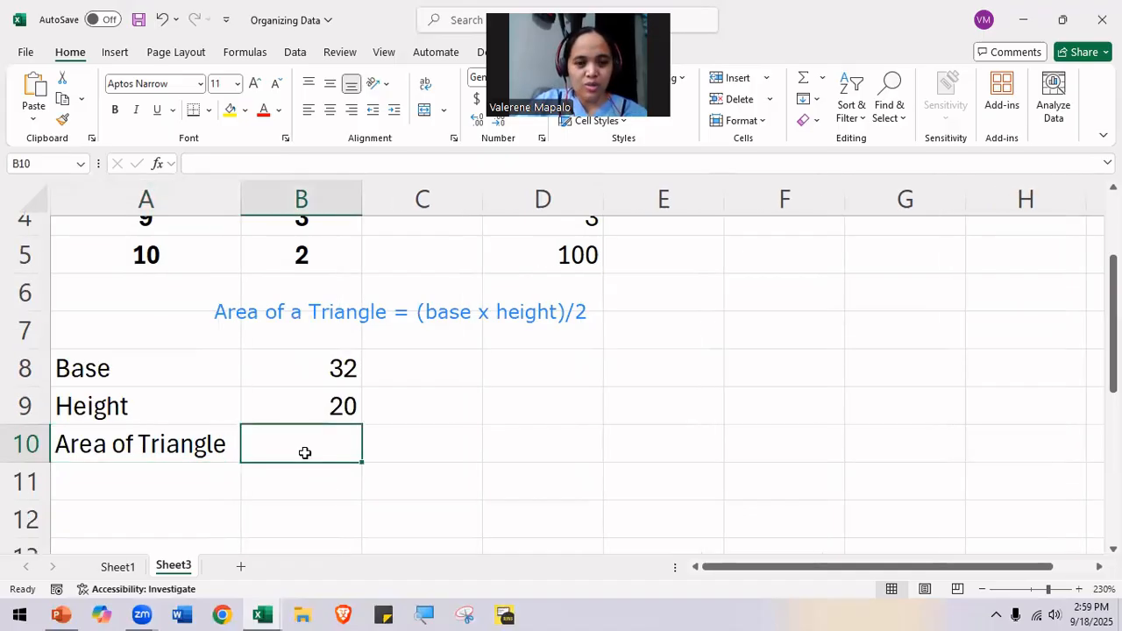
{"action": "left_click", "coordinate": [230, 111]}
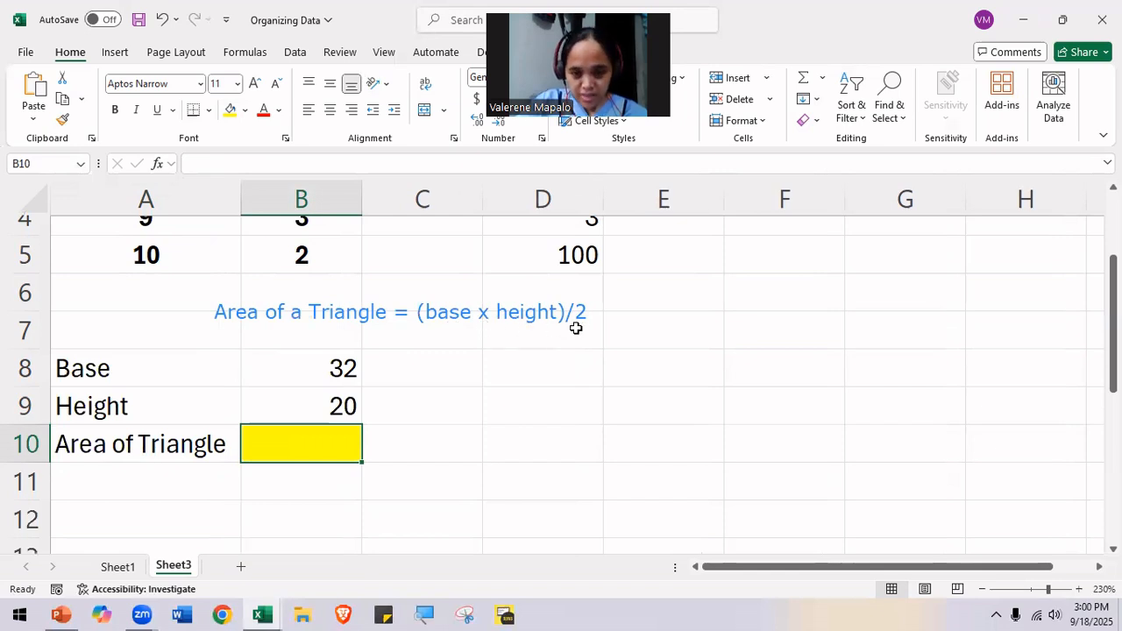
Step: Enter the triangle area formula =(B8*B9)/2 in cell B10 and reselect the cell
{"action": "double_click", "coordinate": [317, 450]}
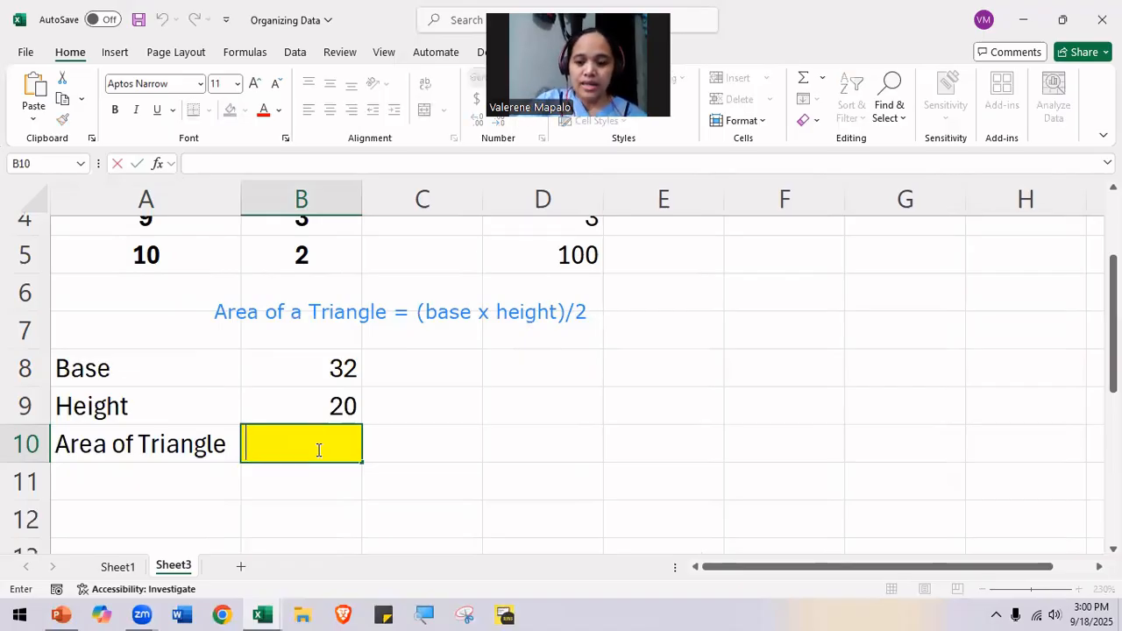
{"action": "type", "text": "="}
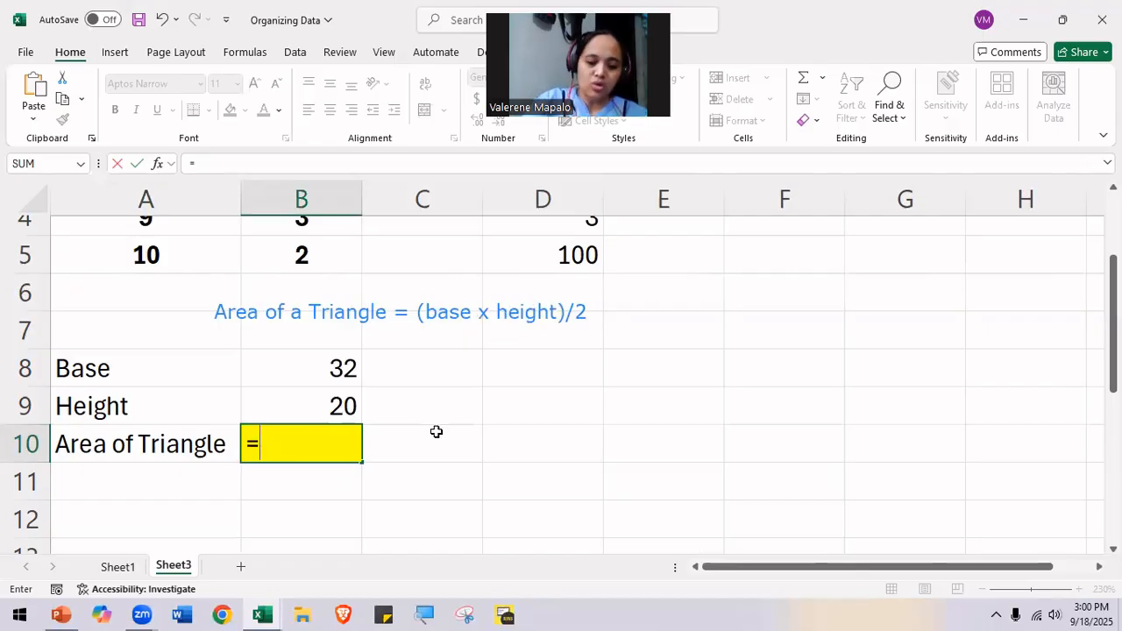
{"action": "type", "text": "("}
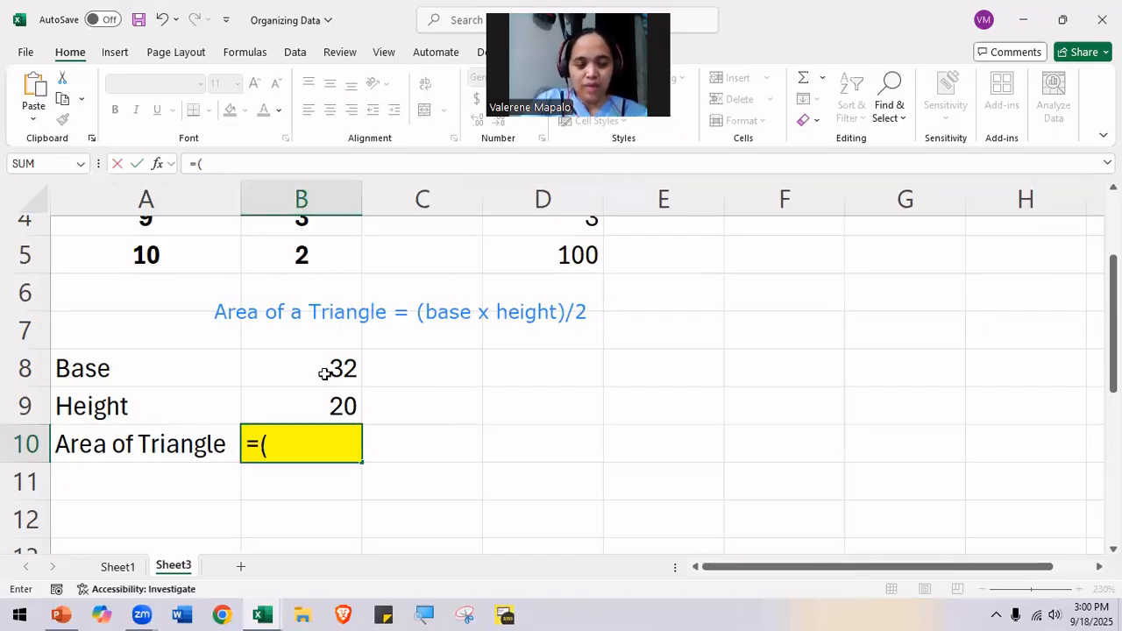
{"action": "type", "text": "b8"}
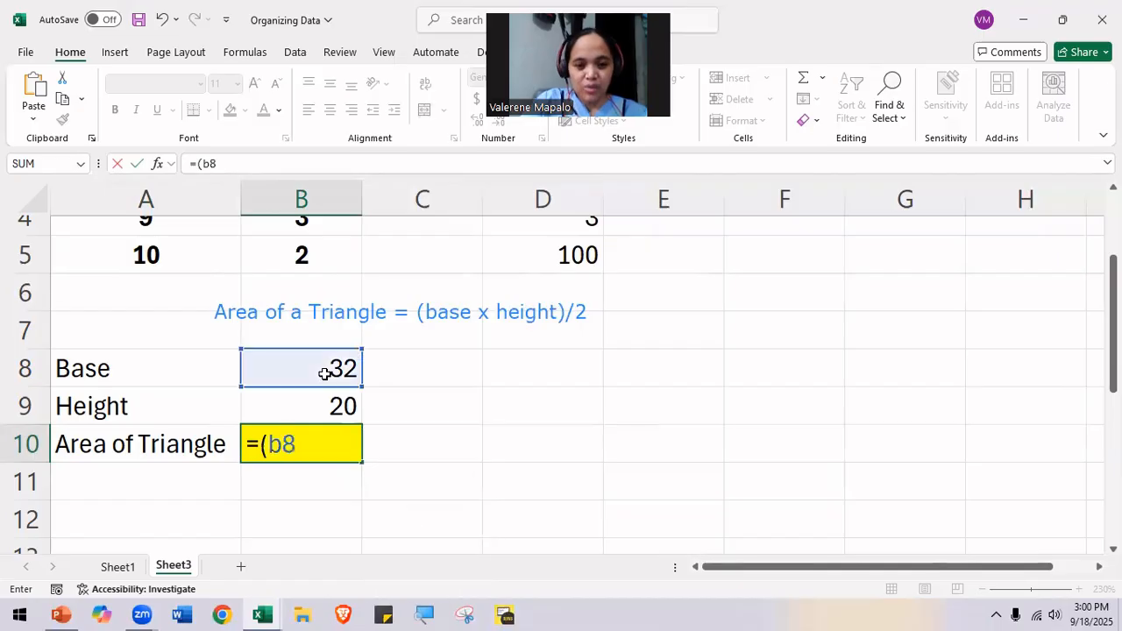
{"action": "key", "text": "BackSpace"}
{"action": "key", "text": "BackSpace"}
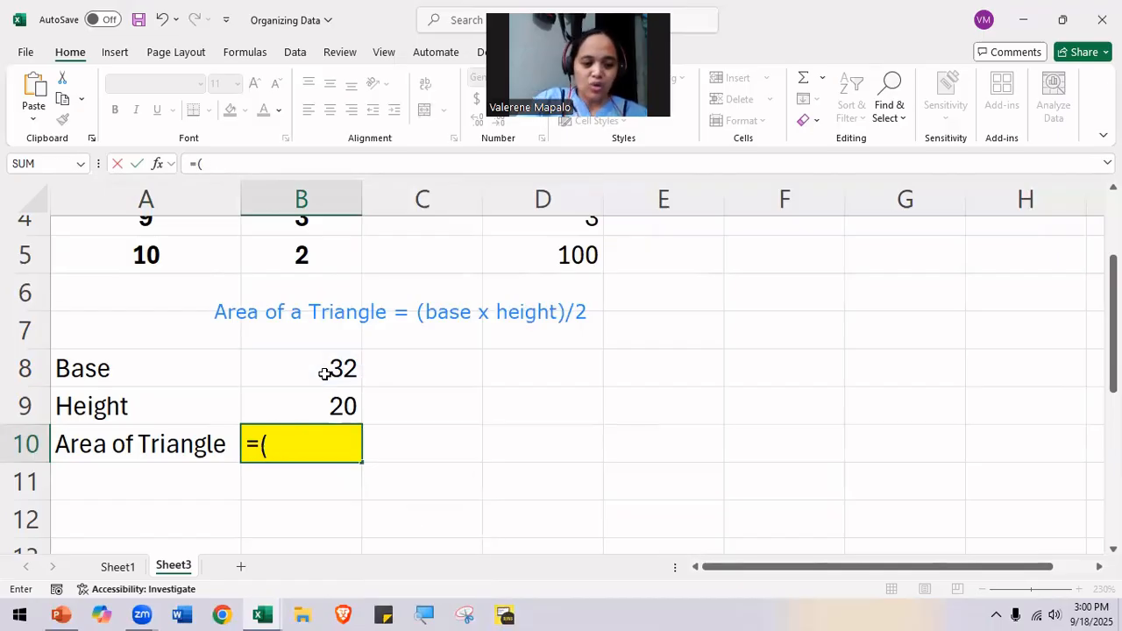
{"action": "left_click", "coordinate": [325, 371]}
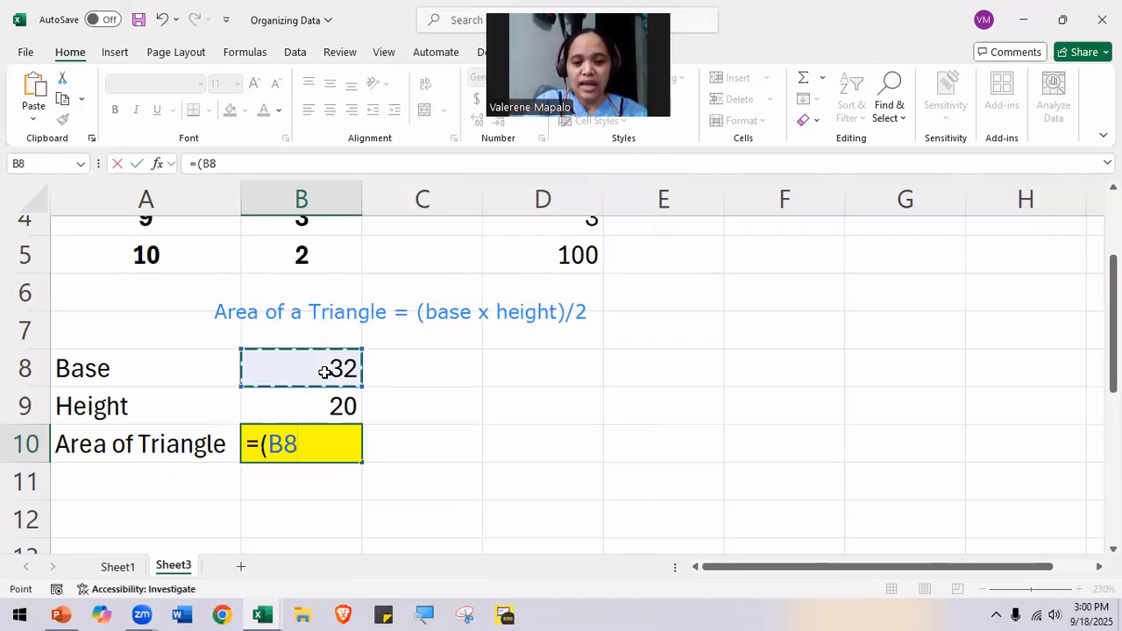
{"action": "type", "text": "*"}
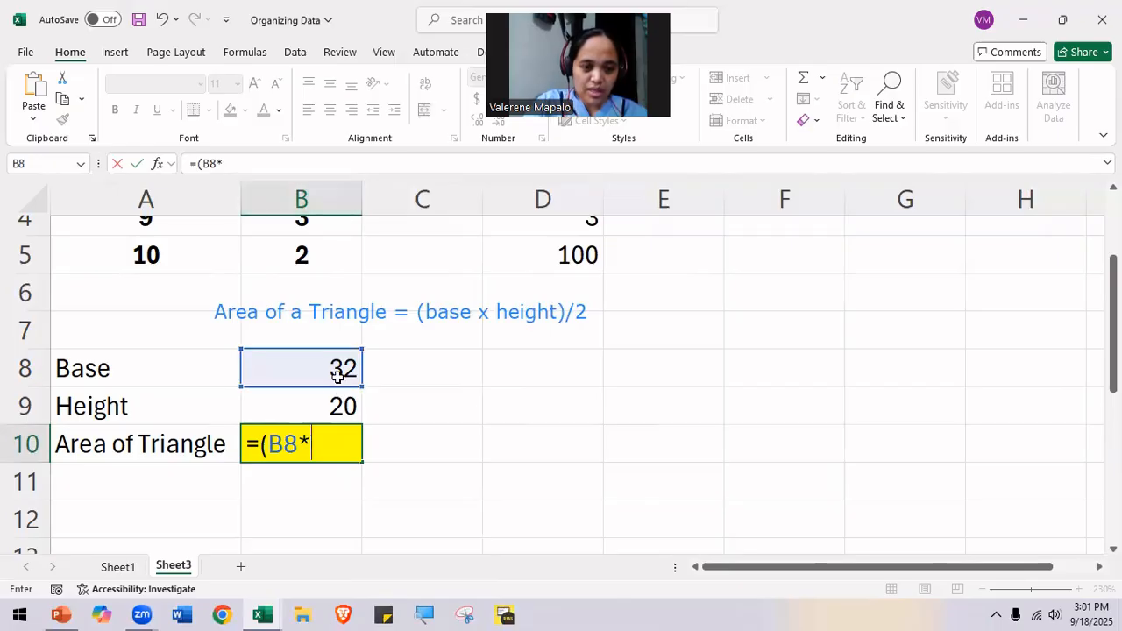
{"action": "type", "text": "B9"}
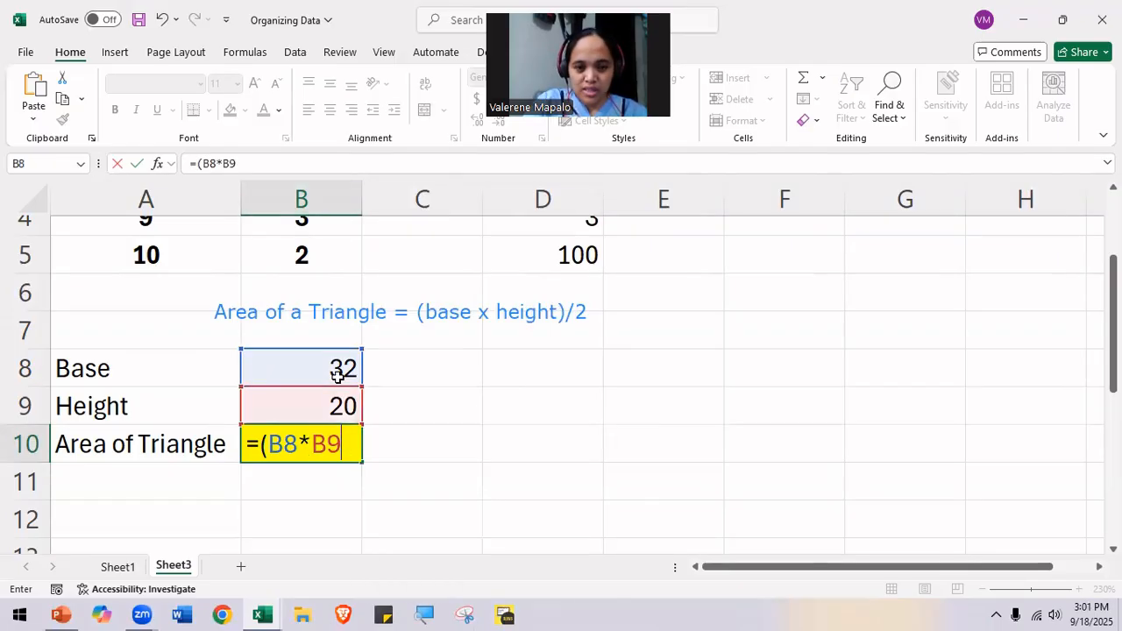
{"action": "type", "text": ")"}
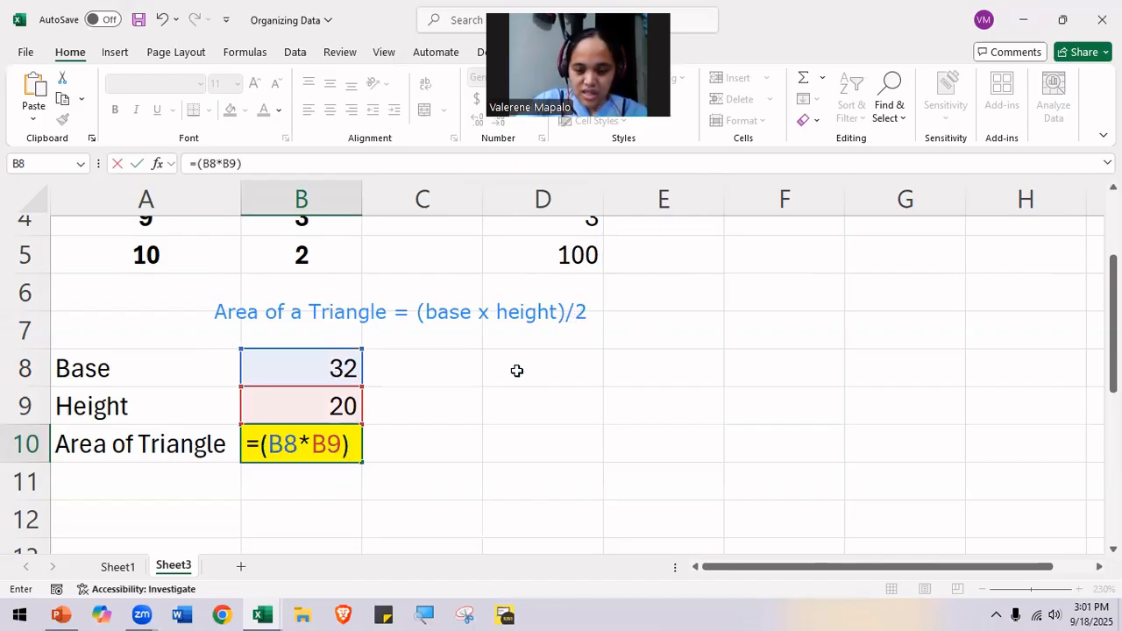
{"action": "type", "text": "/2"}
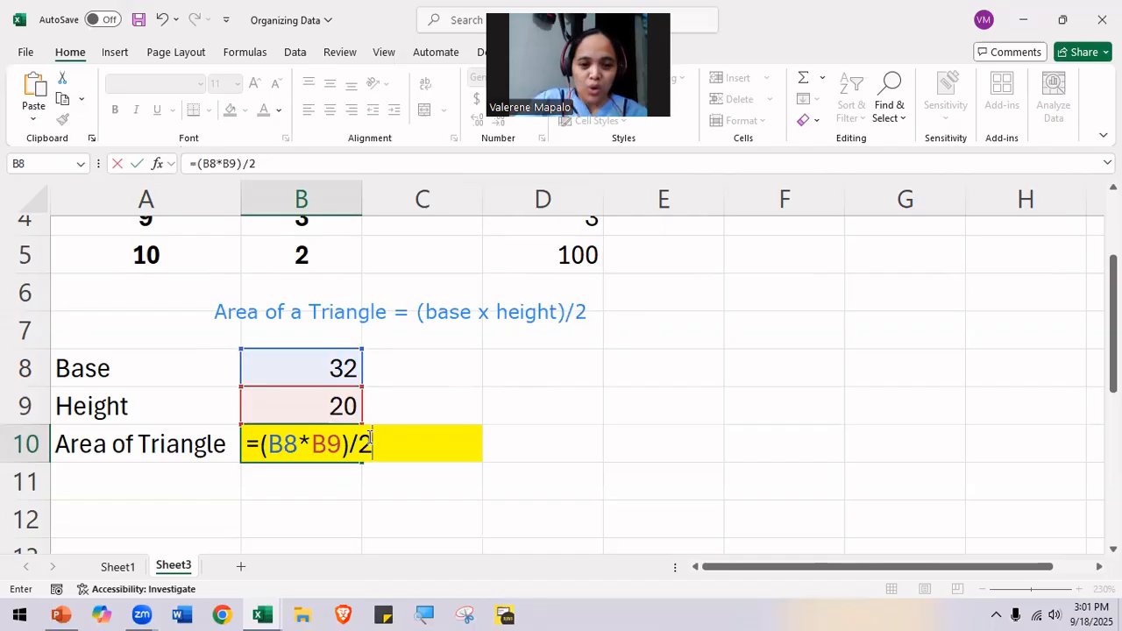
{"action": "left_click_drag", "start_coordinate": [372, 444], "coordinate": [362, 442]}
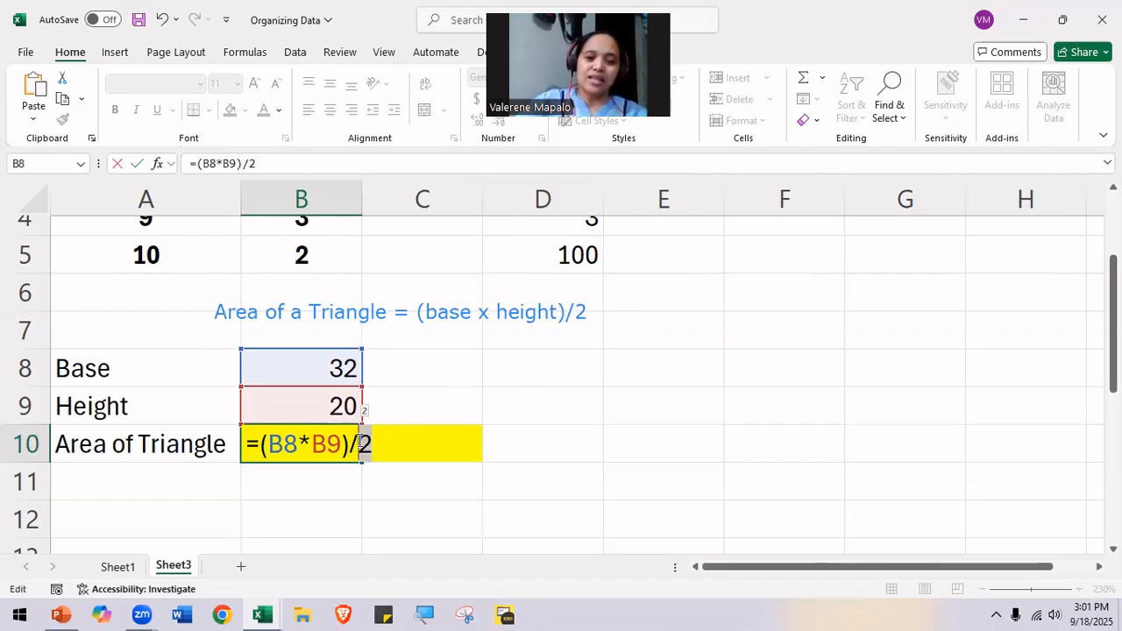
{"action": "left_click", "coordinate": [386, 443]}
{"action": "key", "text": "Return"}
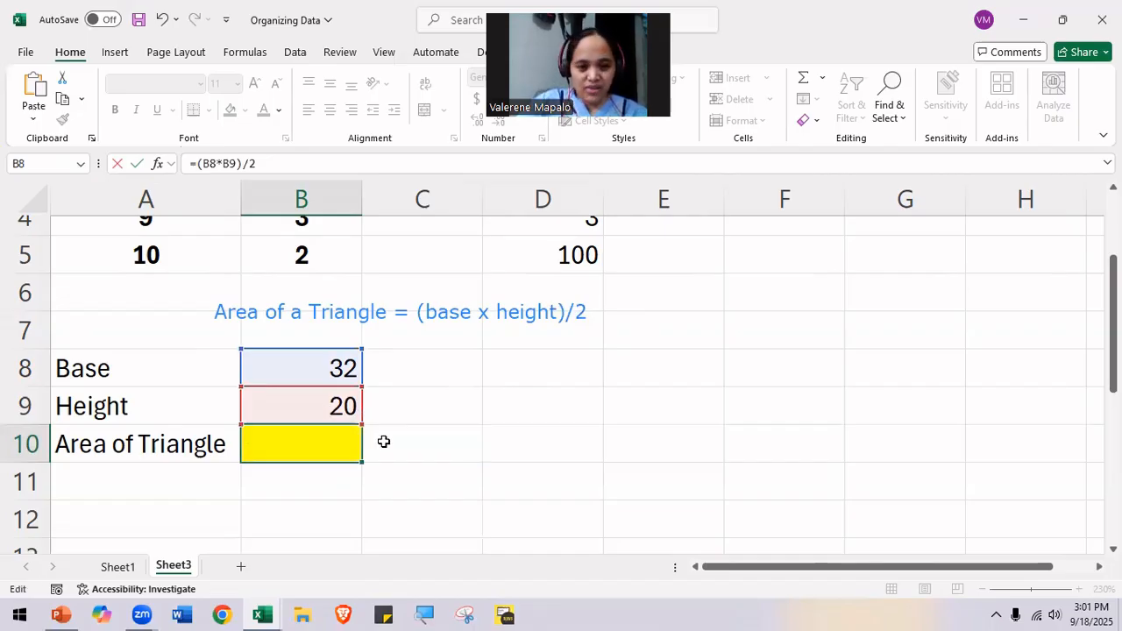
{"action": "left_click", "coordinate": [334, 442]}
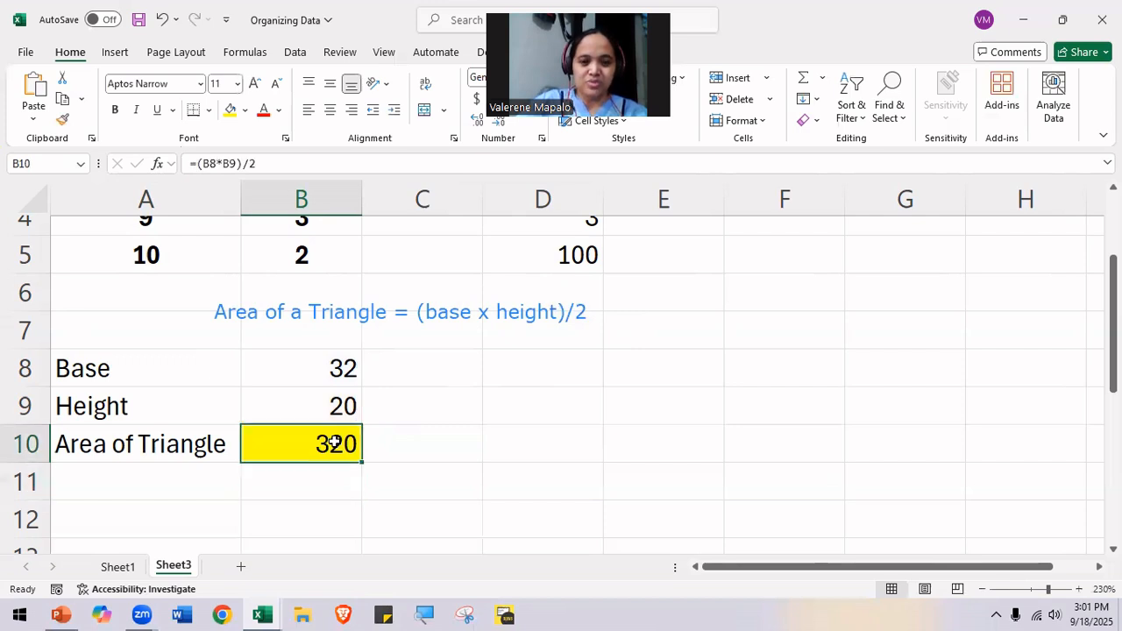
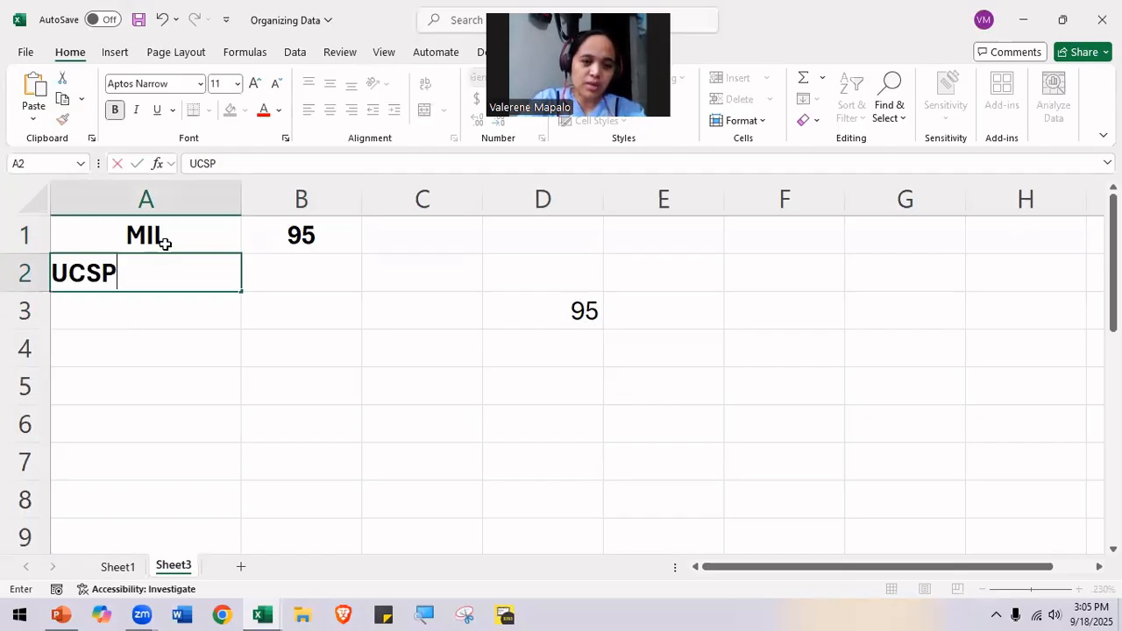
Step: Enter UCSP with grade 88 in row 2 and PR1 with grade 77 in row 3
{"action": "key", "text": "Tab"}
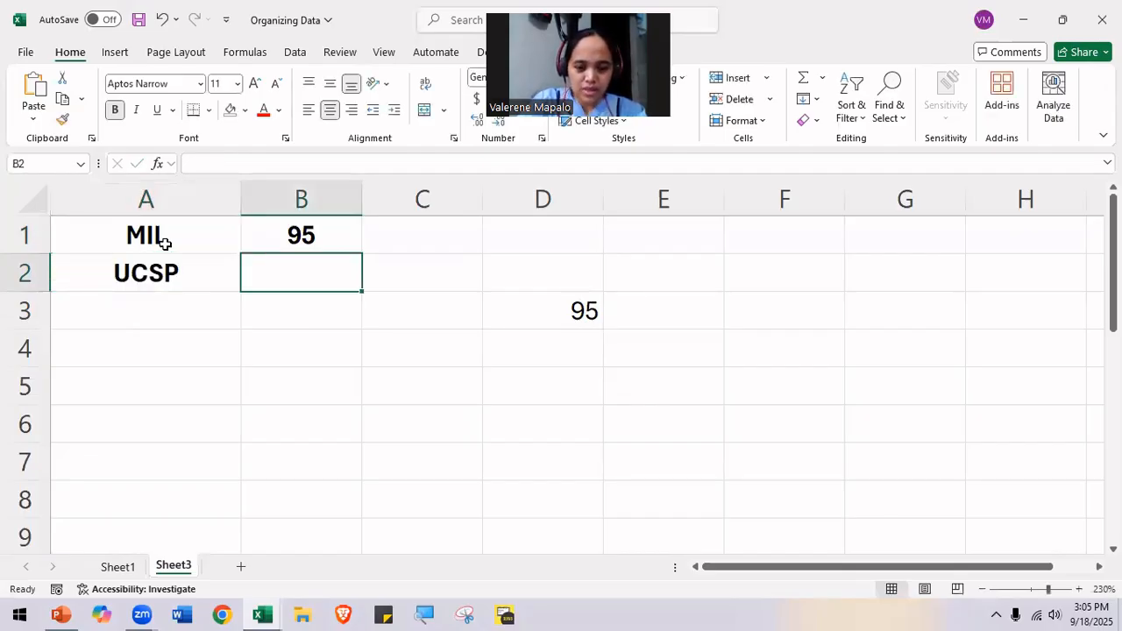
{"action": "type", "text": "88"}
{"action": "key", "text": "Return"}
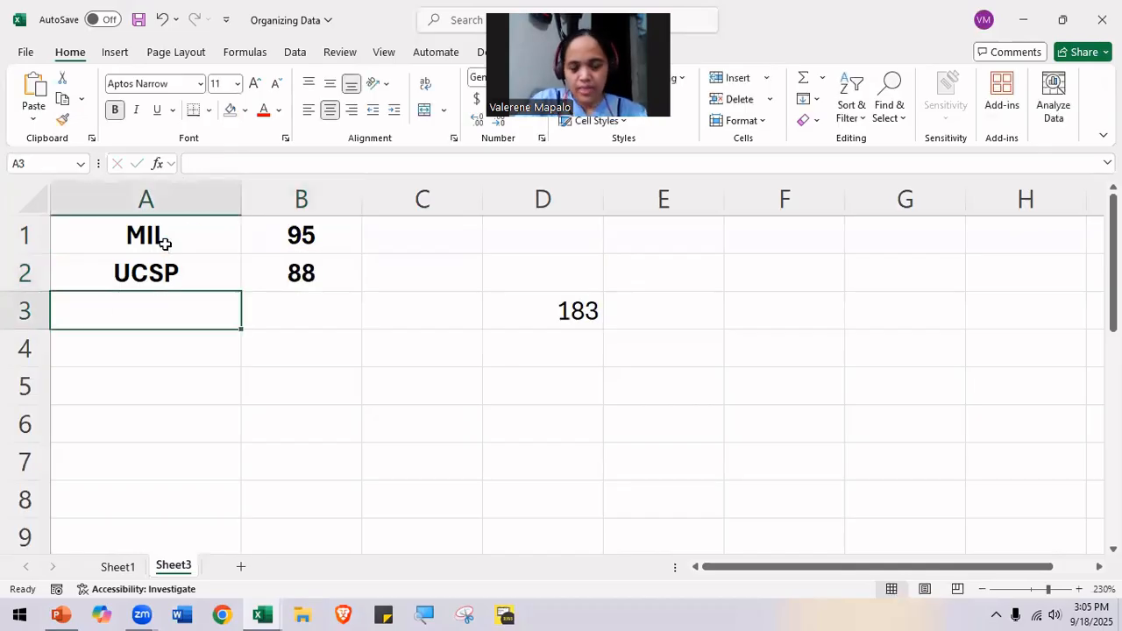
{"action": "type", "text": "PR1"}
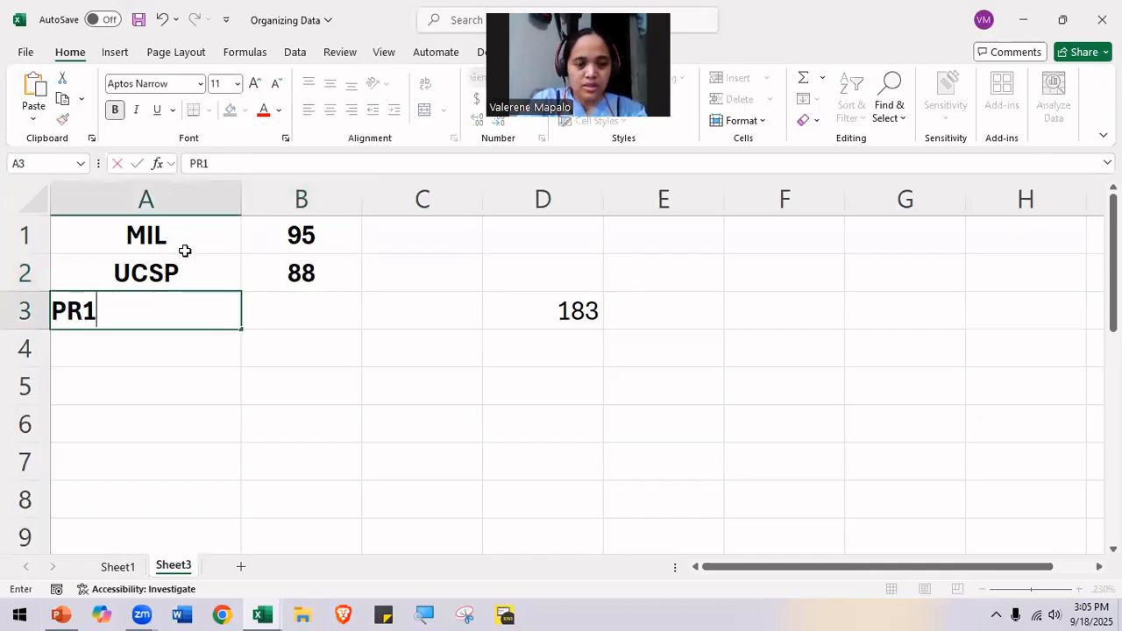
{"action": "key", "text": "Tab"}
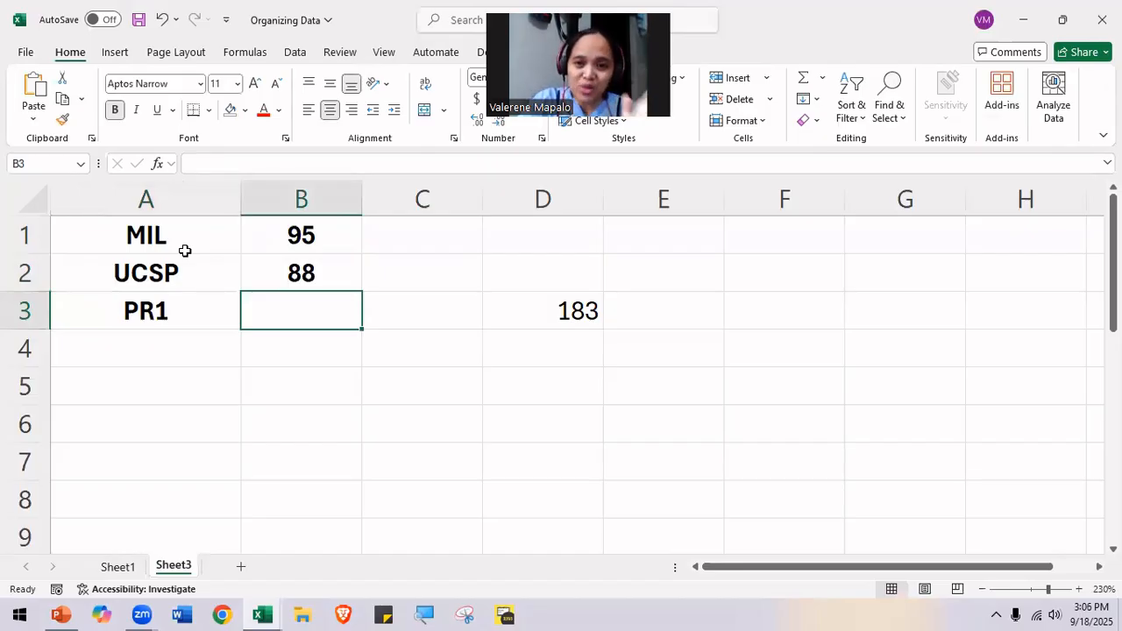
{"action": "type", "text": "77"}
{"action": "key", "text": "Return"}
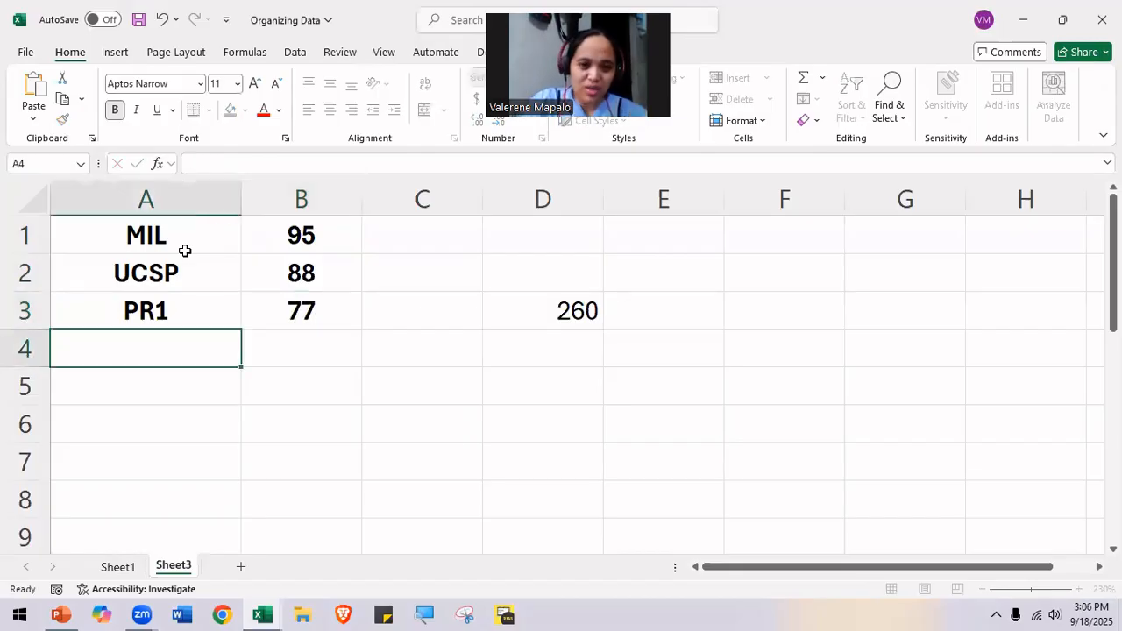
Step: Clear the SUM formula from cell D3 and enter the label Average in cell A4
{"action": "left_click", "coordinate": [548, 307]}
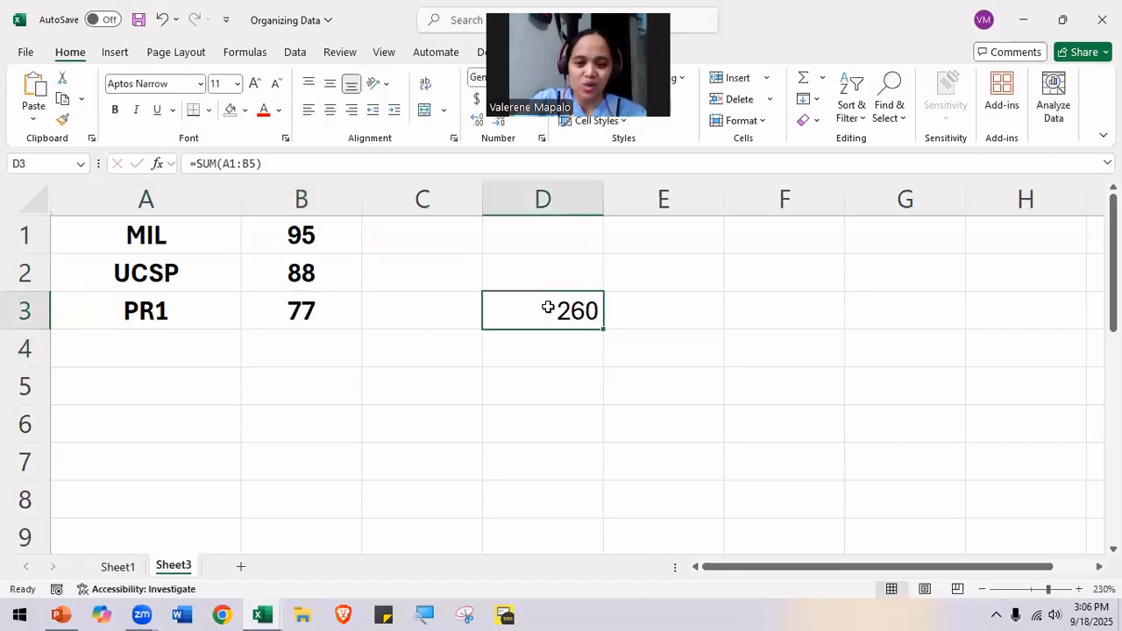
{"action": "key", "text": "Delete"}
{"action": "left_click", "coordinate": [202, 348]}
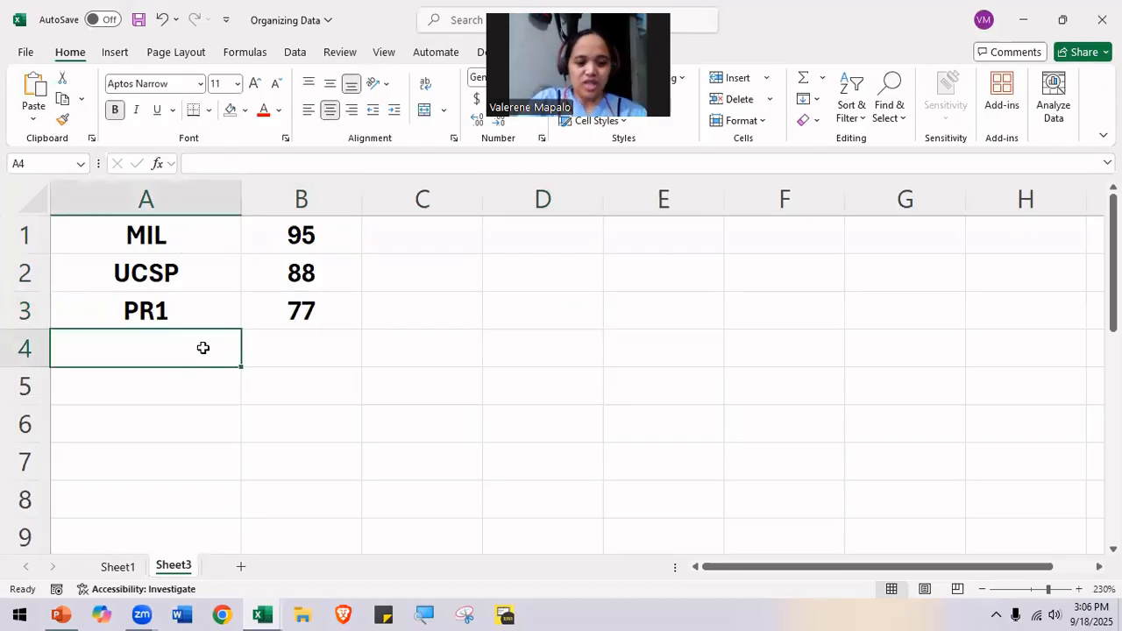
{"action": "type", "text": "Average"}
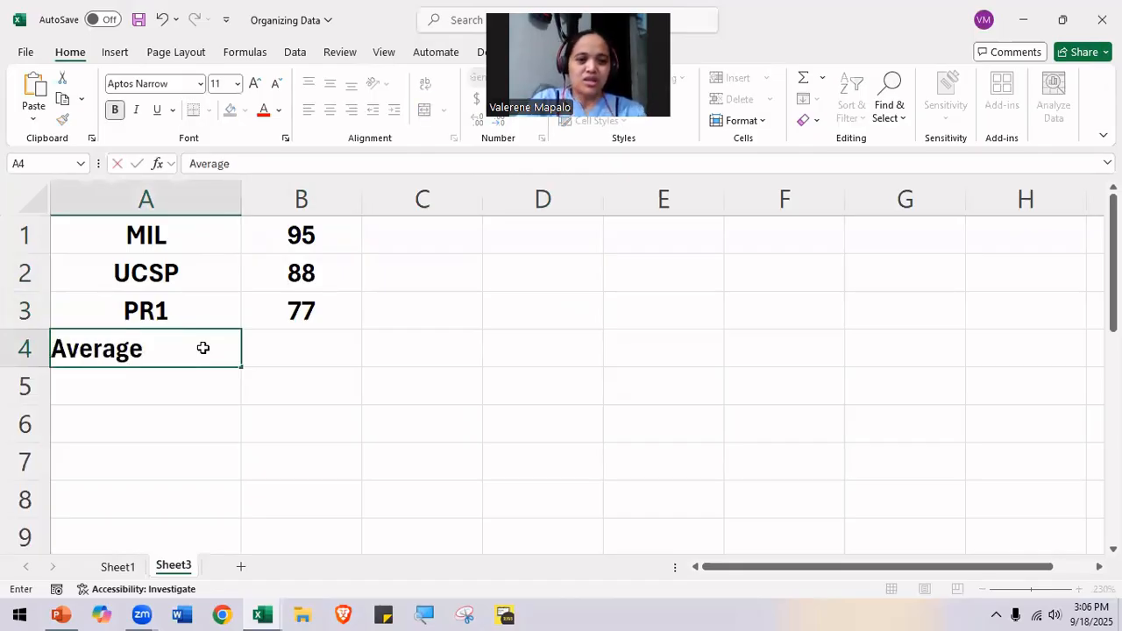
{"action": "key", "text": "Tab"}
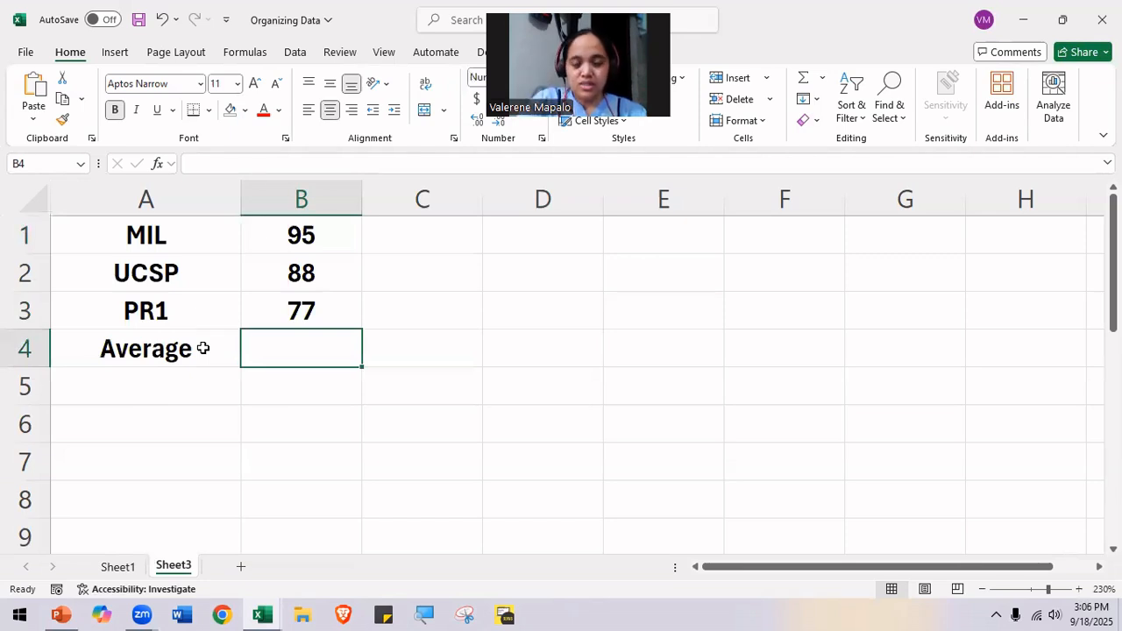
Step: Enter the formula =AVERAGE(B1:B3) in cell B4 to average the three subject grades
{"action": "type", "text": "="}
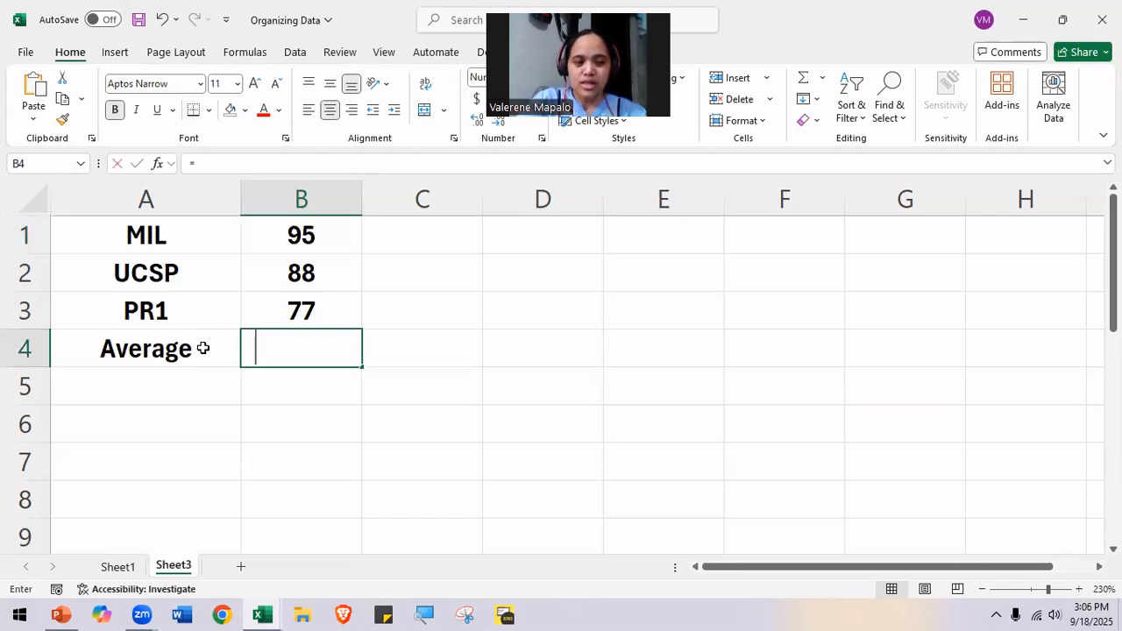
{"action": "type", "text": "Avearag"}
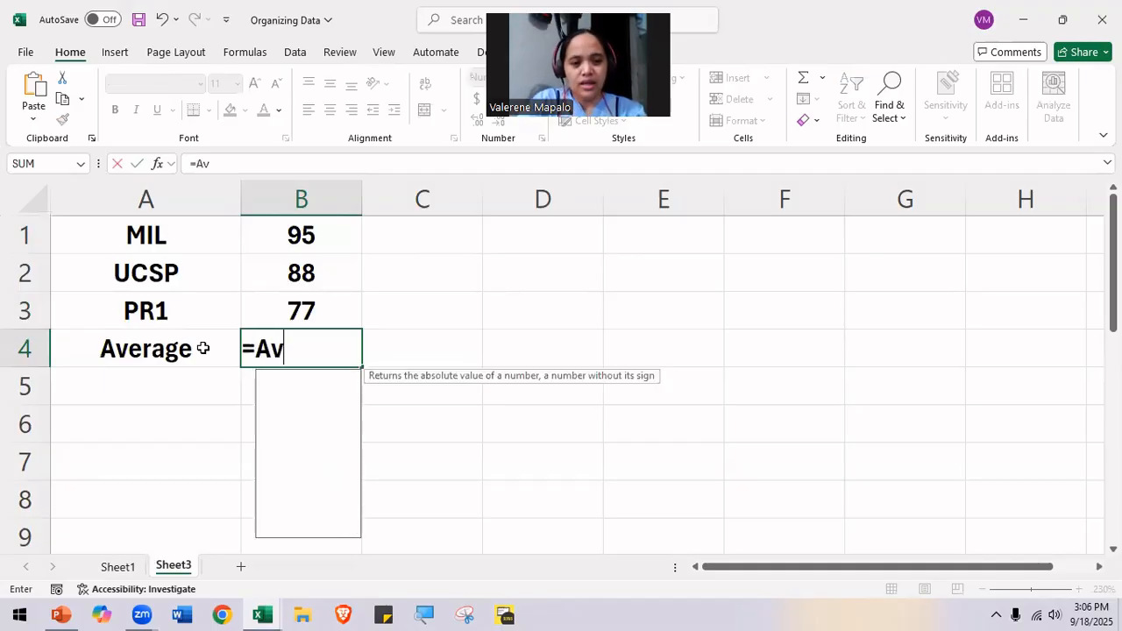
{"action": "key", "text": "BackSpace"}
{"action": "key", "text": "BackSpace"}
{"action": "key", "text": "BackSpace"}
{"action": "key", "text": "BackSpace"}
{"action": "type", "text": "rage"}
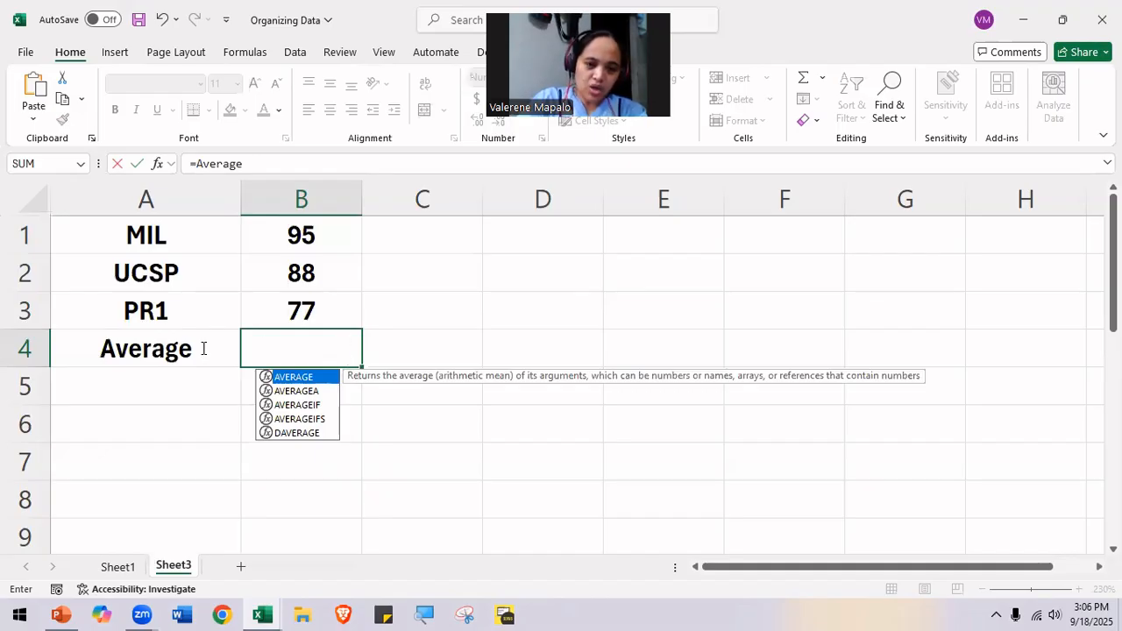
{"action": "type", "text": "("}
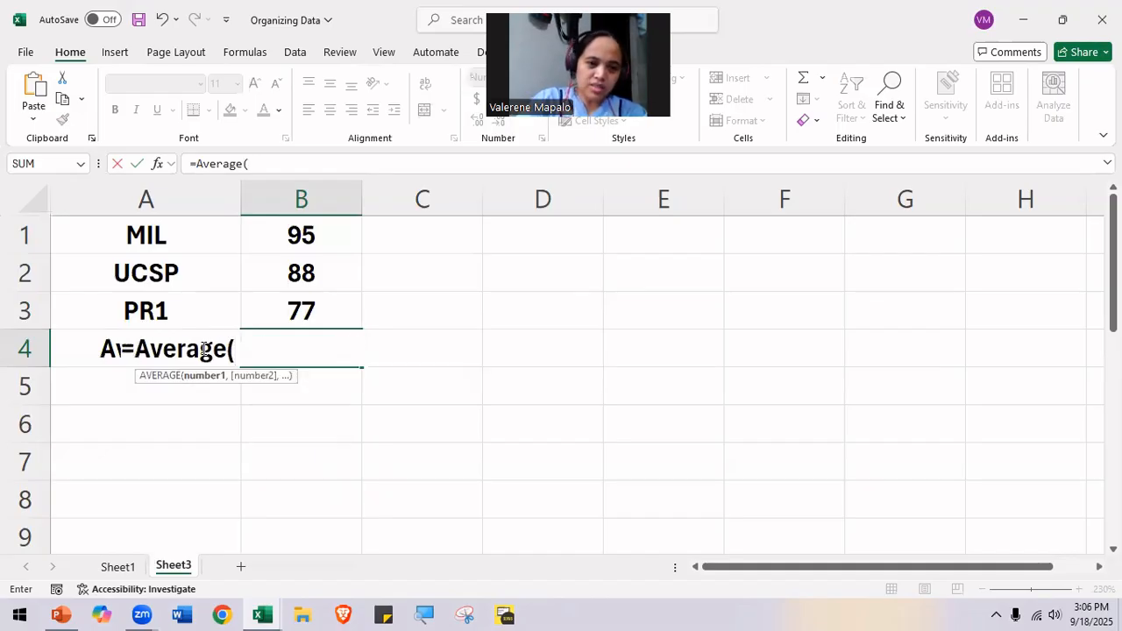
{"action": "left_click", "coordinate": [300, 238]}
{"action": "left_click_drag", "start_coordinate": [297, 266], "coordinate": [295, 311]}
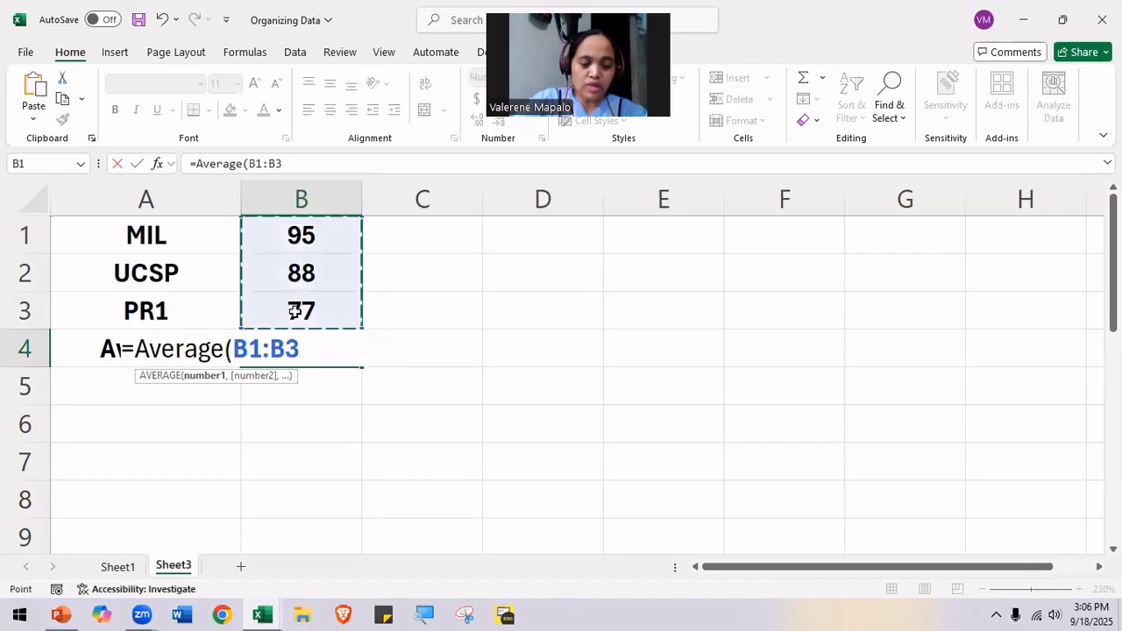
{"action": "type", "text": ")"}
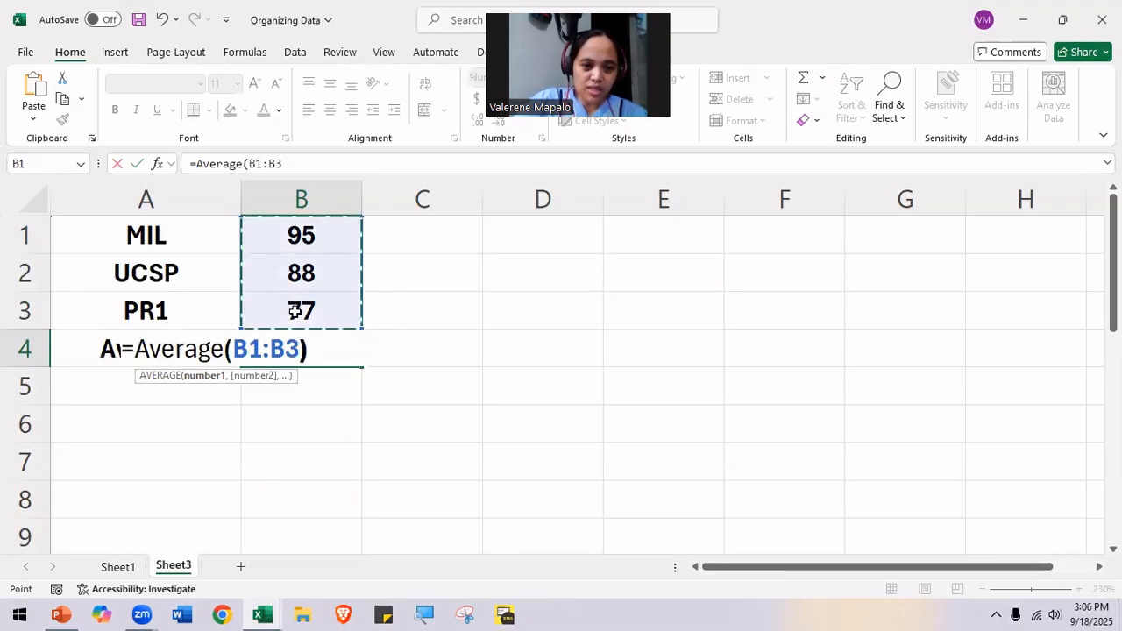
{"action": "key", "text": "Return"}
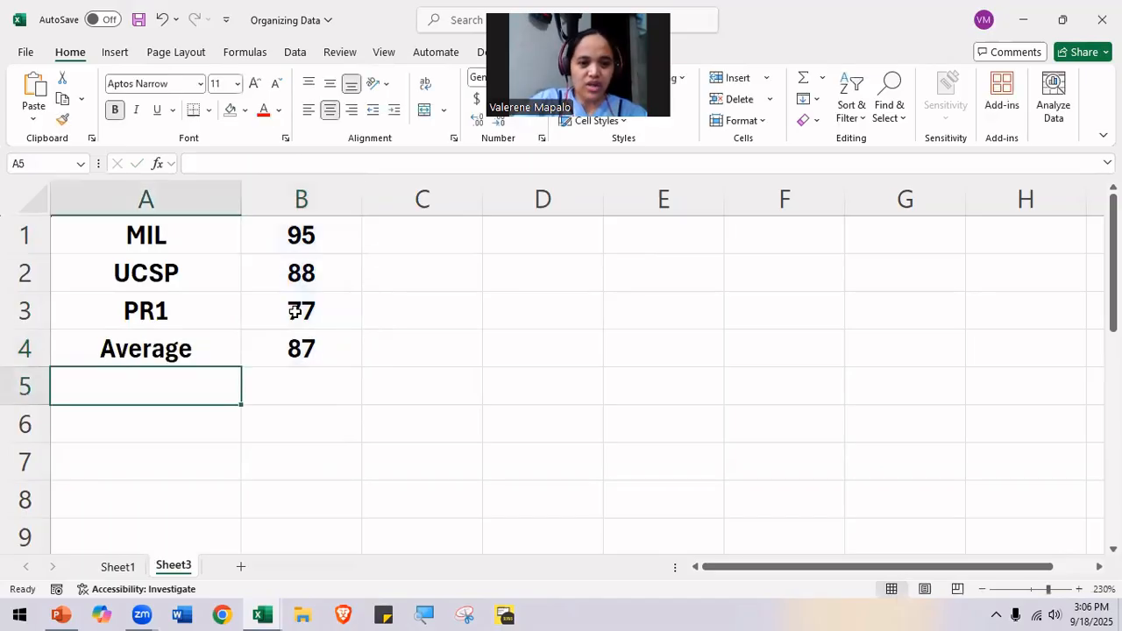
Step: Narrow column B and fill the average result cell B4 with standard yellow
{"action": "left_click", "coordinate": [348, 344]}
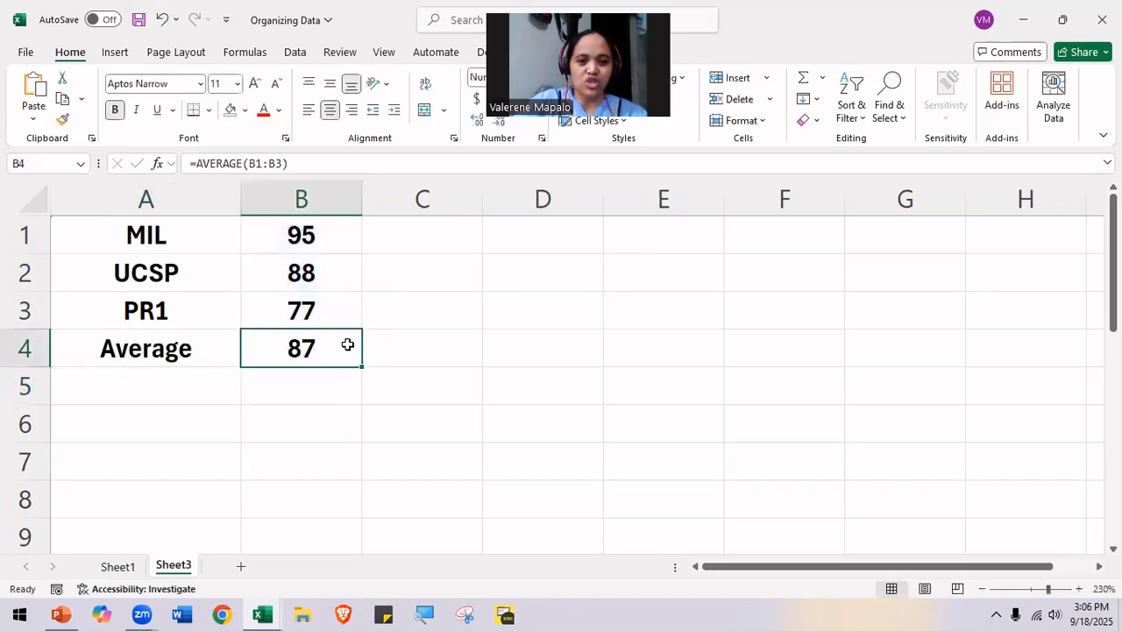
{"action": "double_click", "coordinate": [361, 208]}
{"action": "left_click_drag", "start_coordinate": [282, 198], "coordinate": [331, 198]}
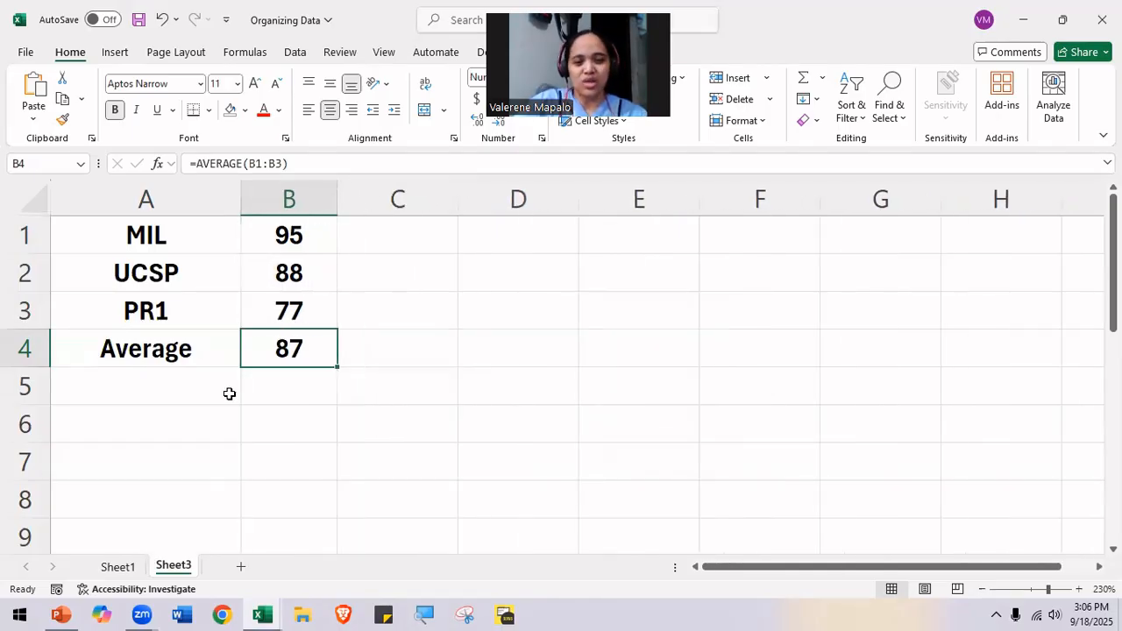
{"action": "left_click", "coordinate": [246, 111]}
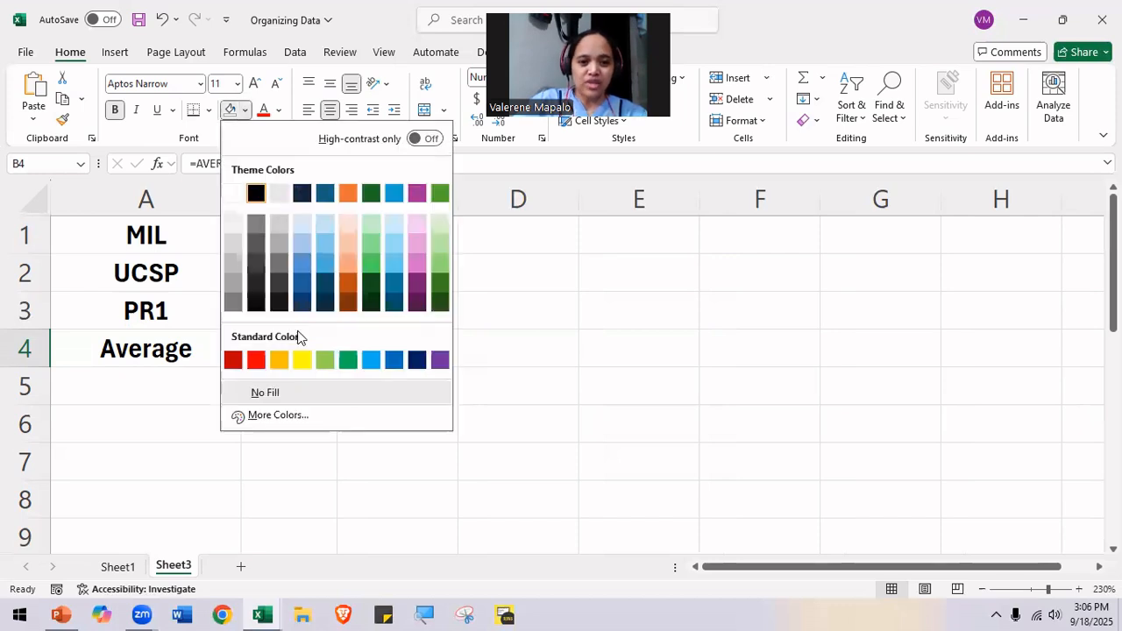
{"action": "left_click", "coordinate": [303, 358]}
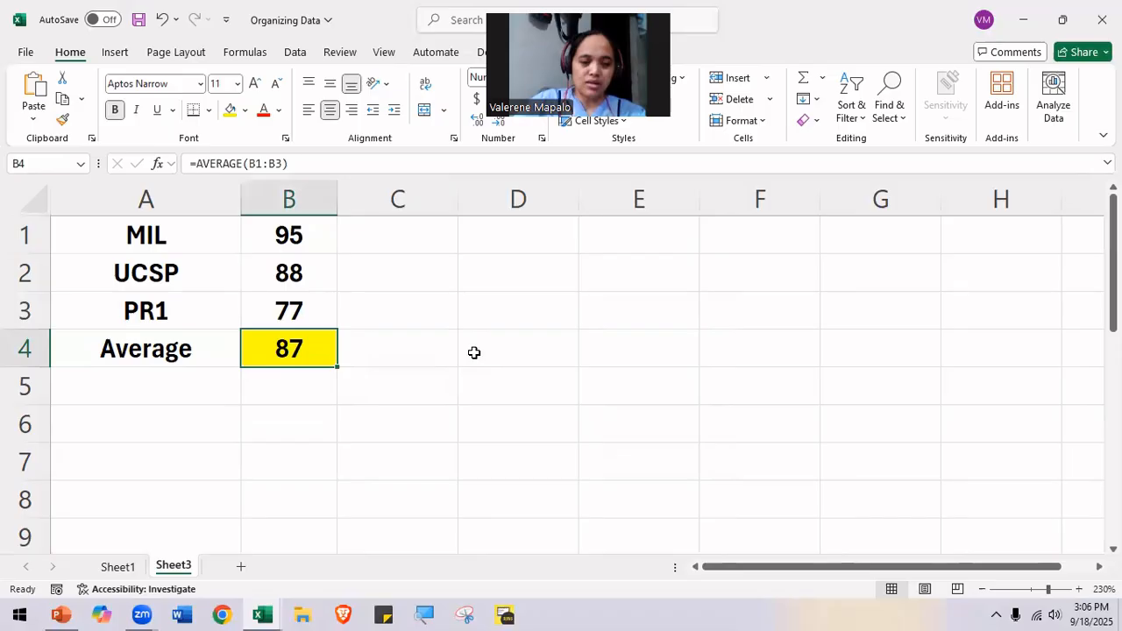
Step: Switch to the IntroToExcel presentation in PowerPoint and show slide 32 on the MIN function
{"action": "key", "text": "alt+Tab"}
{"action": "key", "text": "alt+Tab"}
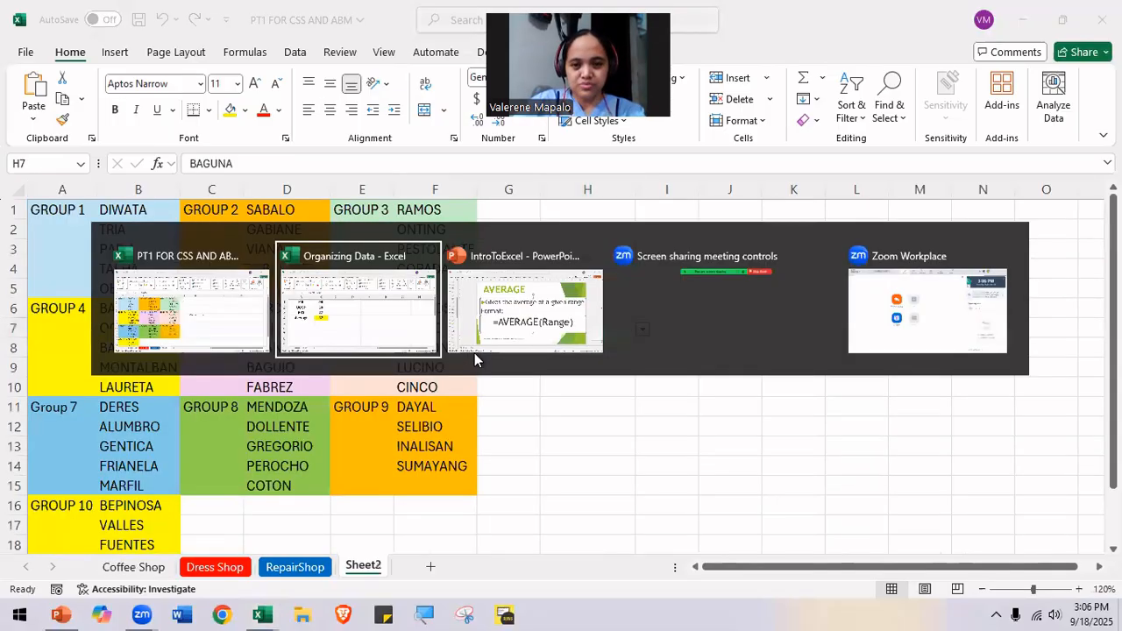
{"action": "key", "text": "alt+Tab"}
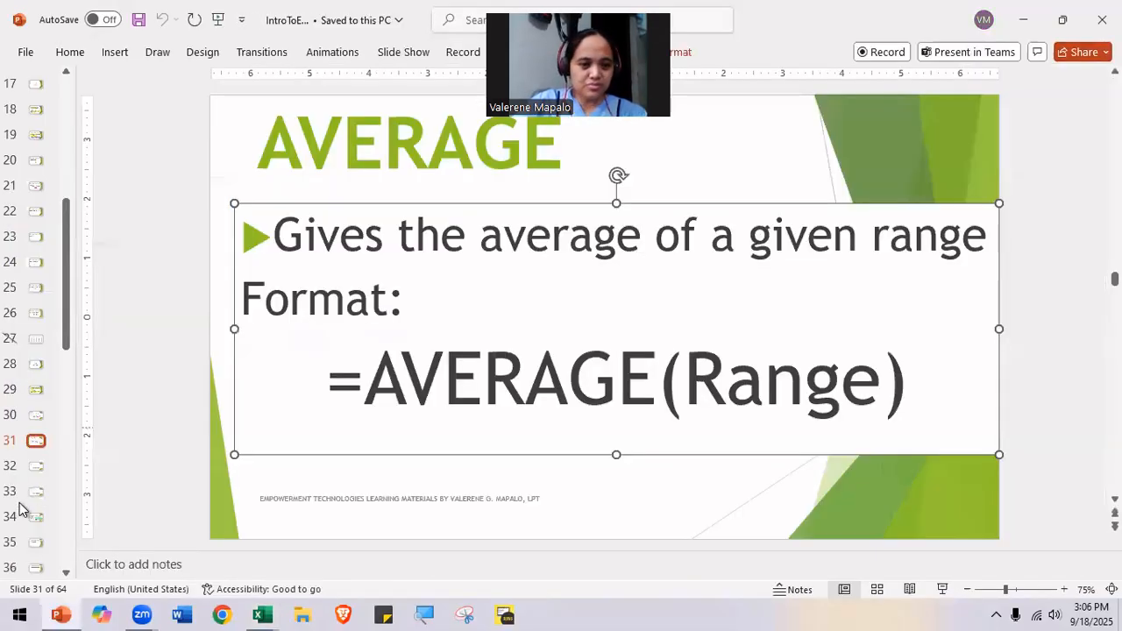
{"action": "left_click", "coordinate": [37, 468]}
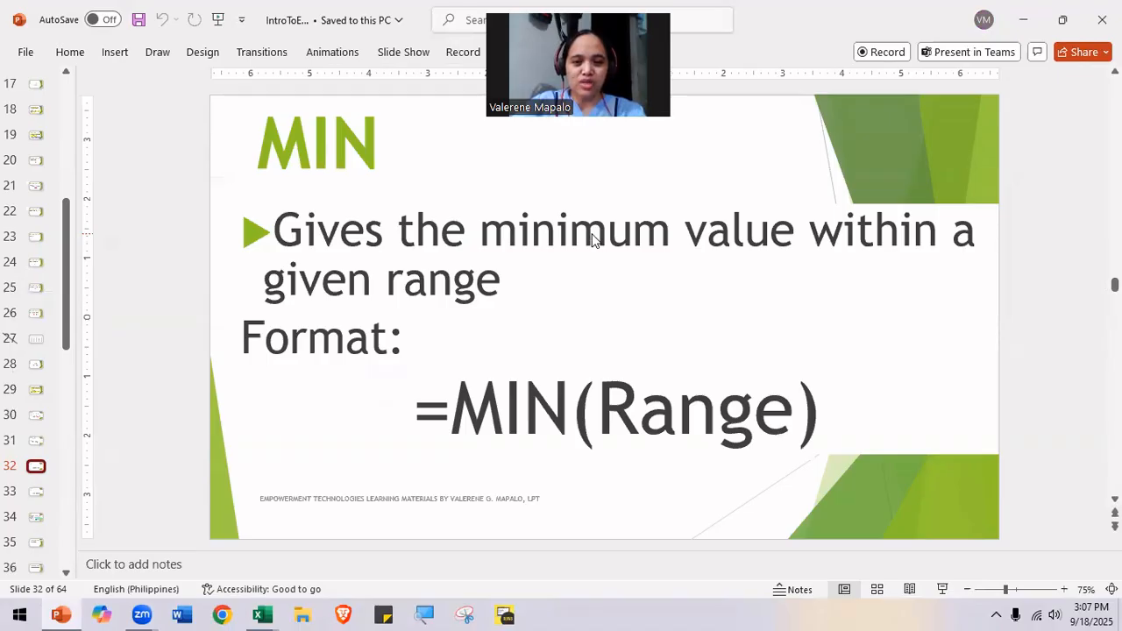
Step: Return to the Organizing Data workbook in Excel, enter the label Lowest Grade in cell D1 and fit column D to it
{"action": "key", "text": "alt+Tab"}
{"action": "key", "text": "alt+Tab"}
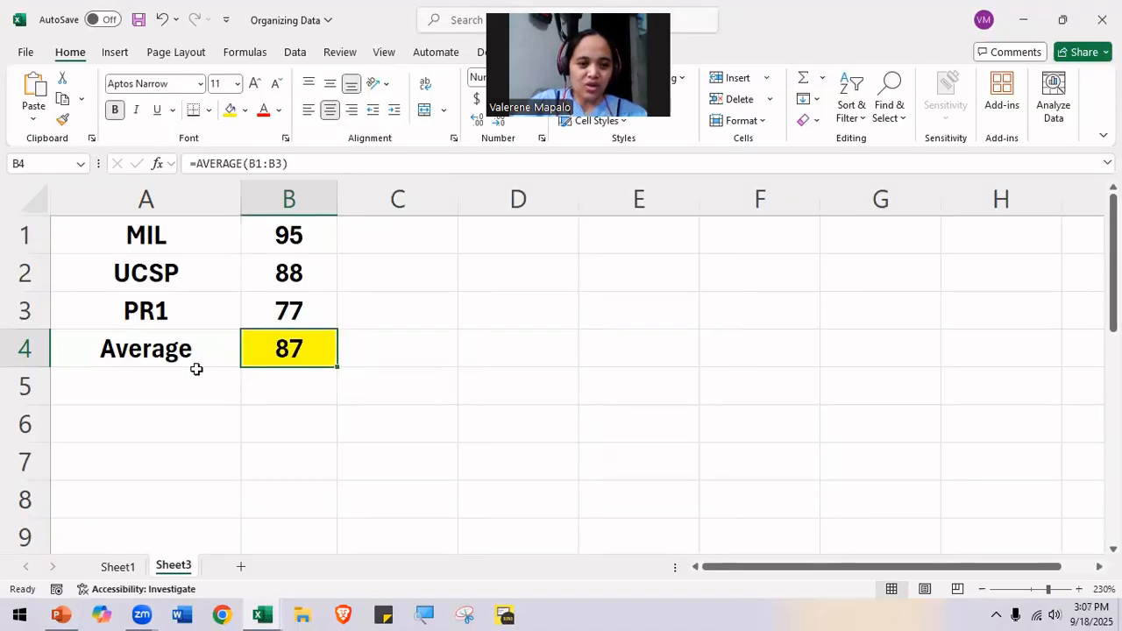
{"action": "left_click", "coordinate": [186, 382]}
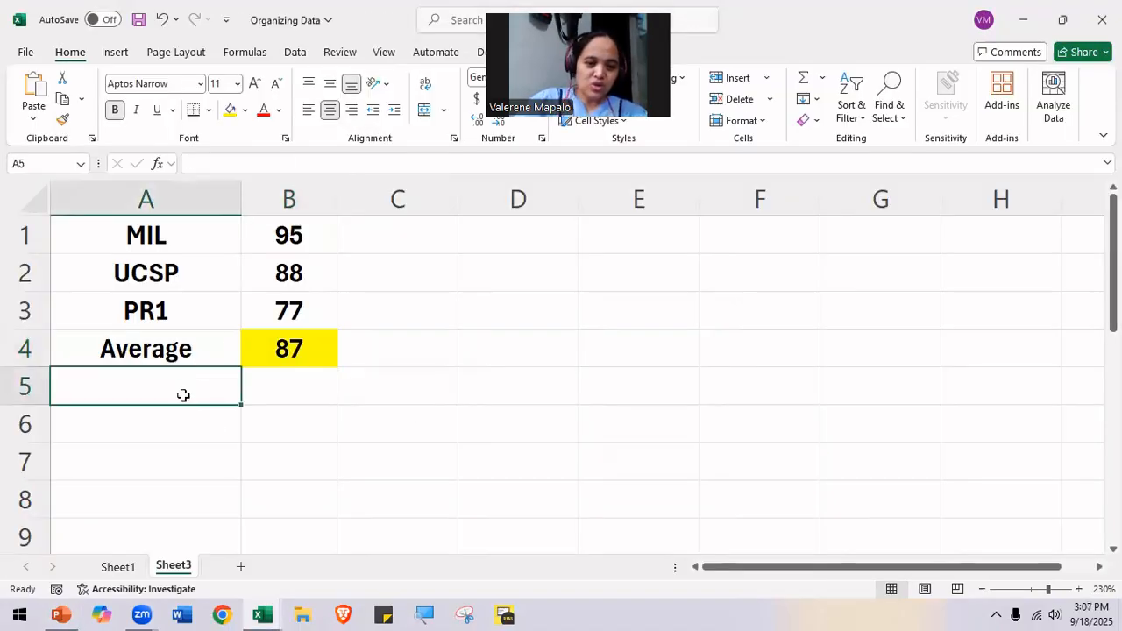
{"action": "left_click", "coordinate": [514, 231]}
{"action": "type", "text": "Loew"}
{"action": "key", "text": "BackSpace"}
{"action": "key", "text": "BackSpace"}
{"action": "type", "text": "west"}
{"action": "key", "text": "BackSpace"}
{"action": "key", "text": "BackSpace"}
{"action": "type", "text": "est Grade"}
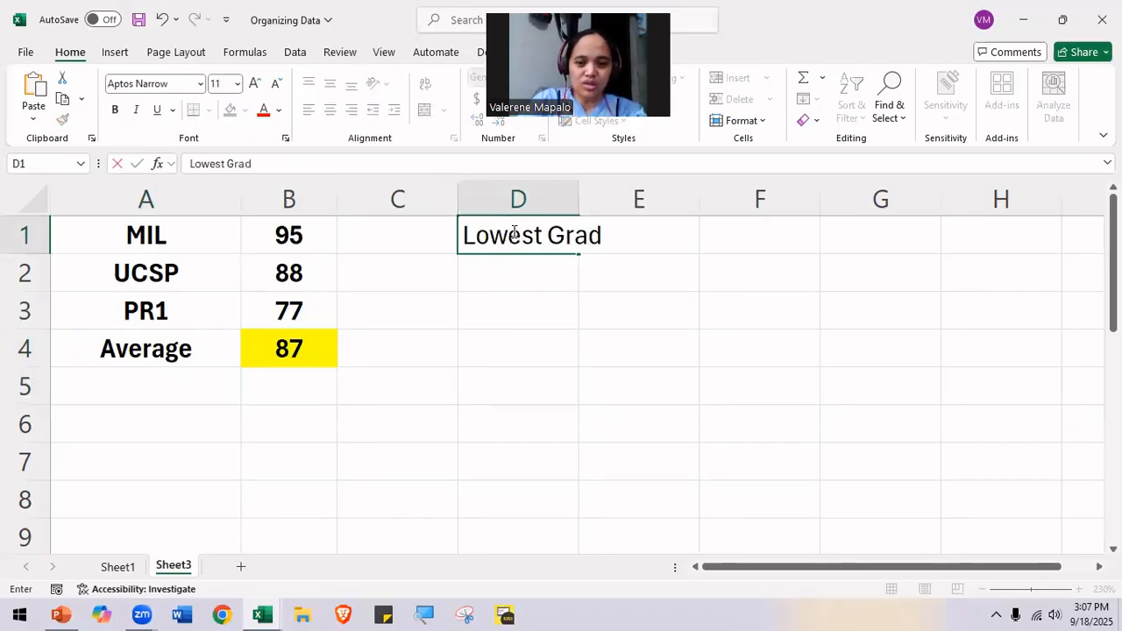
{"action": "key", "text": "Tab"}
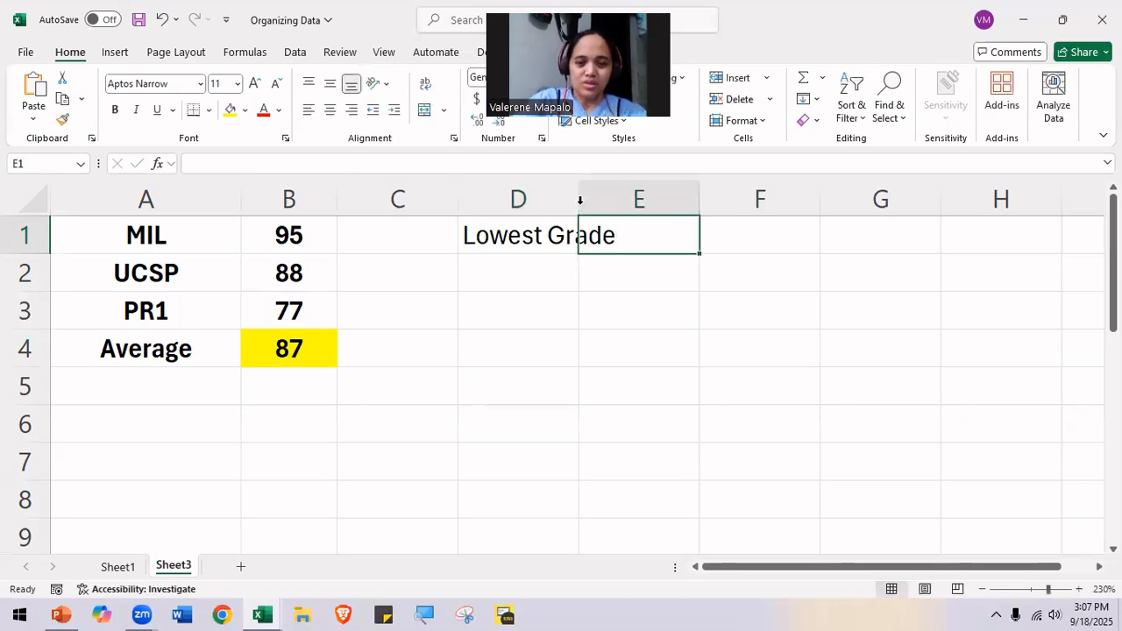
{"action": "double_click", "coordinate": [579, 197]}
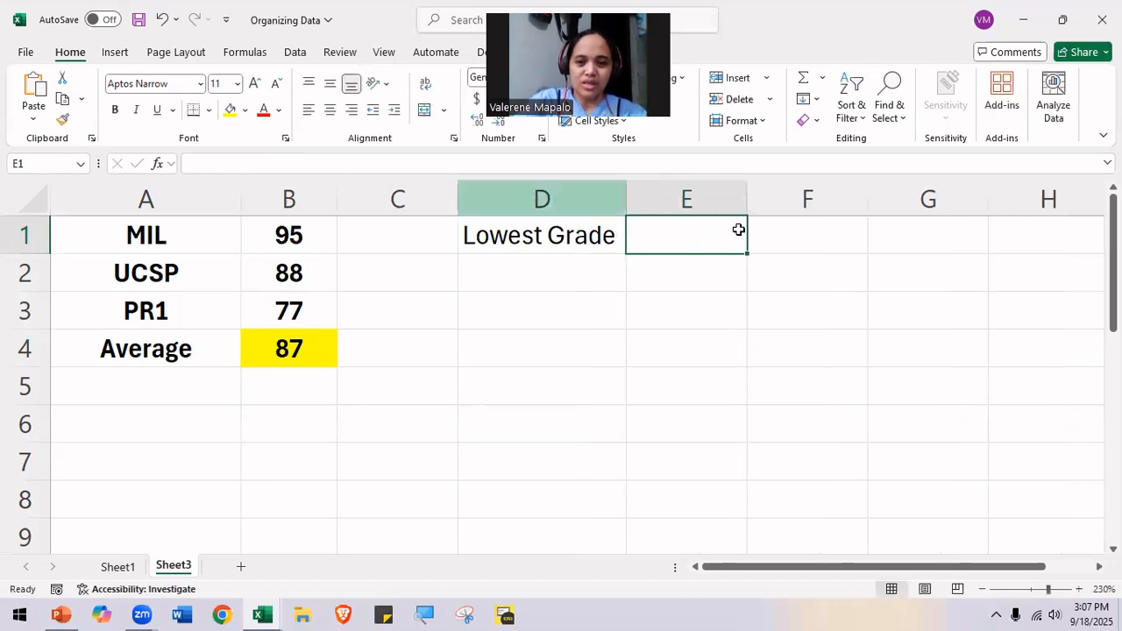
Step: Fill cell E1 with yellow and enter the formula =MIN(B1:B3) in it
{"action": "left_click", "coordinate": [232, 112]}
{"action": "type", "text": "="}
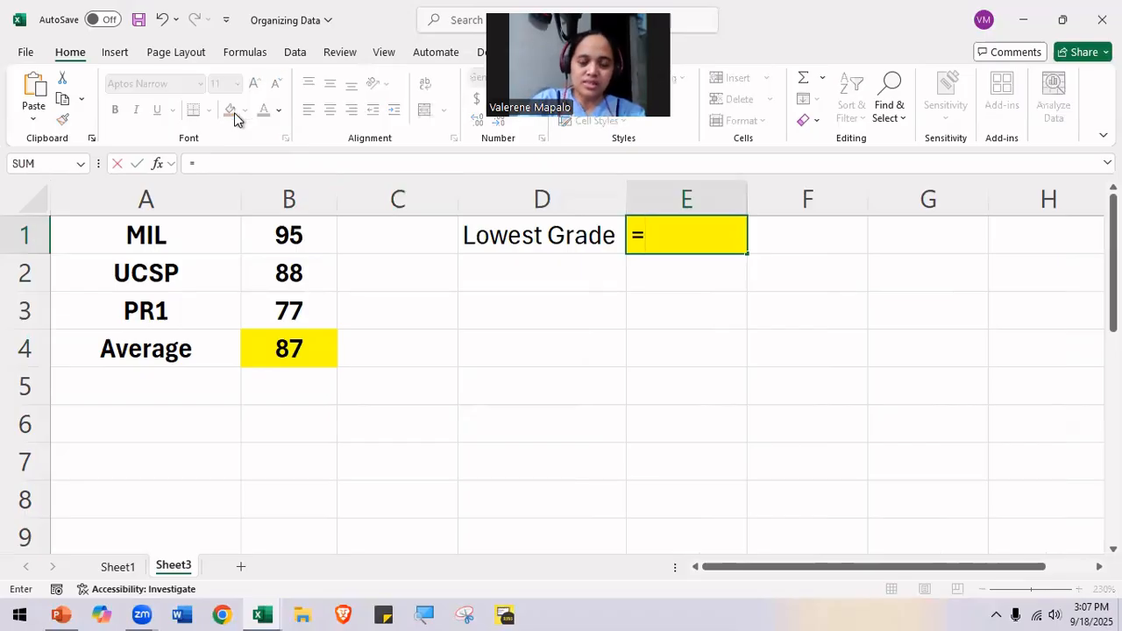
{"action": "type", "text": "min("}
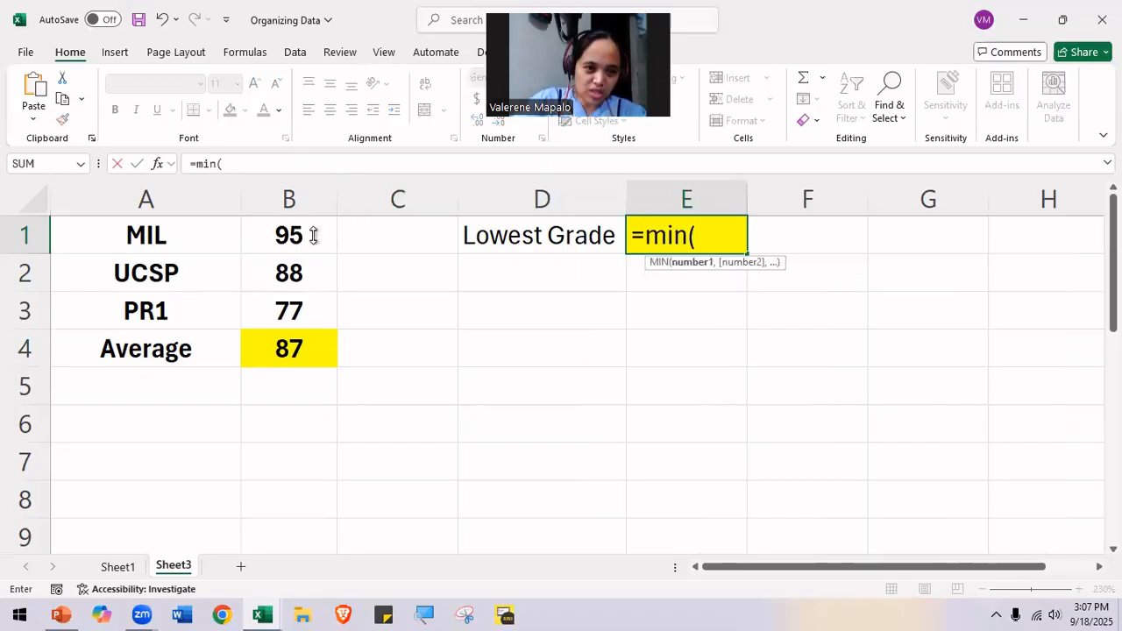
{"action": "left_click_drag", "start_coordinate": [316, 233], "coordinate": [313, 310]}
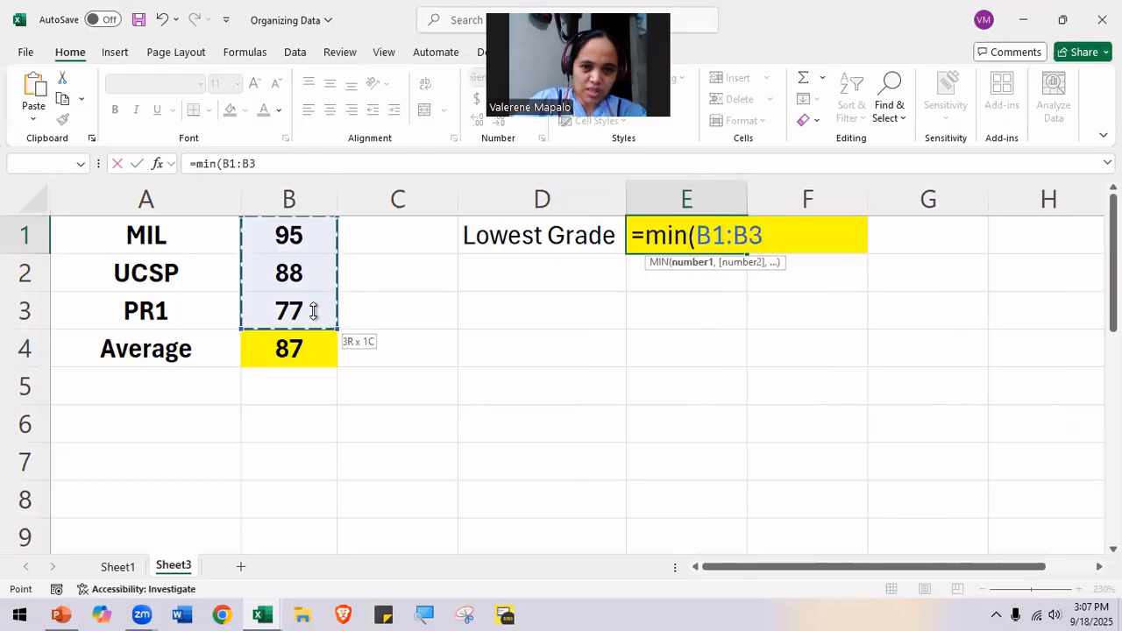
{"action": "type", "text": ")"}
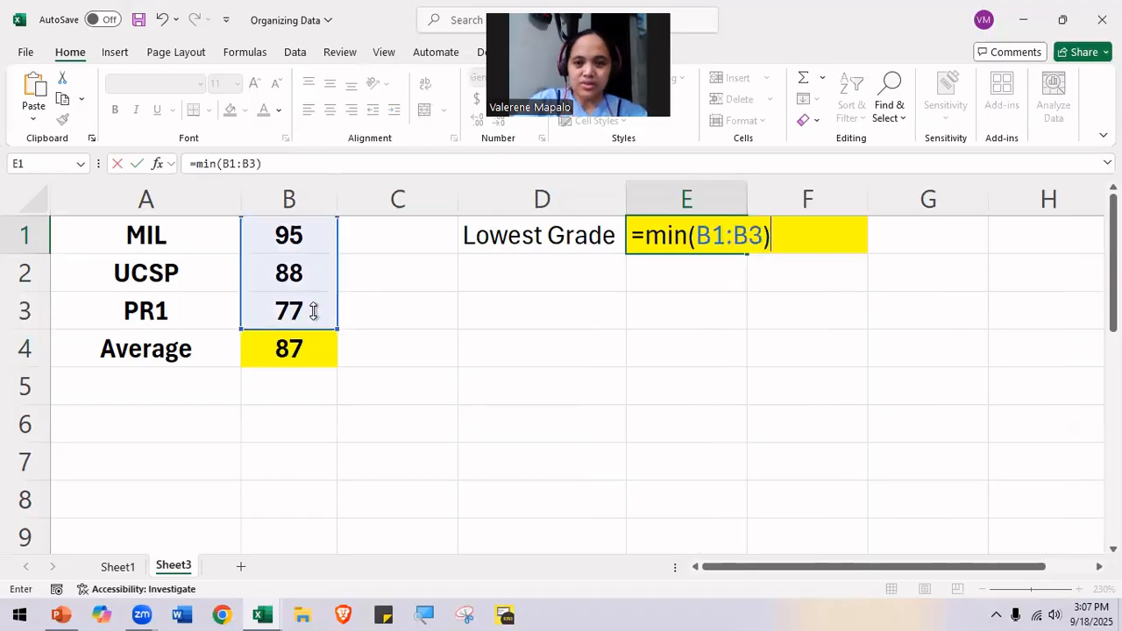
{"action": "key", "text": "Return"}
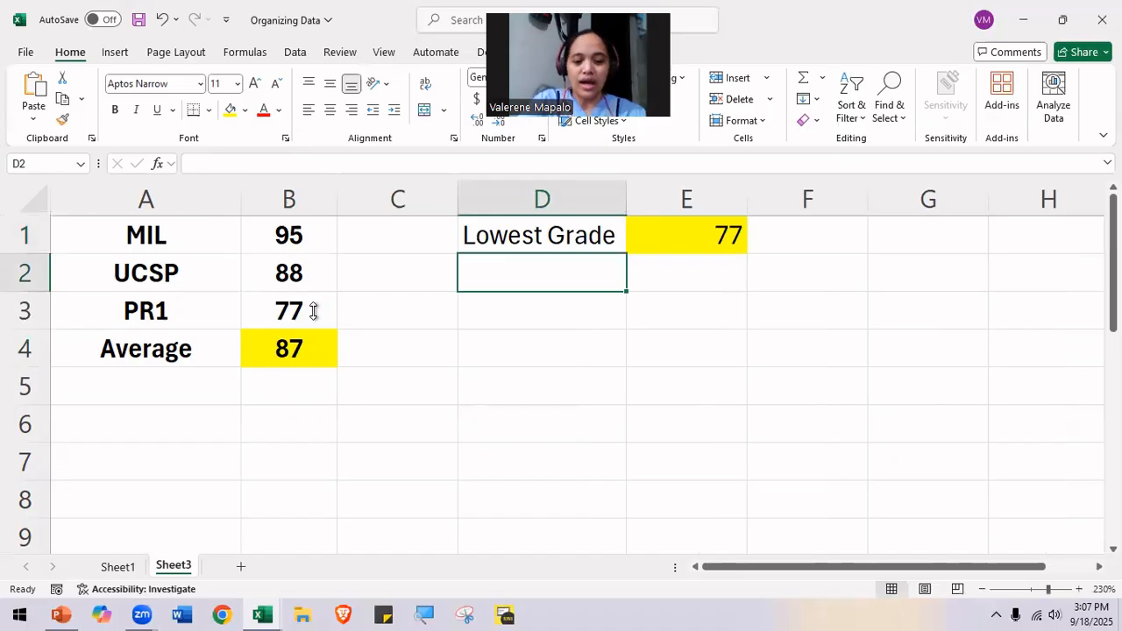
Step: Switch back to the PowerPoint presentation and show slide 33 on the MAX function
{"action": "key", "text": "alt+Tab"}
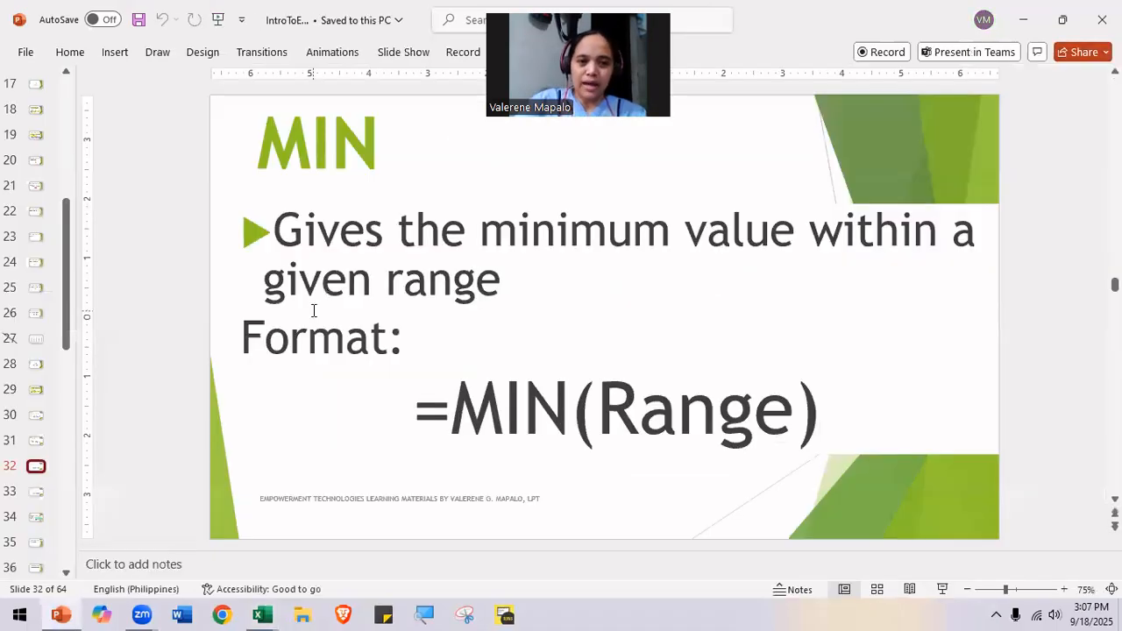
{"action": "scroll", "coordinate": [313, 310], "scroll_direction": "down", "scroll_amount": 1}
{"action": "key", "text": "alt"}
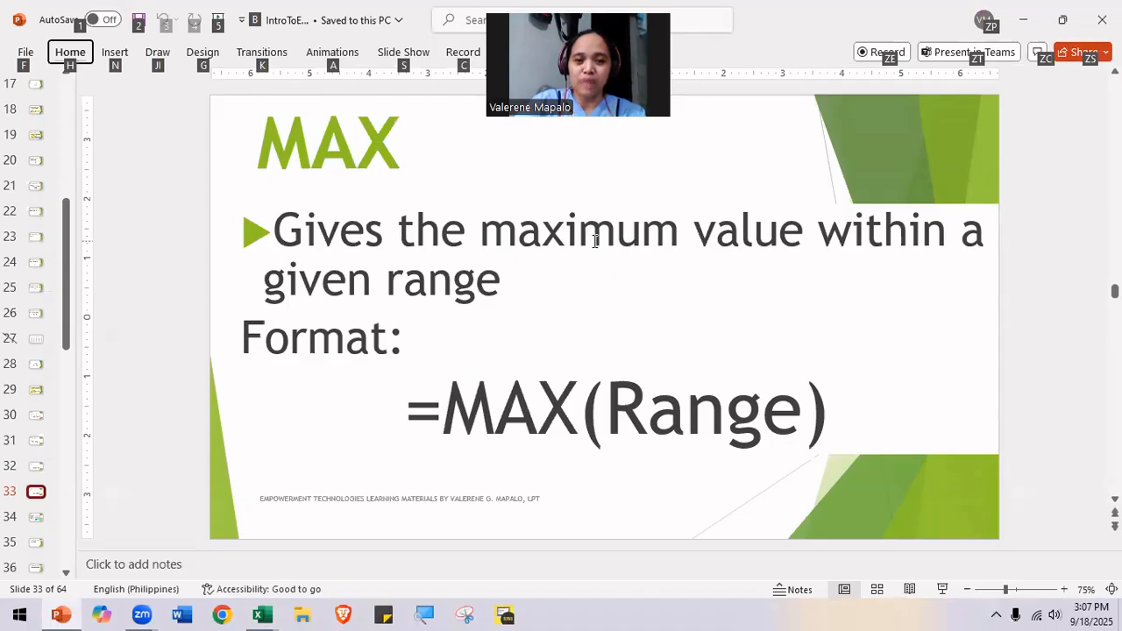
{"action": "left_click", "coordinate": [595, 240]}
Step: Return to the Excel workbook and enter the label Highest Grade in cell D2 with the formula =MAX(B1:B3) in E2
{"action": "key", "text": "alt+Tab"}
{"action": "type", "text": "Highest Grade"}
{"action": "key", "text": "Tab"}
{"action": "type", "text": "="}
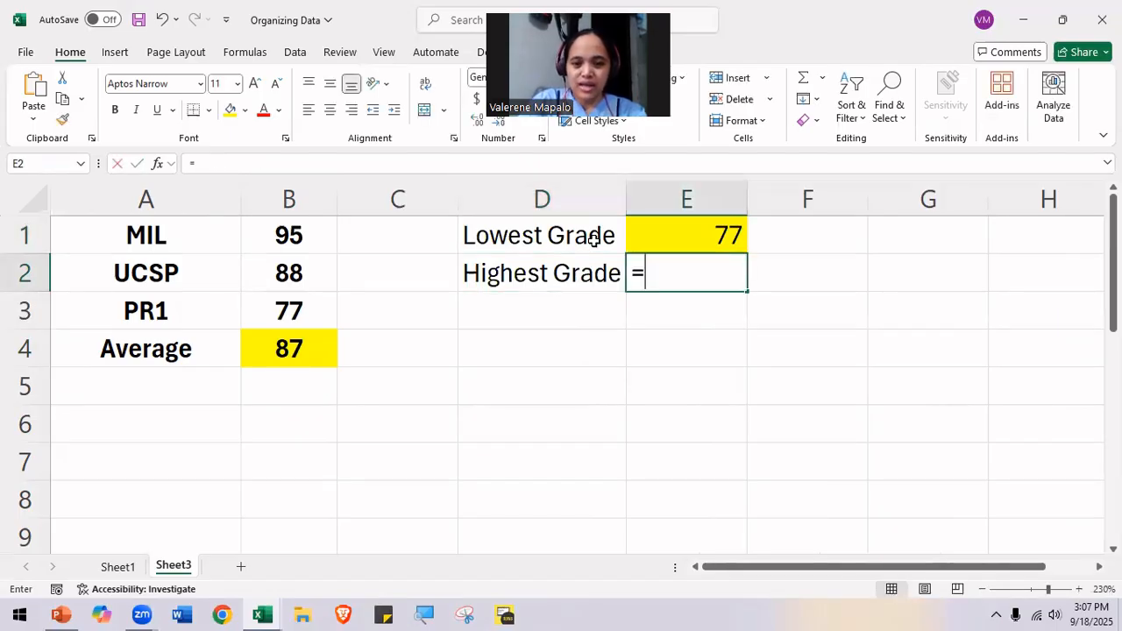
{"action": "type", "text": "max"}
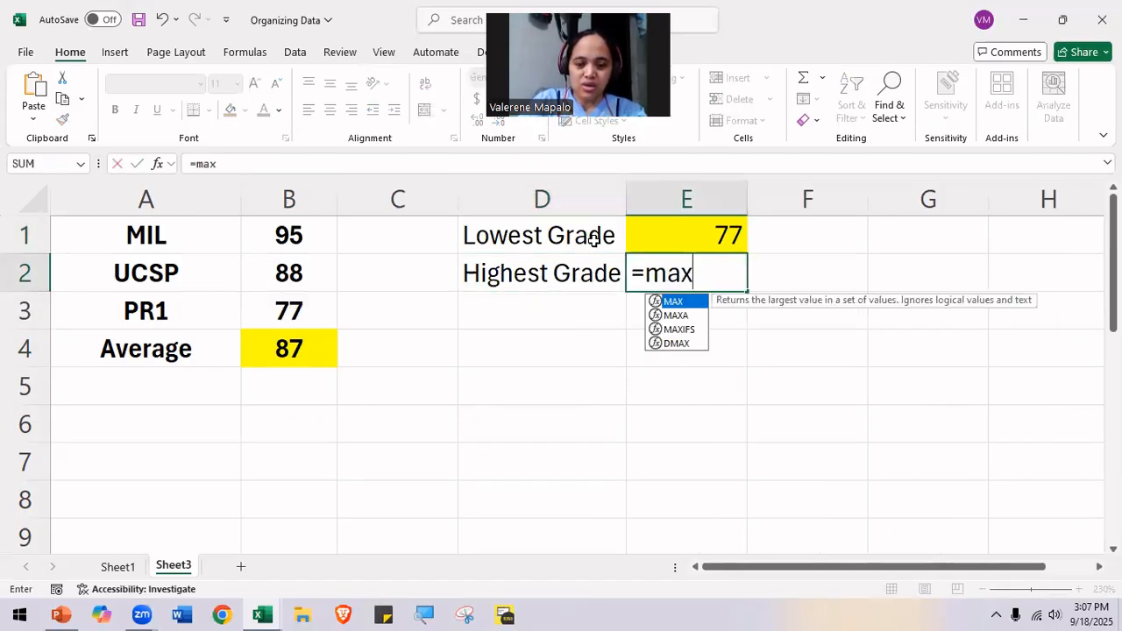
{"action": "type", "text": "("}
{"action": "left_click_drag", "start_coordinate": [290, 231], "coordinate": [280, 318]}
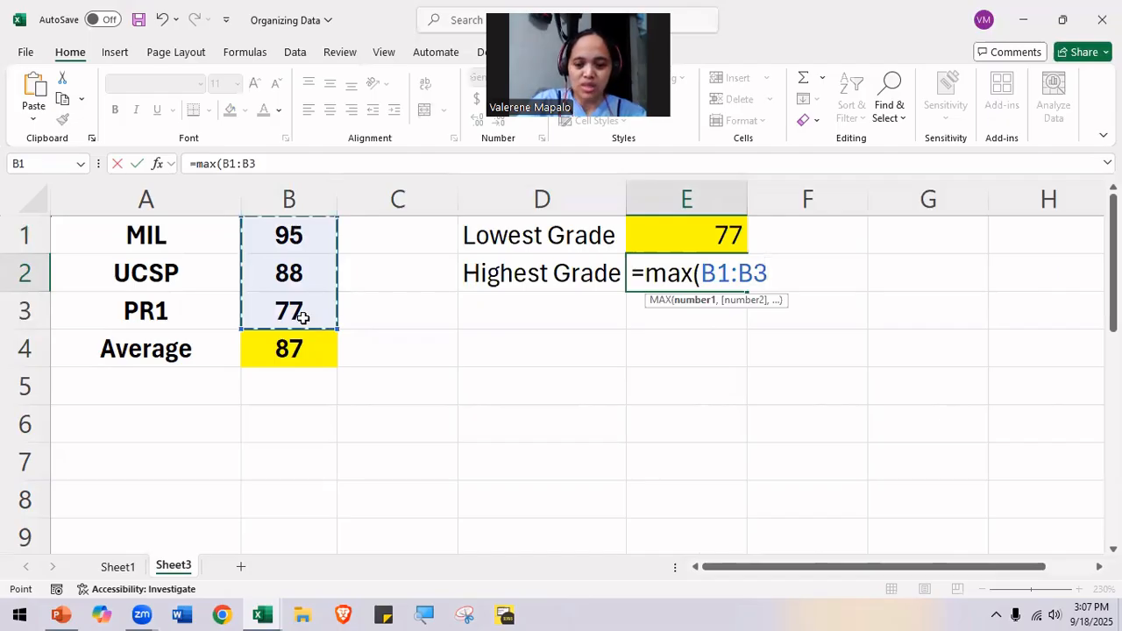
{"action": "type", "text": ")"}
{"action": "key", "text": "Return"}
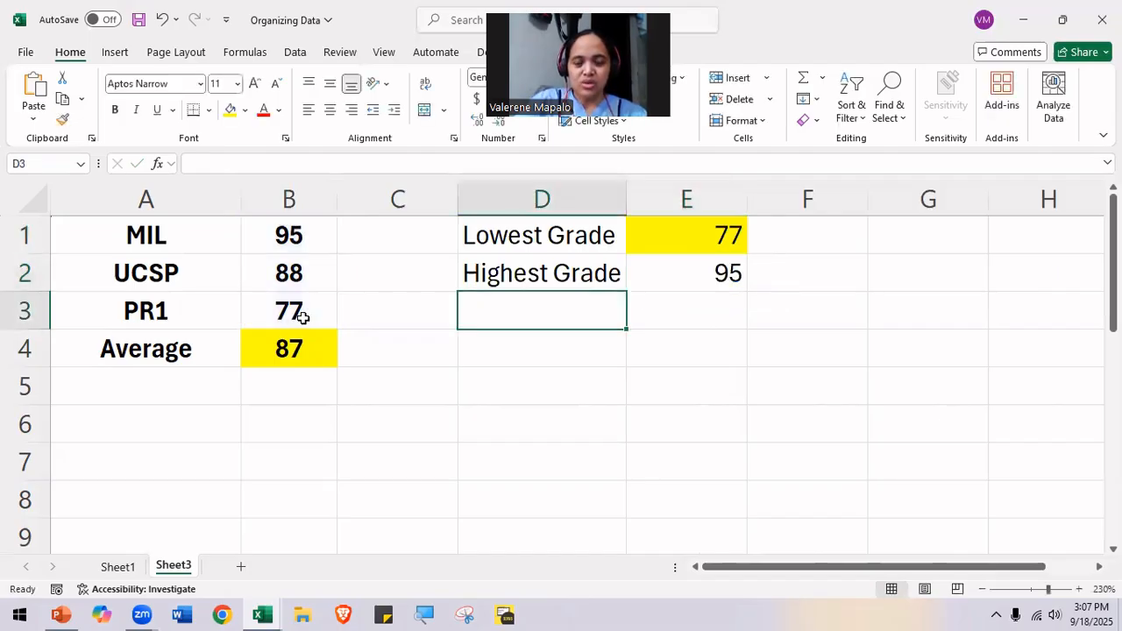
Step: Fill the highest grade result cell E2 with a light blue theme color
{"action": "left_click", "coordinate": [660, 269]}
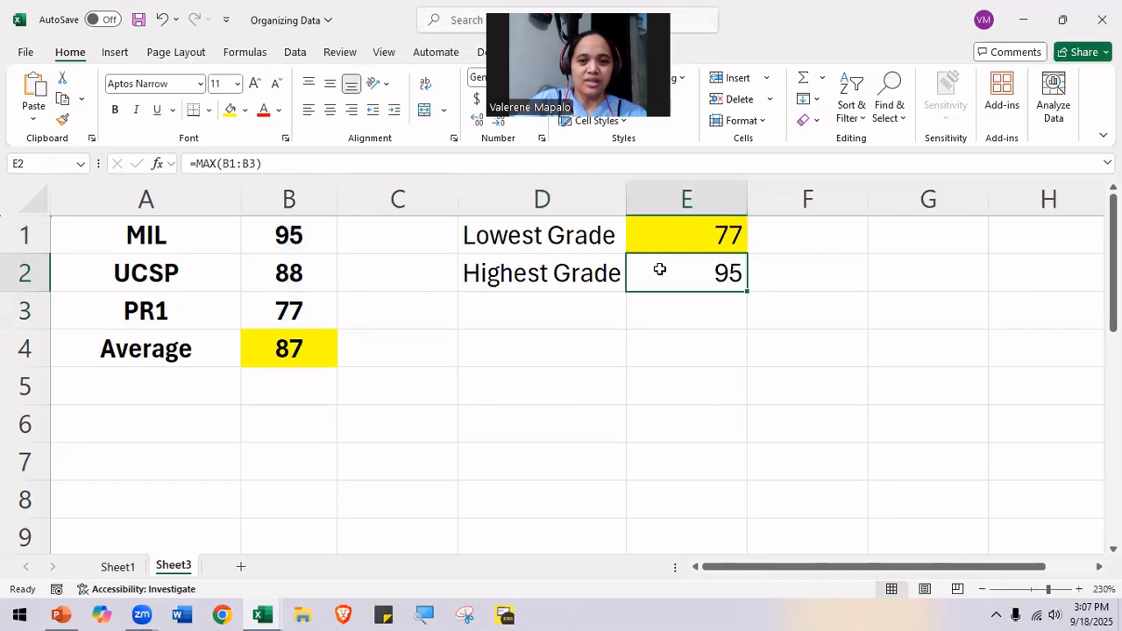
{"action": "left_click", "coordinate": [245, 110]}
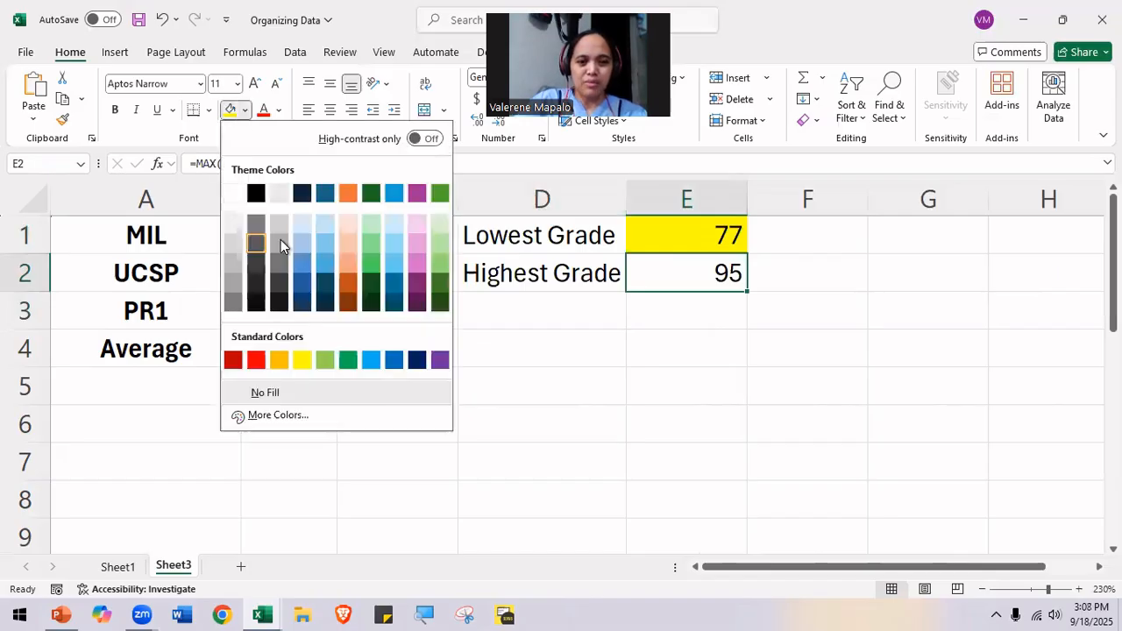
{"action": "left_click", "coordinate": [303, 225]}
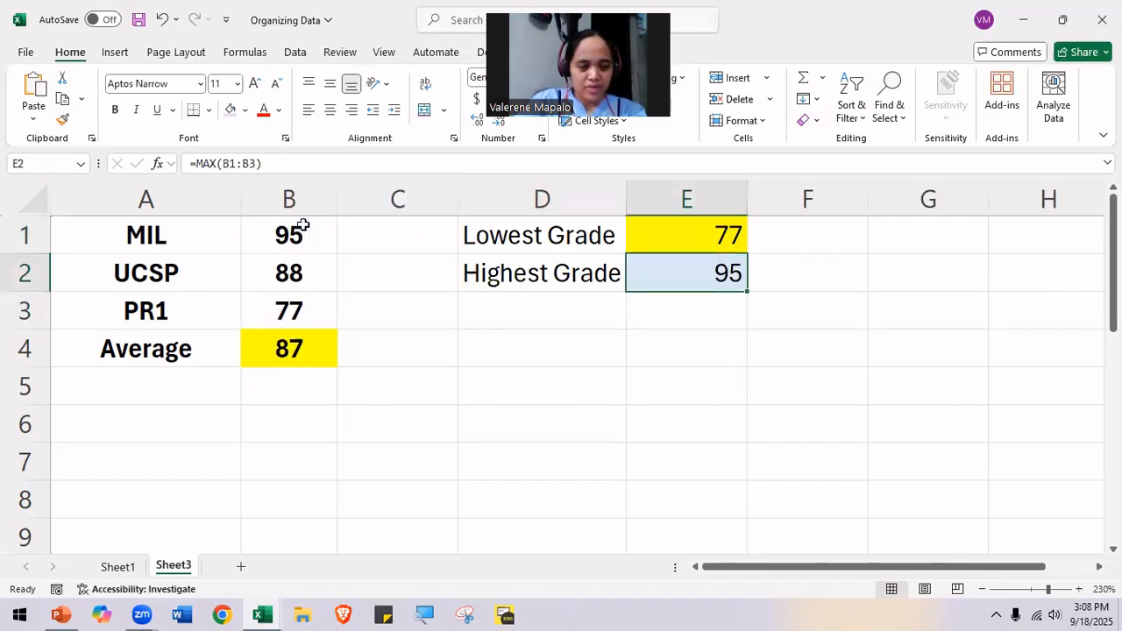
Step: Switch to the PowerPoint presentation and show slide 34 on the IF function
{"action": "key", "text": "alt+Tab"}
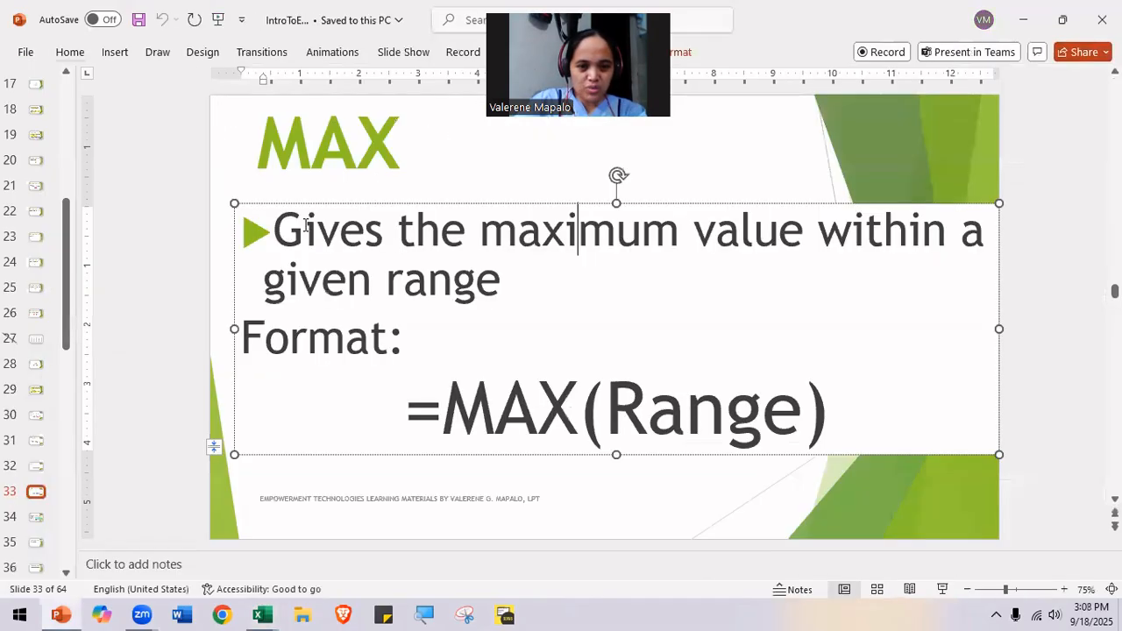
{"action": "left_click", "coordinate": [33, 521]}
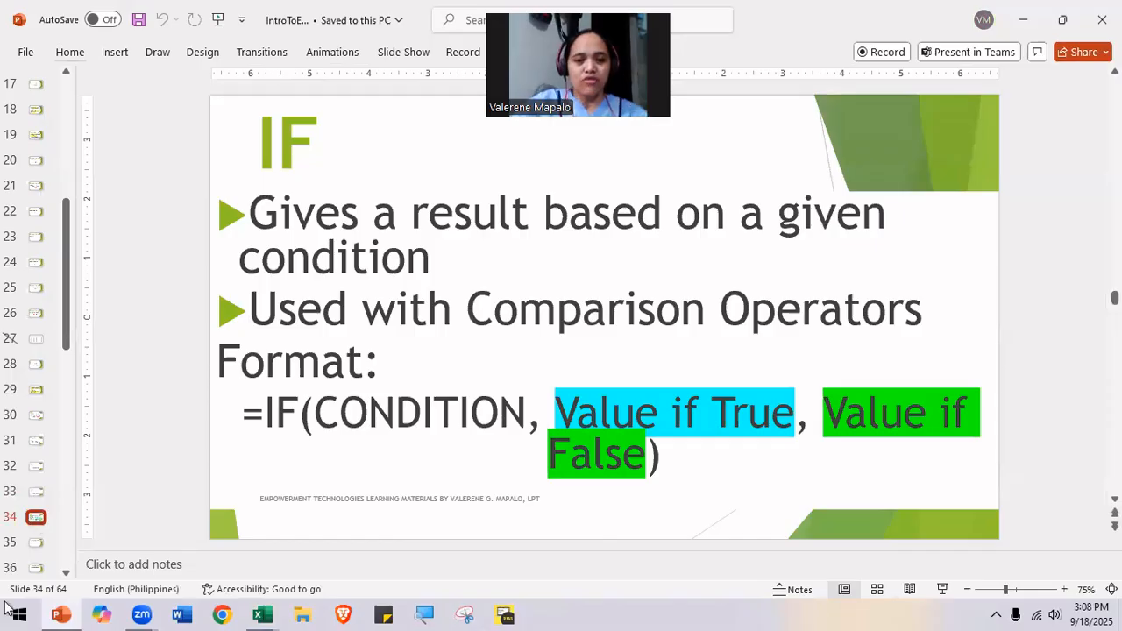
Step: Examine the IF format on the slide, highlighting the condition, value if true and value if false parts in turn
{"action": "left_click", "coordinate": [306, 412]}
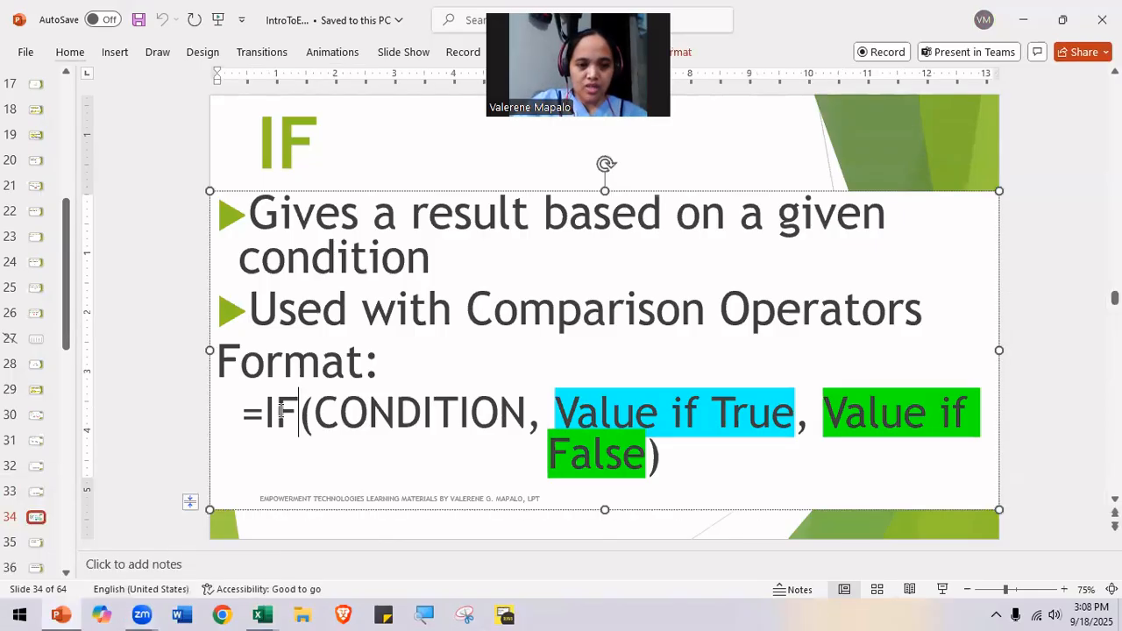
{"action": "left_click_drag", "start_coordinate": [265, 412], "coordinate": [447, 434]}
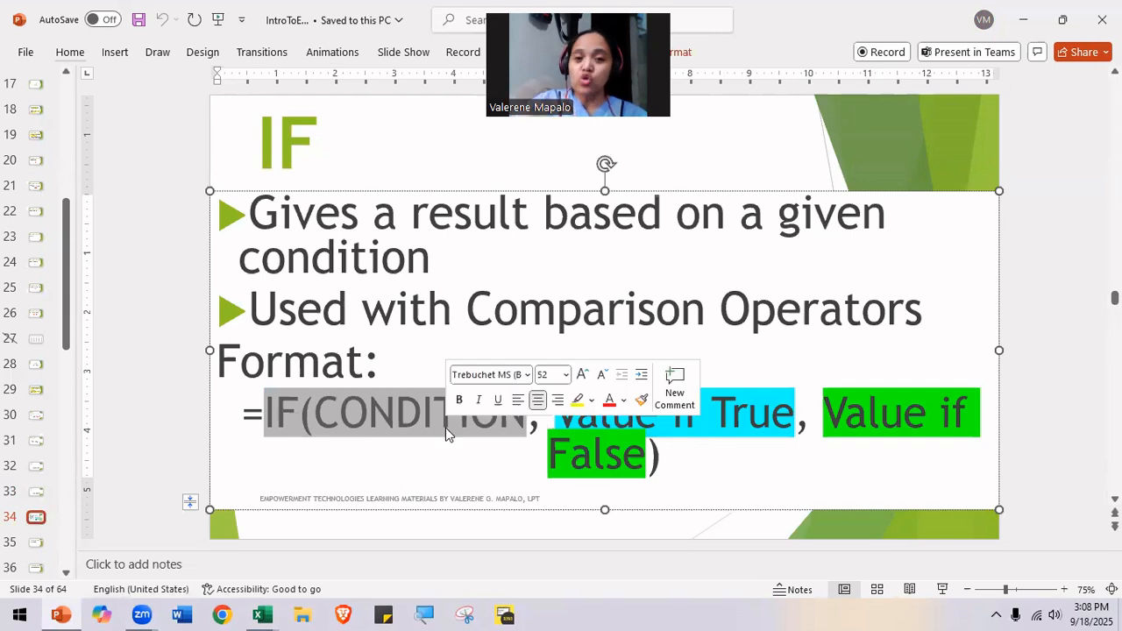
{"action": "left_click", "coordinate": [498, 429]}
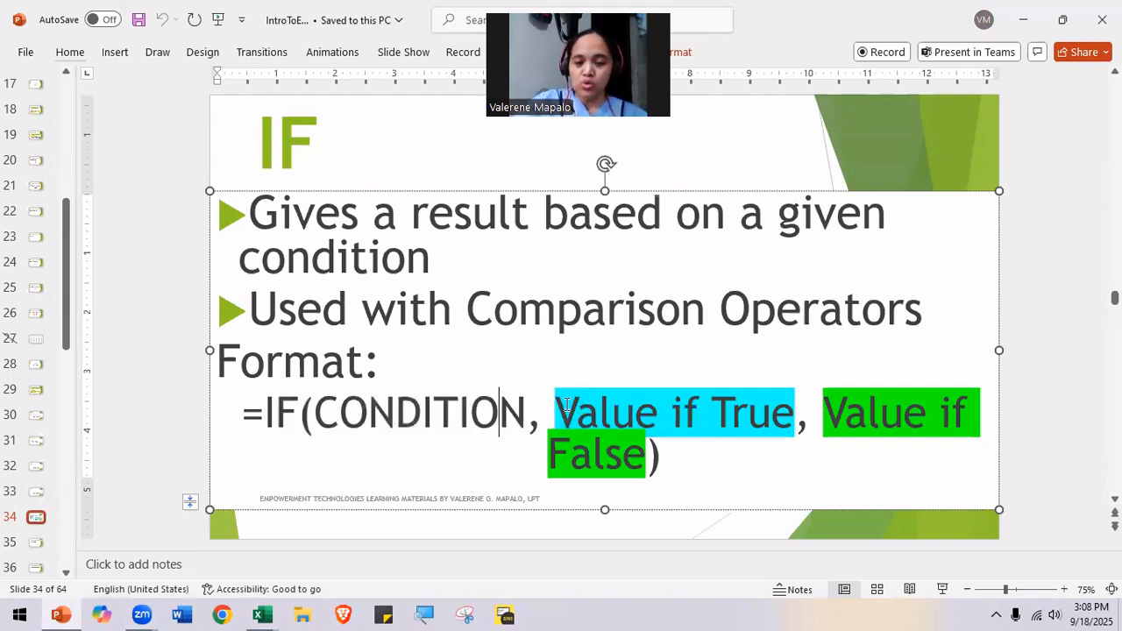
{"action": "left_click_drag", "start_coordinate": [566, 404], "coordinate": [752, 419]}
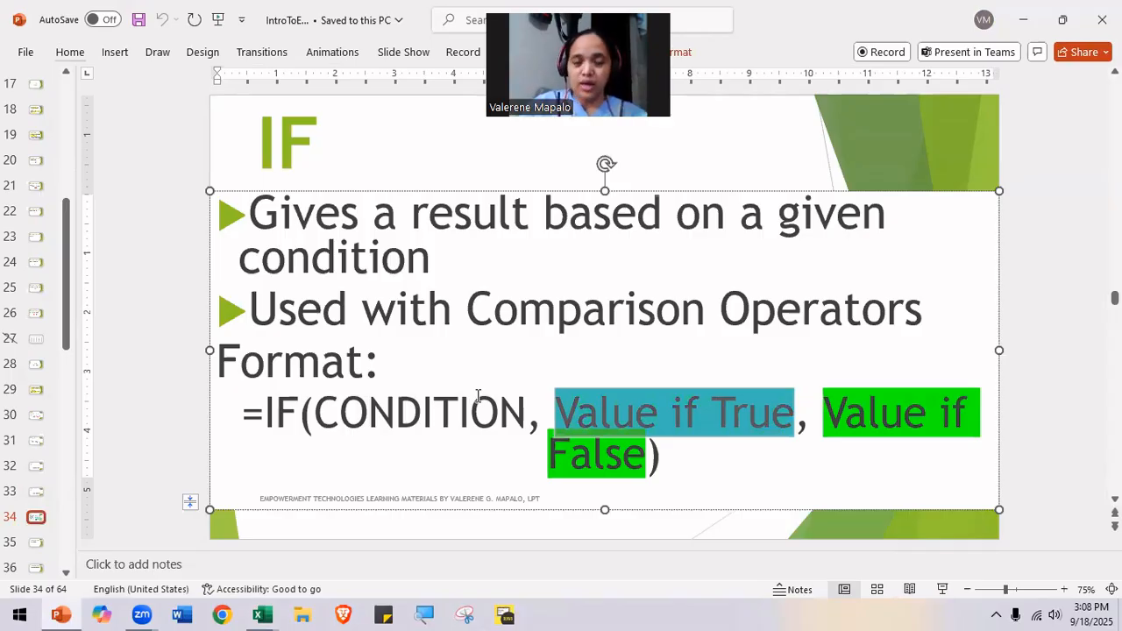
{"action": "left_click_drag", "start_coordinate": [820, 408], "coordinate": [648, 466]}
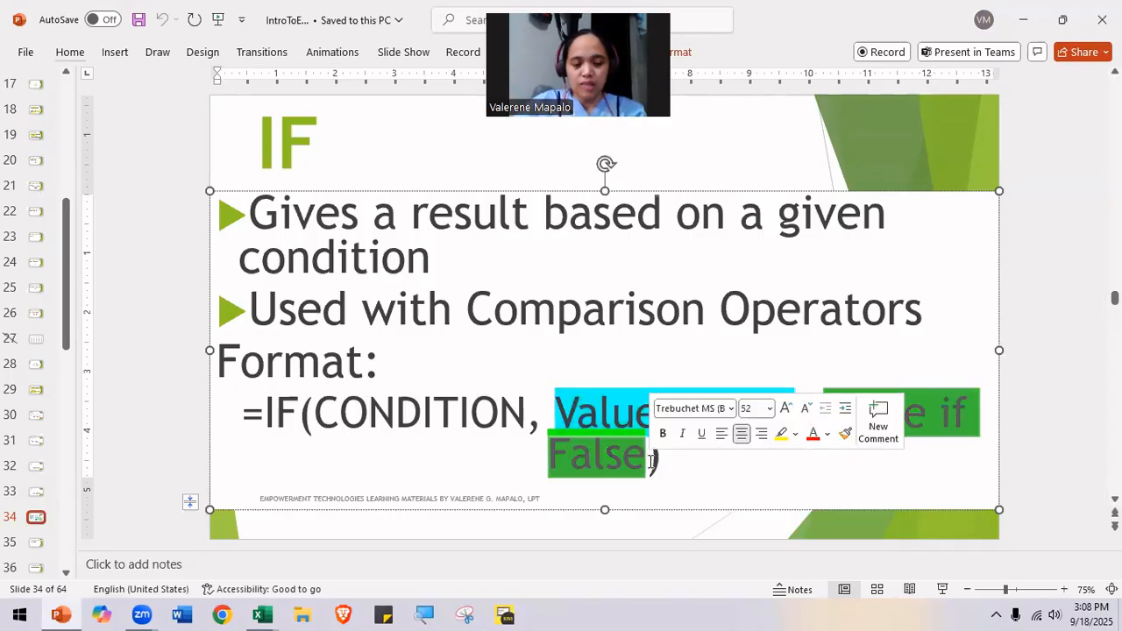
Step: Switch to the Excel workbook and enter the label Remarks in cell A5, below Average
{"action": "key", "text": "alt+Tab"}
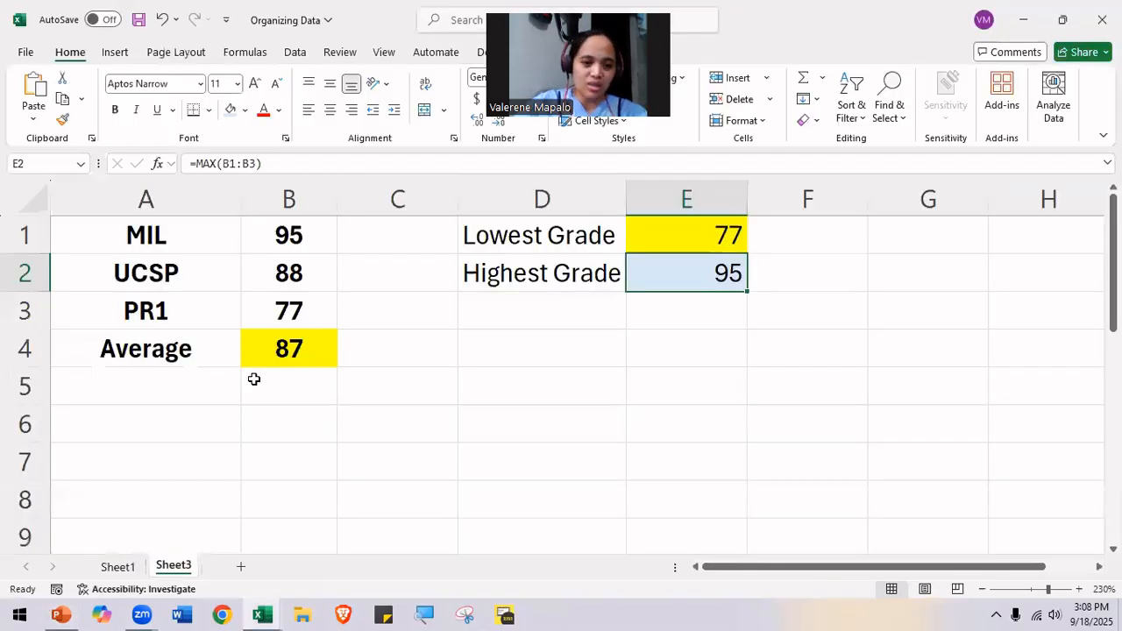
{"action": "left_click", "coordinate": [195, 398]}
{"action": "type", "text": "Remarks"}
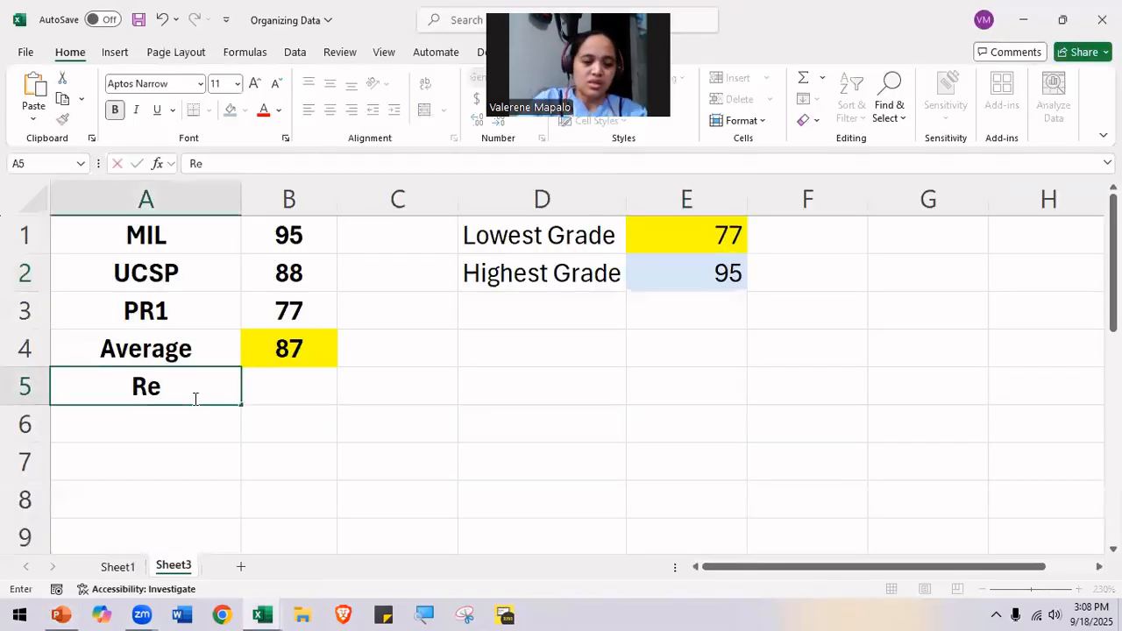
{"action": "key", "text": "Tab"}
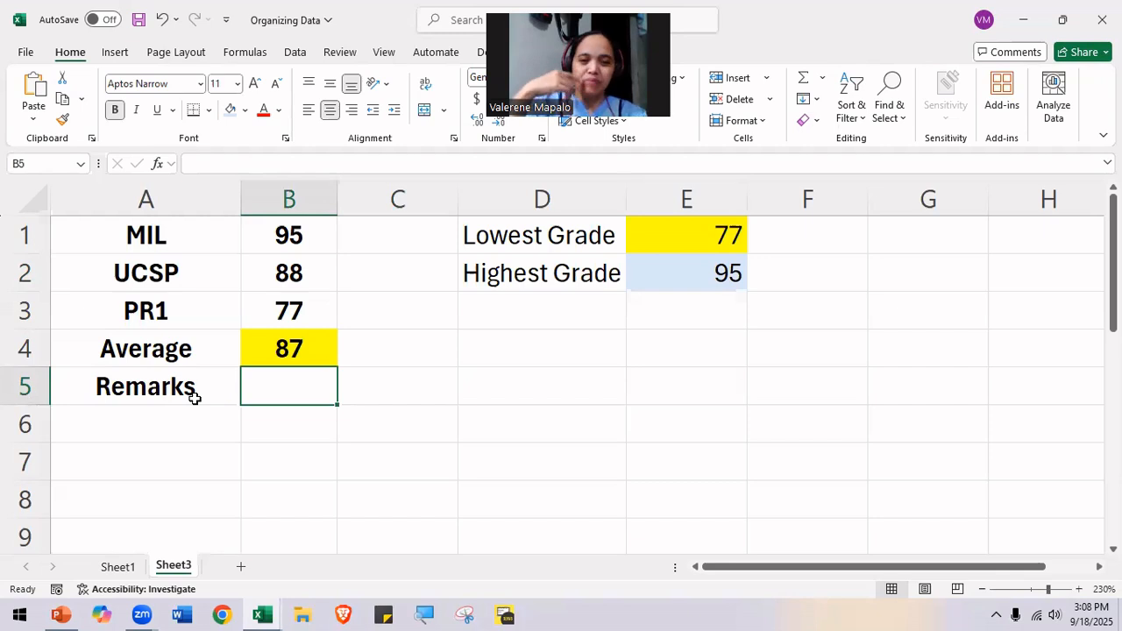
Step: Return to the PowerPoint IF slide and highlight the words Comparison Operators
{"action": "key", "text": "alt+Tab"}
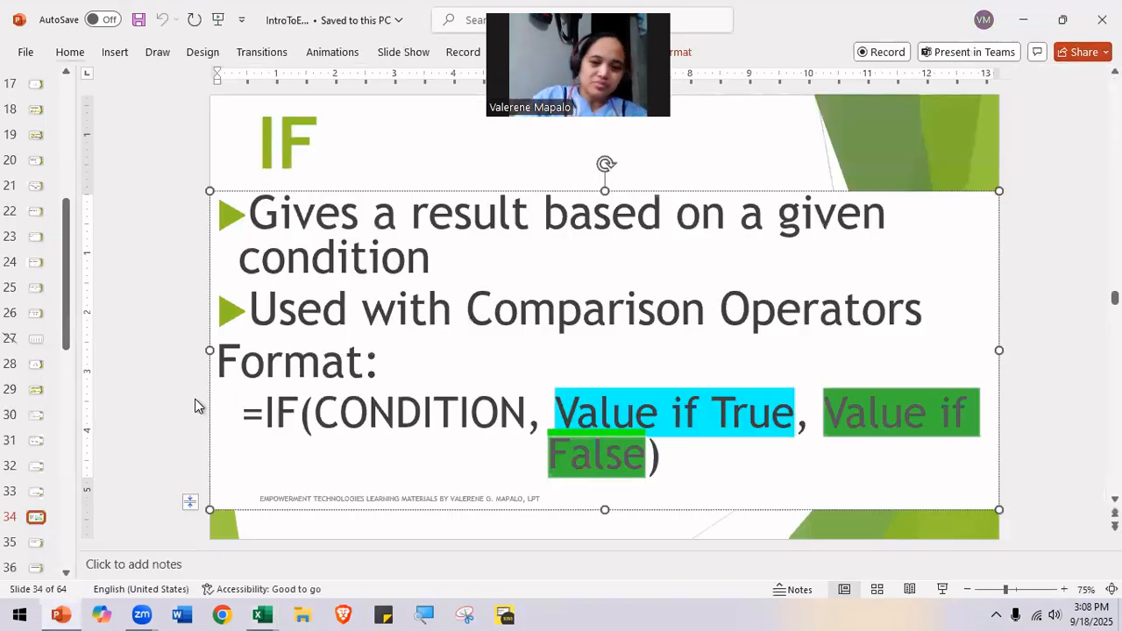
{"action": "left_click", "coordinate": [529, 312]}
{"action": "left_click", "coordinate": [418, 417]}
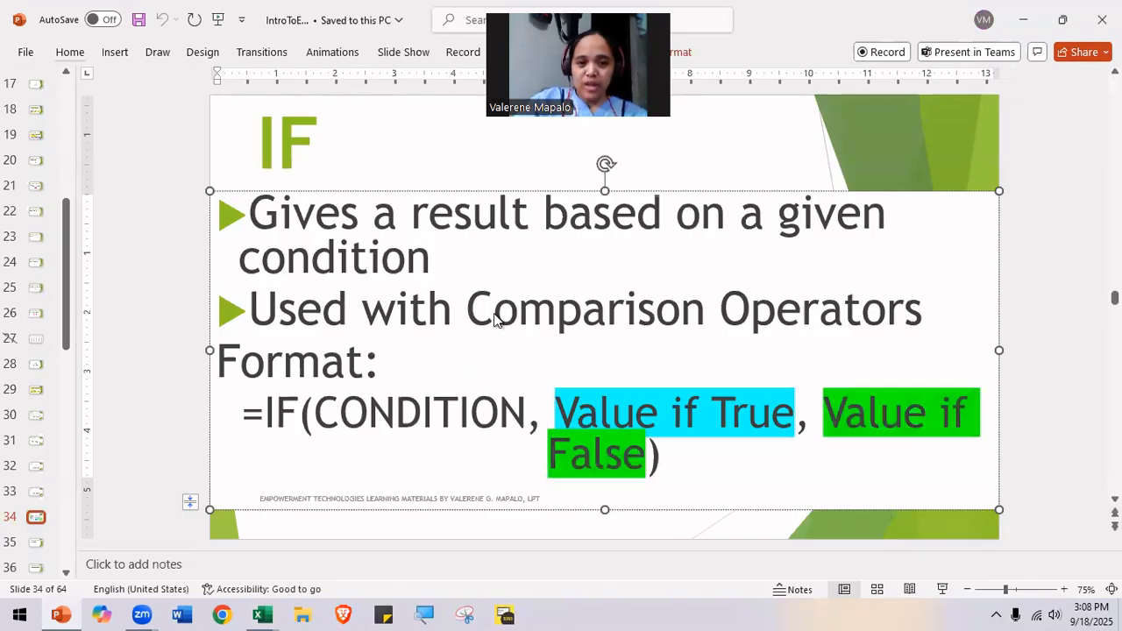
{"action": "left_click_drag", "start_coordinate": [474, 318], "coordinate": [909, 320]}
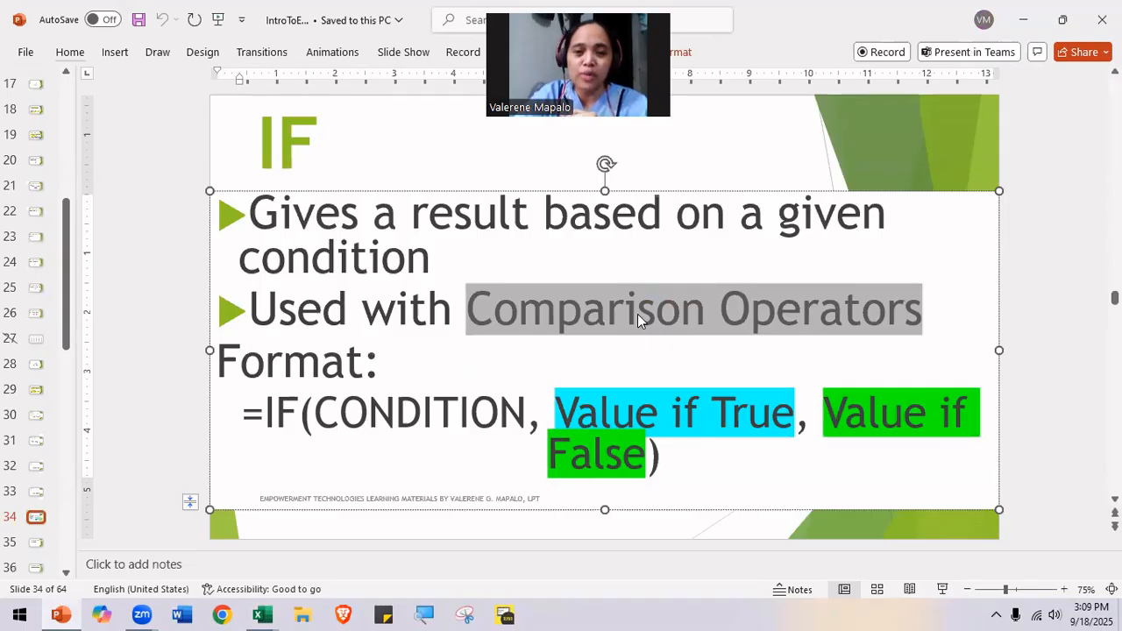
Step: Go through the comparison operator slides 35 to 40, from Equal to through Not Equal, and return to slide 35
{"action": "left_click", "coordinate": [35, 540]}
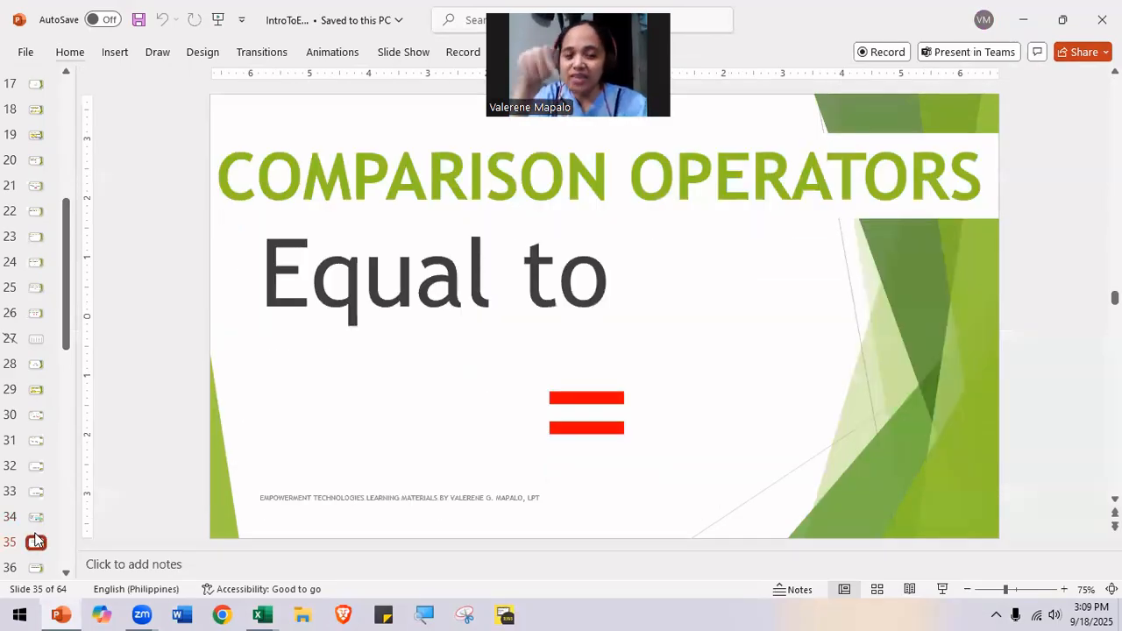
{"action": "key", "text": "Down"}
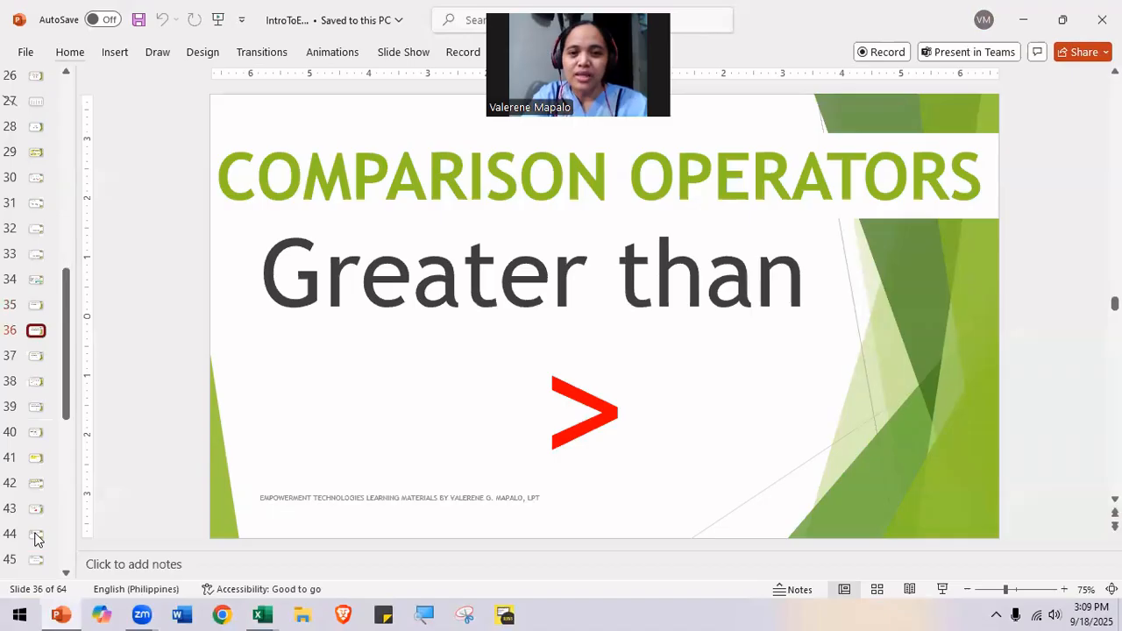
{"action": "key", "text": "Down"}
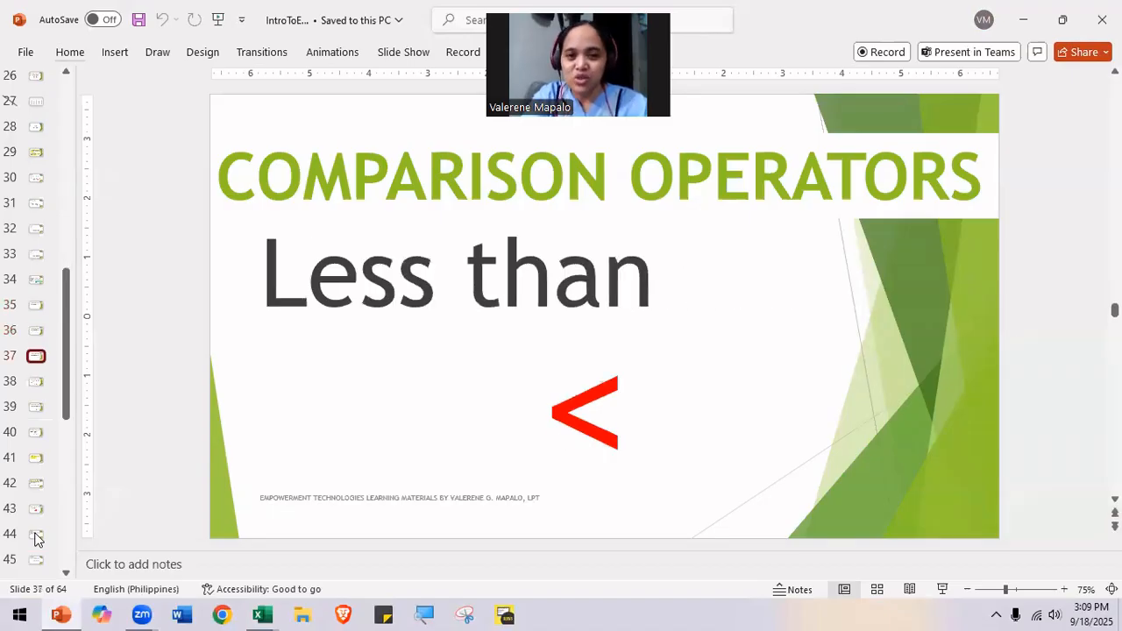
{"action": "key", "text": "Down"}
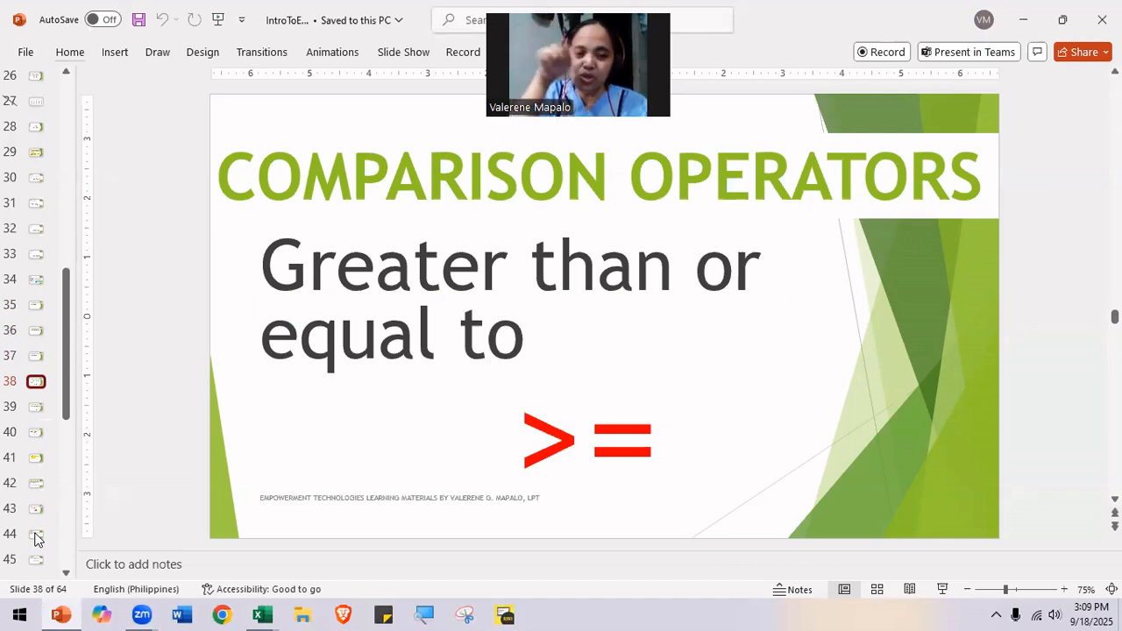
{"action": "key", "text": "Down"}
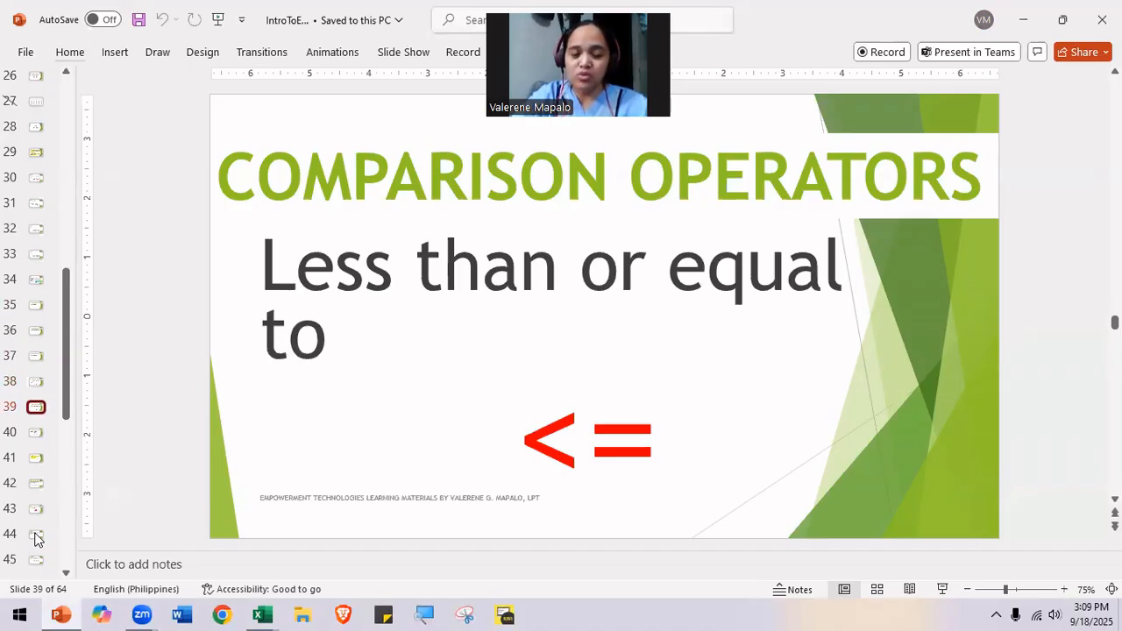
{"action": "key", "text": "Down"}
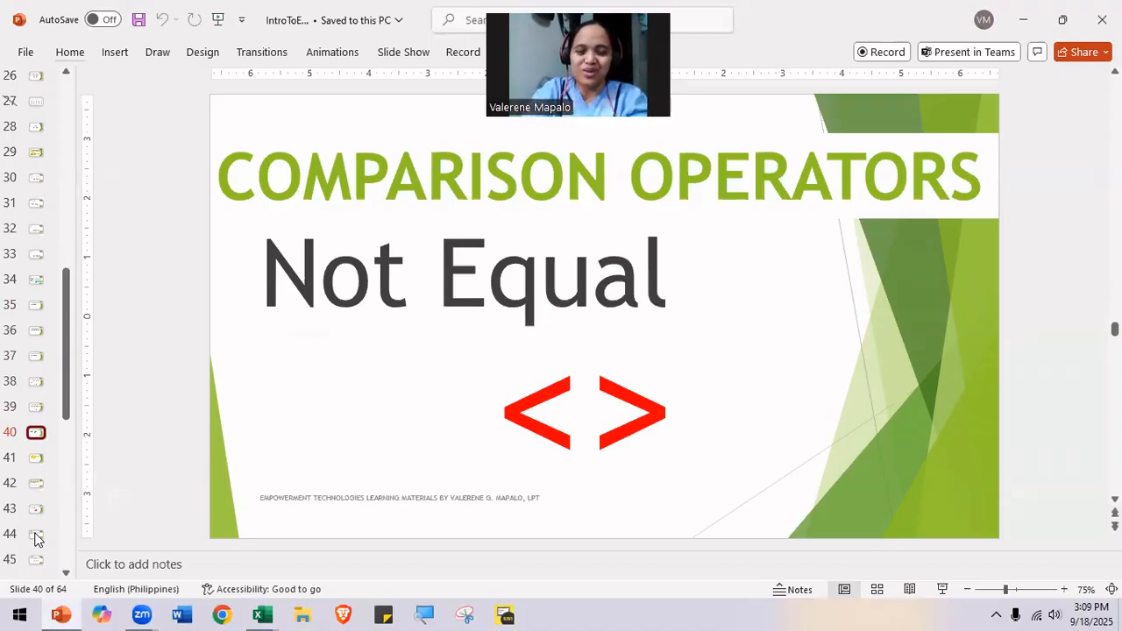
{"action": "key", "text": "Up"}
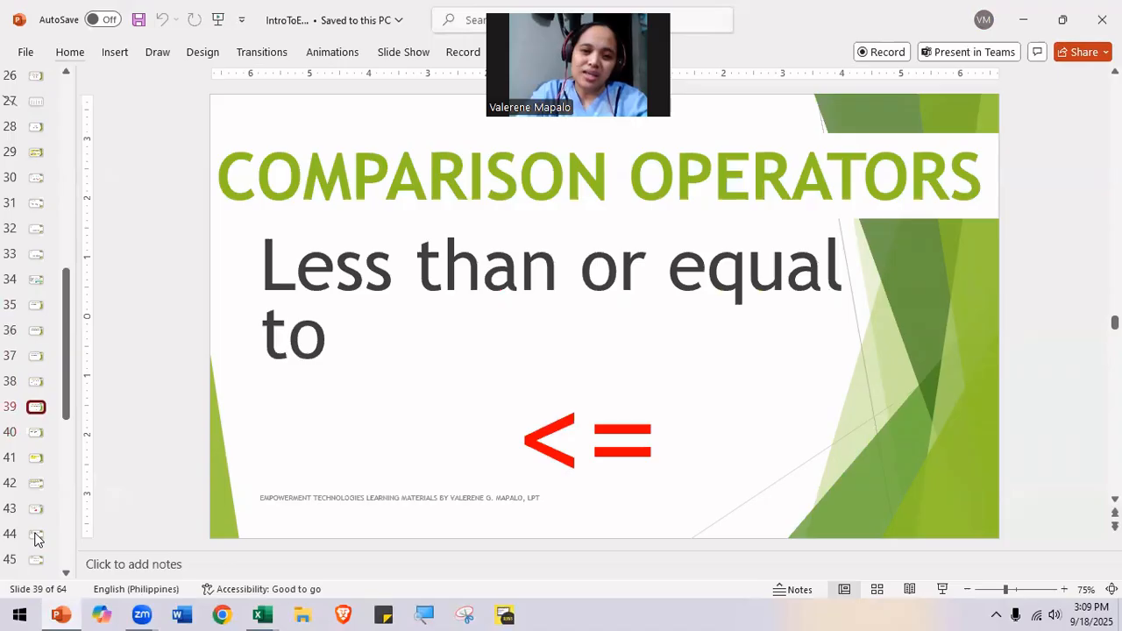
{"action": "key", "text": "Up"}
{"action": "key", "text": "Up"}
{"action": "key", "text": "Up"}
{"action": "key", "text": "Up"}
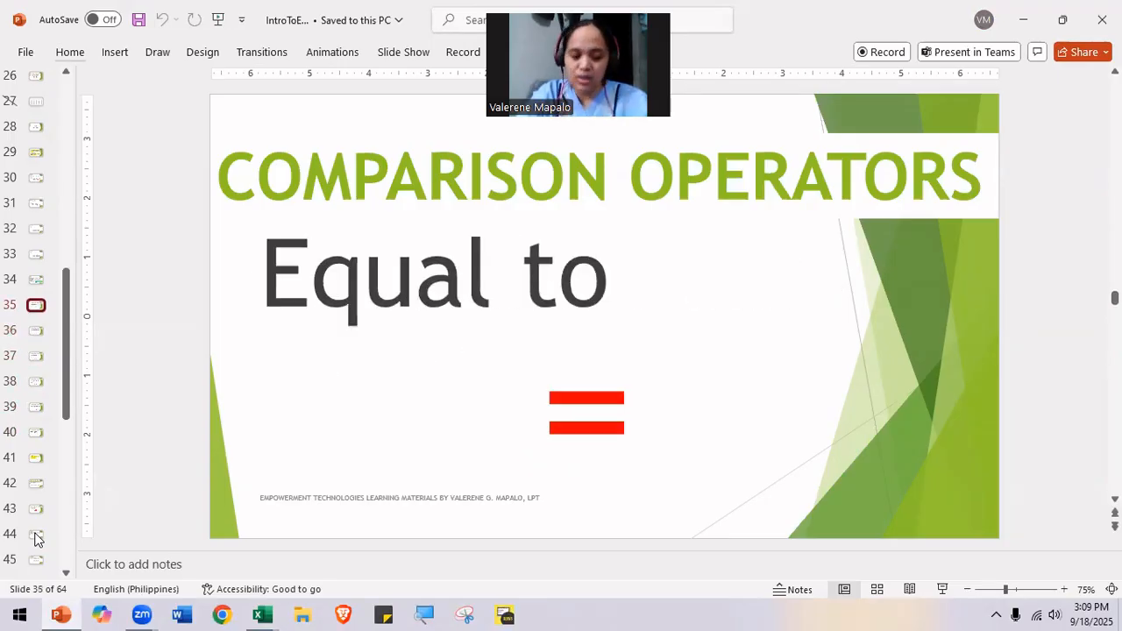
Step: Switch back to the Excel workbook and begin an IF formula in cell B5 with the condition b4>=90
{"action": "key", "text": "alt+Tab"}
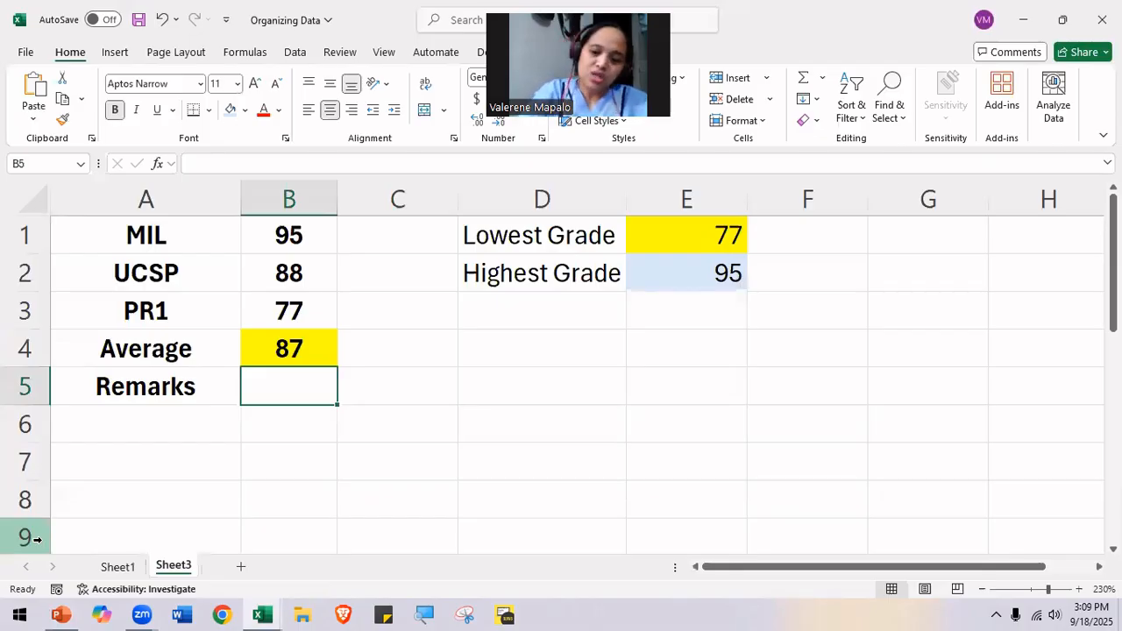
{"action": "type", "text": "="}
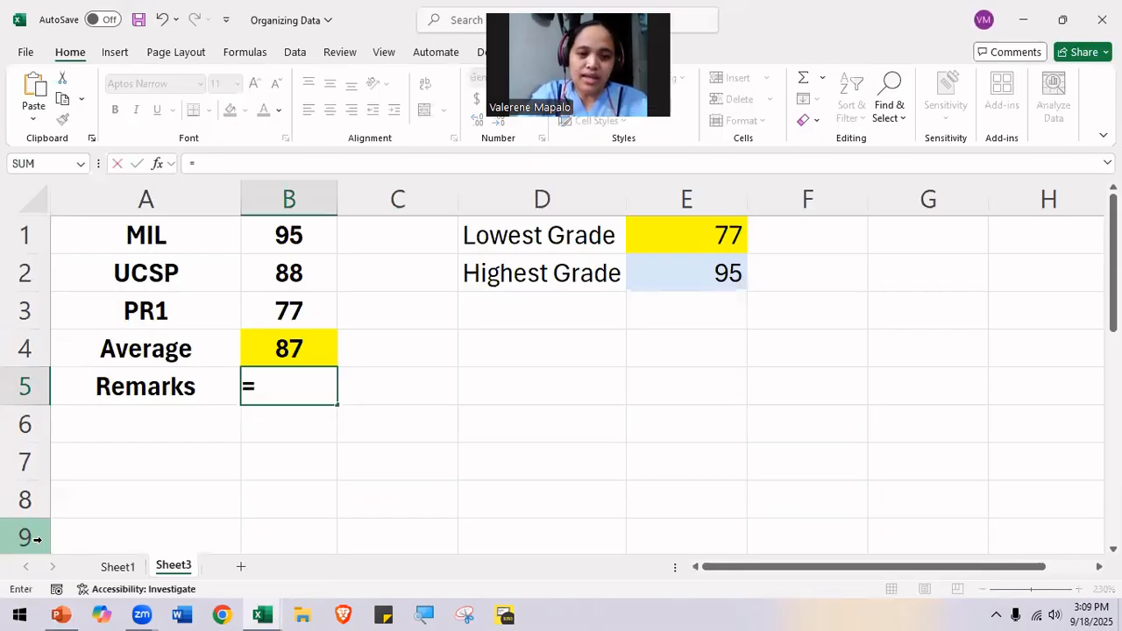
{"action": "type", "text": "if("}
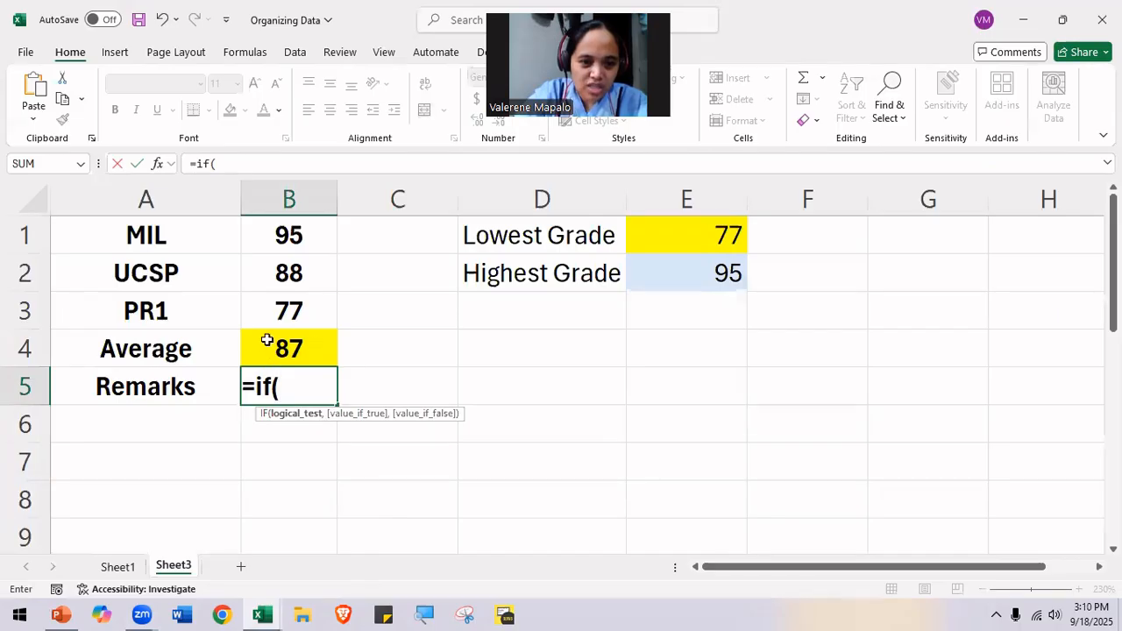
{"action": "type", "text": "b4"}
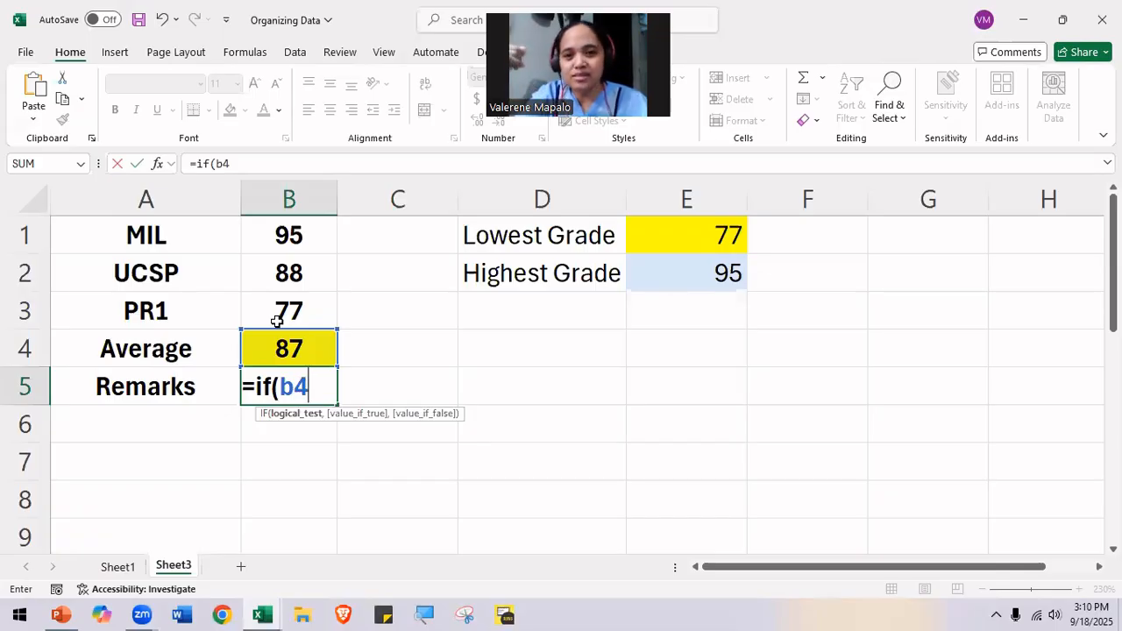
{"action": "type", "text": ">"}
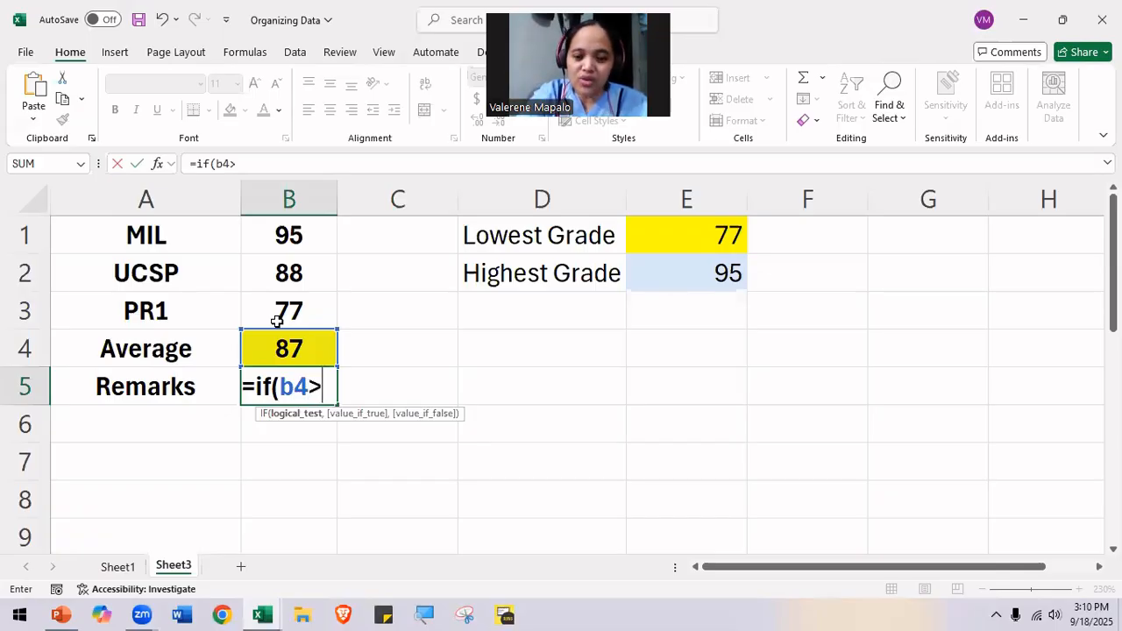
{"action": "type", "text": "="}
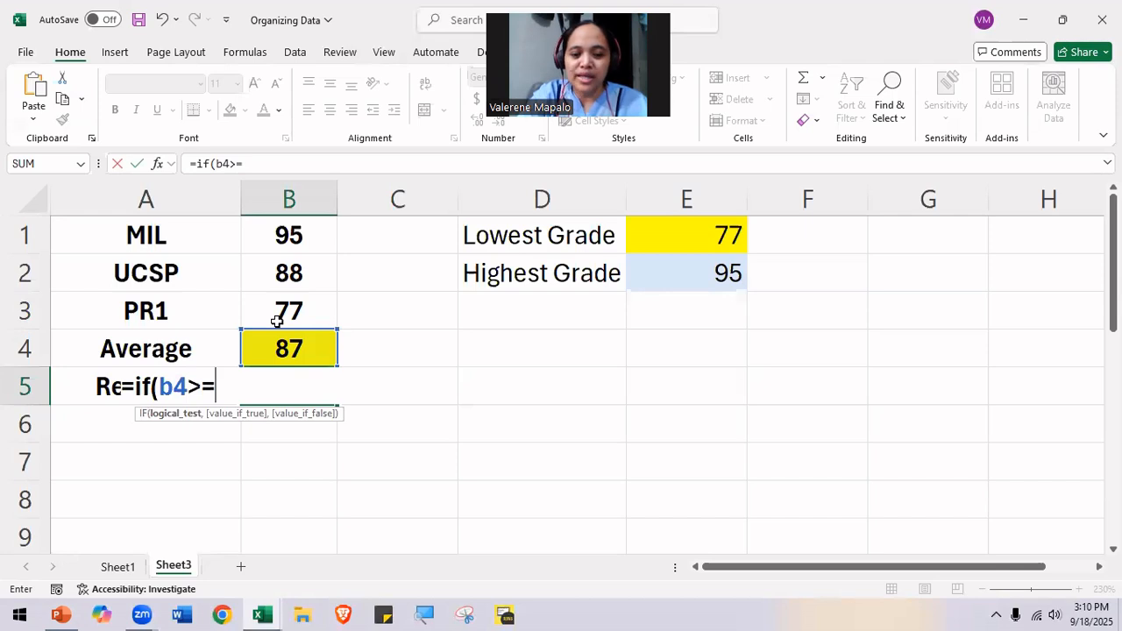
{"action": "type", "text": "90"}
{"action": "key", "text": "Return"}
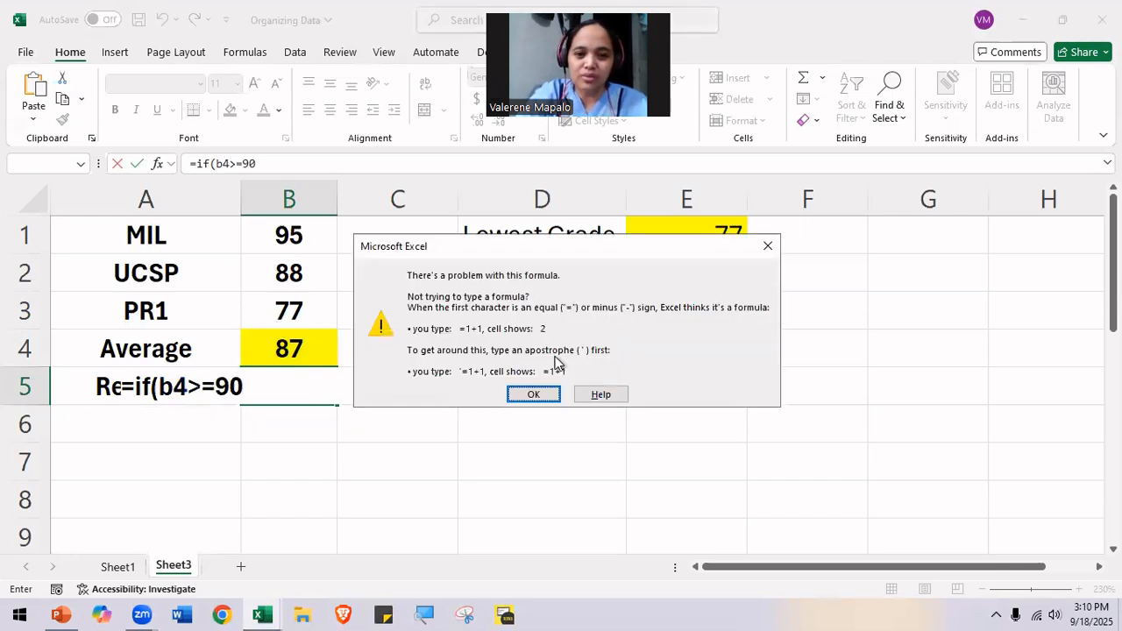
{"action": "left_click", "coordinate": [768, 246]}
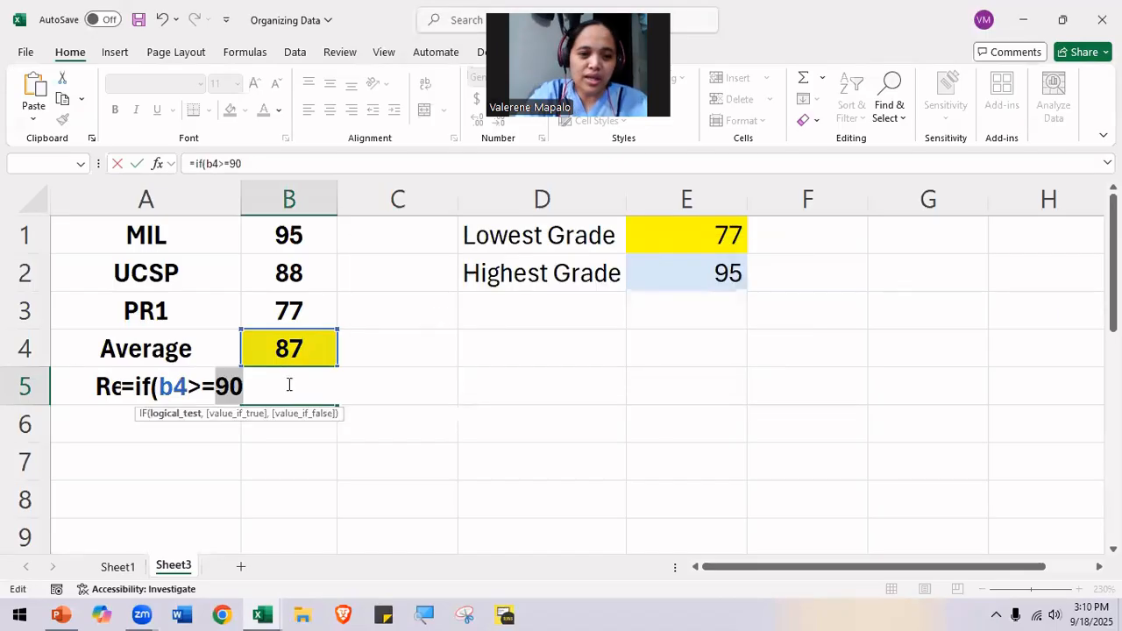
Step: Delete the equals sign after the greater-than sign in the B5 formula's condition and re-enter it
{"action": "left_click", "coordinate": [208, 387]}
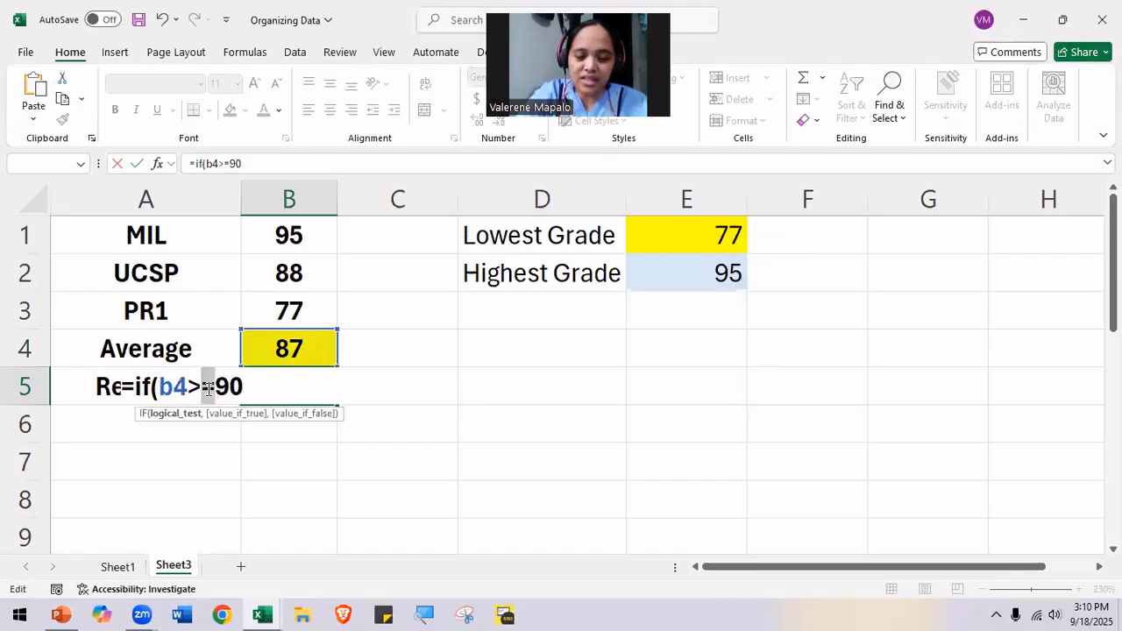
{"action": "key", "text": "Delete"}
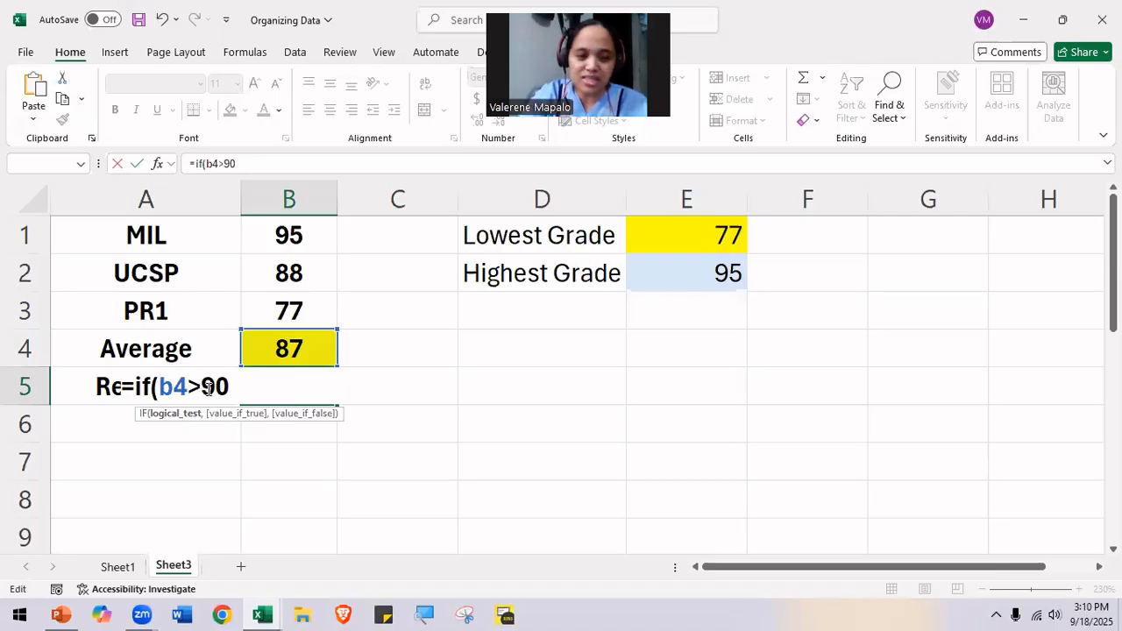
{"action": "type", "text": "="}
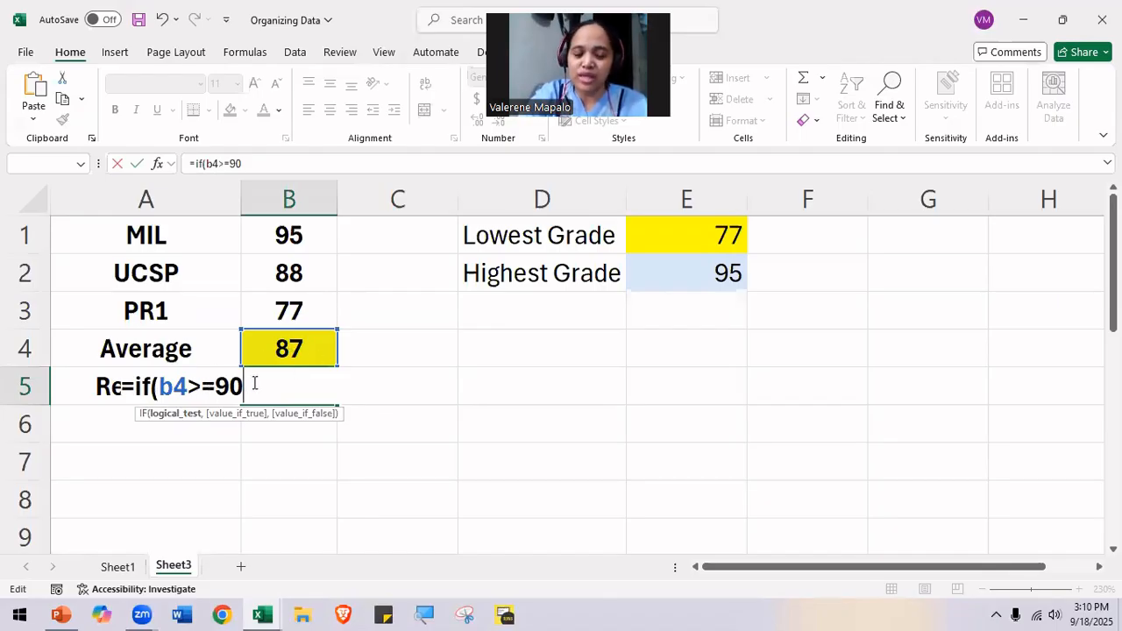
Step: Complete the B5 IF formula with "honors" as the value if true and non-honors as the value if false, and try to enter it
{"action": "type", "text": ","}
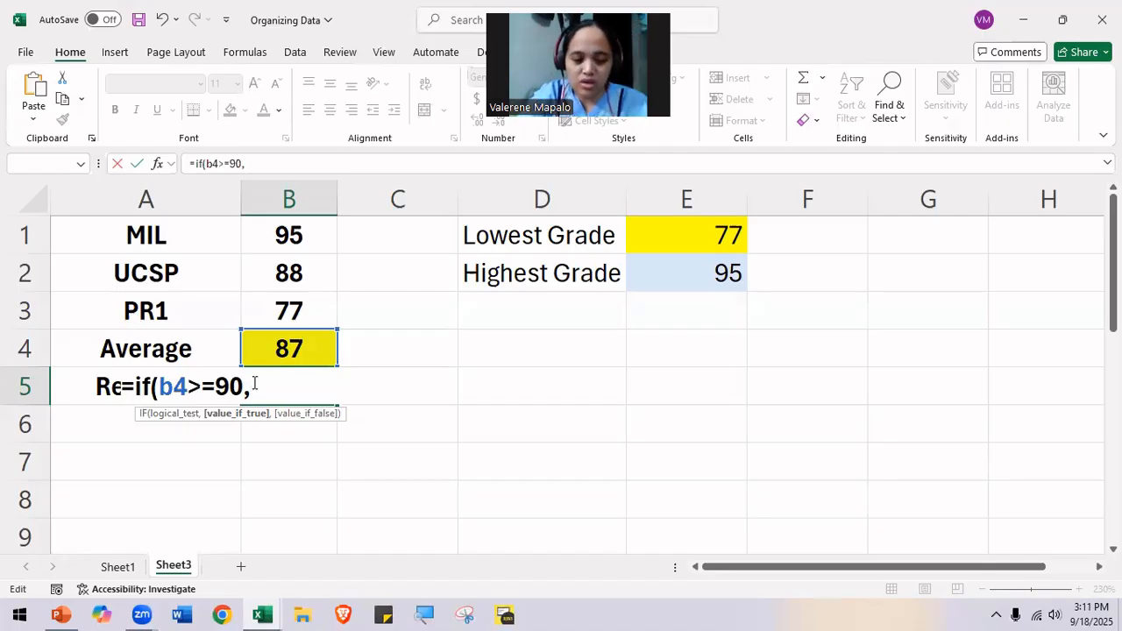
{"action": "type", "text": "\"honors\""}
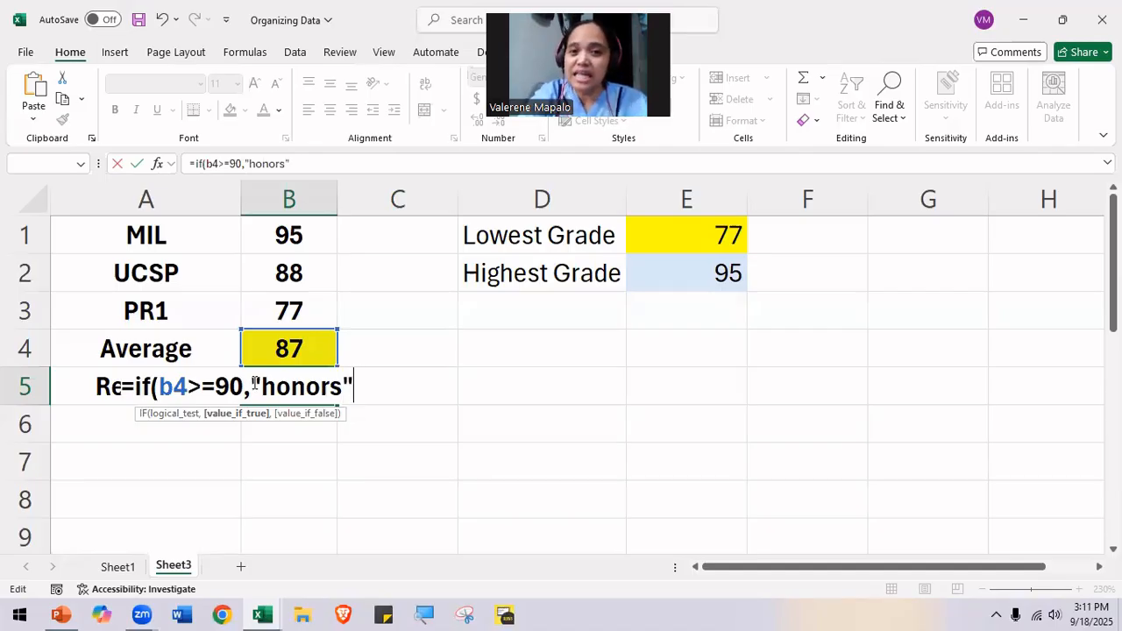
{"action": "type", "text": ",\"non"}
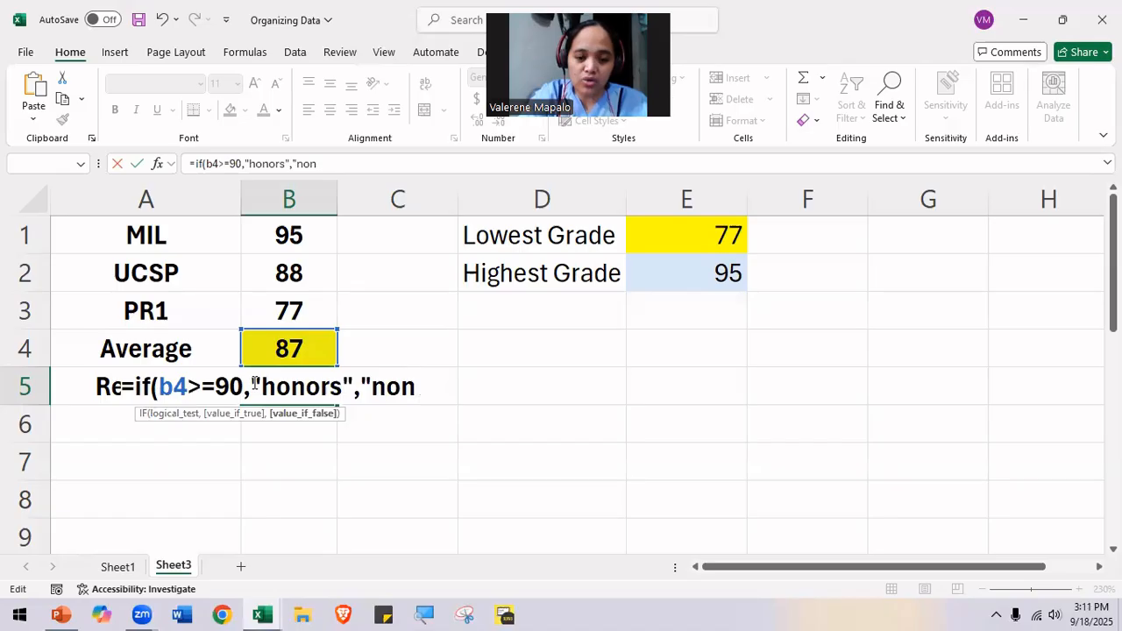
{"action": "type", "text": "-hon"}
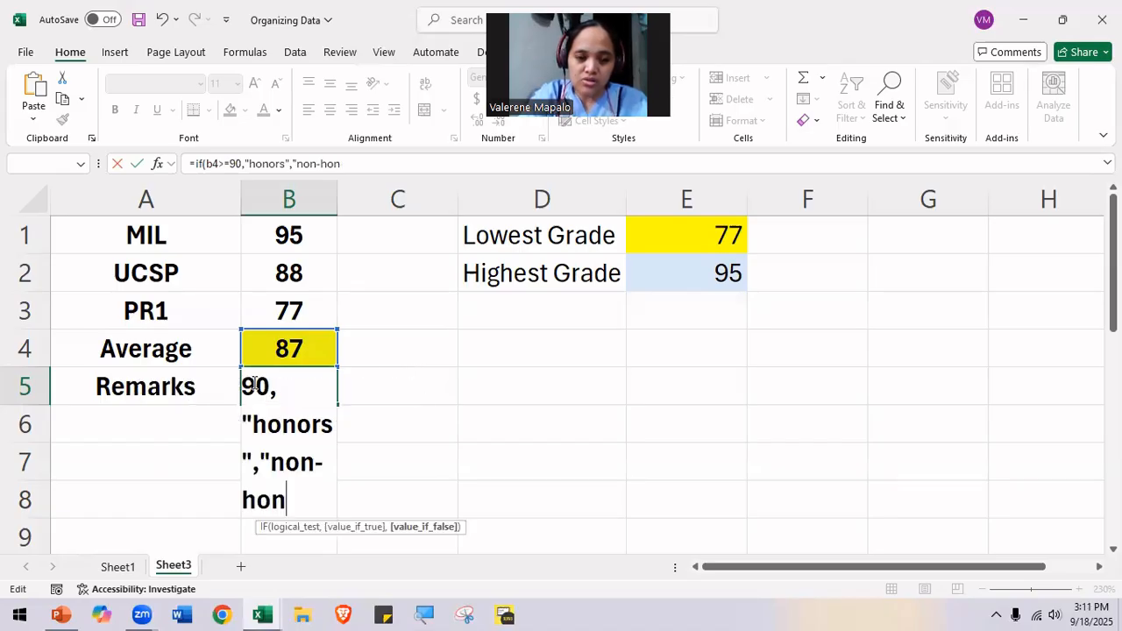
{"action": "type", "text": "ors)"}
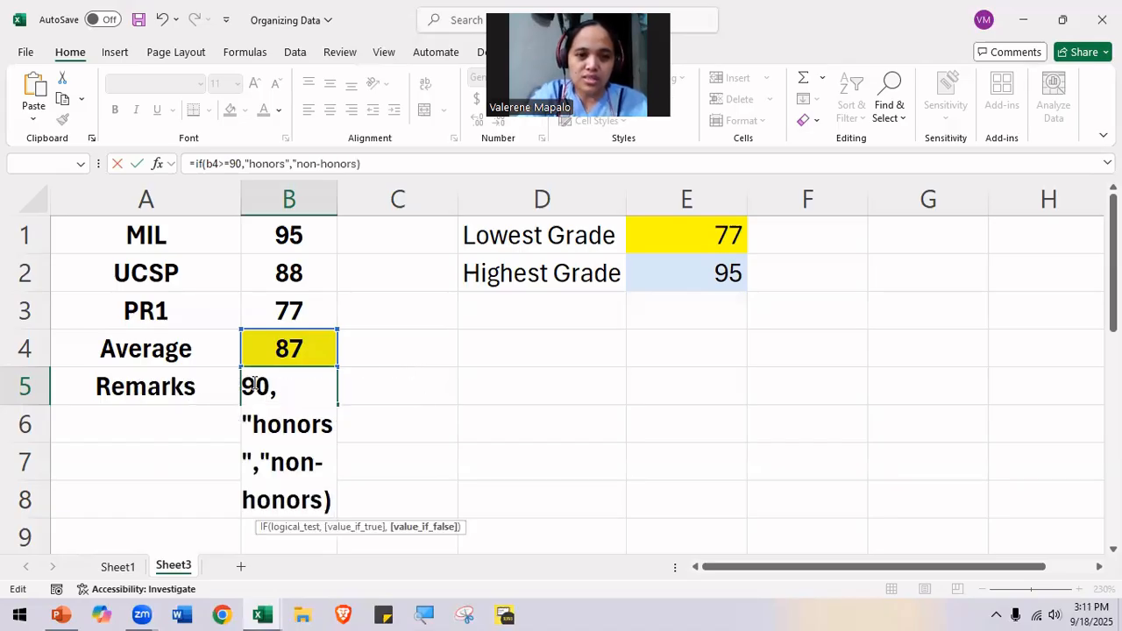
{"action": "key", "text": "Return"}
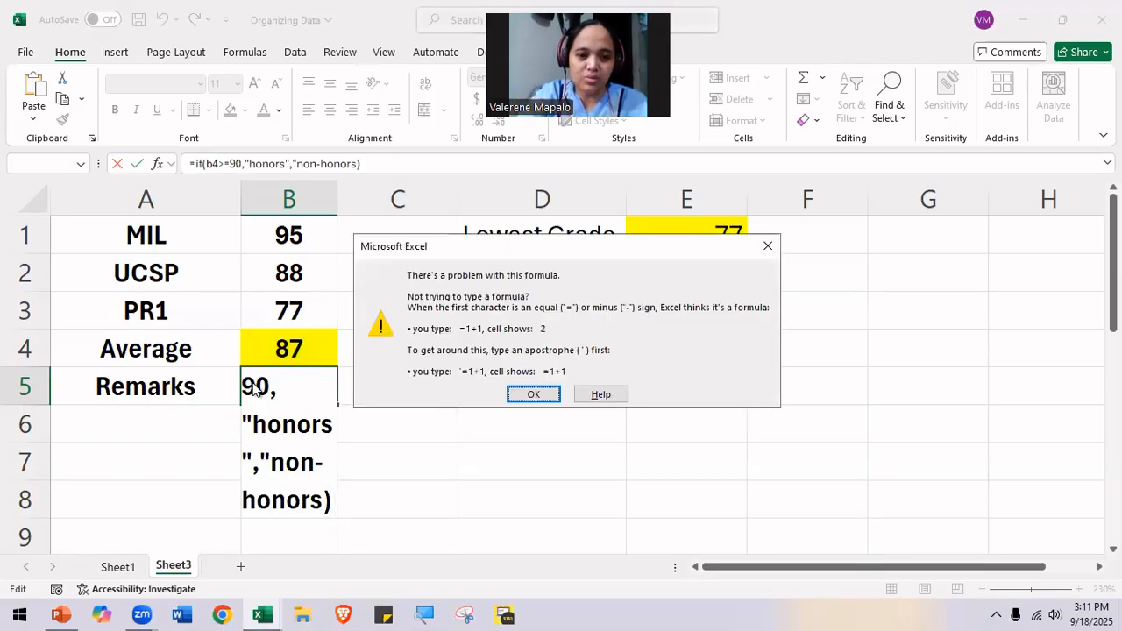
{"action": "left_click", "coordinate": [533, 397]}
Step: Add the missing closing quotation mark after non-honors in the B5 formula and enter it
{"action": "left_click", "coordinate": [355, 163]}
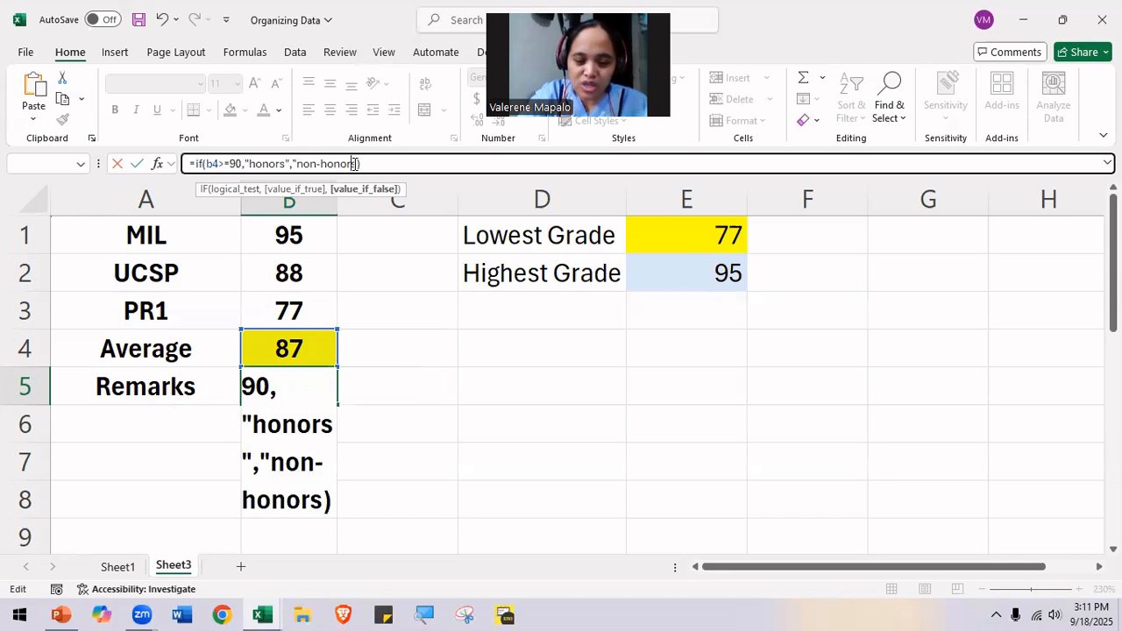
{"action": "type", "text": "\""}
{"action": "key", "text": "BackSpace"}
{"action": "key", "text": "Right"}
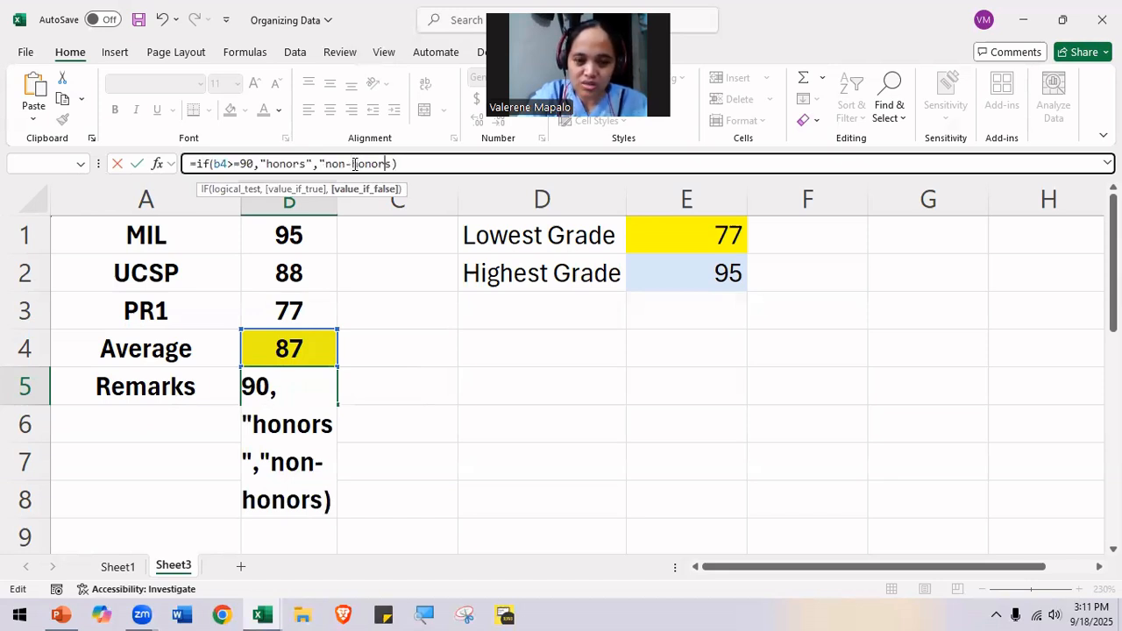
{"action": "type", "text": "\""}
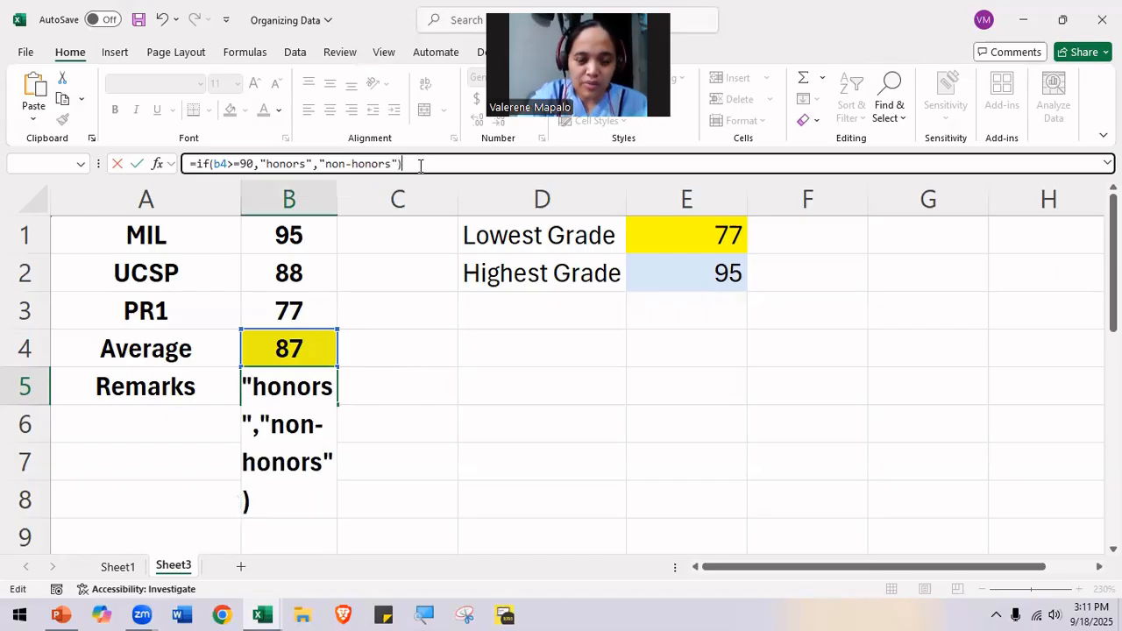
{"action": "key", "text": "Return"}
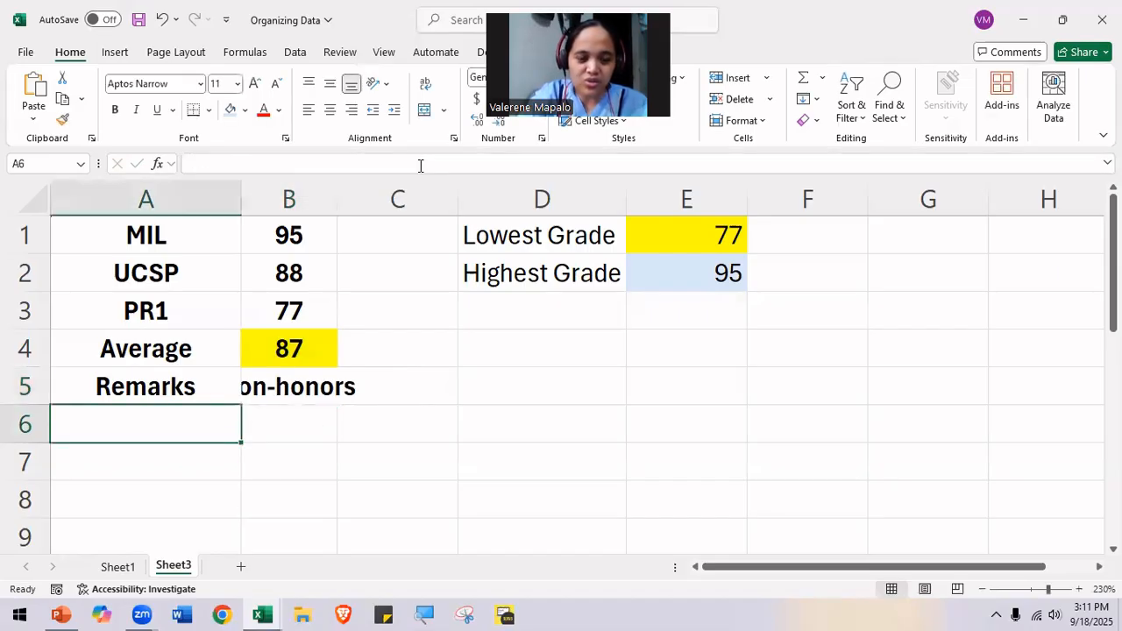
Step: Fit the width of column B to its contents and select the remark in cell B5
{"action": "left_click_drag", "start_coordinate": [334, 192], "coordinate": [333, 192]}
{"action": "double_click", "coordinate": [330, 192]}
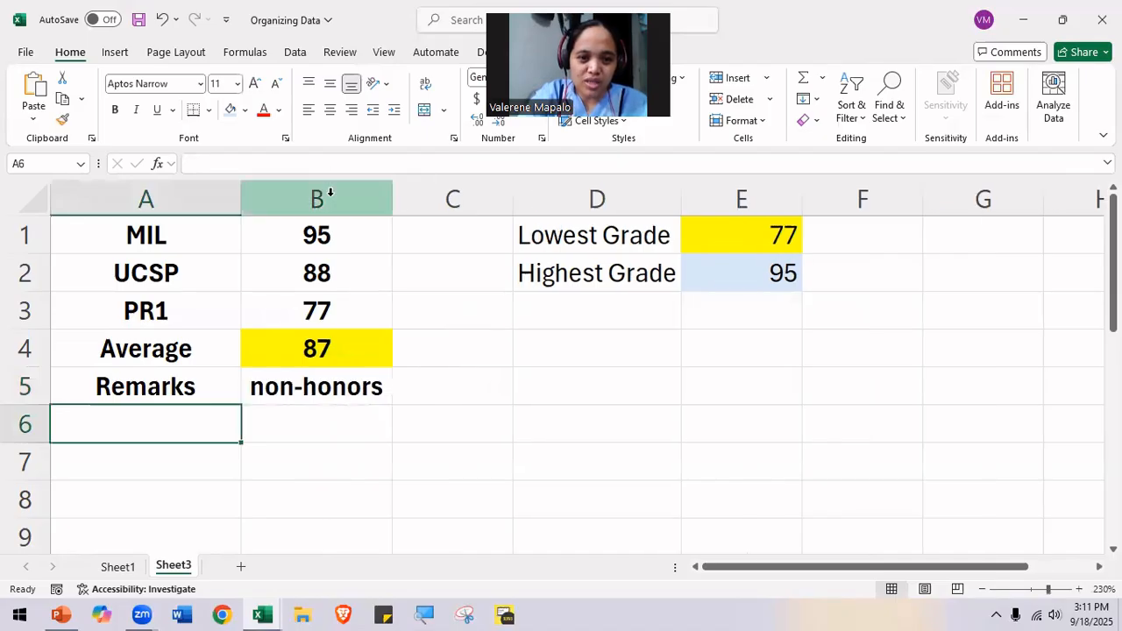
{"action": "left_click", "coordinate": [337, 385]}
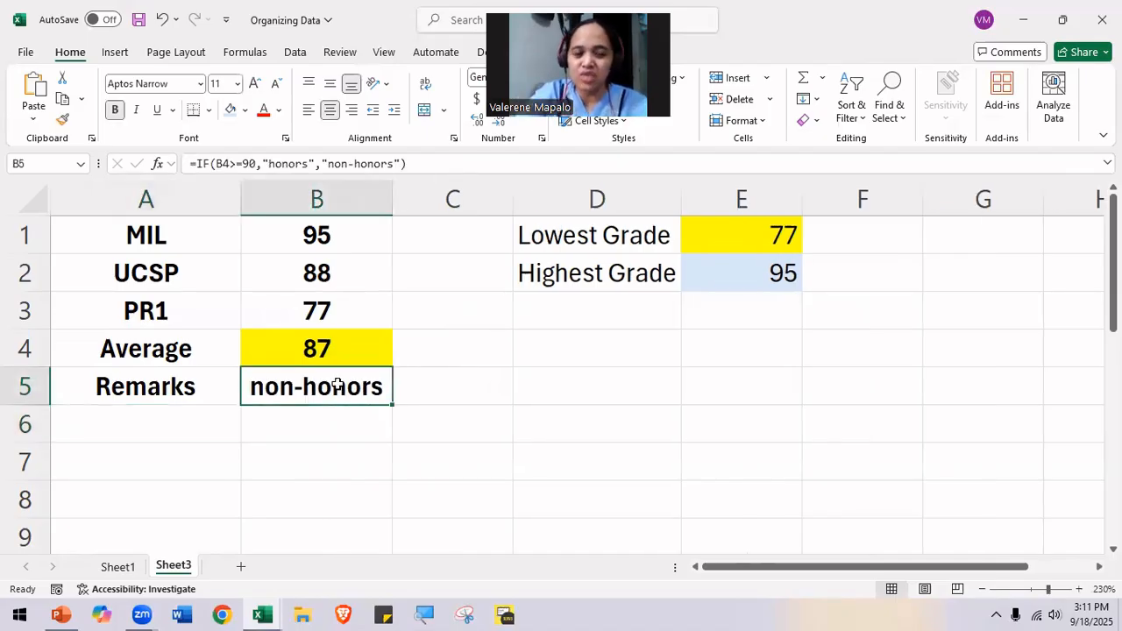
Step: Replace the average formula in cell B4 with the value 90 to test the IF remark
{"action": "left_click", "coordinate": [329, 351]}
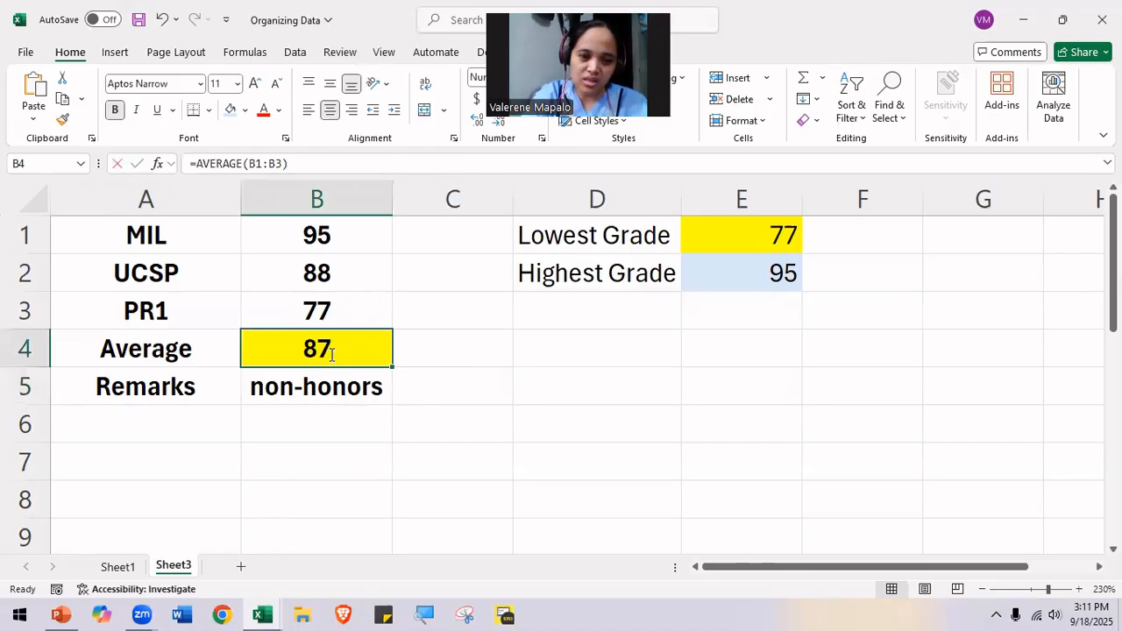
{"action": "type", "text": "90"}
{"action": "key", "text": "Return"}
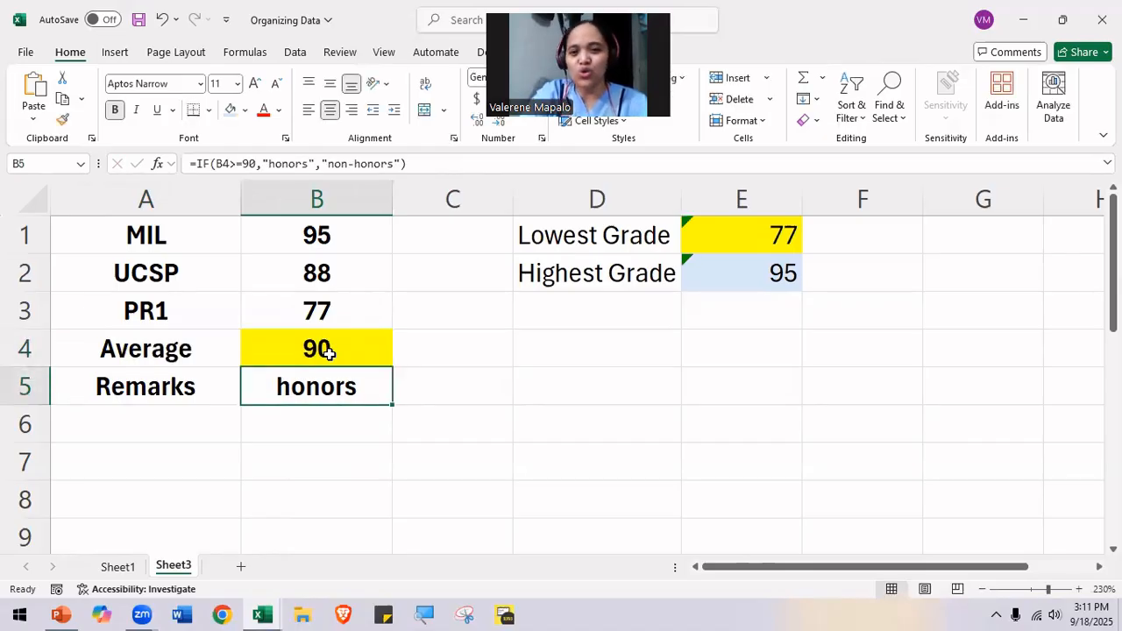
{"action": "left_click", "coordinate": [328, 351]}
{"action": "key", "text": "Return"}
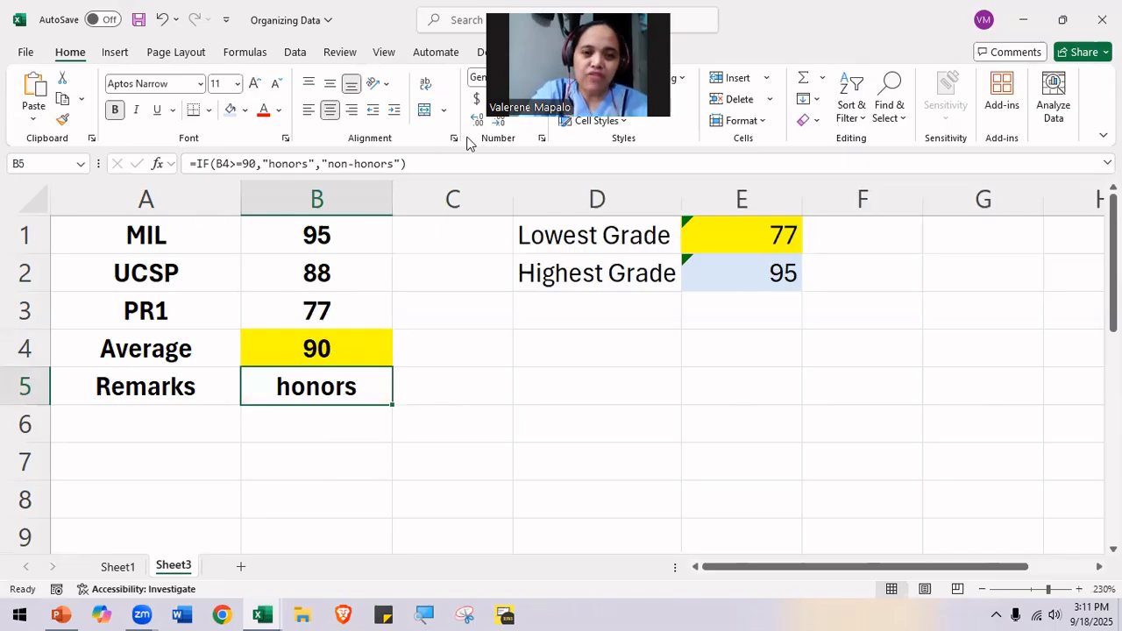
Step: Review the B5 IF formula part by part: the condition B4>=90, the two remark texts and their commas, leaving it unedited
{"action": "left_click", "coordinate": [429, 159]}
{"action": "key", "text": "Left"}
{"action": "key", "text": "Left"}
{"action": "key", "text": "Left"}
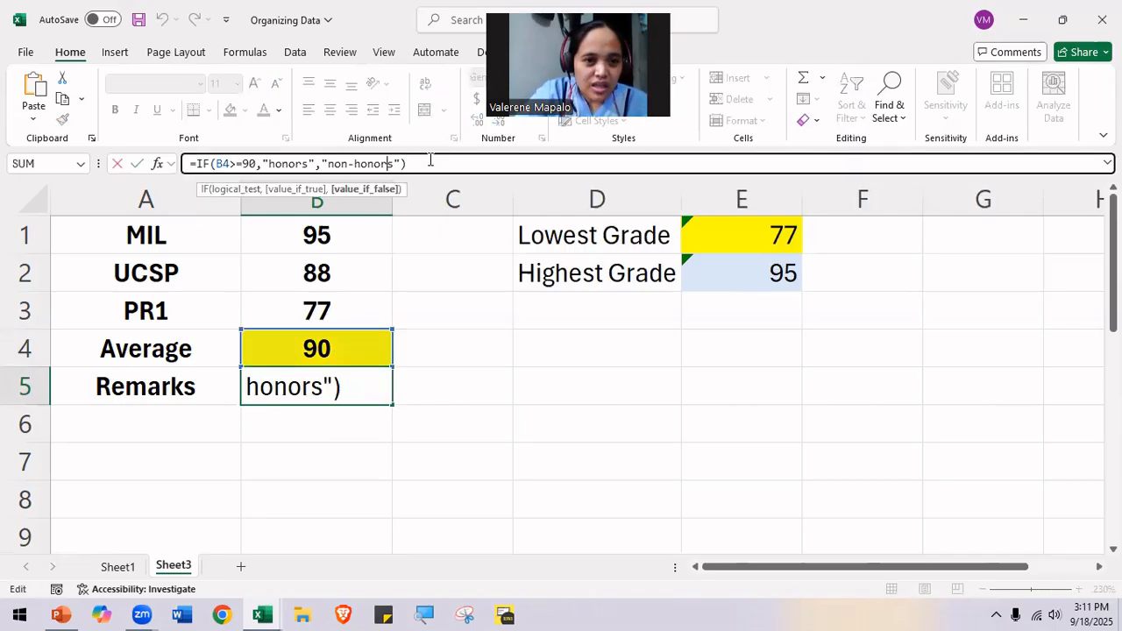
{"action": "left_click_drag", "start_coordinate": [256, 163], "coordinate": [217, 164]}
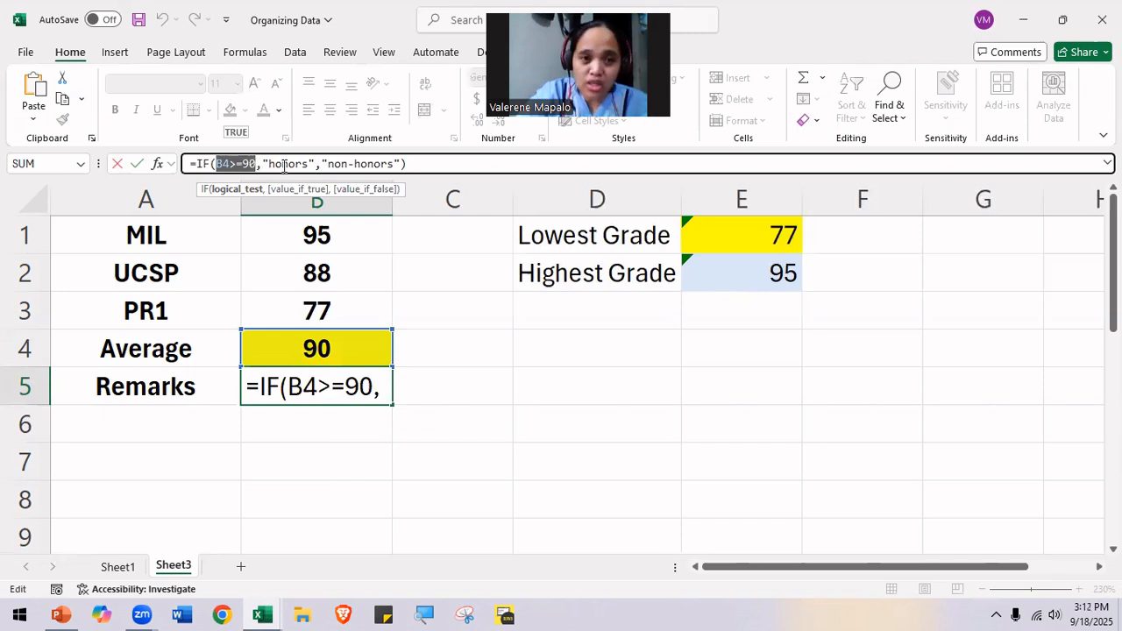
{"action": "left_click_drag", "start_coordinate": [269, 164], "coordinate": [396, 164]}
{"action": "left_click", "coordinate": [407, 164]}
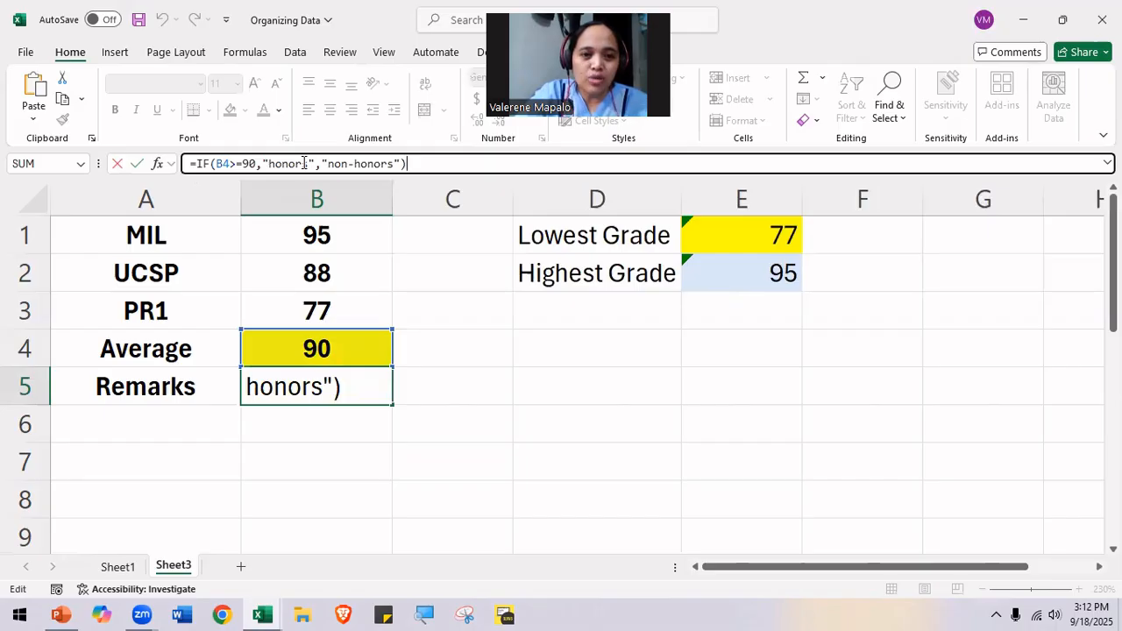
{"action": "left_click", "coordinate": [257, 164]}
{"action": "left_click", "coordinate": [316, 164]}
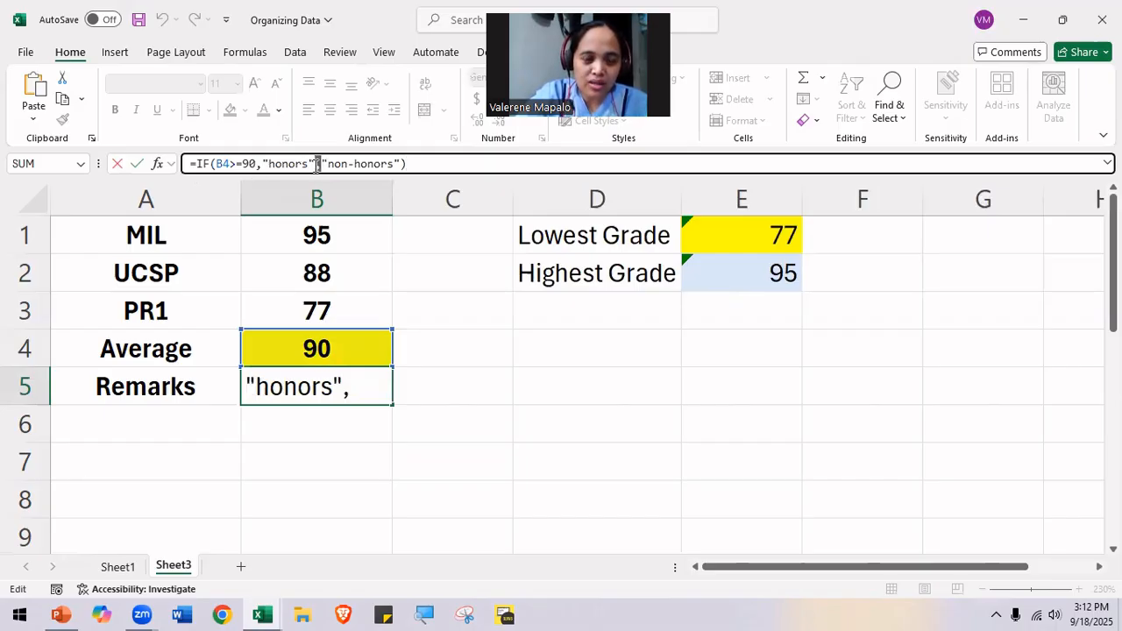
{"action": "left_click", "coordinate": [409, 167]}
{"action": "key", "text": "Return"}
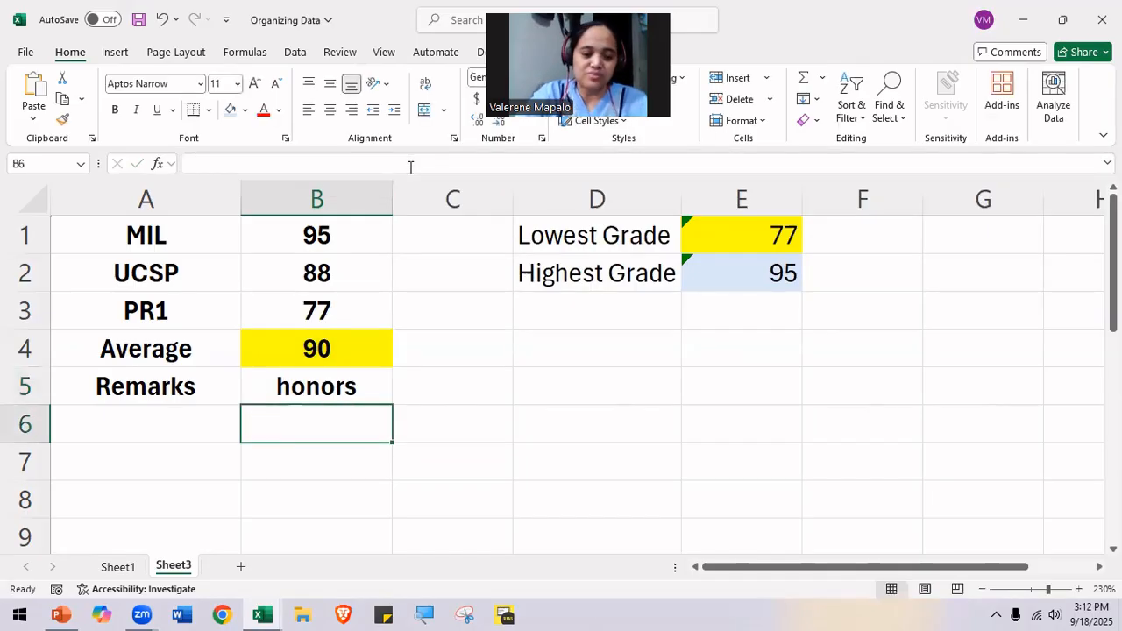
Step: Switch to the PowerPoint presentation, go to the CONCATENATE slide 42 and highlight the word combines
{"action": "key", "text": "alt+Tab"}
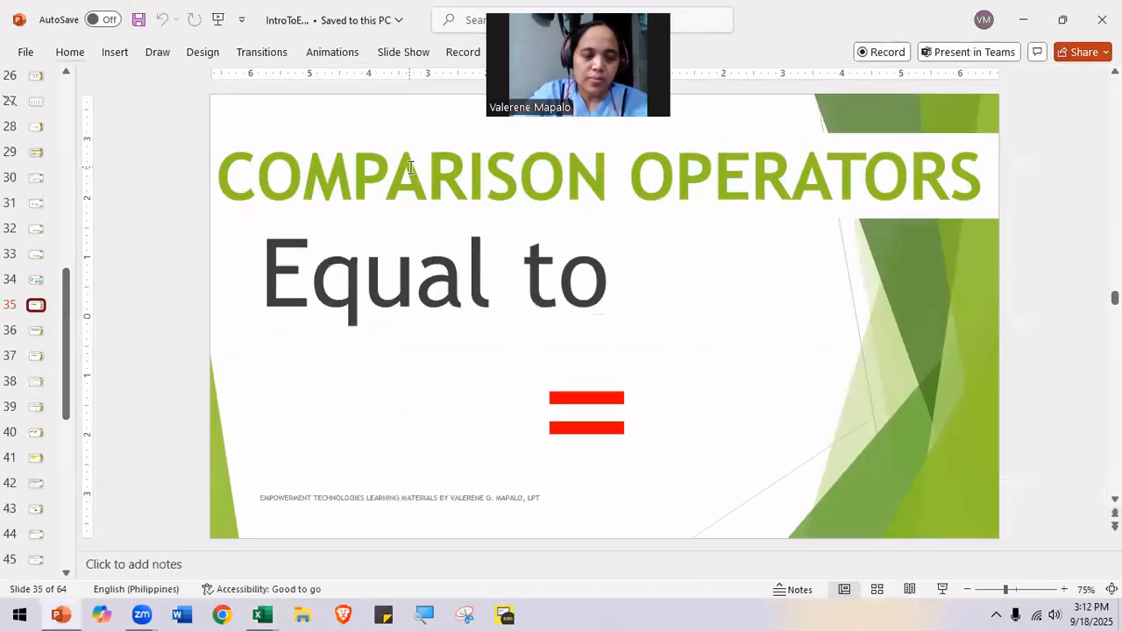
{"action": "left_click", "coordinate": [35, 332]}
{"action": "key", "text": "Down"}
{"action": "key", "text": "Down"}
{"action": "key", "text": "Down"}
{"action": "key", "text": "Down"}
{"action": "key", "text": "Down"}
{"action": "key", "text": "Down"}
{"action": "key", "text": "Down"}
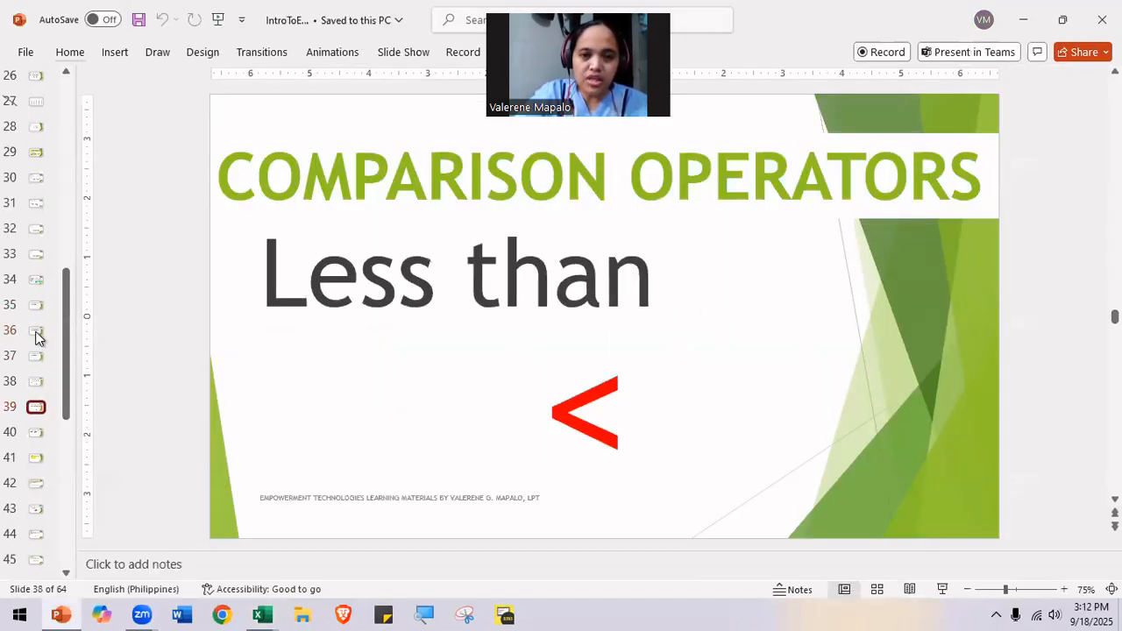
{"action": "key", "text": "Up"}
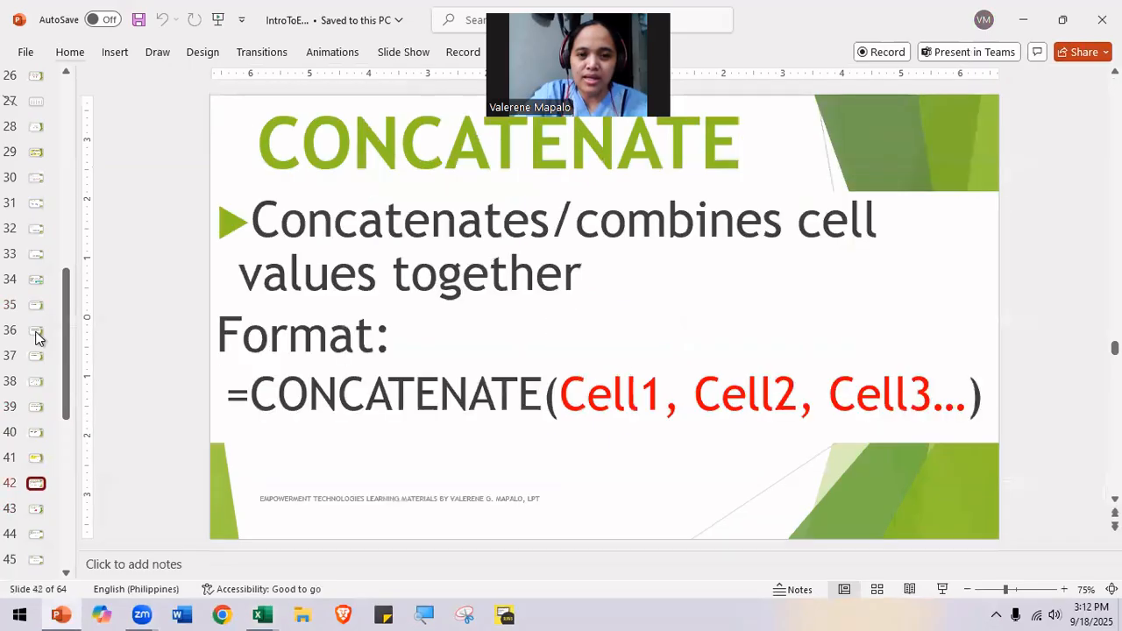
{"action": "key", "text": "Up"}
{"action": "key", "text": "Down"}
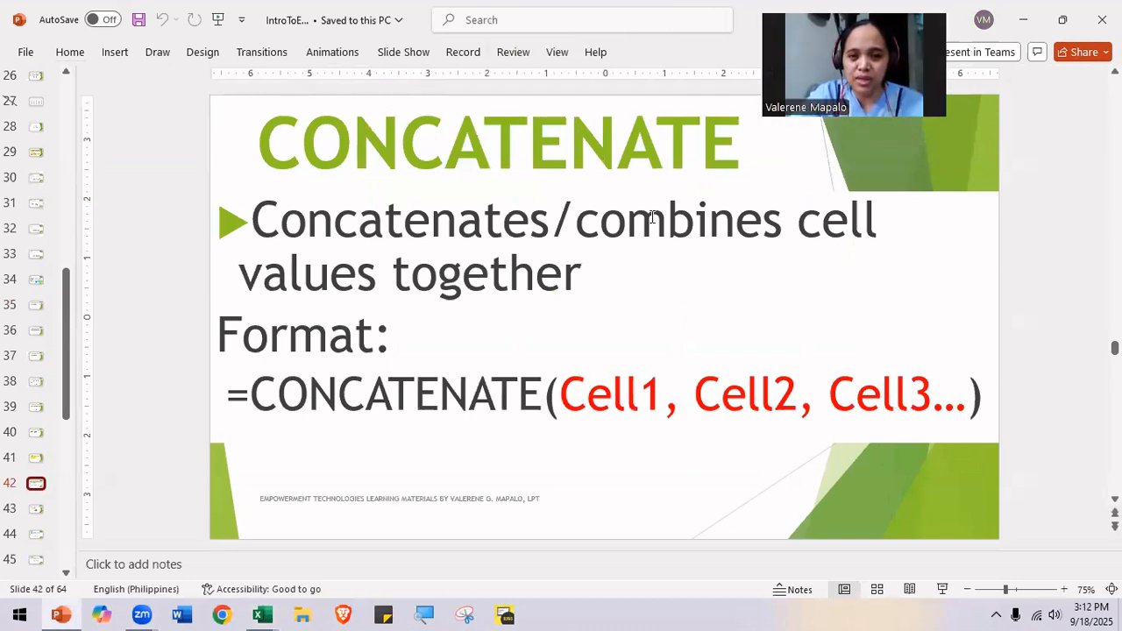
{"action": "left_click_drag", "start_coordinate": [677, 226], "coordinate": [765, 235]}
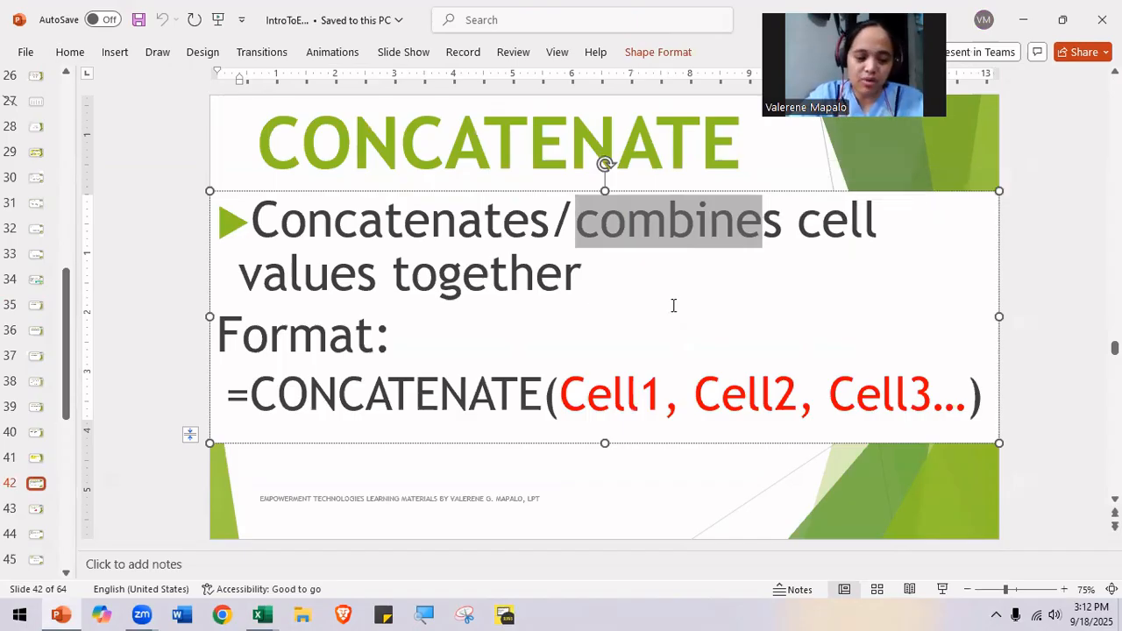
Step: Switch back to the Excel workbook and add a new blank worksheet after Sheet3
{"action": "key", "text": "alt+Tab"}
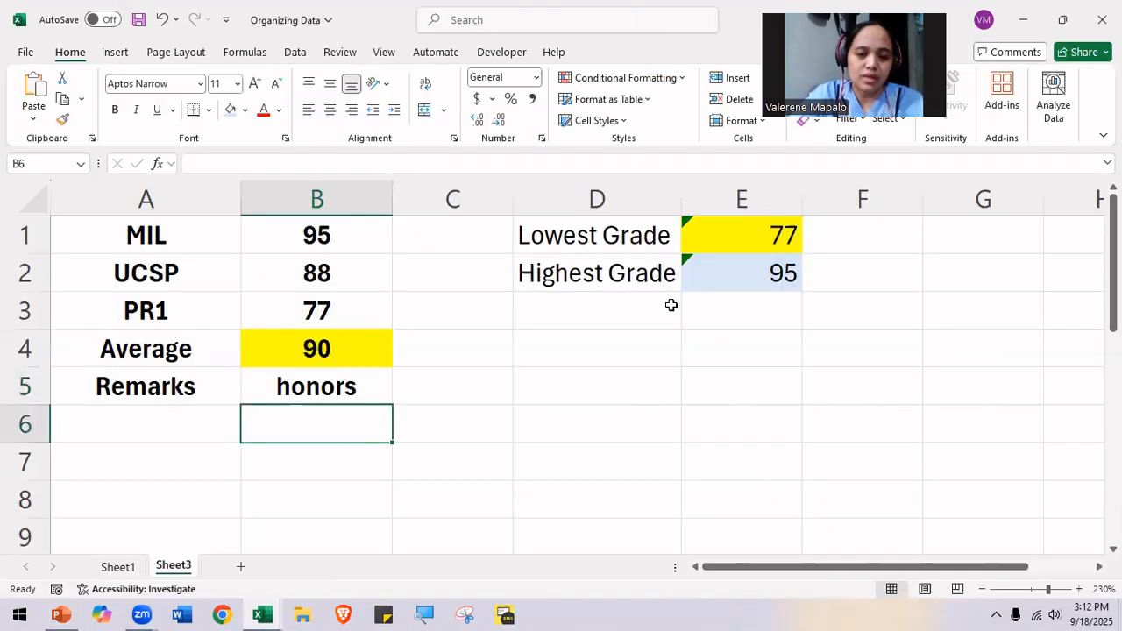
{"action": "left_click", "coordinate": [240, 568]}
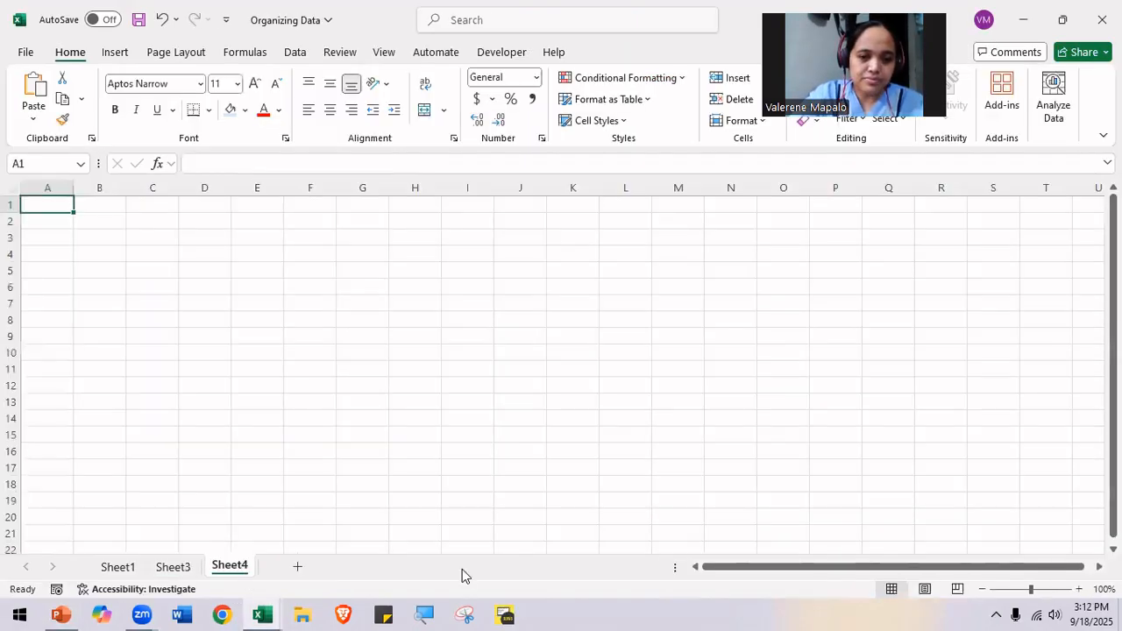
{"action": "left_click", "coordinate": [1079, 589]}
{"action": "left_click", "coordinate": [1079, 589]}
{"action": "left_click", "coordinate": [1079, 589]}
{"action": "left_click", "coordinate": [1079, 589]}
{"action": "left_click", "coordinate": [1079, 589]}
{"action": "left_click", "coordinate": [1079, 589]}
{"action": "left_click", "coordinate": [1079, 589]}
{"action": "left_click", "coordinate": [1079, 590]}
{"action": "left_click", "coordinate": [1079, 589]}
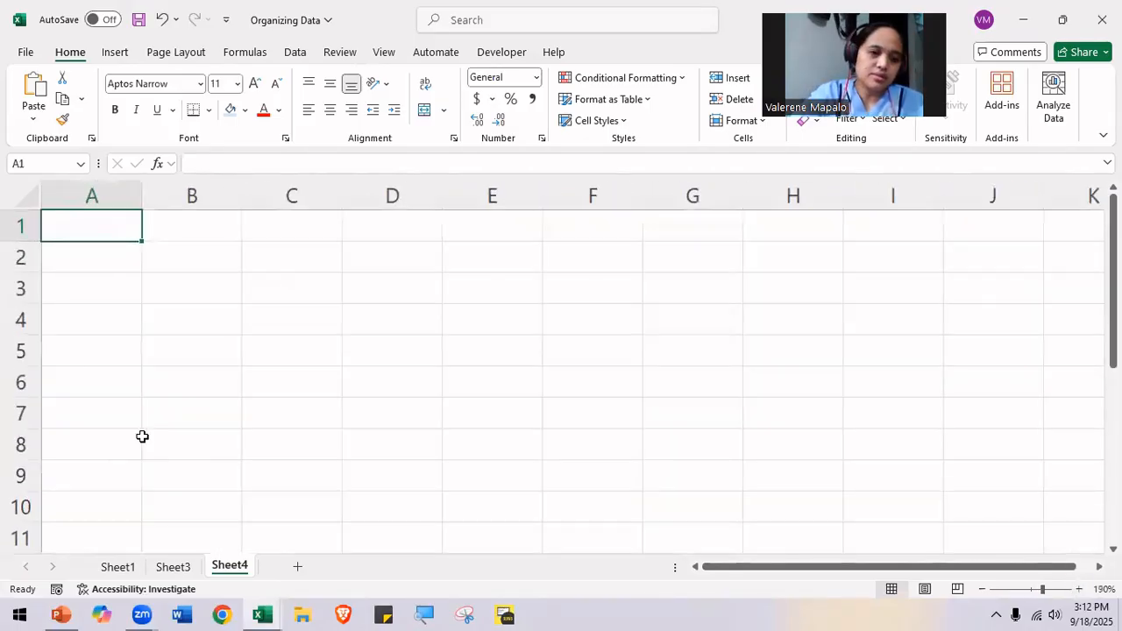
Step: Enter the text All in cell A1 of the new sheet
{"action": "left_click", "coordinate": [93, 253]}
{"action": "left_click", "coordinate": [87, 228]}
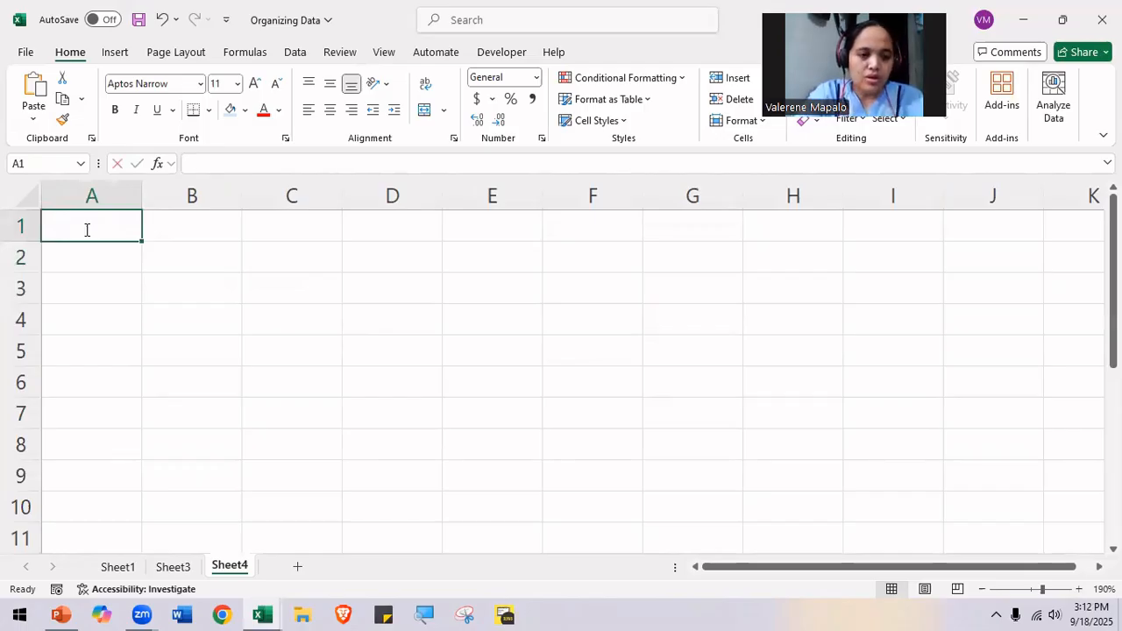
{"action": "type", "text": "All"}
{"action": "key", "text": "Return"}
{"action": "type", "text": "will eb"}
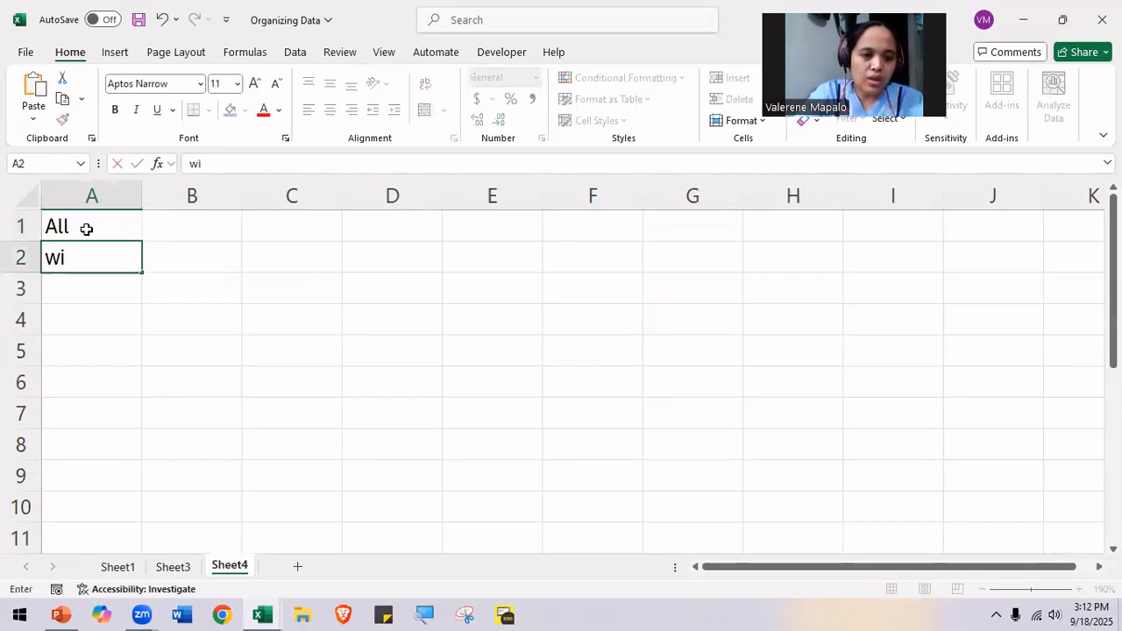
{"action": "key", "text": "BackSpace"}
{"action": "key", "text": "BackSpace"}
{"action": "key", "text": "BackSpace"}
{"action": "key", "text": "BackSpace"}
{"action": "key", "text": "BackSpace"}
{"action": "key", "text": "BackSpace"}
{"action": "key", "text": "BackSpace"}
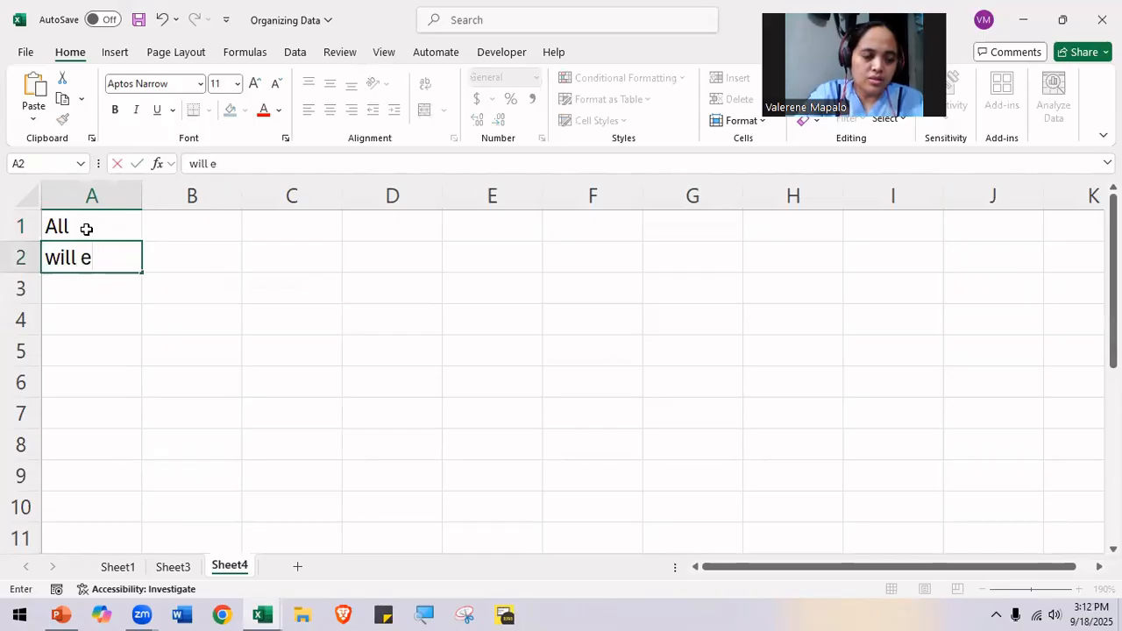
Step: Enter will be, alright and in time. in cells A2, A3 and A4, ending the first two with a trailing space
{"action": "double_click", "coordinate": [86, 228]}
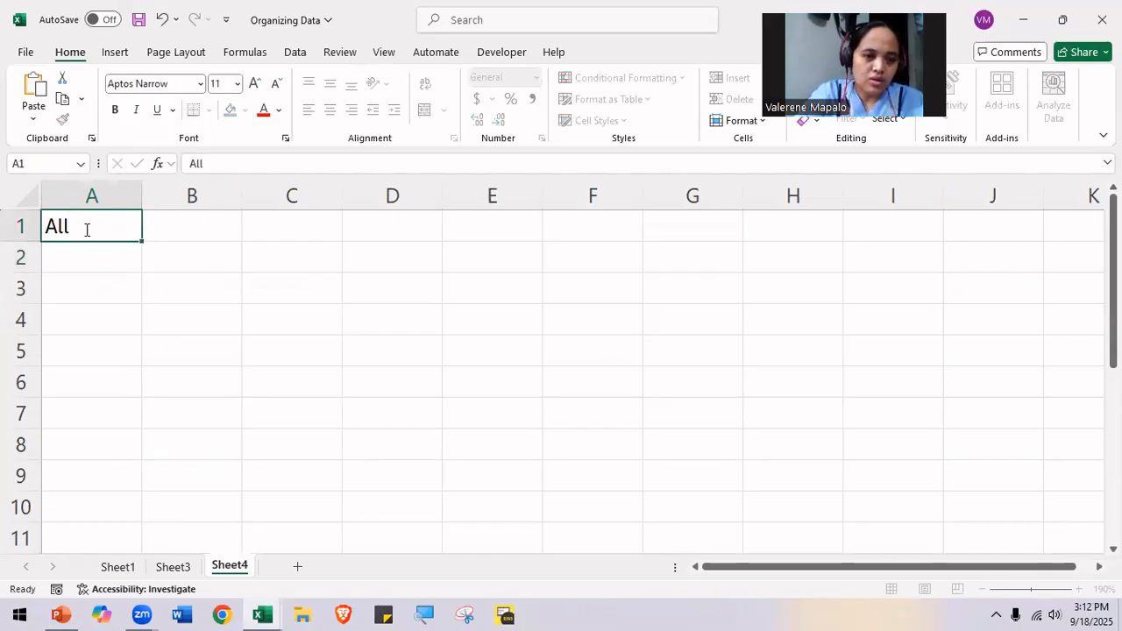
{"action": "key", "text": "Return"}
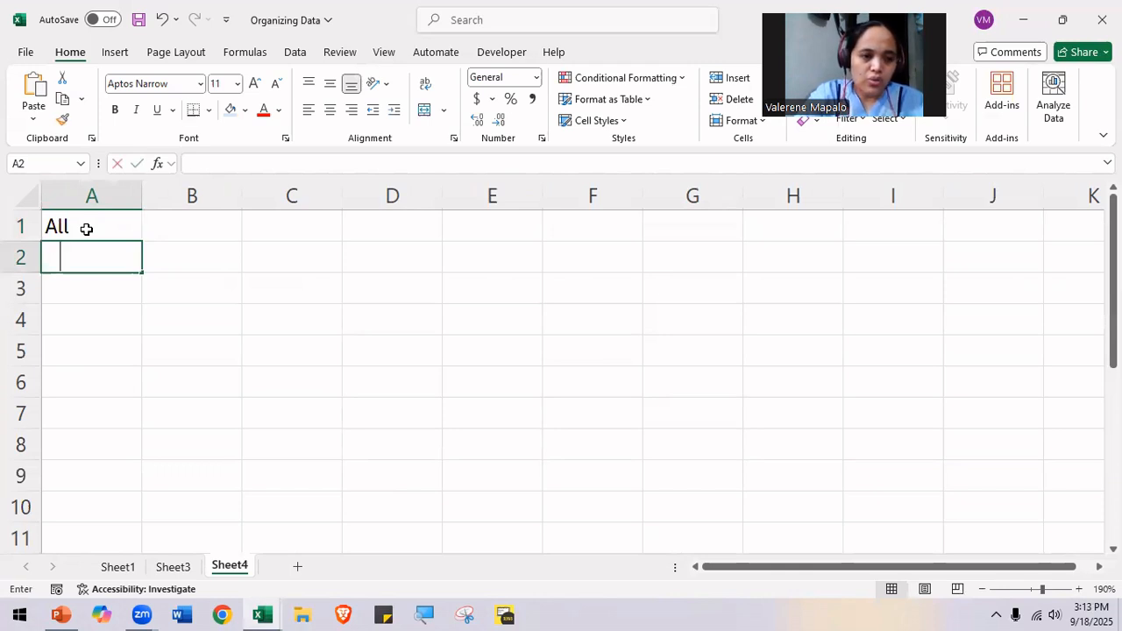
{"action": "type", "text": "will be"}
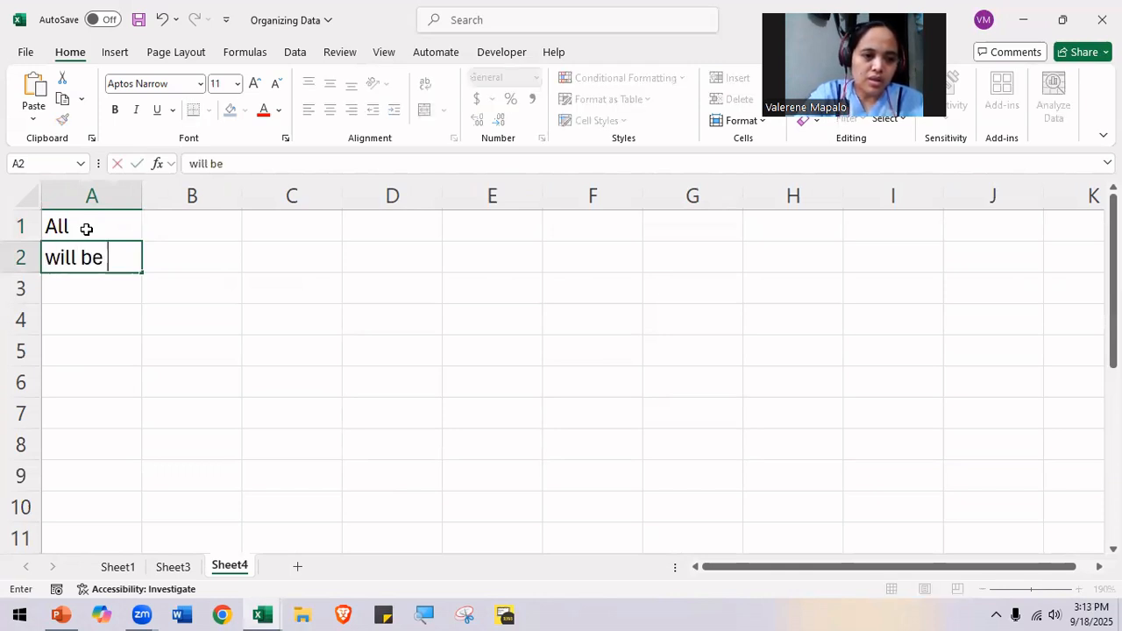
{"action": "key", "text": "Return"}
{"action": "type", "text": "alright"}
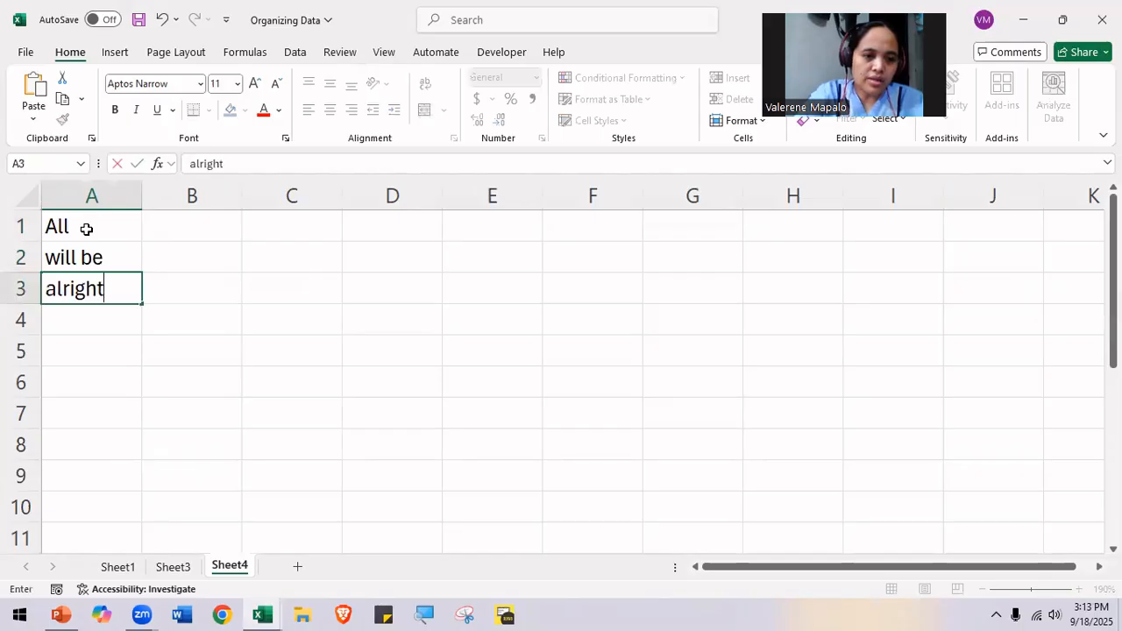
{"action": "key", "text": "Return"}
{"action": "type", "text": "in"}
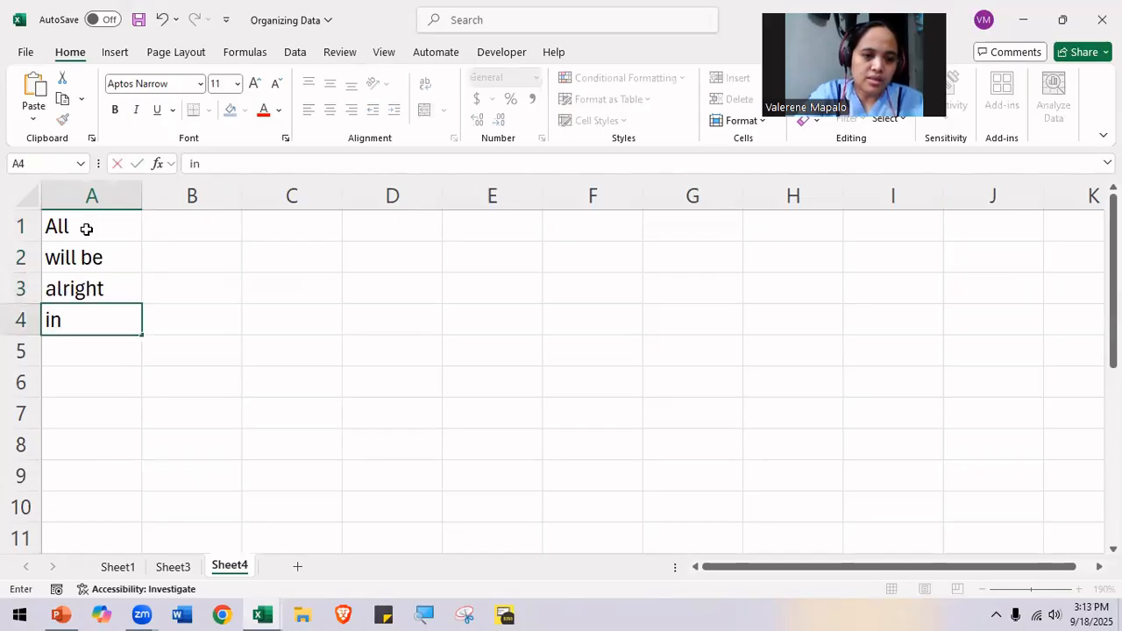
{"action": "type", "text": " time."}
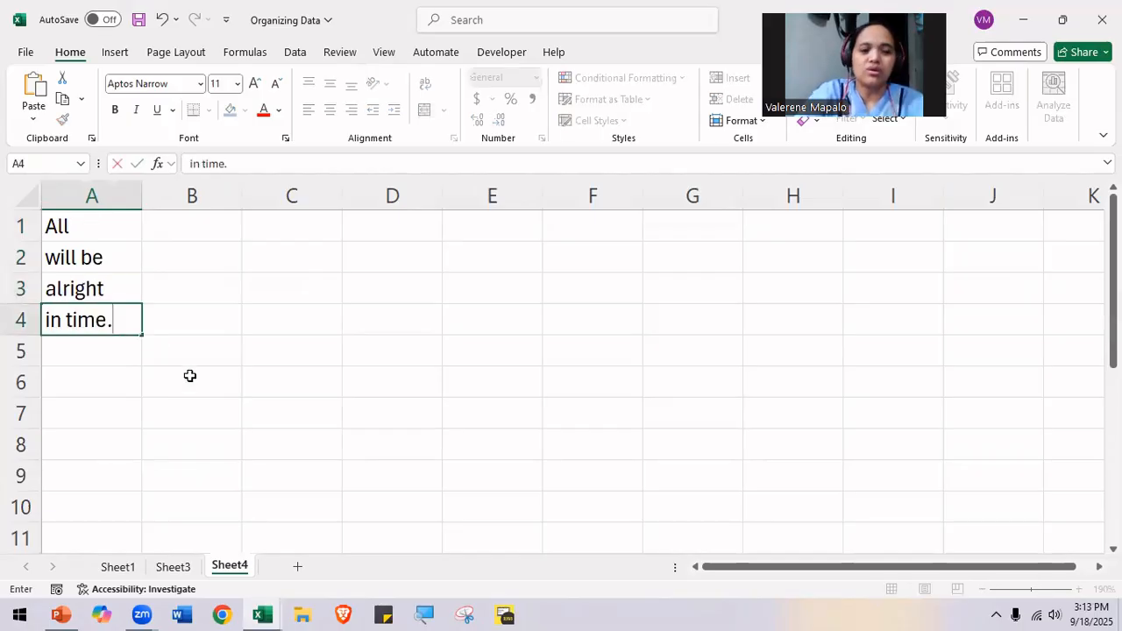
{"action": "left_click", "coordinate": [196, 381]}
Step: Go through the text pieces in cells A1 to A4 and select the empty cell C3
{"action": "left_click_drag", "start_coordinate": [87, 250], "coordinate": [108, 319]}
{"action": "left_click", "coordinate": [117, 226]}
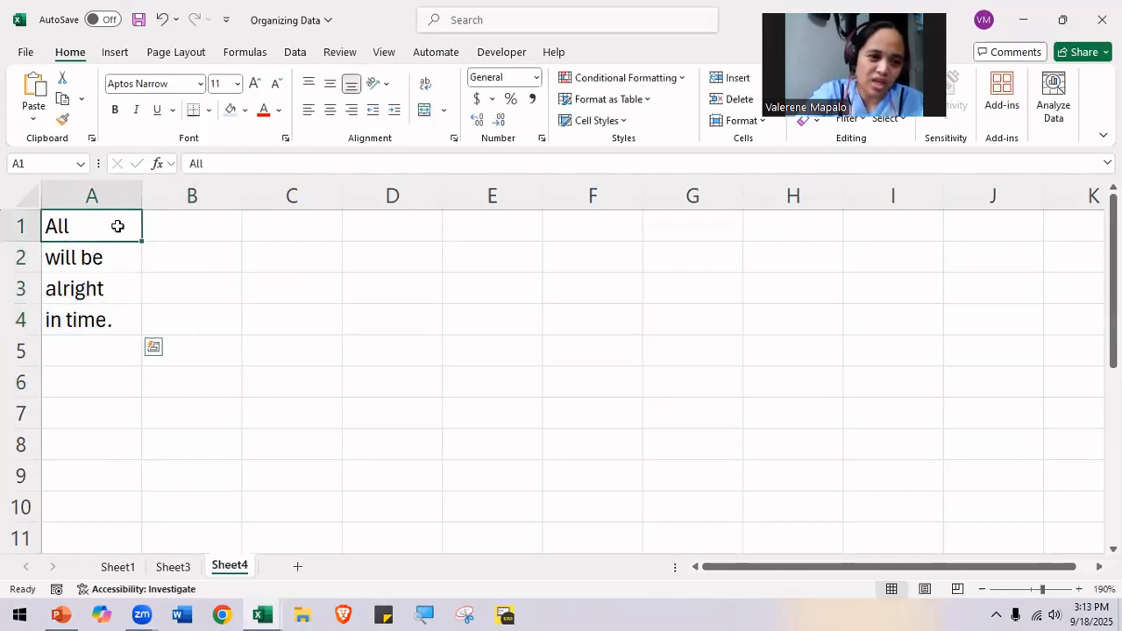
{"action": "key", "text": "Down"}
{"action": "key", "text": "Down"}
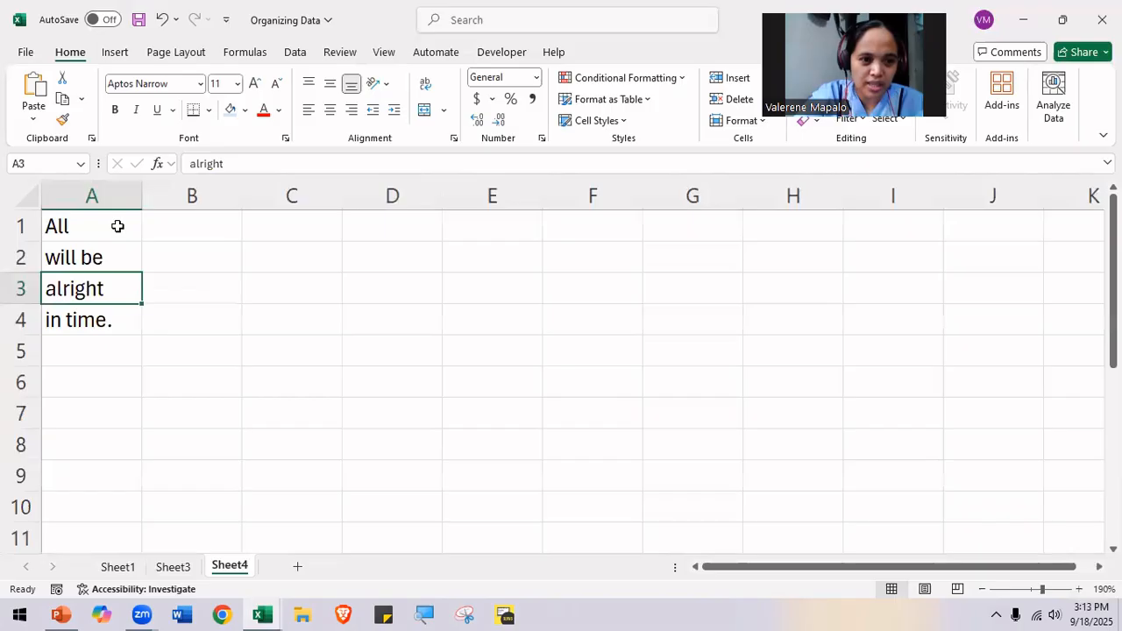
{"action": "key", "text": "Down"}
{"action": "key", "text": "Right"}
{"action": "key", "text": "Right"}
{"action": "key", "text": "Up"}
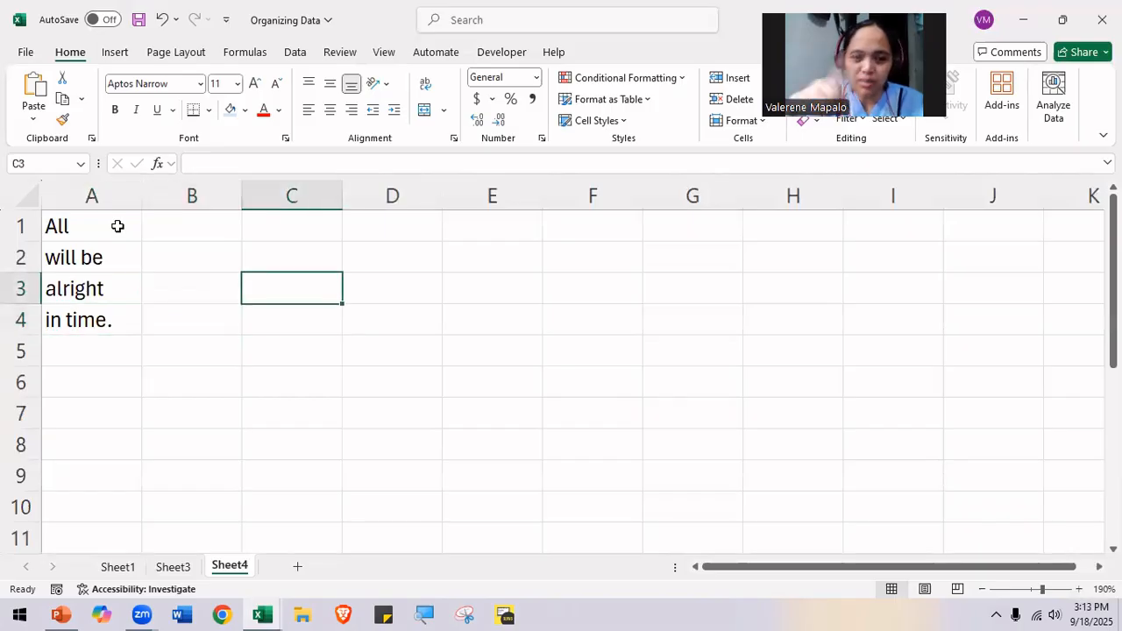
Step: Check the CONCATENATE format on the PowerPoint slide, return to Excel and enter =concatenate(A1,A2,A3,A4) in cell C3
{"action": "key", "text": "alt+Tab"}
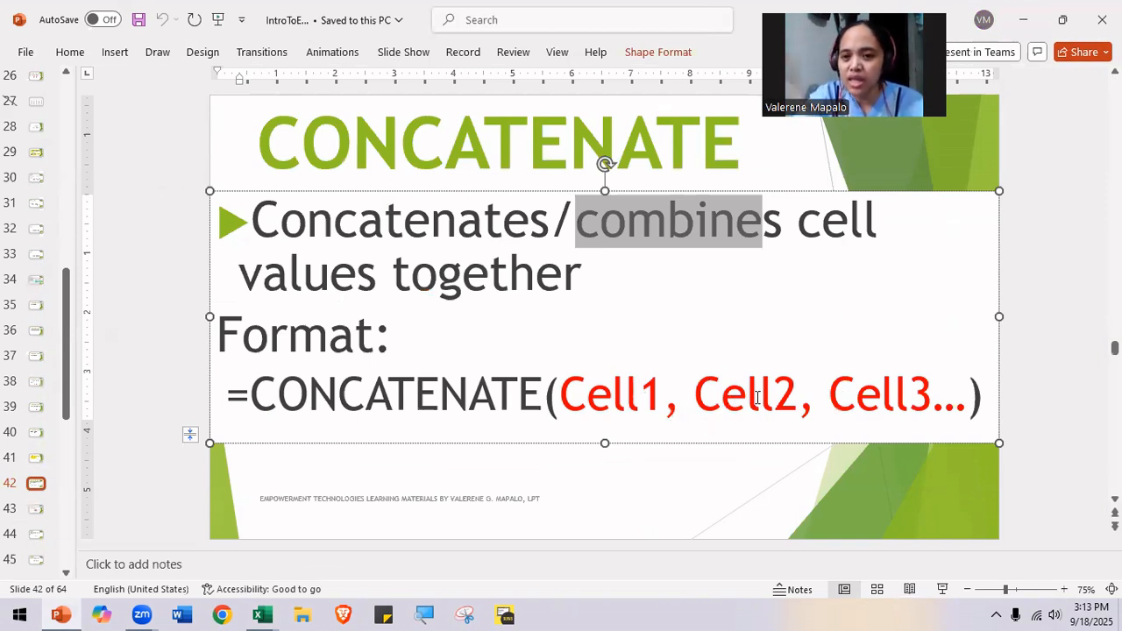
{"action": "key", "text": "alt+Tab"}
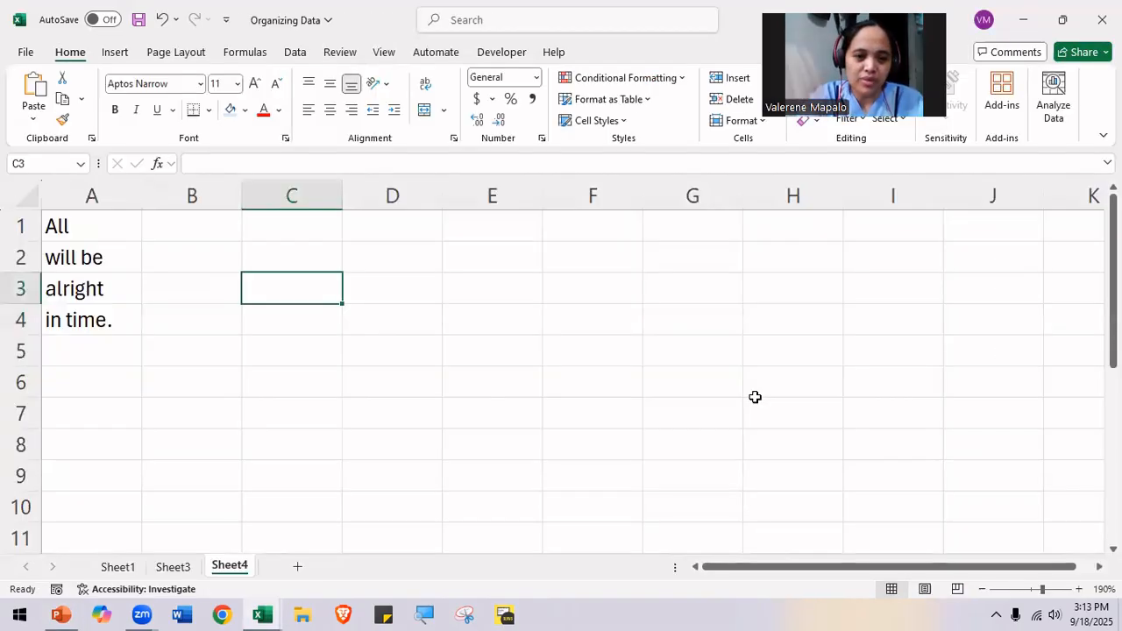
{"action": "type", "text": "="}
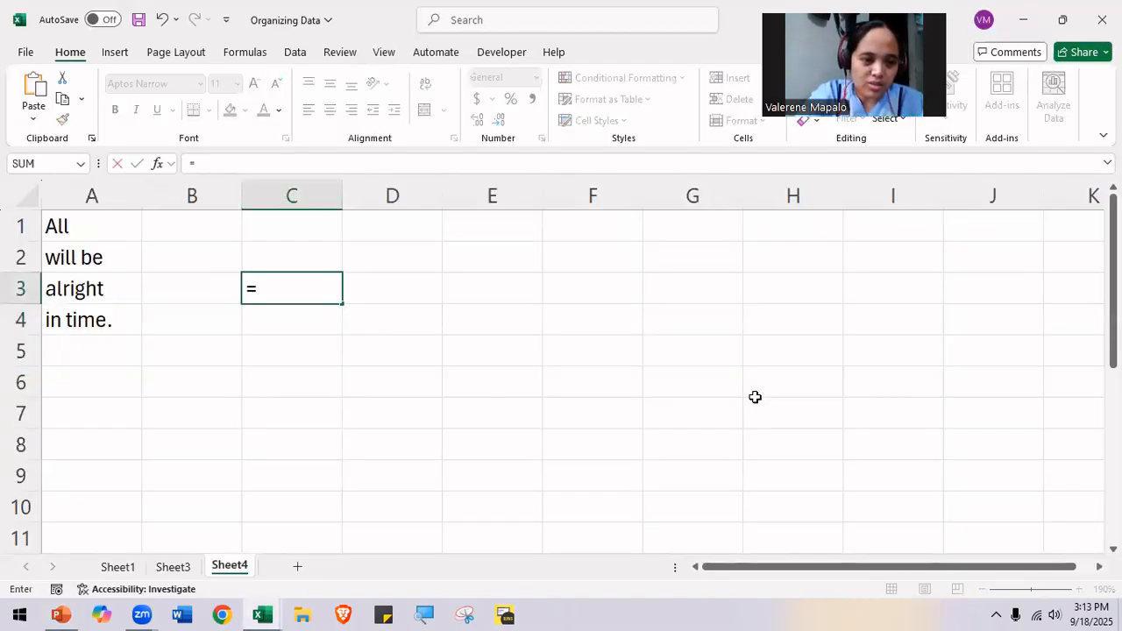
{"action": "type", "text": "c"}
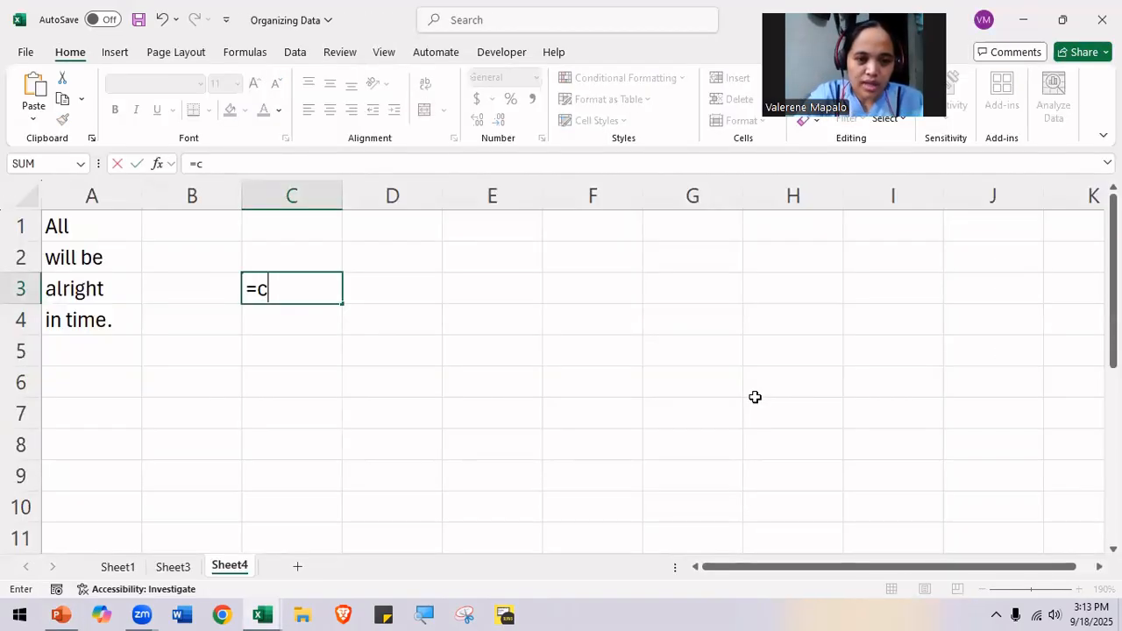
{"action": "type", "text": "oncatenate("}
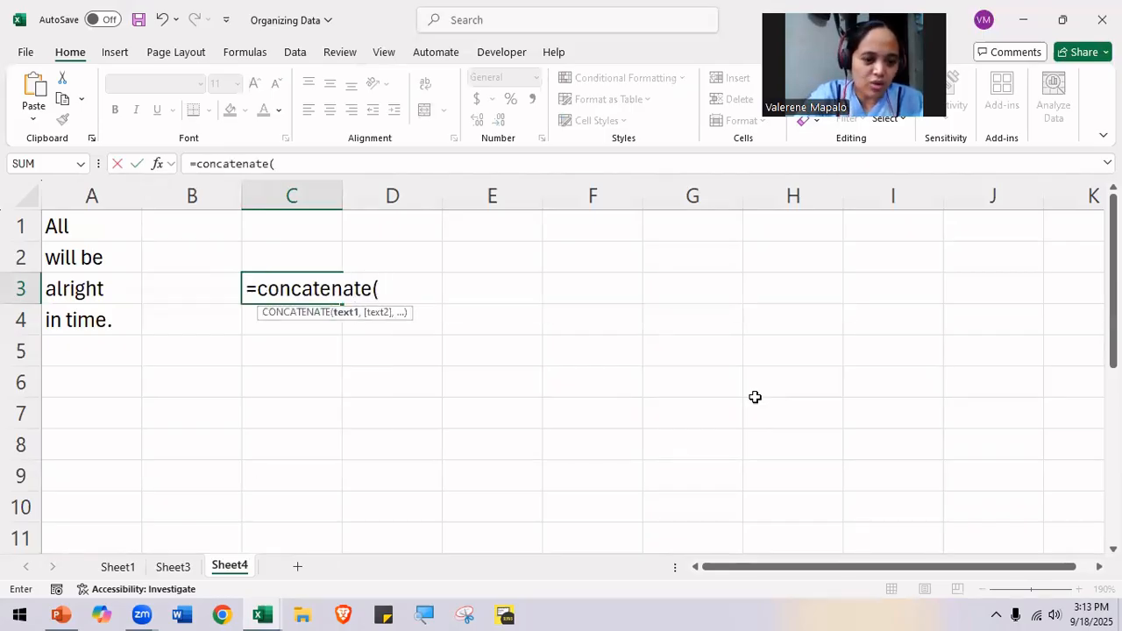
{"action": "type", "text": "A1"}
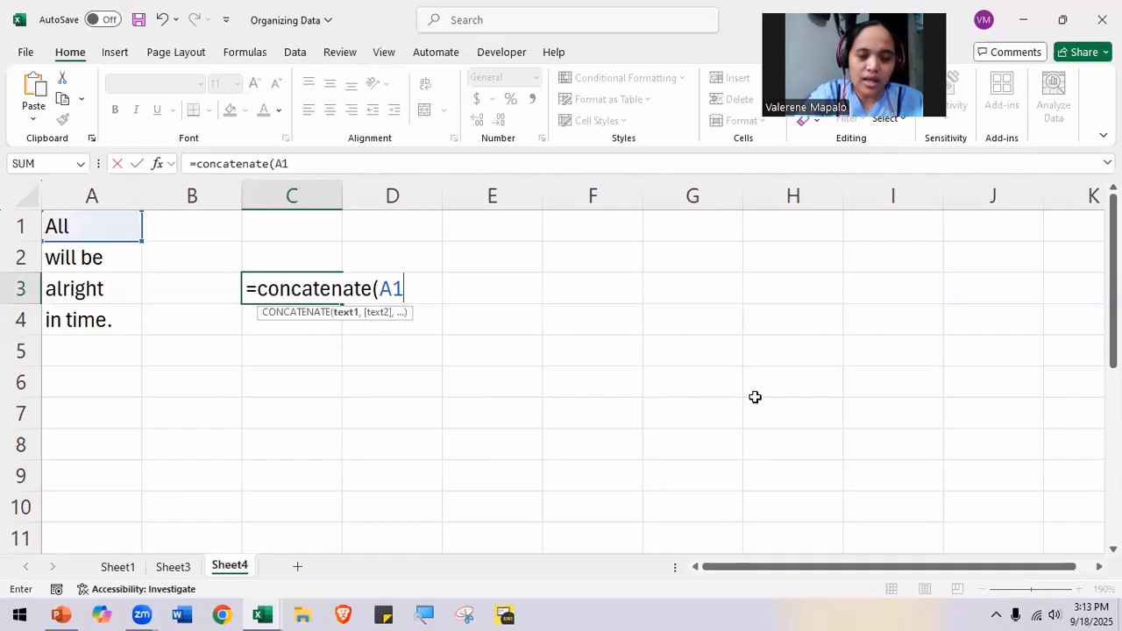
{"action": "type", "text": ",A2,"}
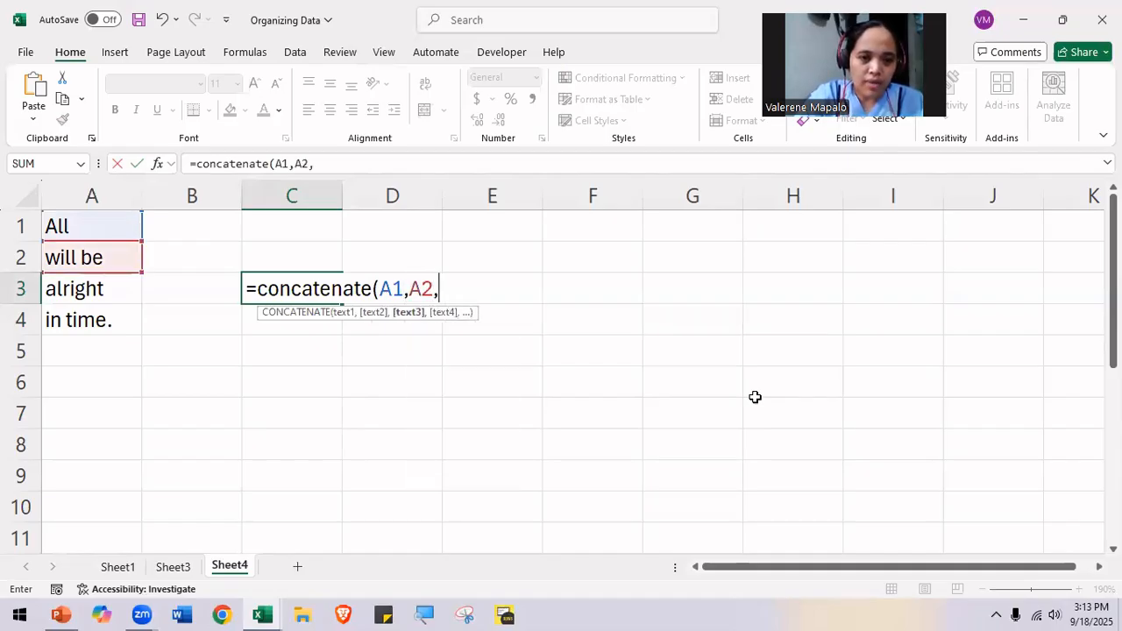
{"action": "type", "text": "A3,A4"}
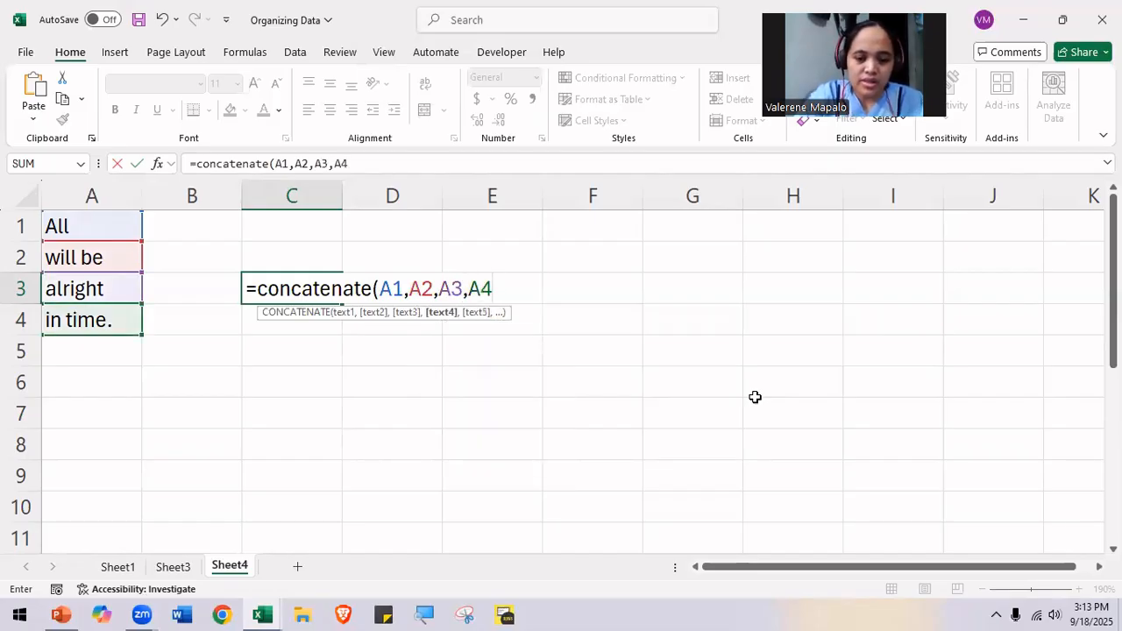
{"action": "type", "text": ")"}
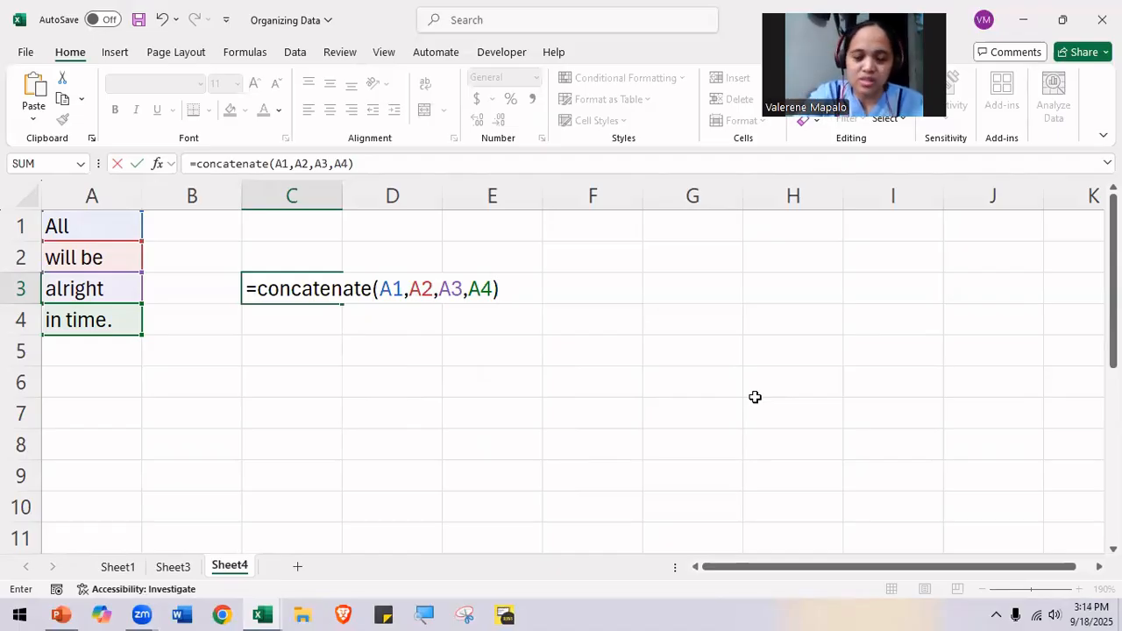
{"action": "key", "text": "Return"}
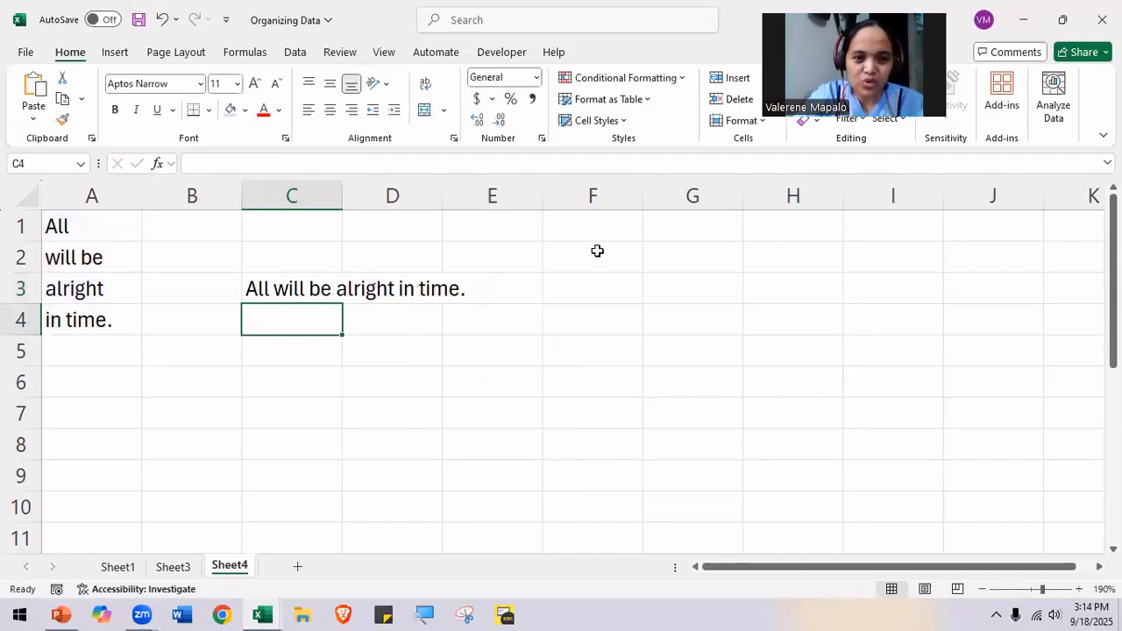
Step: Auto-fit column C to the combined sentence and select C3 to show its formula
{"action": "left_click", "coordinate": [343, 185]}
{"action": "double_click", "coordinate": [343, 186]}
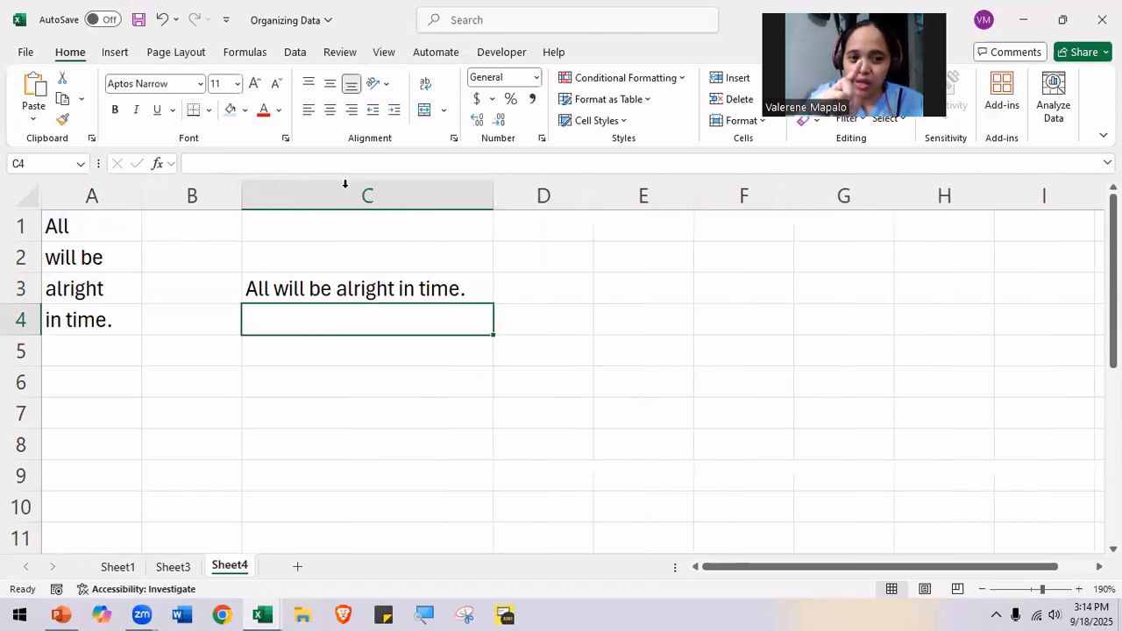
{"action": "key", "text": "Up"}
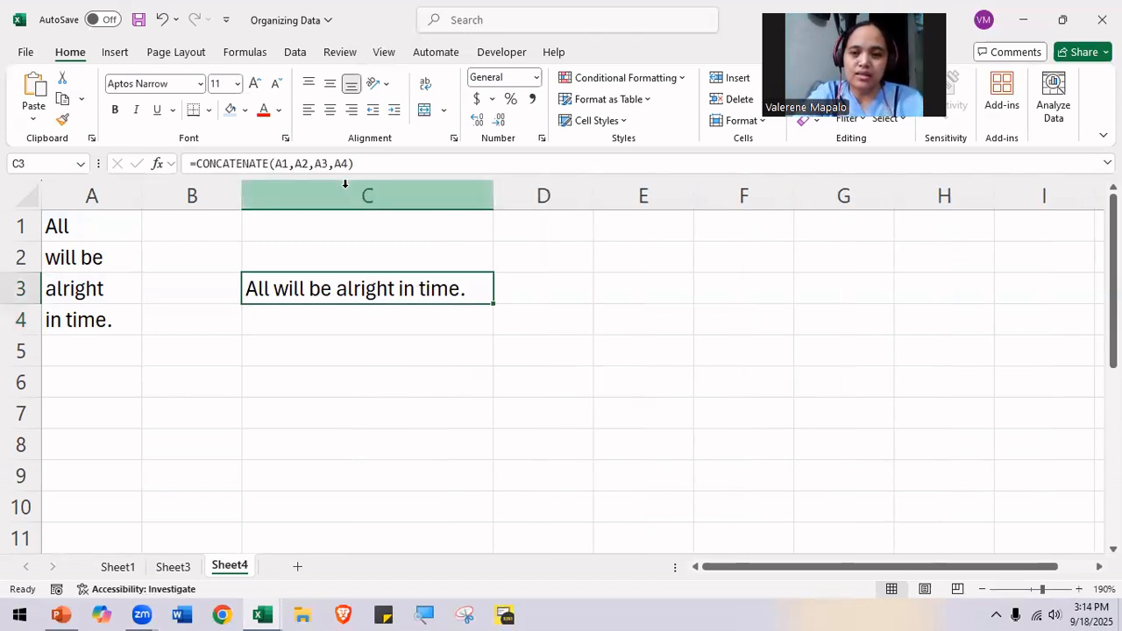
Step: Switch to the PowerPoint presentation, open the CONCATENATION OPERATOR slide 43 and point out the word AMPERSAND
{"action": "key", "text": "alt+Tab"}
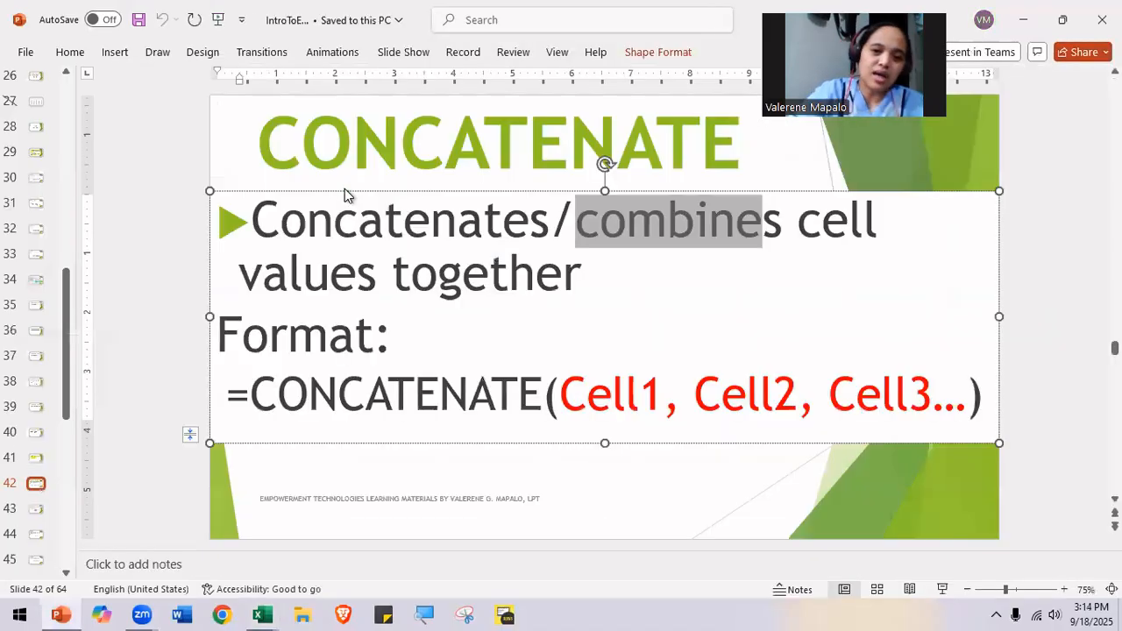
{"action": "left_click", "coordinate": [36, 510]}
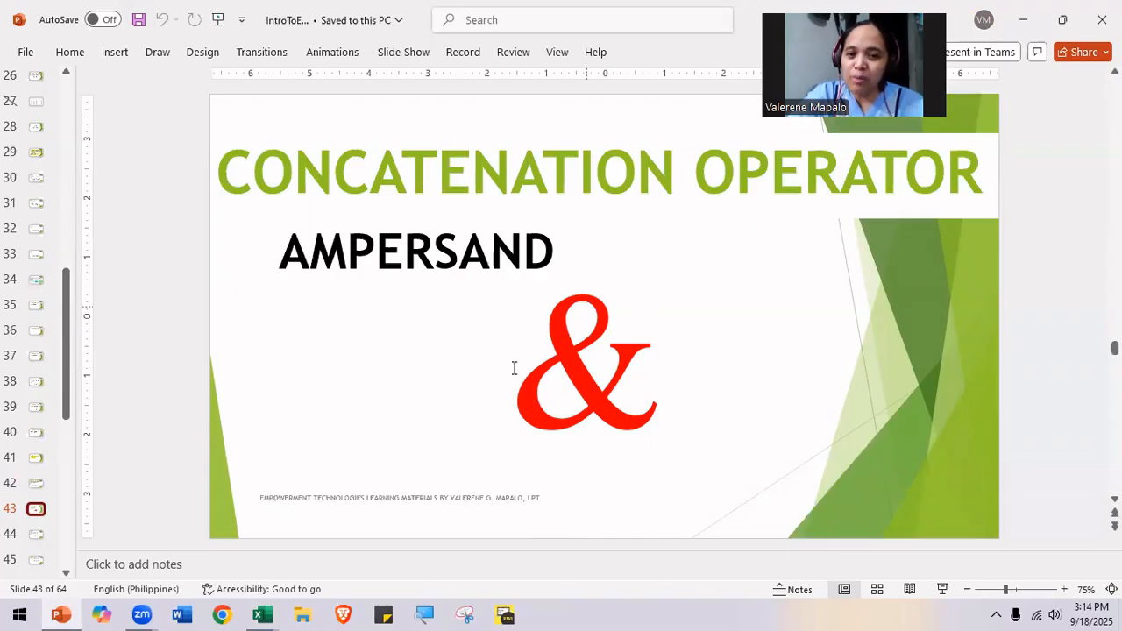
{"action": "left_click", "coordinate": [412, 249]}
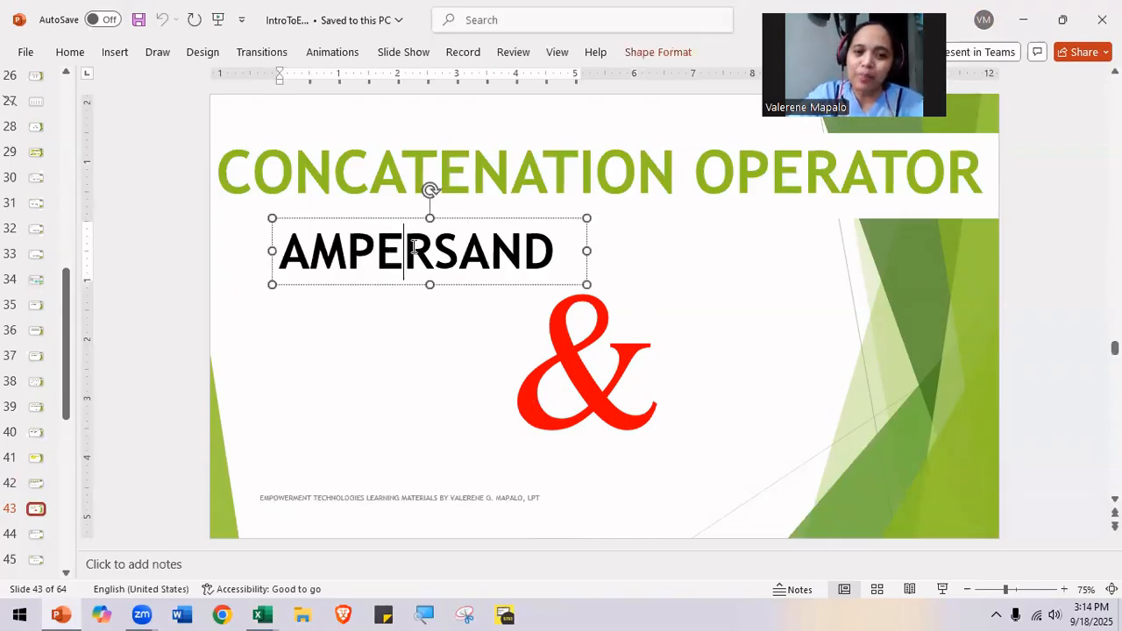
Step: Switch back to the Excel workbook and clear the whole CONCATENATE formula from cell C3
{"action": "key", "text": "alt+Tab"}
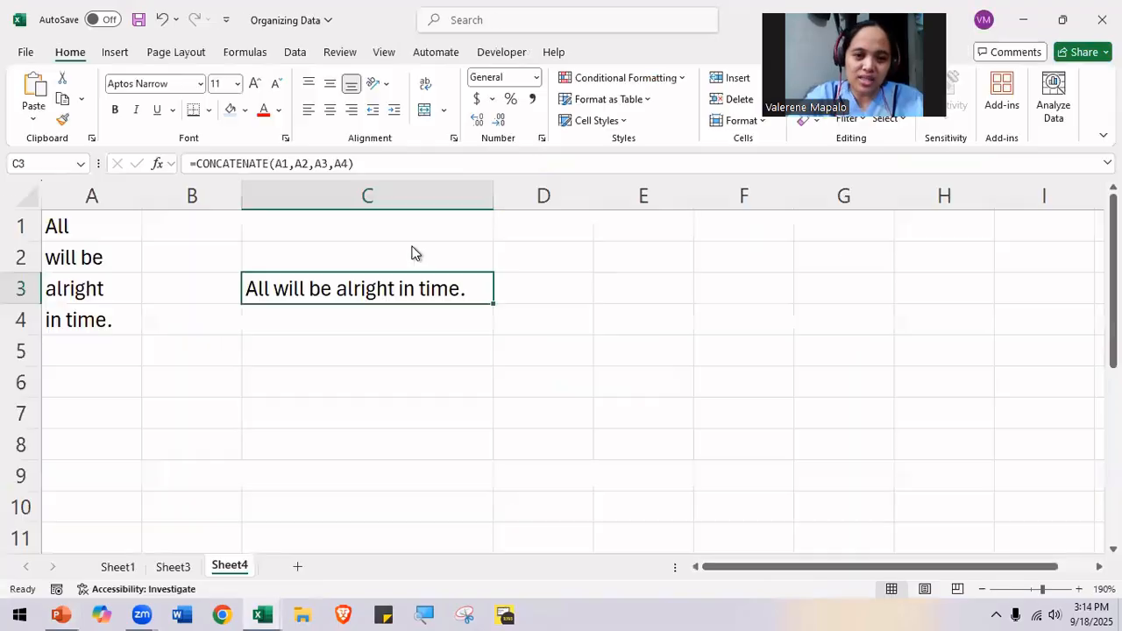
{"action": "left_click", "coordinate": [376, 164]}
{"action": "key", "text": "BackSpace"}
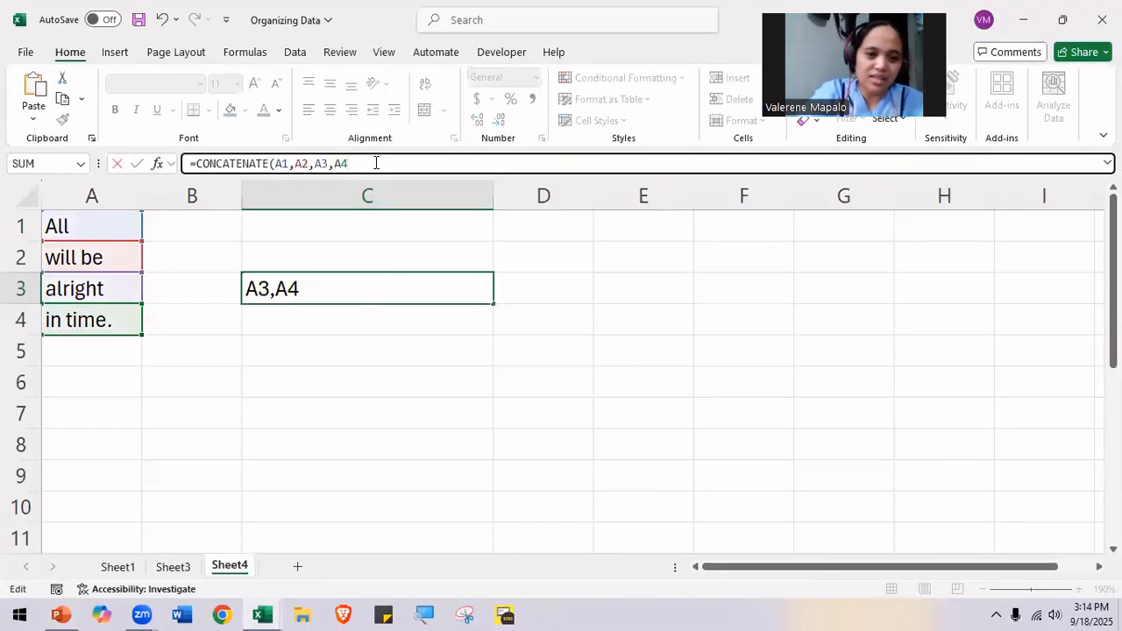
{"action": "key", "text": "BackSpace"}
{"action": "key", "text": "BackSpace"}
{"action": "key", "text": "BackSpace"}
{"action": "key", "text": "BackSpace"}
{"action": "key", "text": "BackSpace"}
{"action": "key", "text": "BackSpace"}
{"action": "key", "text": "BackSpace"}
{"action": "key", "text": "BackSpace"}
{"action": "key", "text": "BackSpace"}
{"action": "key", "text": "BackSpace"}
{"action": "key", "text": "BackSpace"}
{"action": "key", "text": "BackSpace"}
{"action": "key", "text": "BackSpace"}
{"action": "key", "text": "BackSpace"}
{"action": "key", "text": "BackSpace"}
{"action": "key", "text": "BackSpace"}
{"action": "key", "text": "BackSpace"}
{"action": "key", "text": "BackSpace"}
{"action": "key", "text": "BackSpace"}
{"action": "key", "text": "BackSpace"}
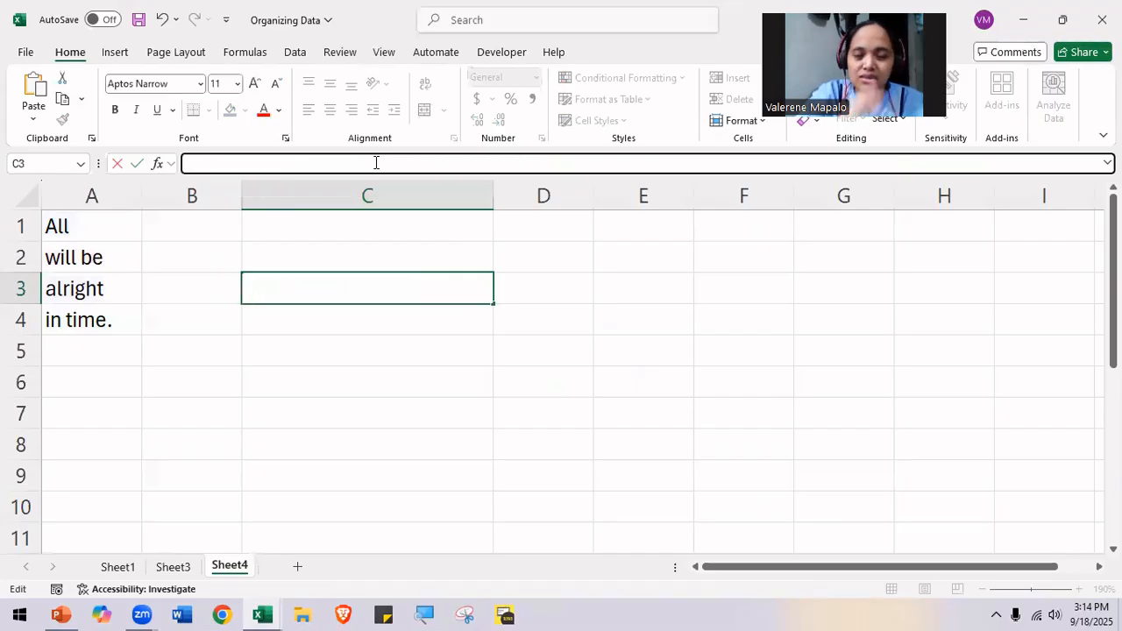
Step: Enter the formula =A1&A2&A3&A4 in cell C3 to join the four text pieces with the ampersand operator
{"action": "type", "text": "="}
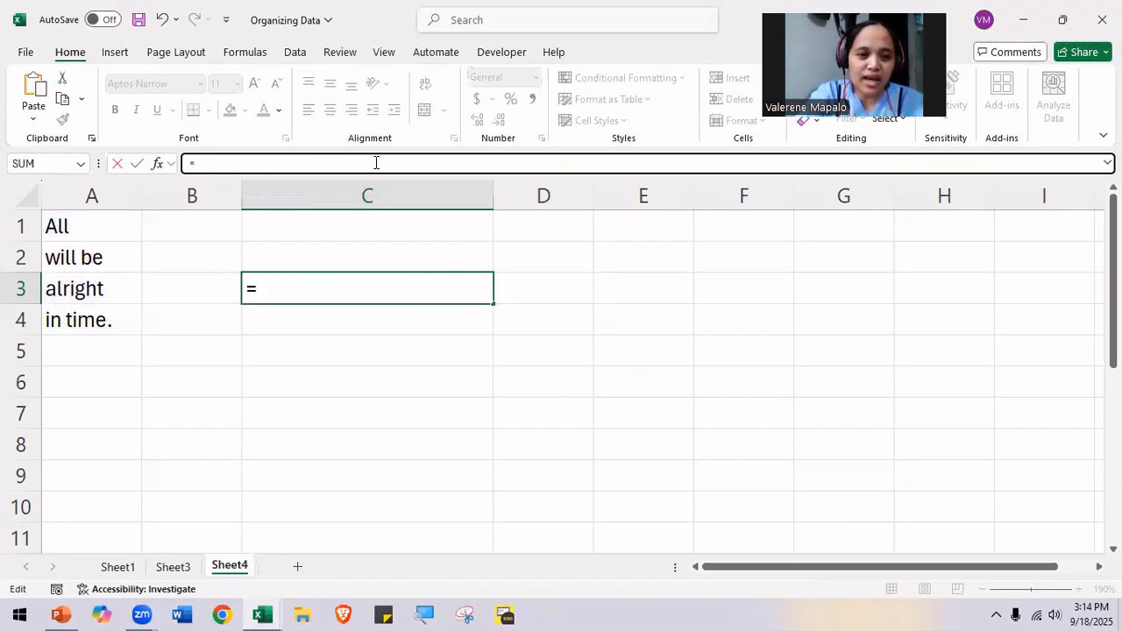
{"action": "type", "text": "A1&A2"}
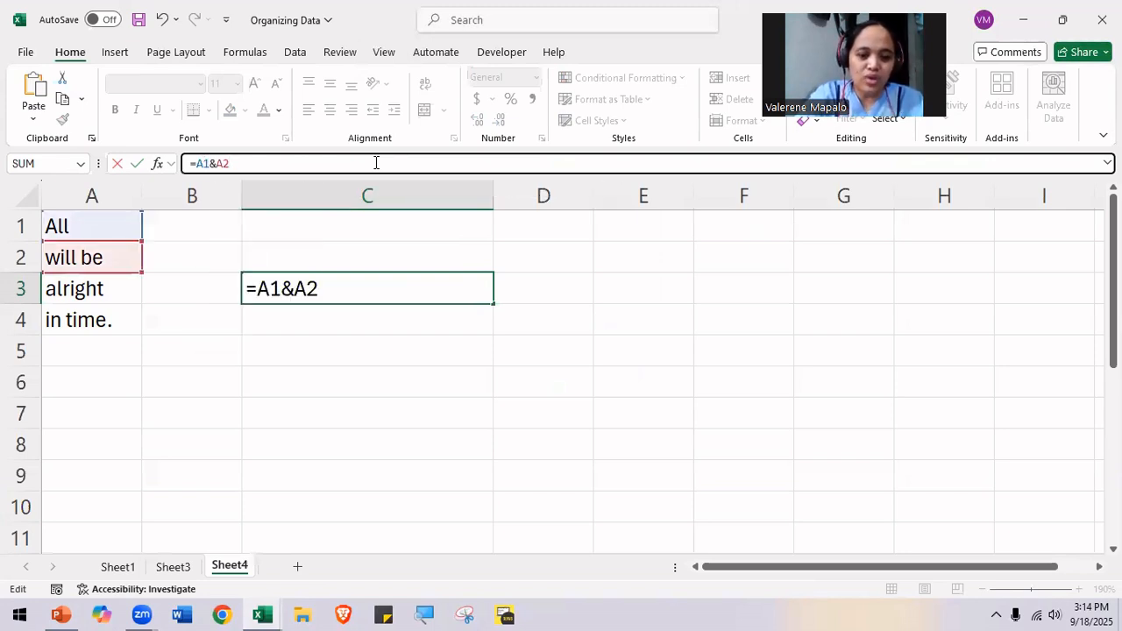
{"action": "type", "text": "&A"}
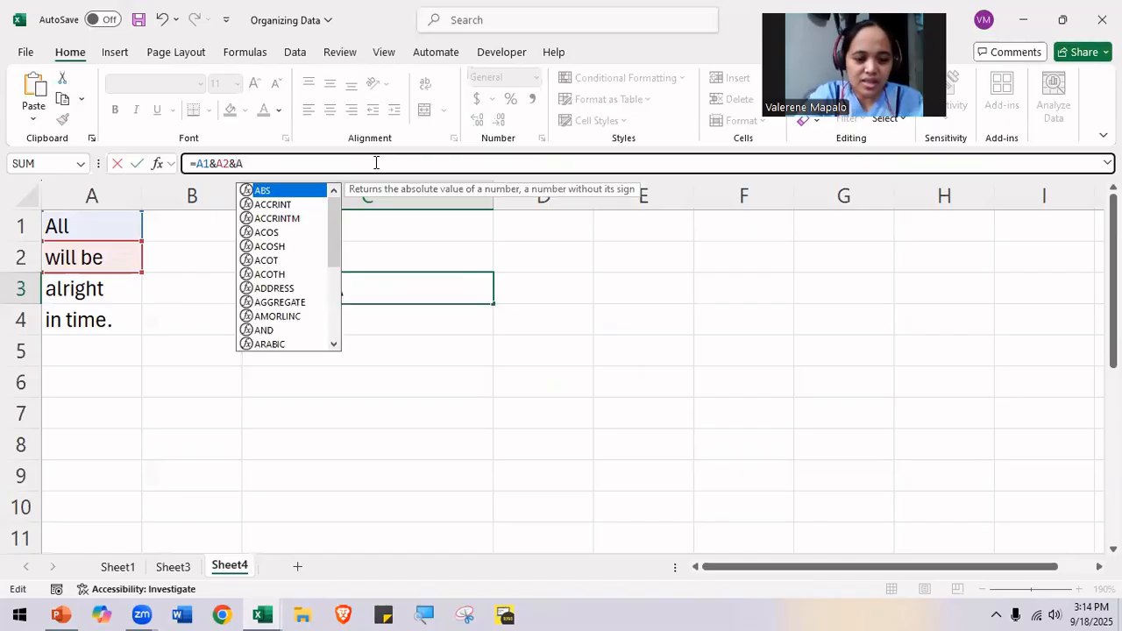
{"action": "type", "text": "3&A4"}
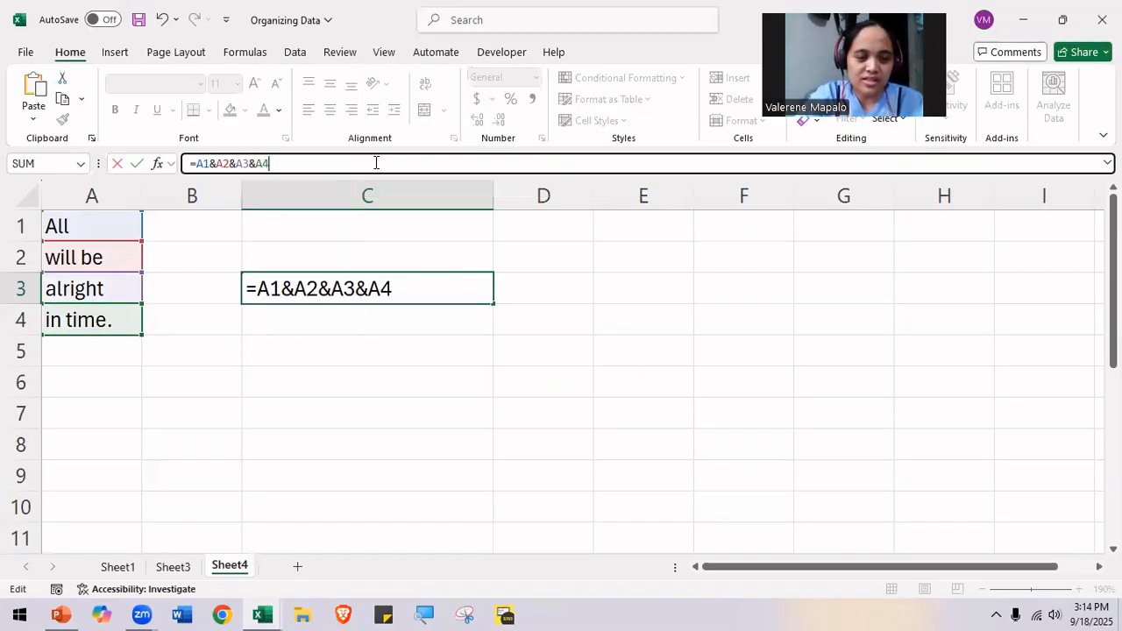
{"action": "key", "text": "Return"}
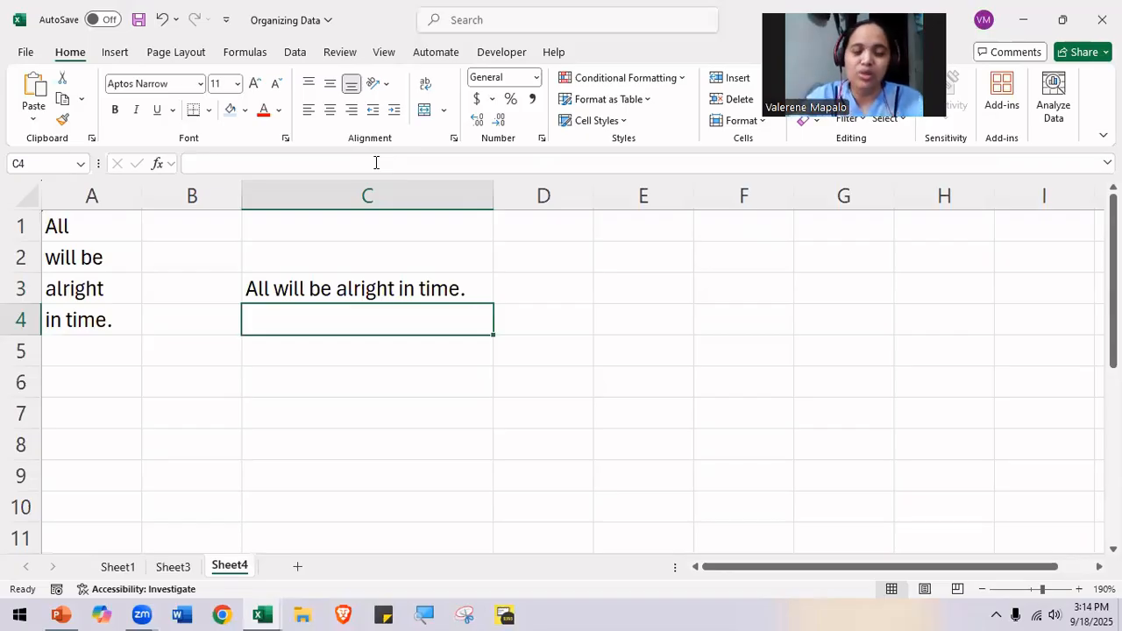
Step: Switch to the PowerPoint presentation and move on from the concatenation slides to the SQRT slide 44
{"action": "key", "text": "alt+Tab"}
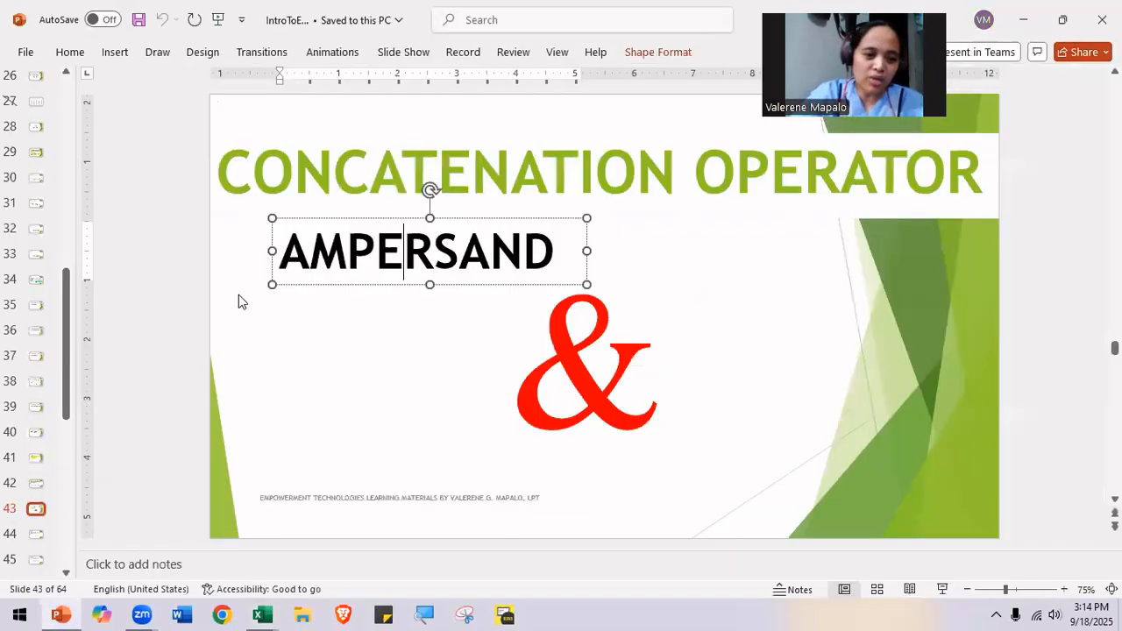
{"action": "key", "text": "Page_Up"}
{"action": "left_click", "coordinate": [38, 510]}
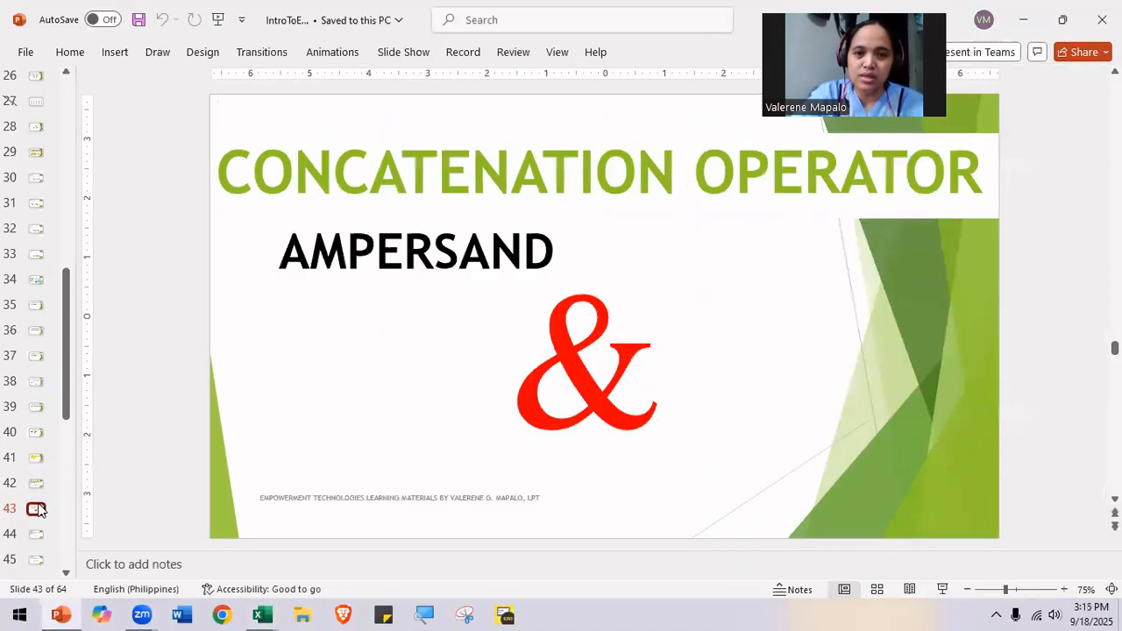
{"action": "key", "text": "Page_Down"}
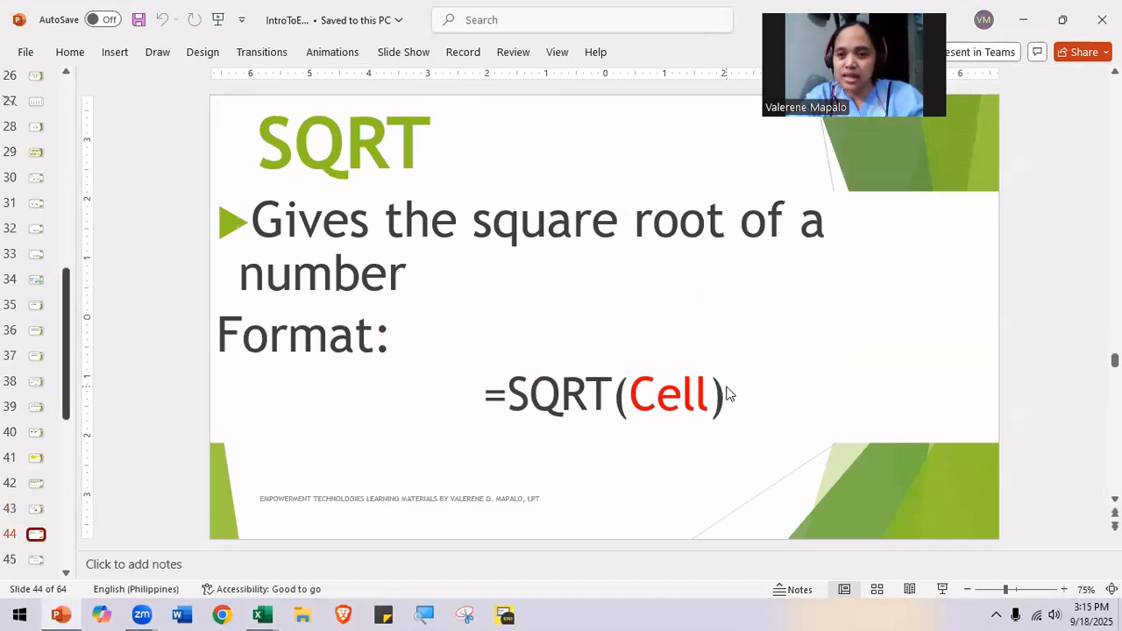
Step: Switch to the Excel workbook and open Sheet3, which holds the grades table
{"action": "key", "text": "alt+Tab"}
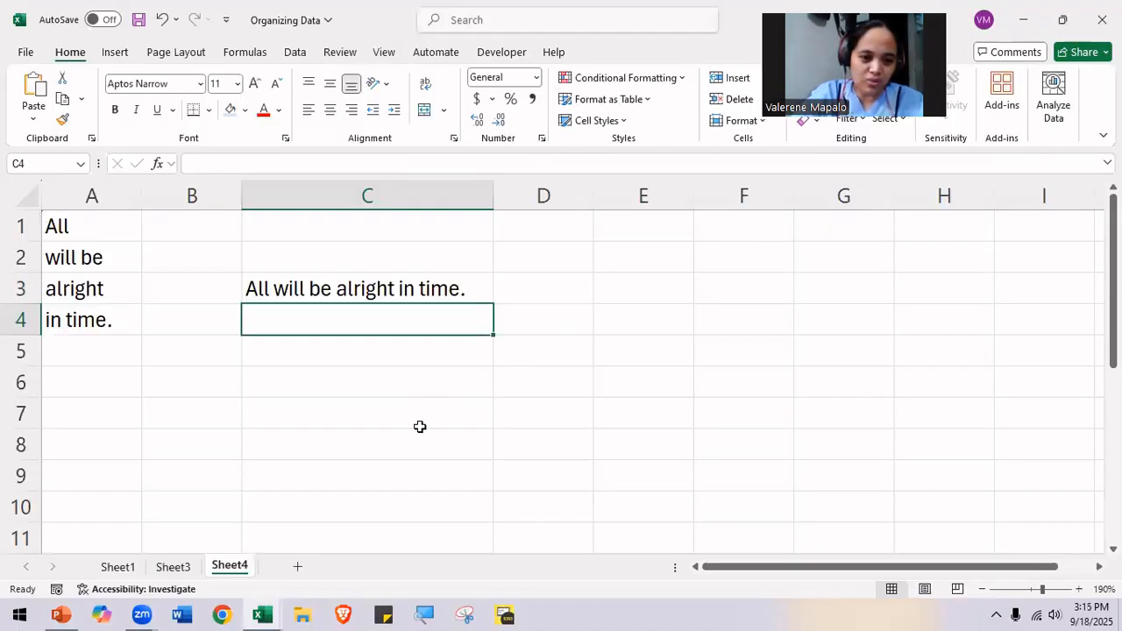
{"action": "left_click", "coordinate": [453, 441]}
{"action": "mouse_move", "coordinate": [135, 604]}
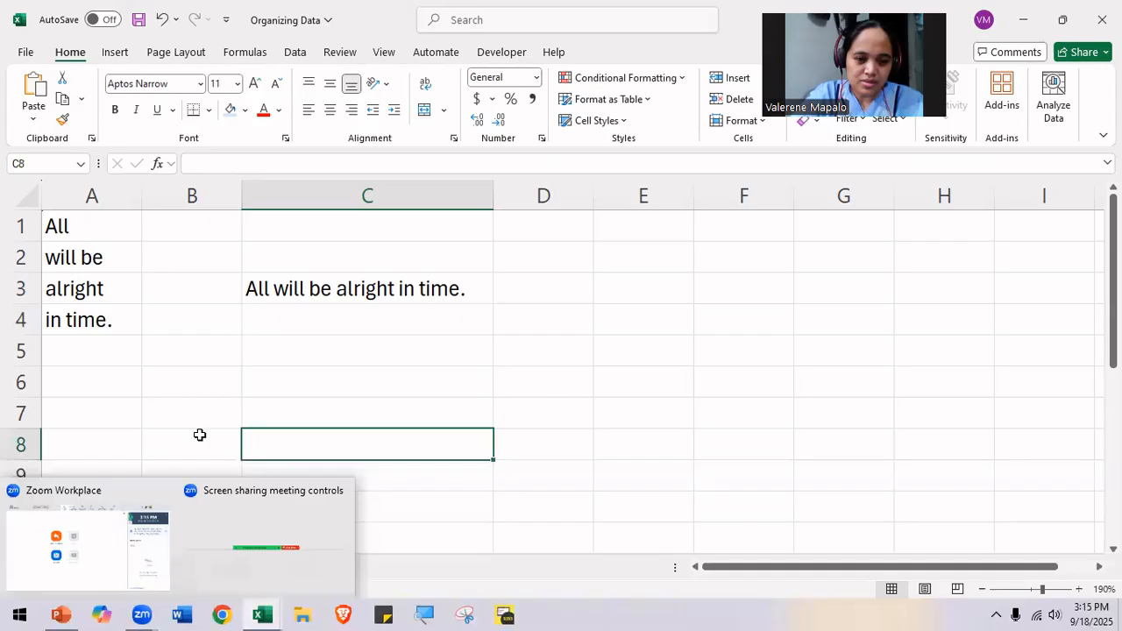
{"action": "left_click", "coordinate": [183, 567]}
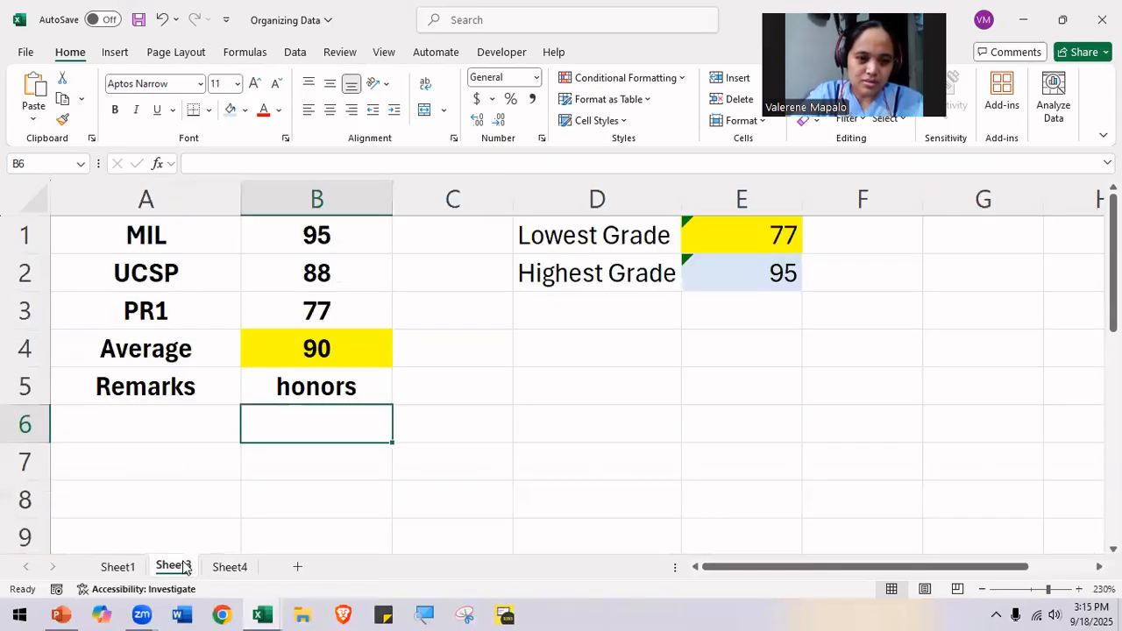
{"action": "left_click", "coordinate": [128, 568]}
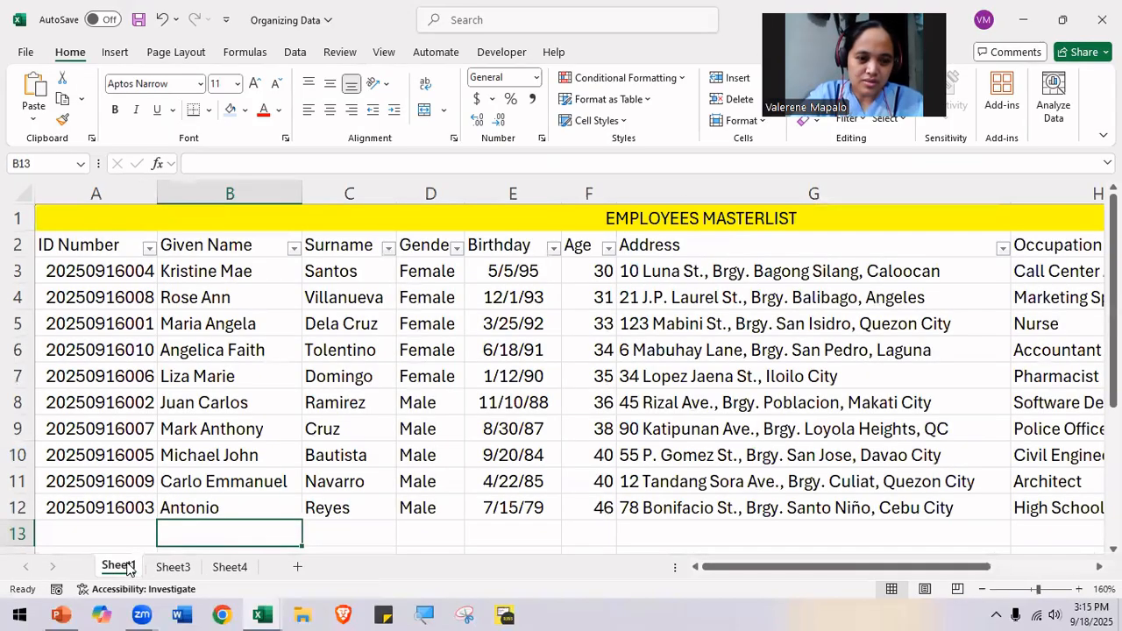
{"action": "left_click", "coordinate": [172, 568]}
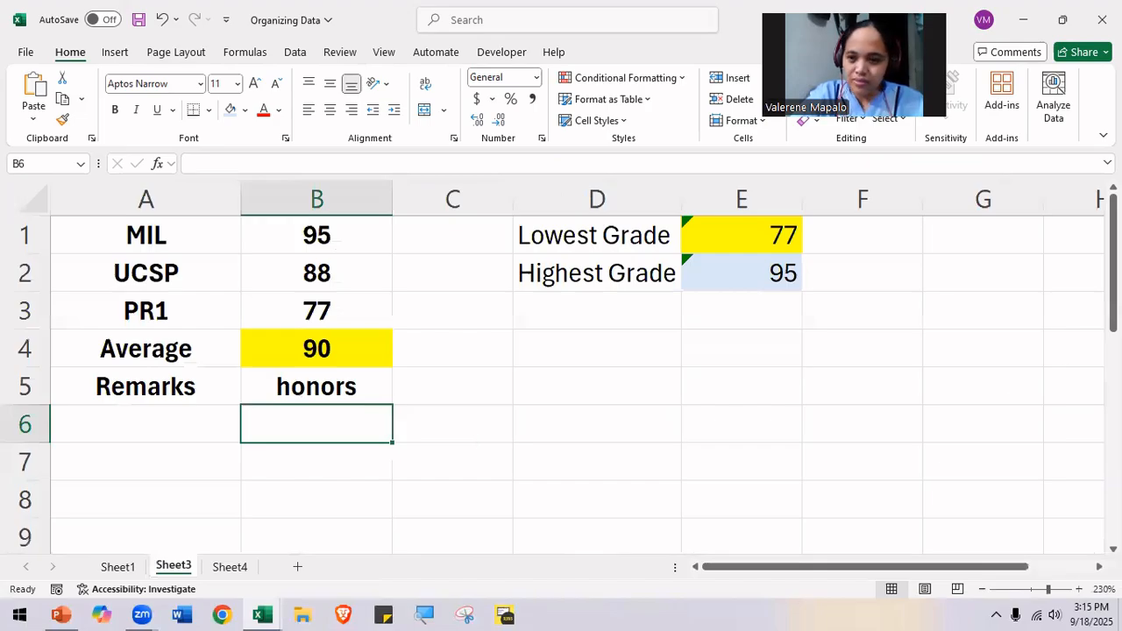
Step: Enter the number 144 in cell A10 of Sheet3, beside the yellow cell
{"action": "scroll", "coordinate": [561, 386], "scroll_direction": "down", "scroll_amount": 3}
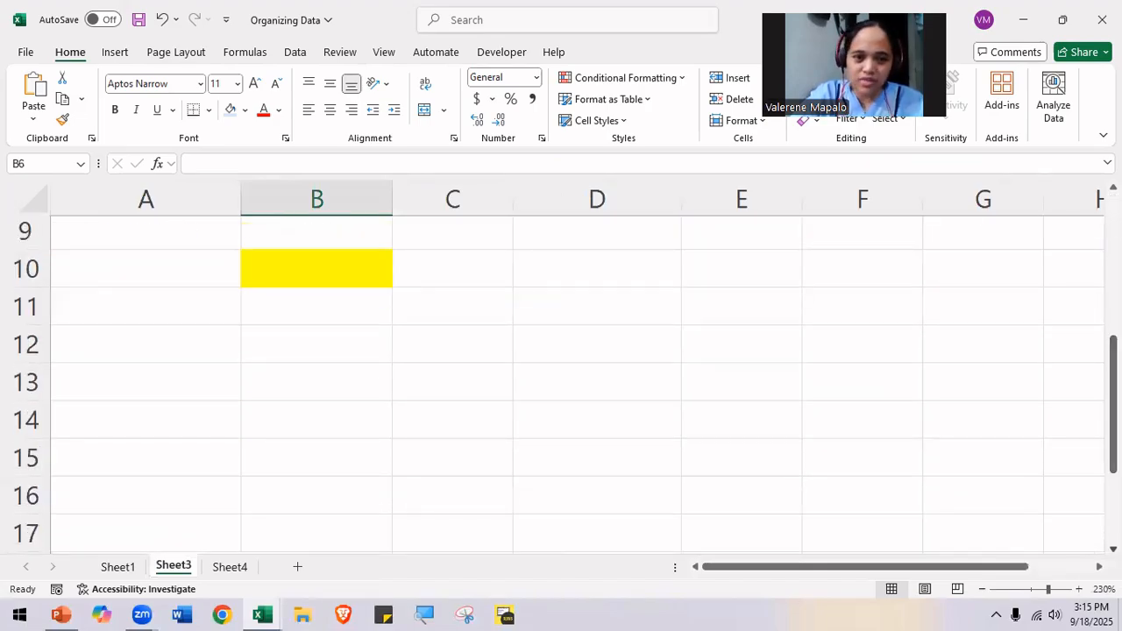
{"action": "scroll", "coordinate": [608, 335], "scroll_direction": "down", "scroll_amount": 1}
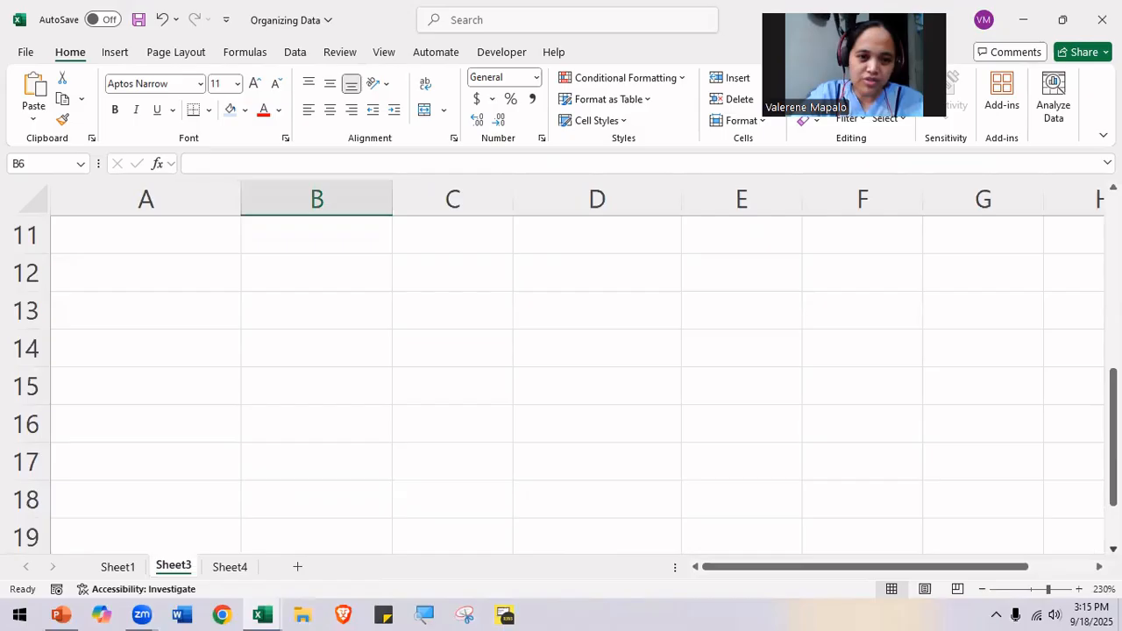
{"action": "left_click", "coordinate": [218, 234]}
{"action": "key", "text": "Up"}
{"action": "type", "text": "144"}
{"action": "key", "text": "Tab"}
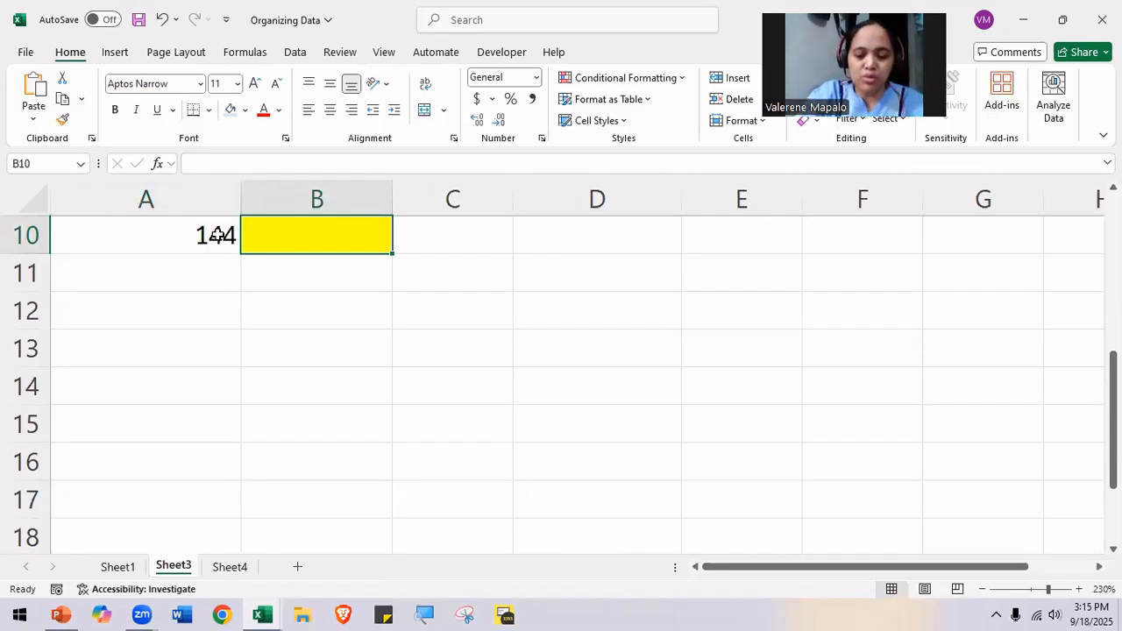
Step: Enter the formula =SQRT(A10) in cell B10 and review the number cell and the formula cell
{"action": "type", "text": "="}
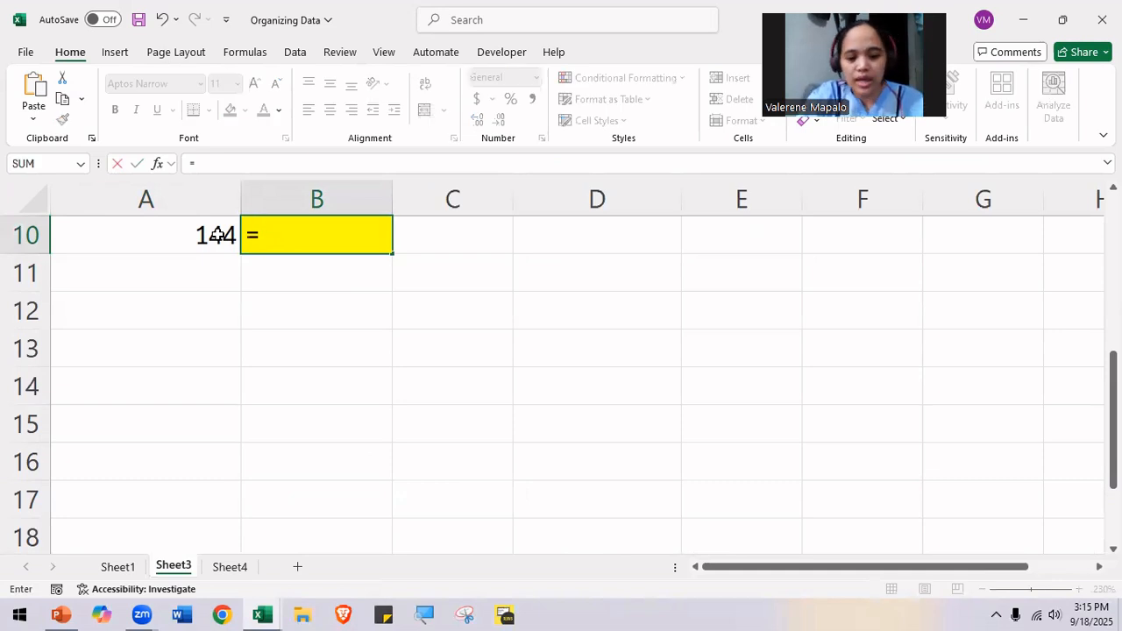
{"action": "type", "text": "SQRT("}
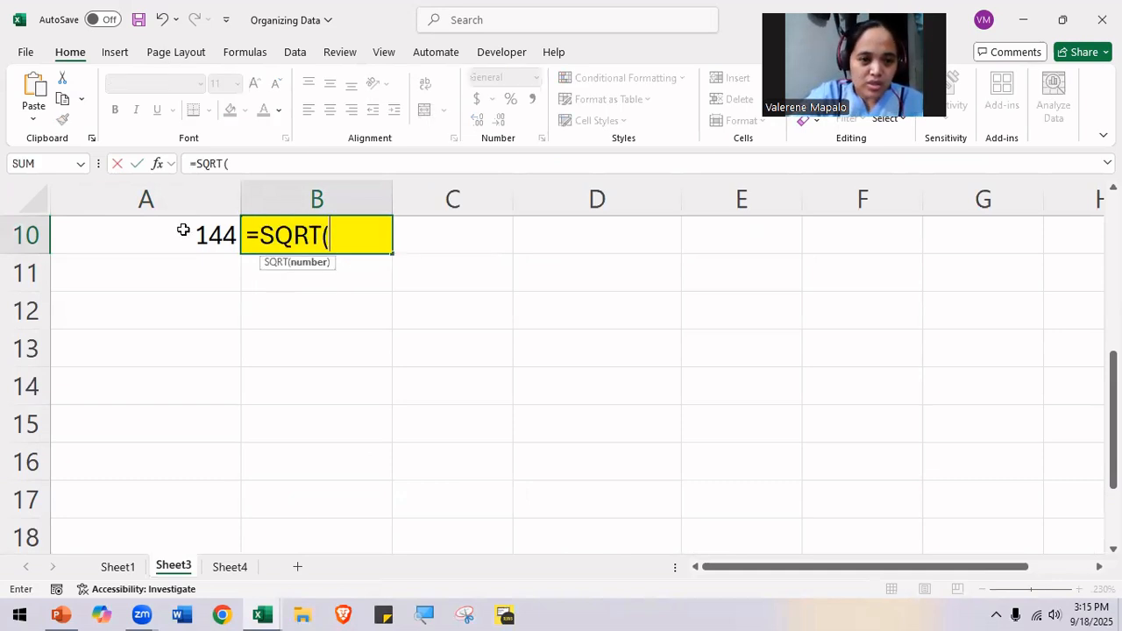
{"action": "left_click", "coordinate": [230, 236]}
{"action": "type", "text": ")"}
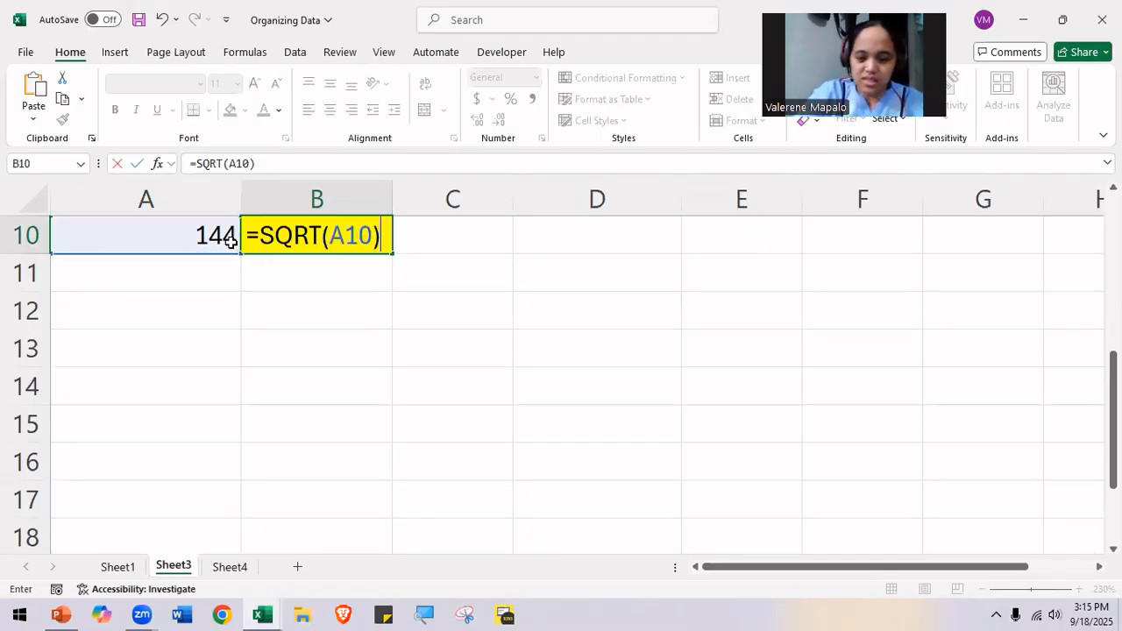
{"action": "key", "text": "Return"}
{"action": "left_click", "coordinate": [231, 241]}
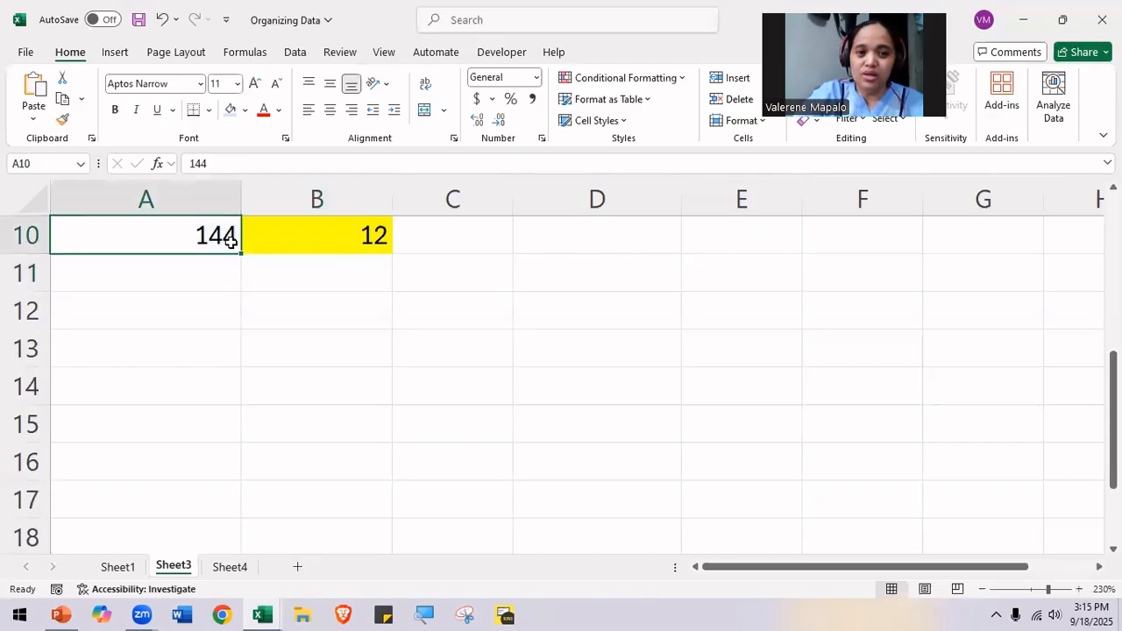
{"action": "key", "text": "Right"}
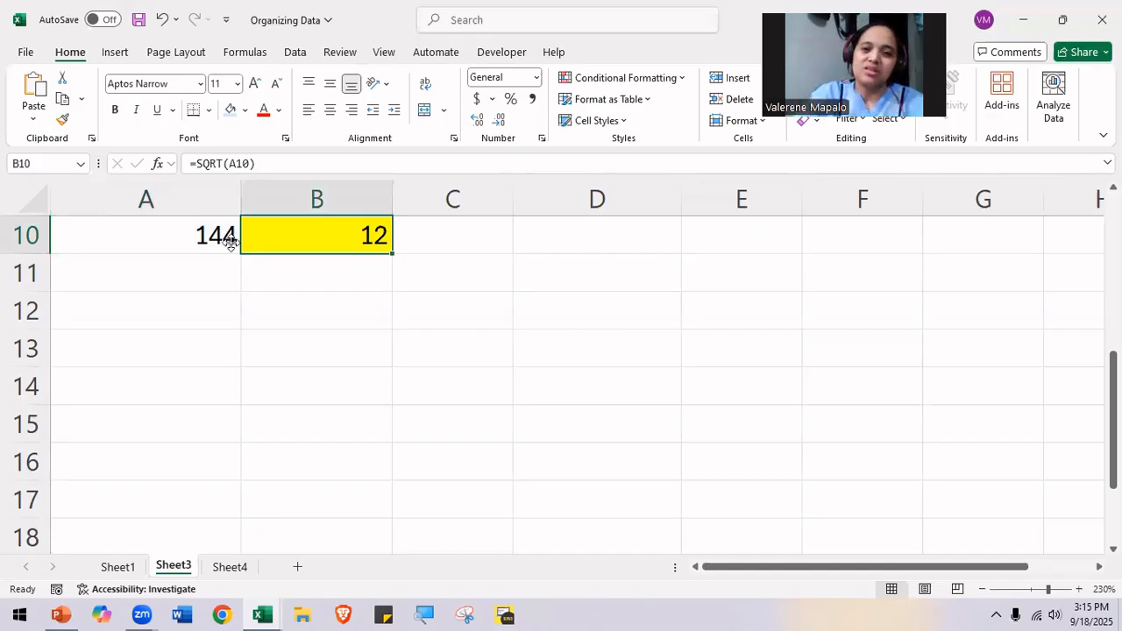
Step: Switch to the PowerPoint presentation and point out the description and title on the ISODD slide 45
{"action": "key", "text": "alt+Tab"}
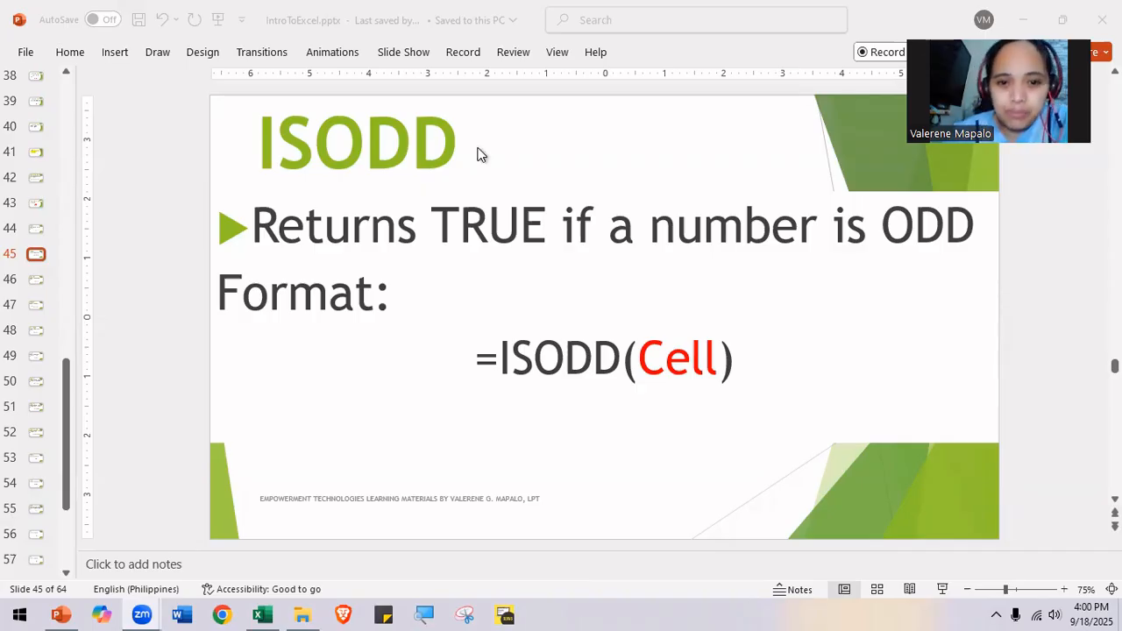
{"action": "left_click", "coordinate": [524, 234]}
{"action": "left_click", "coordinate": [524, 234]}
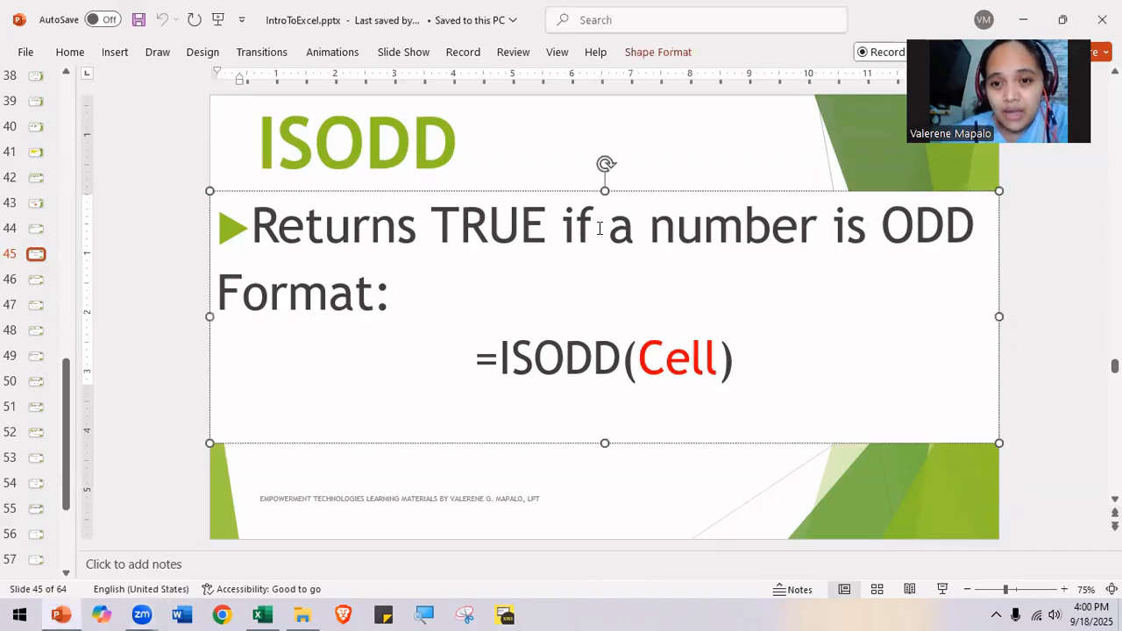
{"action": "left_click", "coordinate": [524, 158]}
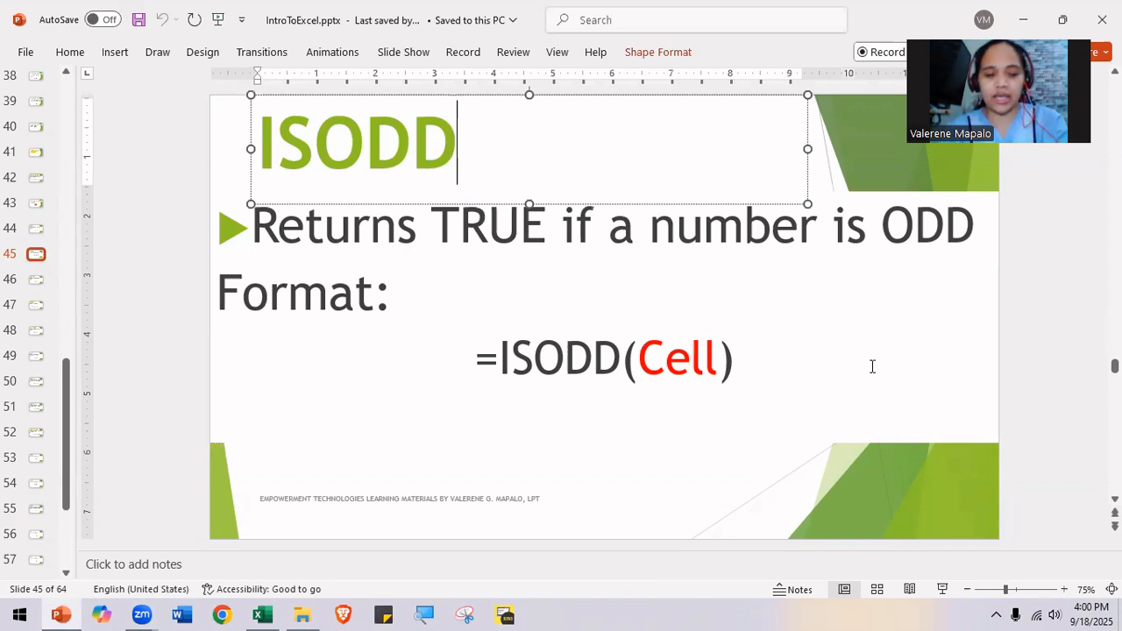
Step: Switch to the Excel workbook and enter the formula =isodd(b1) in cell D1 of Sheet2
{"action": "key", "text": "alt+Tab"}
{"action": "key", "text": "alt+Tab"}
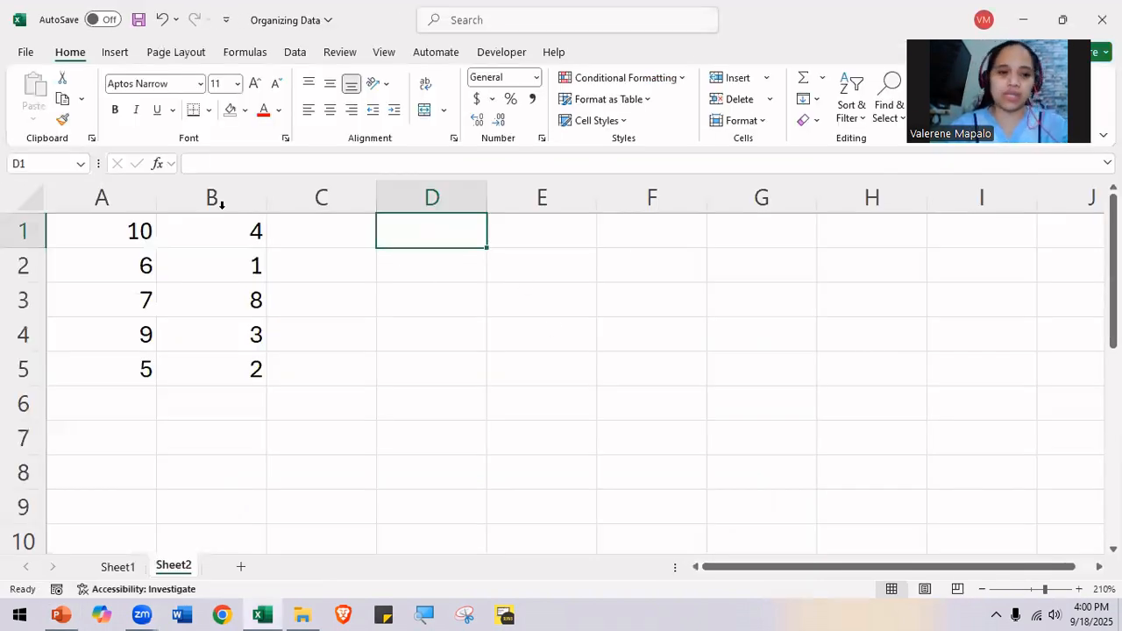
{"action": "type", "text": "="}
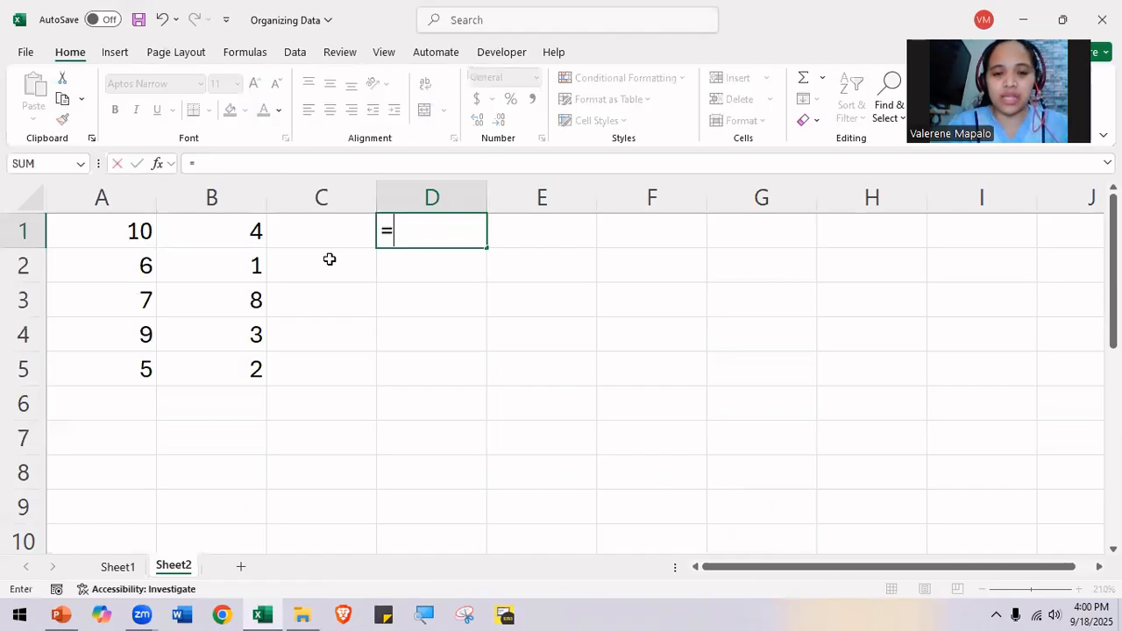
{"action": "type", "text": "isodd"}
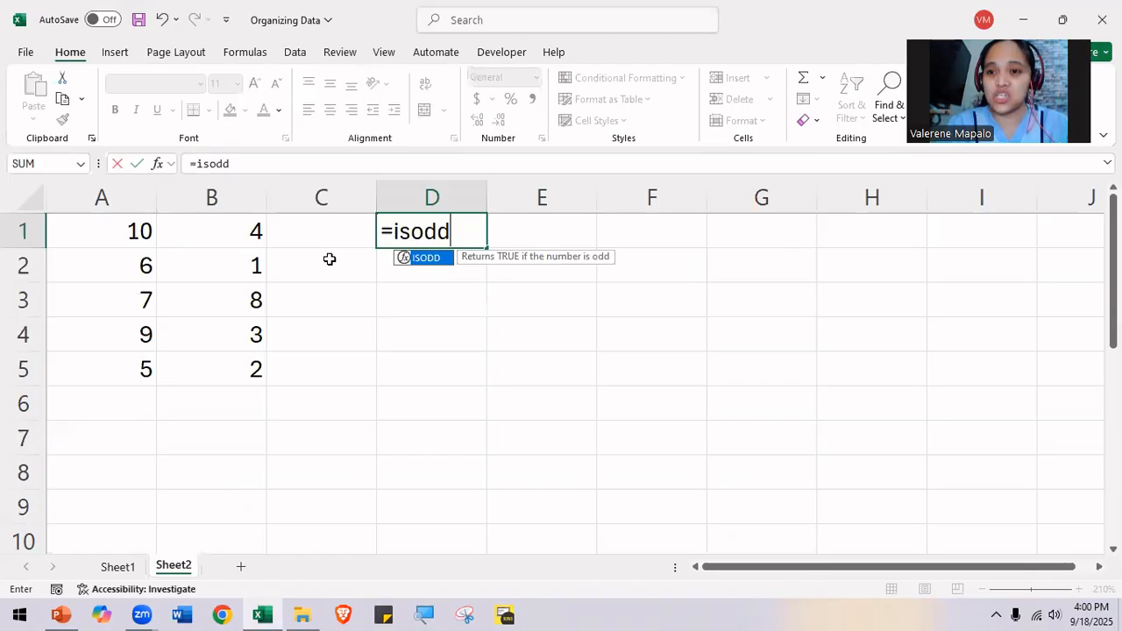
{"action": "type", "text": "("}
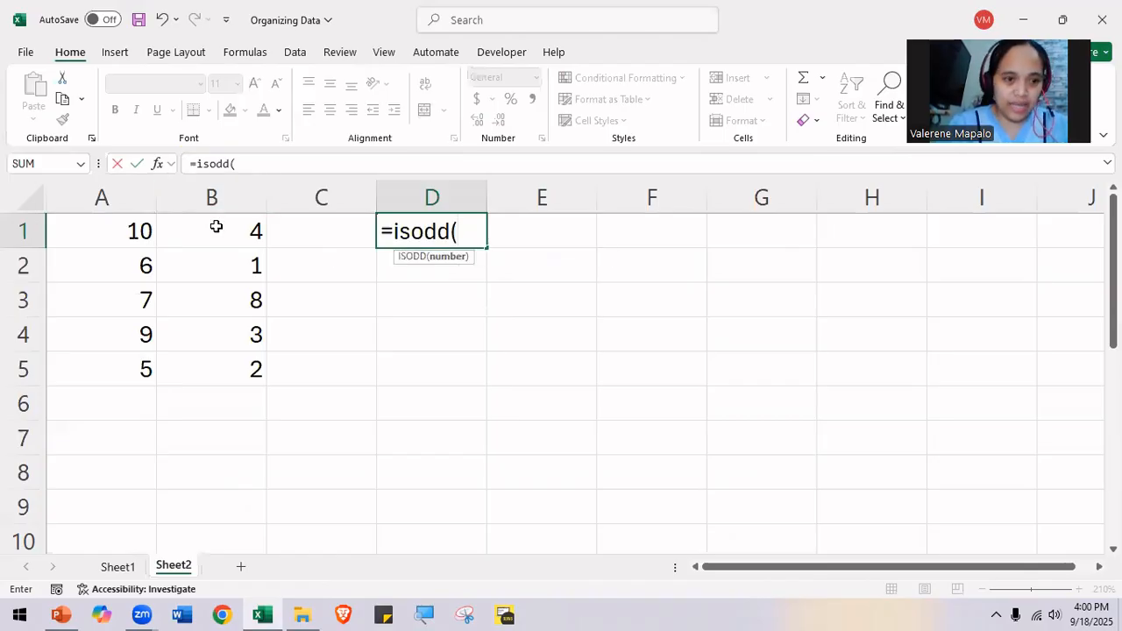
{"action": "type", "text": "b1)"}
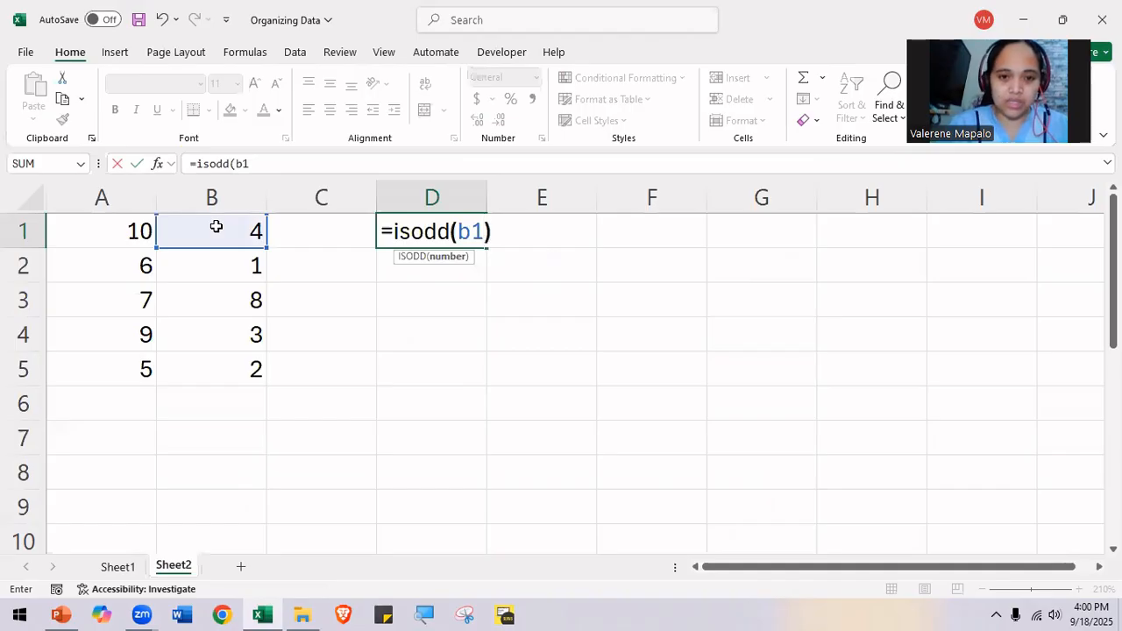
{"action": "key", "text": "Return"}
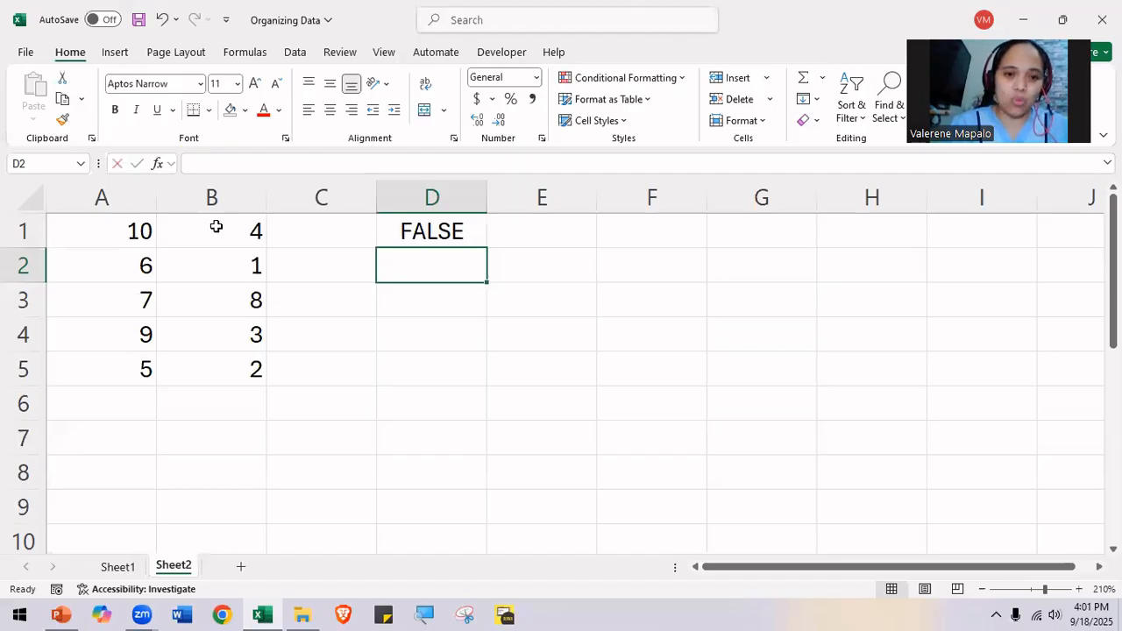
Step: Enter the formula =isodd(b2) in cell D2 and select that cell to review its result
{"action": "type", "text": "=isodd"}
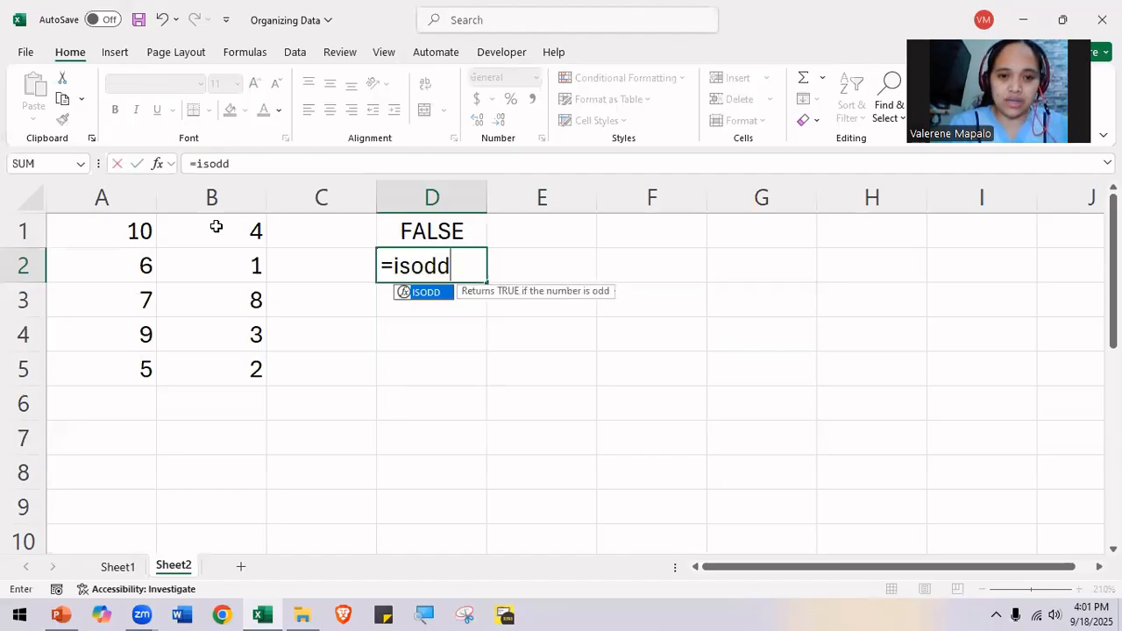
{"action": "type", "text": "(b2)"}
{"action": "key", "text": "Return"}
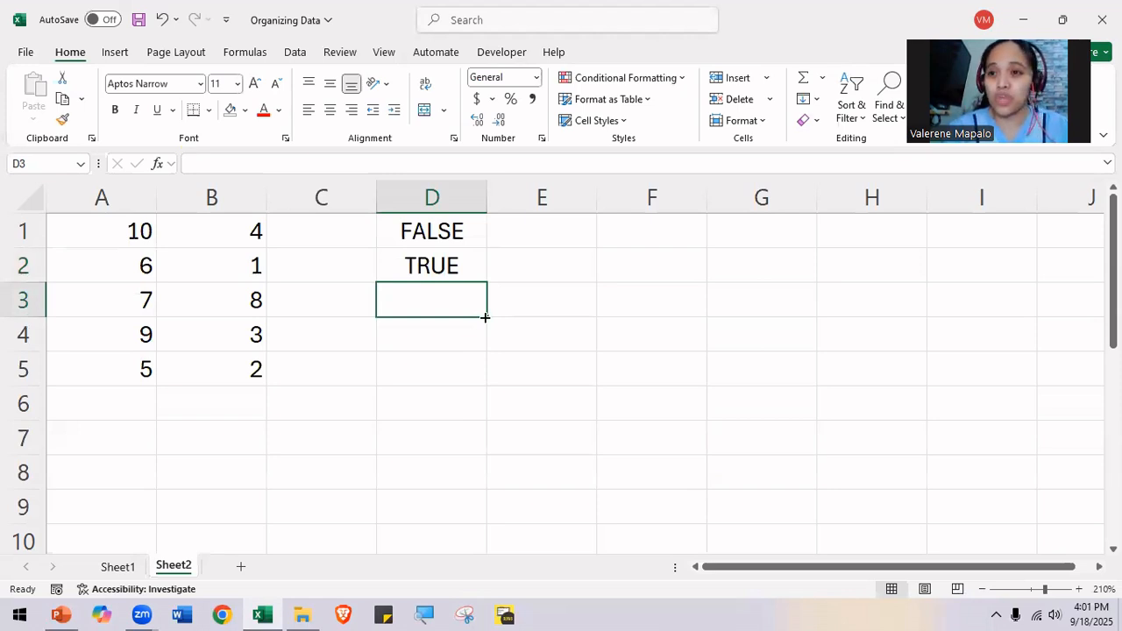
{"action": "left_click", "coordinate": [451, 271]}
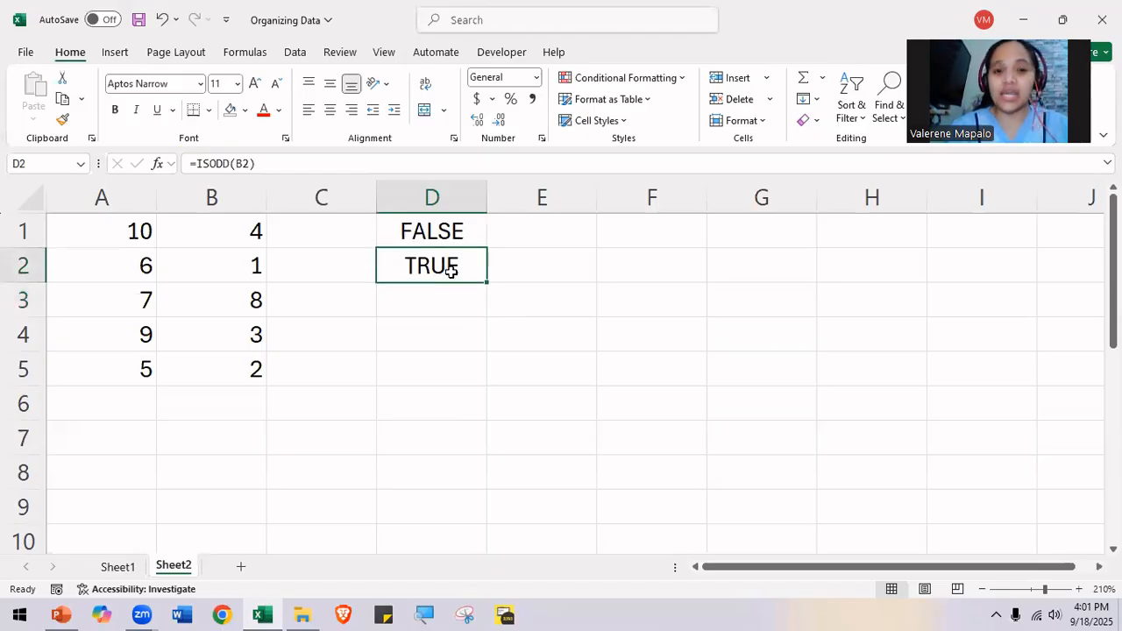
Step: Switch to the PowerPoint presentation and show the ISEVEN slide 46
{"action": "key", "text": "alt+Tab"}
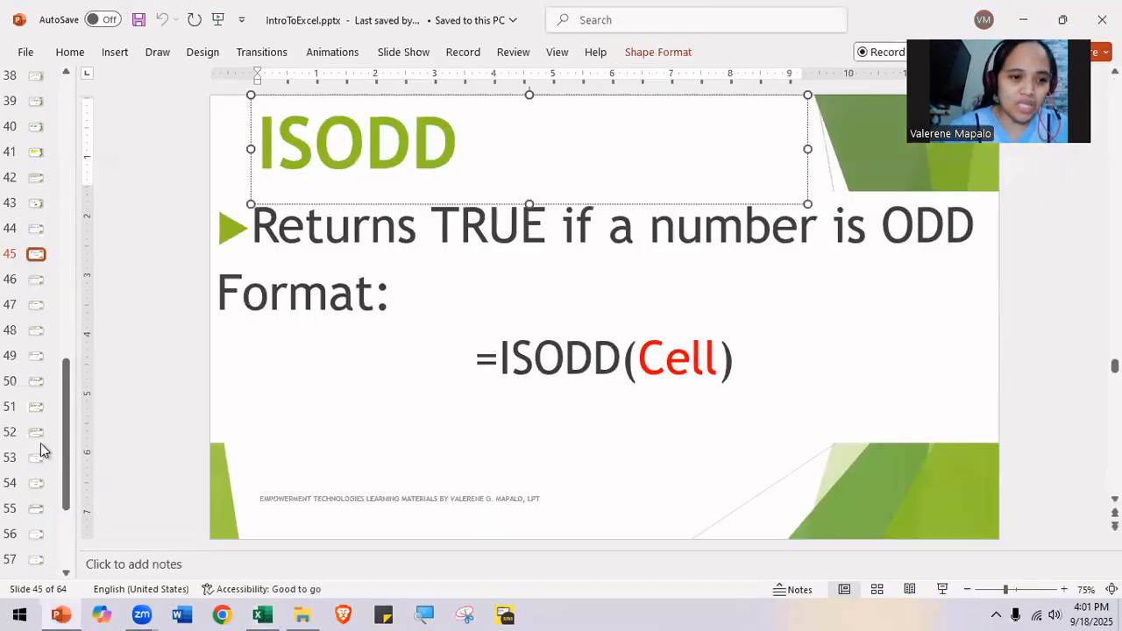
{"action": "left_click", "coordinate": [35, 281]}
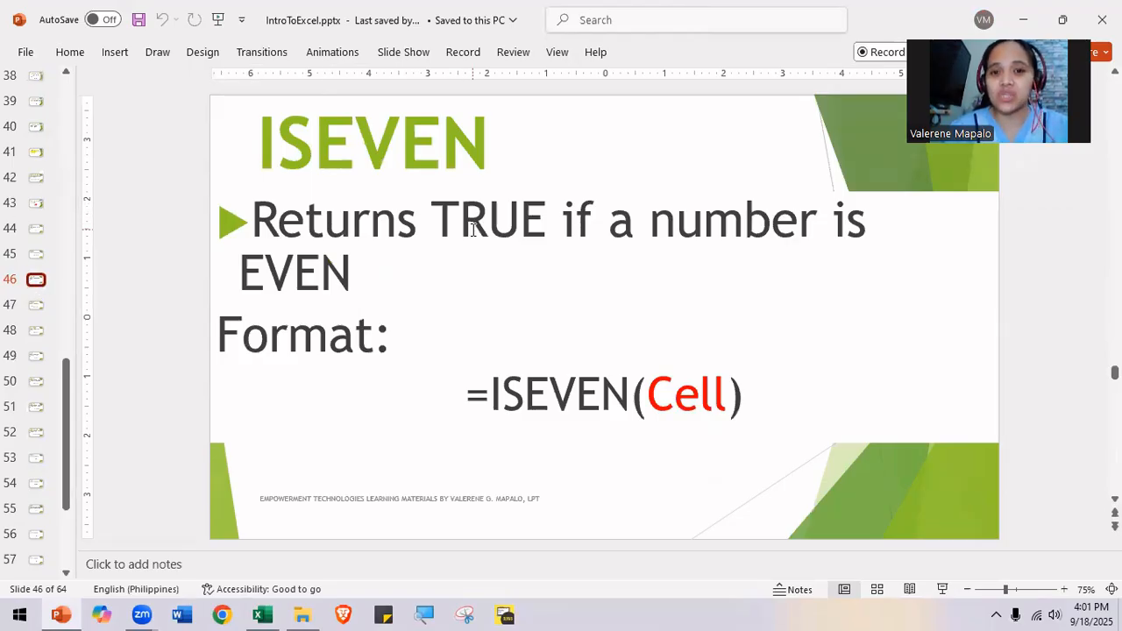
Step: Switch back to the Excel workbook and enter an ISEVEN formula in cell D3 that tests cell B3
{"action": "key", "text": "alt+Tab"}
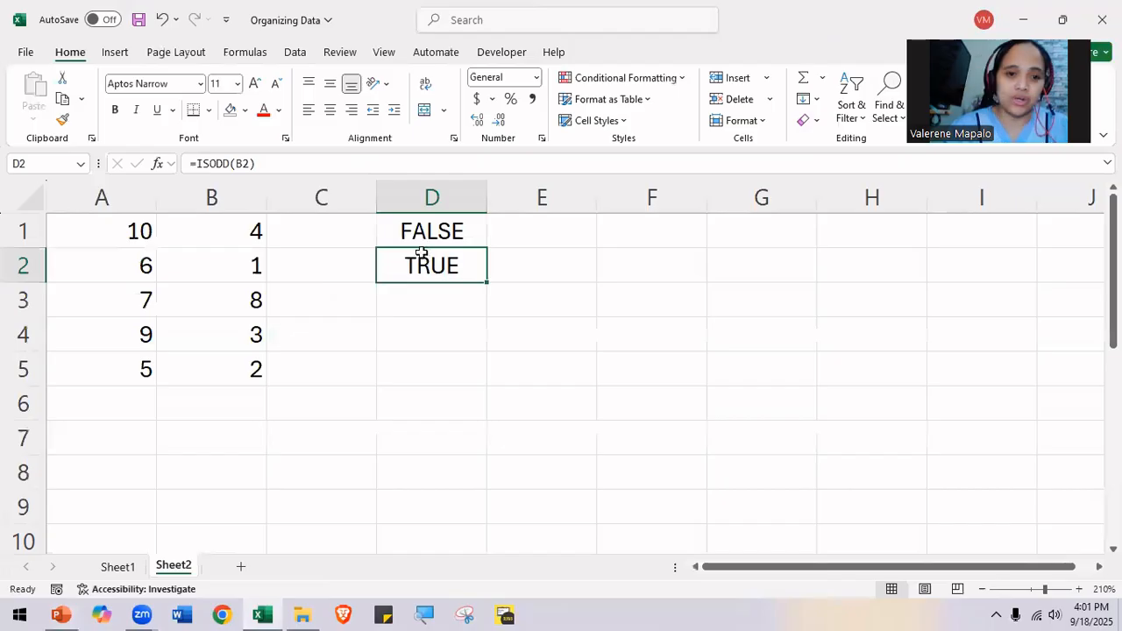
{"action": "left_click", "coordinate": [422, 305]}
{"action": "type", "text": "="}
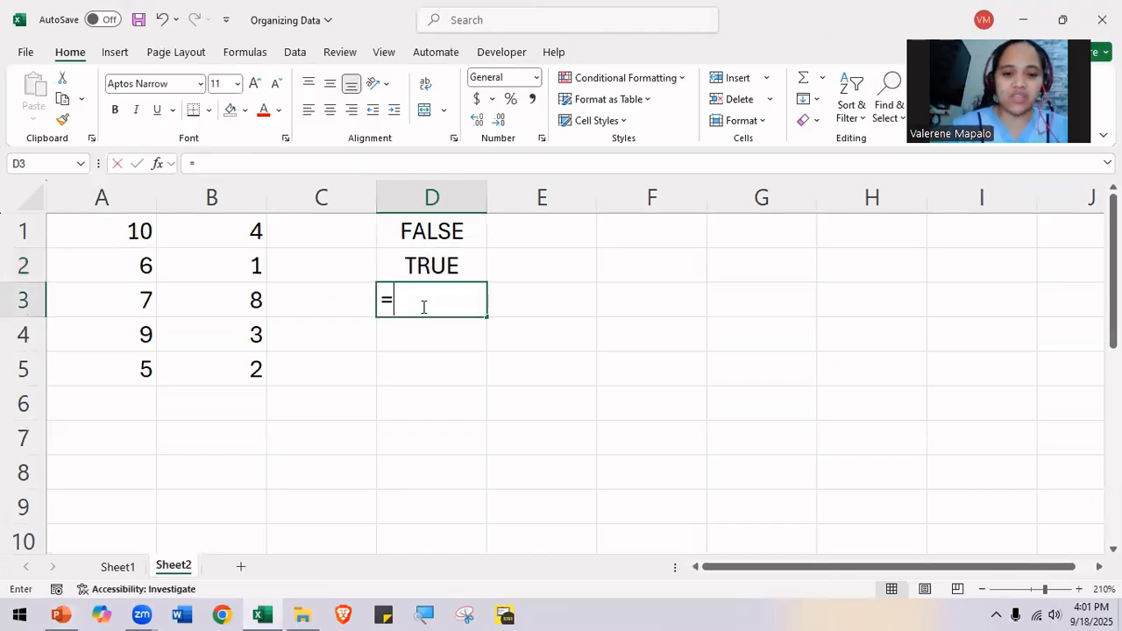
{"action": "type", "text": "isev"}
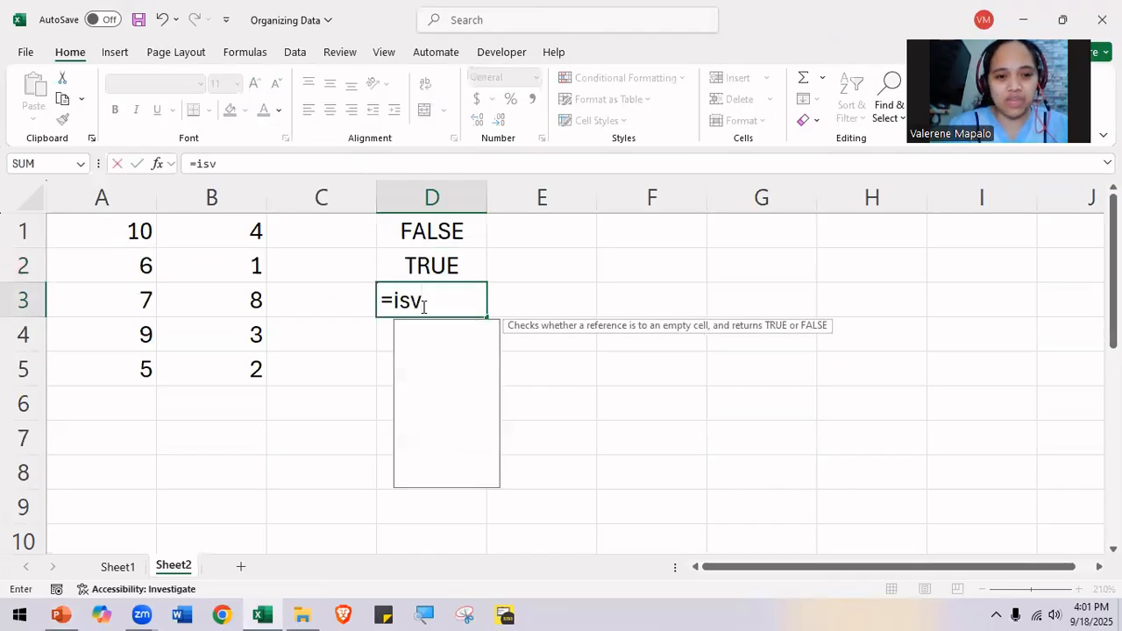
{"action": "key", "text": "BackSpace"}
{"action": "type", "text": "evene"}
{"action": "key", "text": "BackSpace"}
{"action": "type", "text": "("}
{"action": "left_click", "coordinate": [236, 311]}
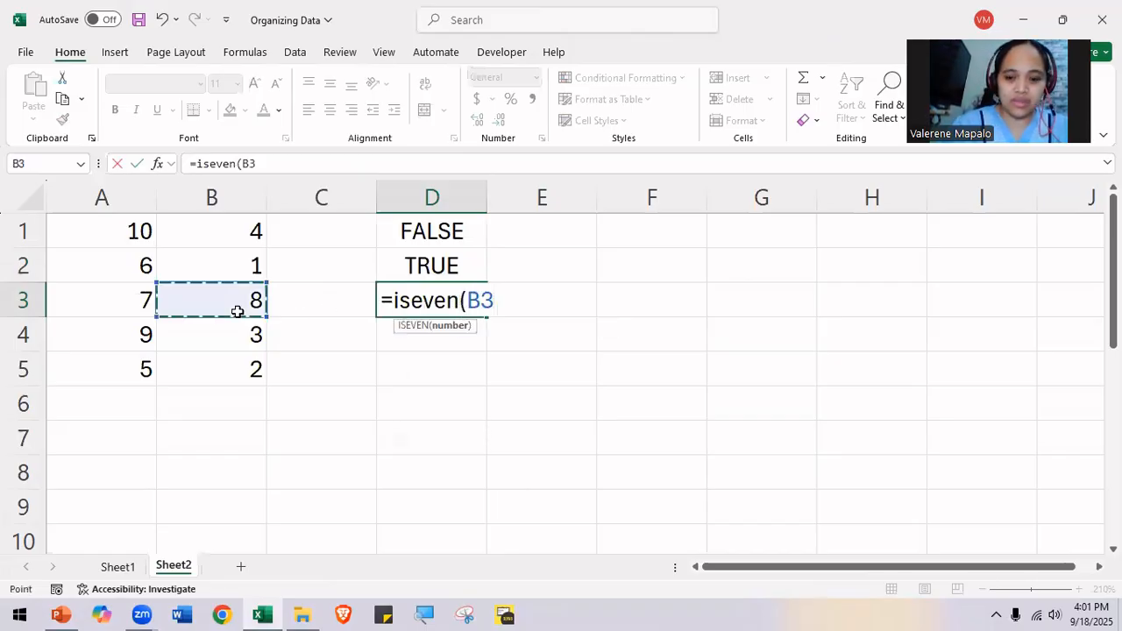
{"action": "key", "text": "Return"}
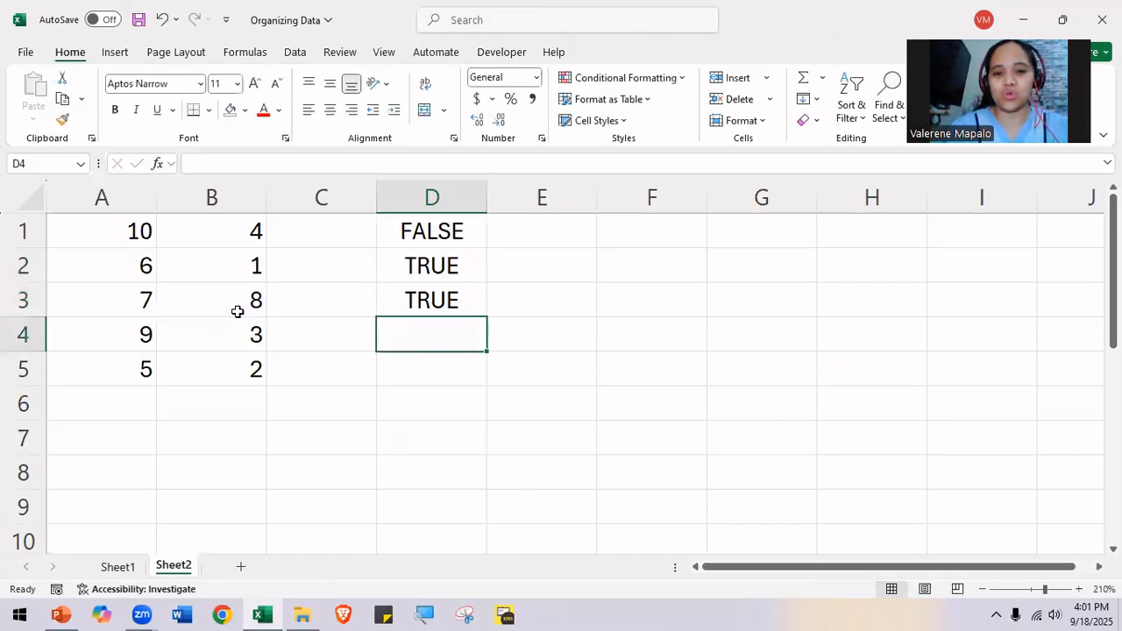
Step: Clear the ISODD and ISEVEN formulas from cells D1:D3 and return to the PowerPoint presentation
{"action": "key", "text": "Up"}
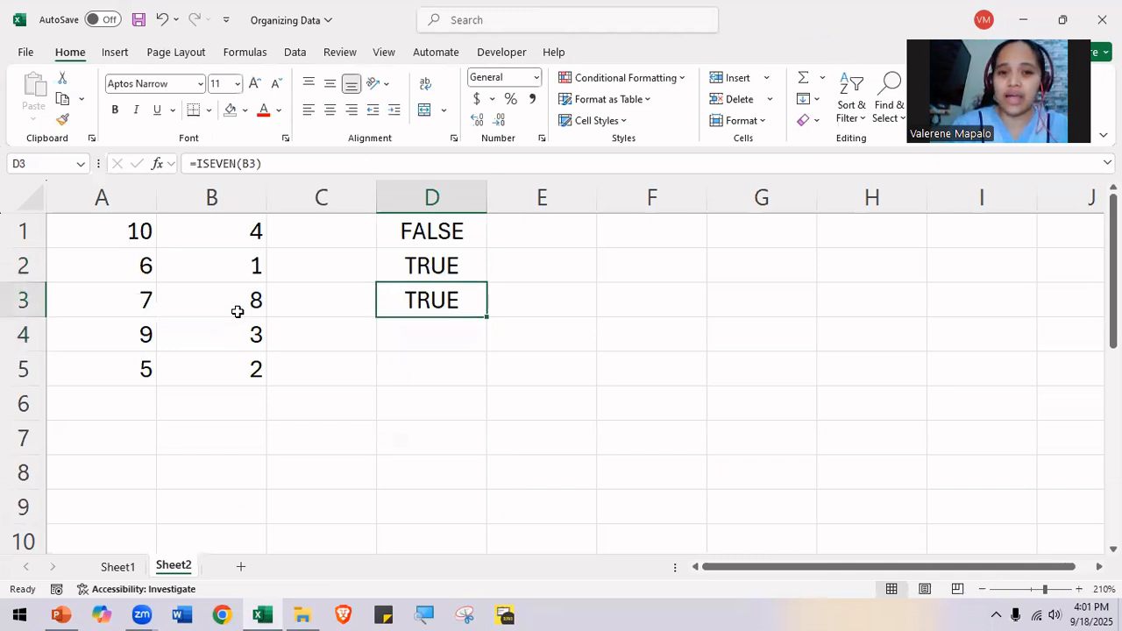
{"action": "key", "text": "shift+Up"}
{"action": "key", "text": "shift+Up"}
{"action": "key", "text": "Delete"}
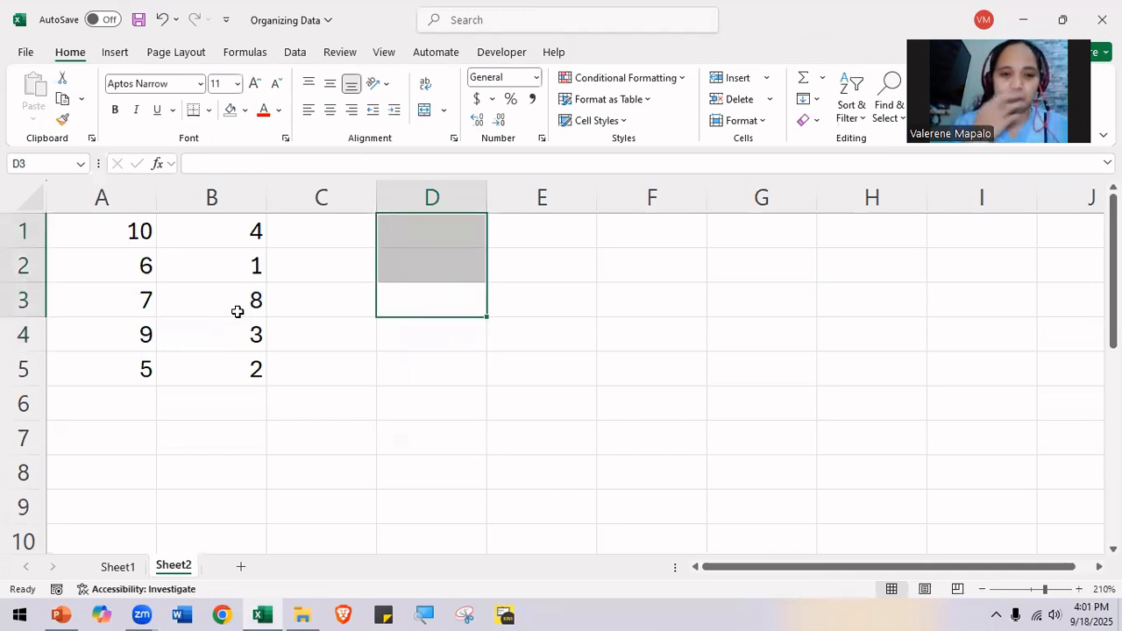
{"action": "key", "text": "alt+Tab"}
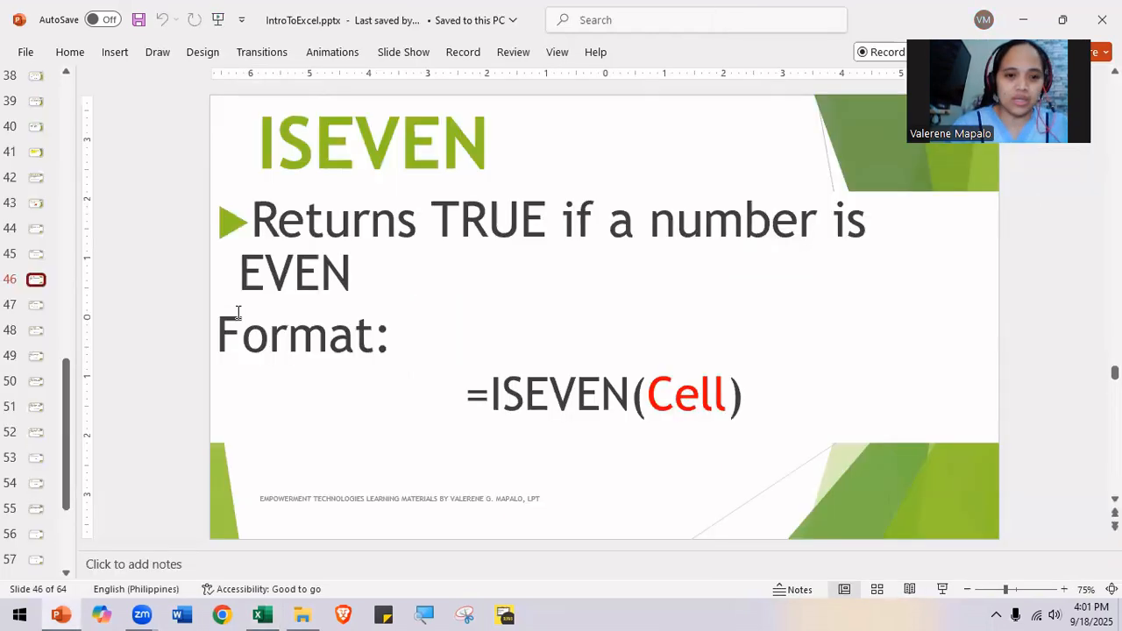
Step: Show the ISTEXT slide 47 and switch back to the Excel workbook
{"action": "left_click", "coordinate": [36, 305]}
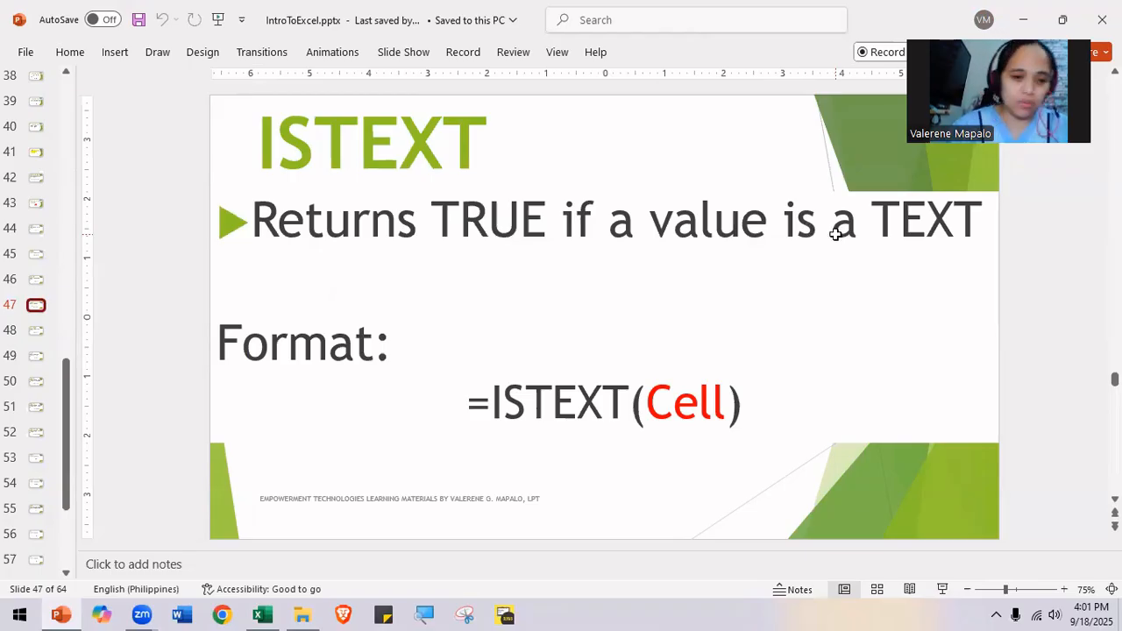
{"action": "key", "text": "alt+Tab"}
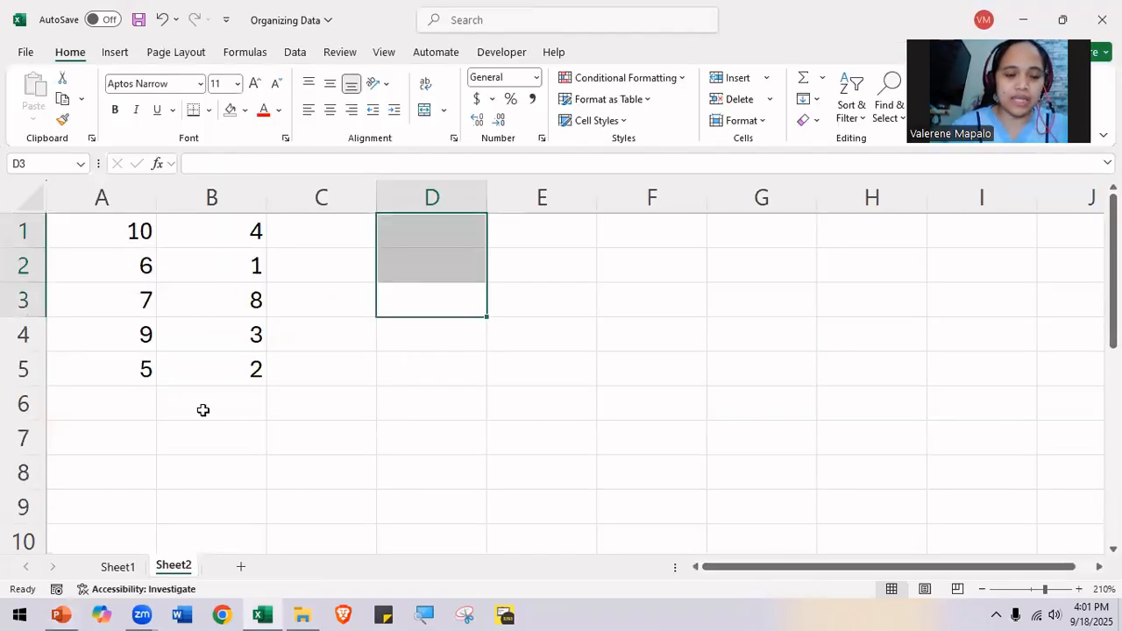
Step: Enter the note "Text = combination of letters, numbers, symbols and spaces" in cell A7
{"action": "left_click", "coordinate": [136, 436]}
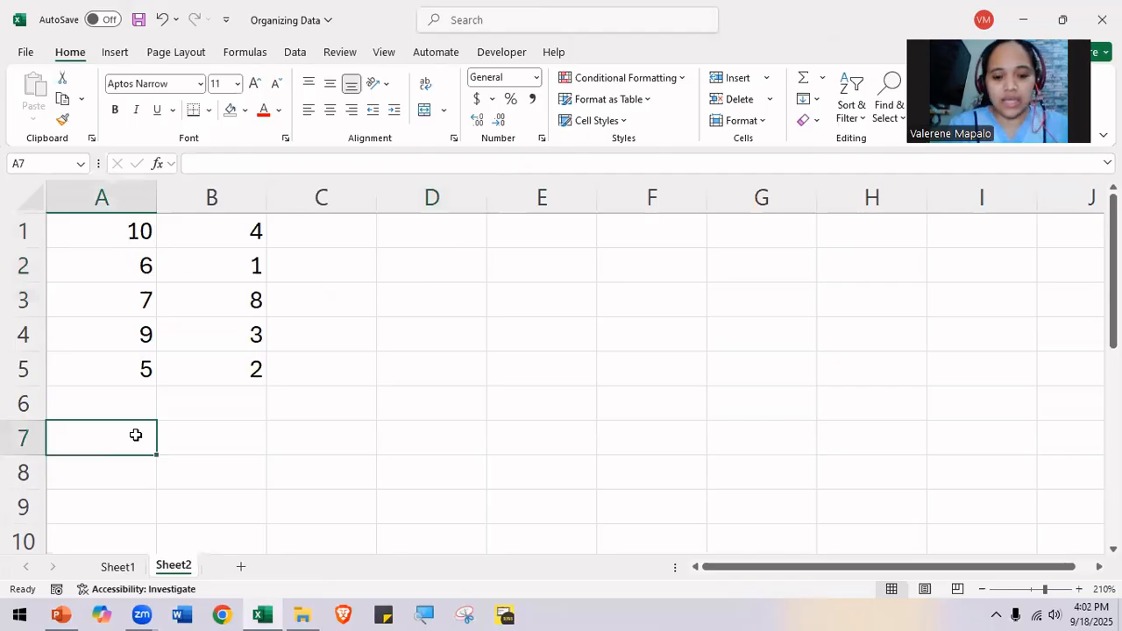
{"action": "type", "text": "Text ="}
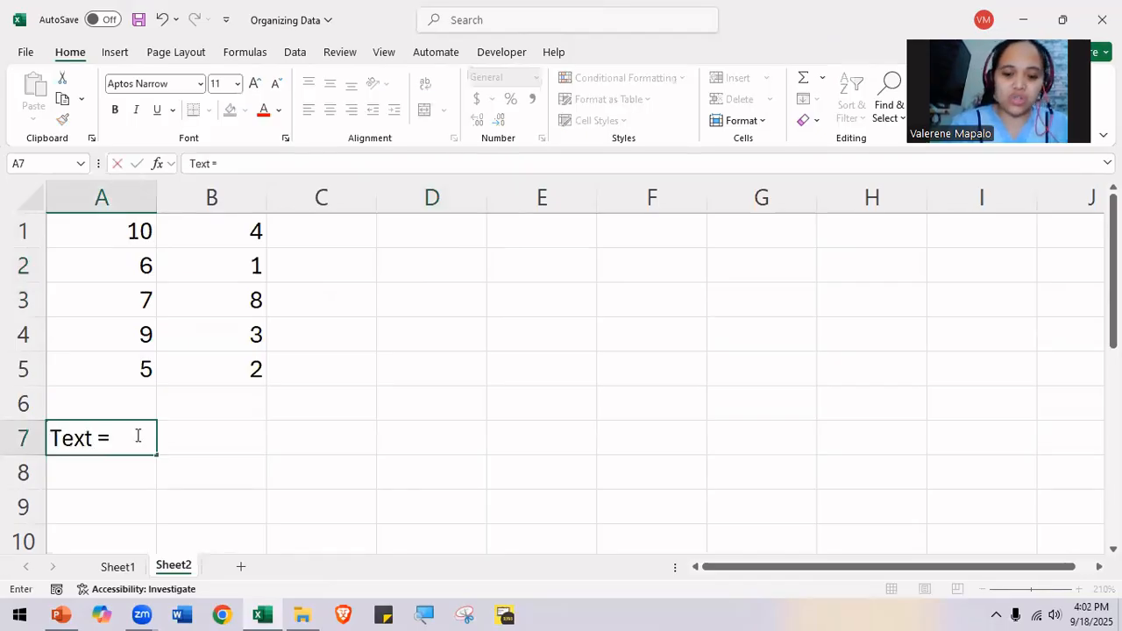
{"action": "type", "text": " combinatio"}
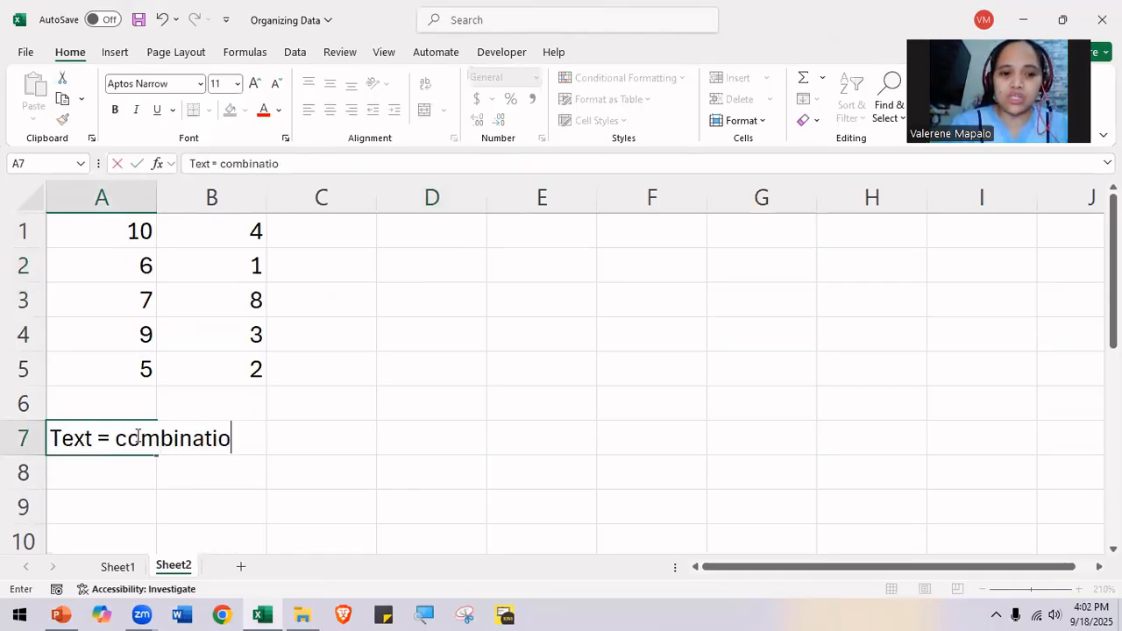
{"action": "type", "text": "n of leter"}
{"action": "key", "text": "BackSpace"}
{"action": "type", "text": "tters, n"}
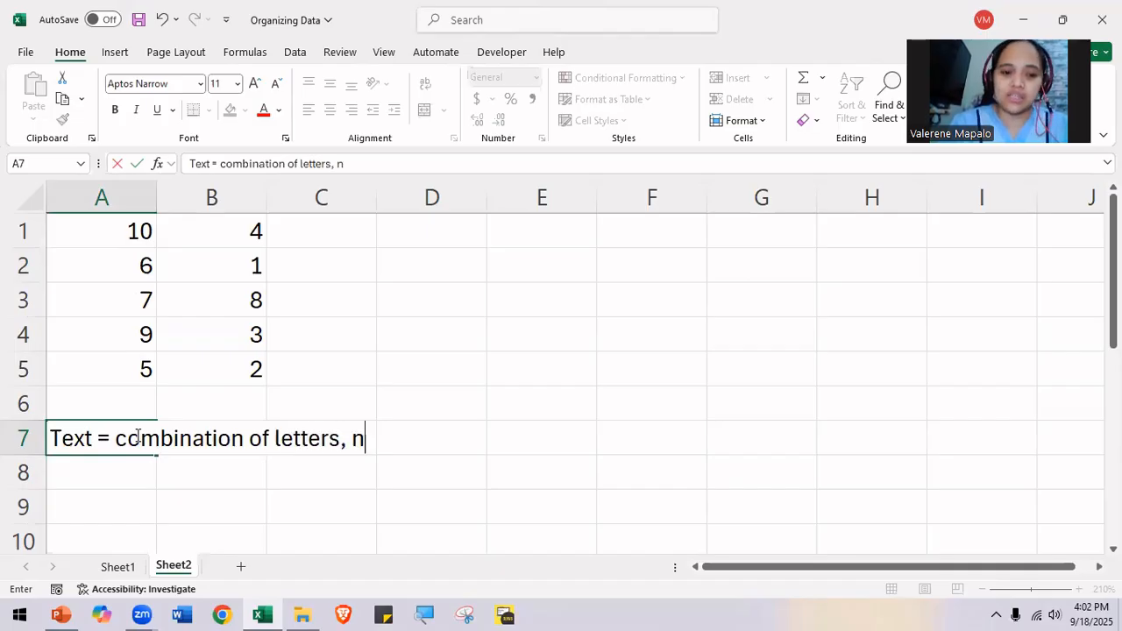
{"action": "type", "text": "umberes"}
{"action": "key", "text": "BackSpace"}
{"action": "key", "text": "BackSpace"}
{"action": "type", "text": "s"}
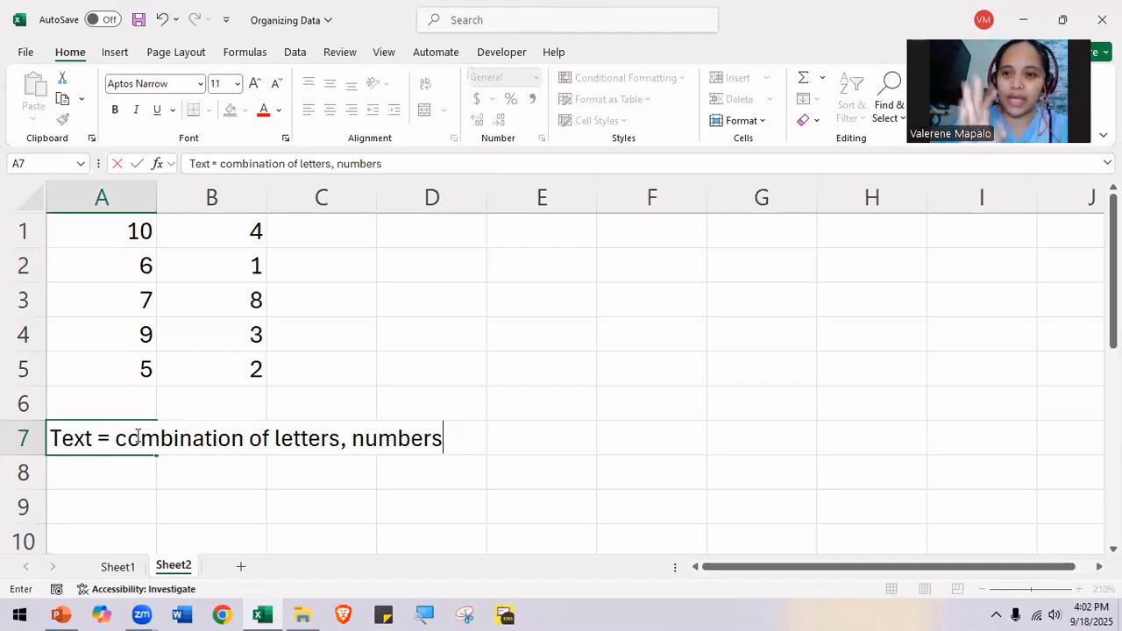
{"action": "type", "text": ", sybmo"}
{"action": "key", "text": "BackSpace"}
{"action": "key", "text": "BackSpace"}
{"action": "key", "text": "BackSpace"}
{"action": "type", "text": "mbols"}
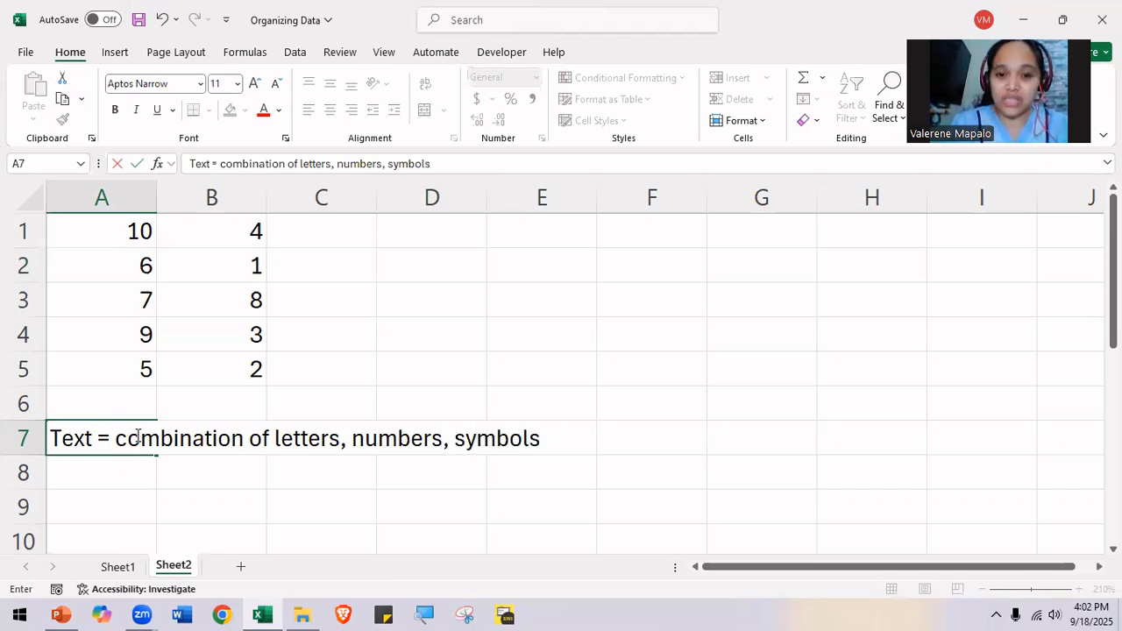
{"action": "type", "text": " and space"}
{"action": "type", "text": "s"}
{"action": "key", "text": "Return"}
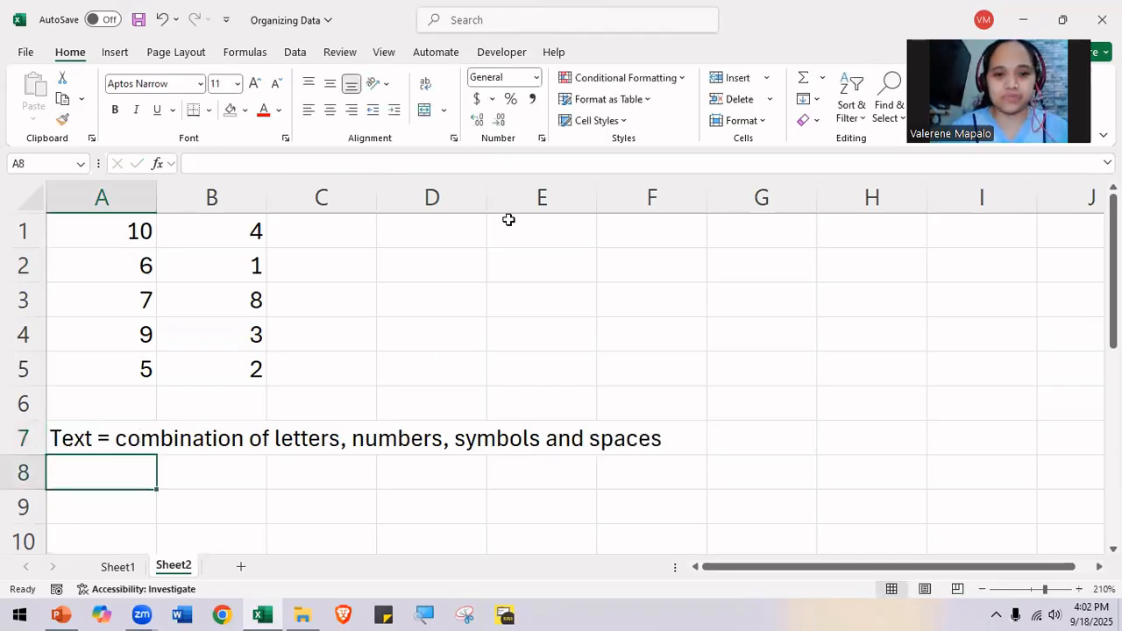
Step: Enter the sample text 12 CBF-ALS in cell D1 and widen column D to fit it
{"action": "left_click", "coordinate": [466, 237]}
{"action": "type", "text": "12 CBF-"}
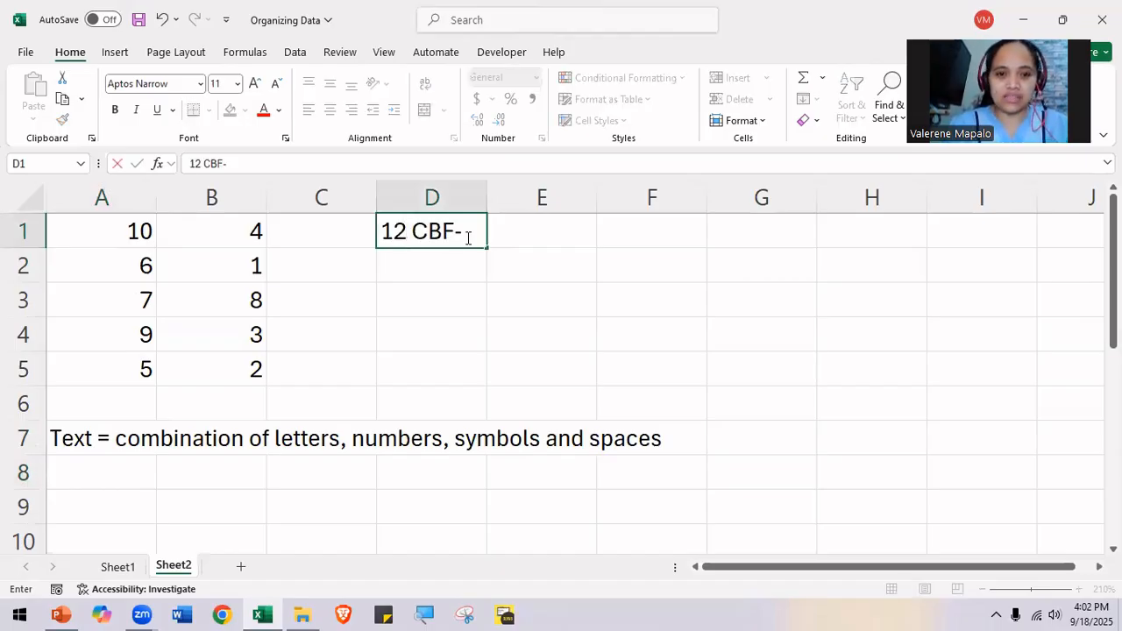
{"action": "type", "text": "ALS"}
{"action": "key", "text": "Tab"}
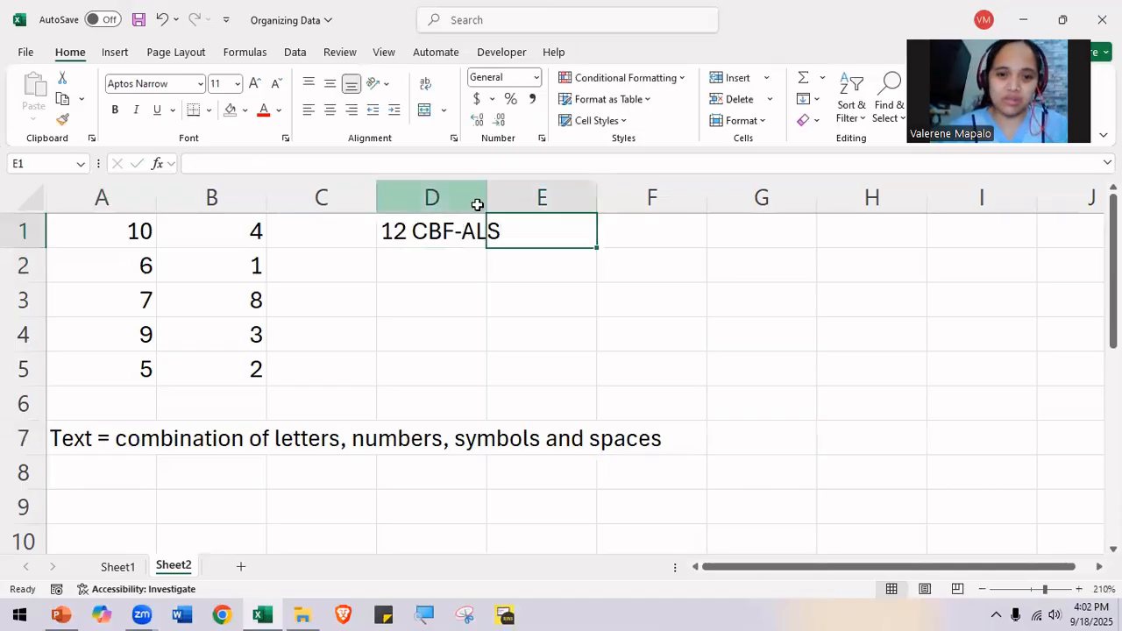
{"action": "left_click", "coordinate": [477, 204]}
{"action": "left_click_drag", "start_coordinate": [486, 204], "coordinate": [506, 204]}
Step: Enter the formula =ISTEXT(D1) in cell E1 and select that cell to review its result
{"action": "left_click", "coordinate": [531, 226]}
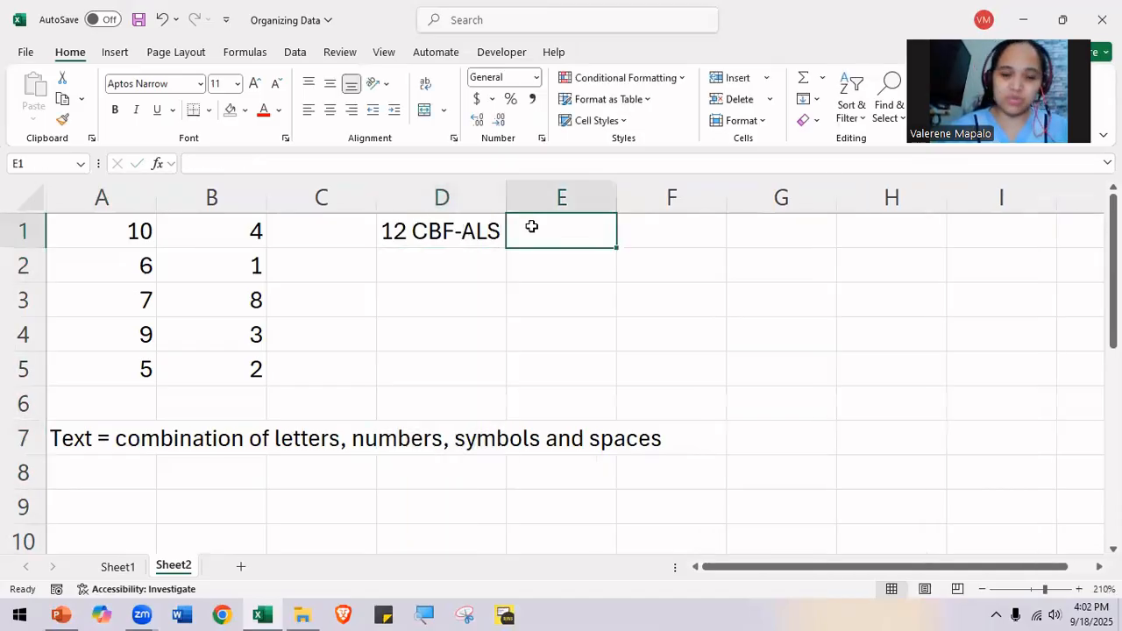
{"action": "type", "text": "=ISTE"}
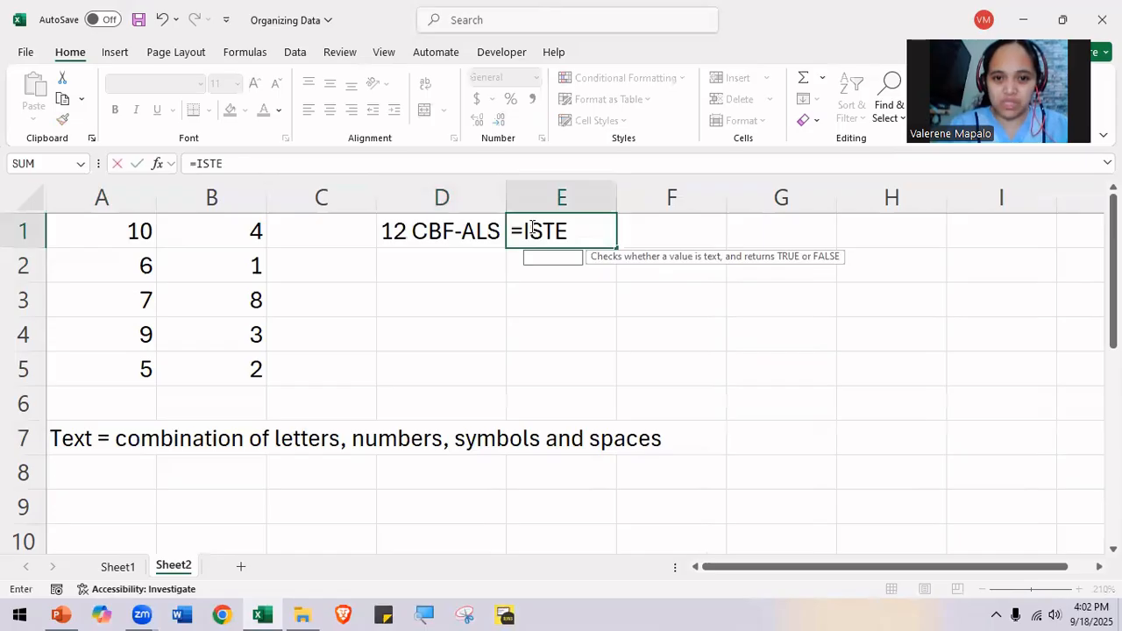
{"action": "type", "text": "XT("}
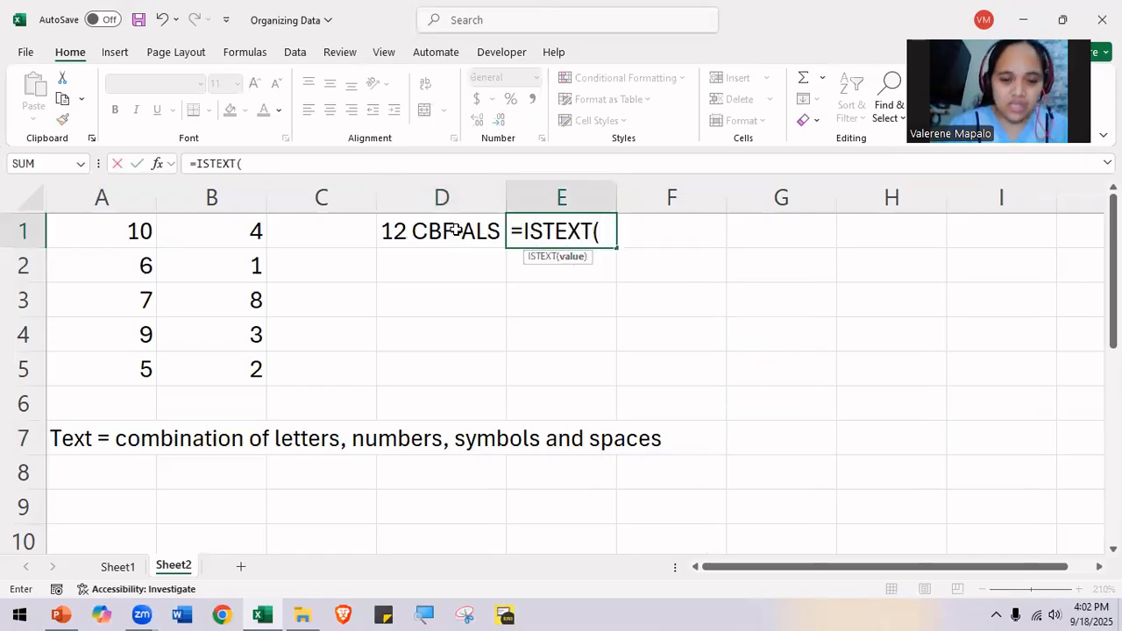
{"action": "type", "text": "D1)"}
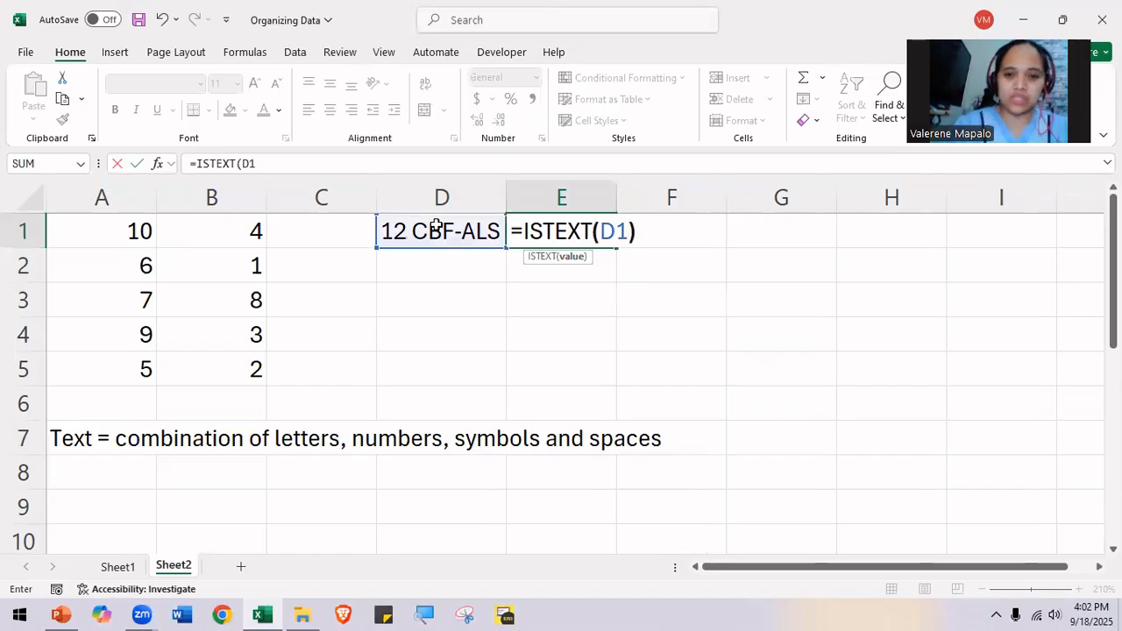
{"action": "key", "text": "Return"}
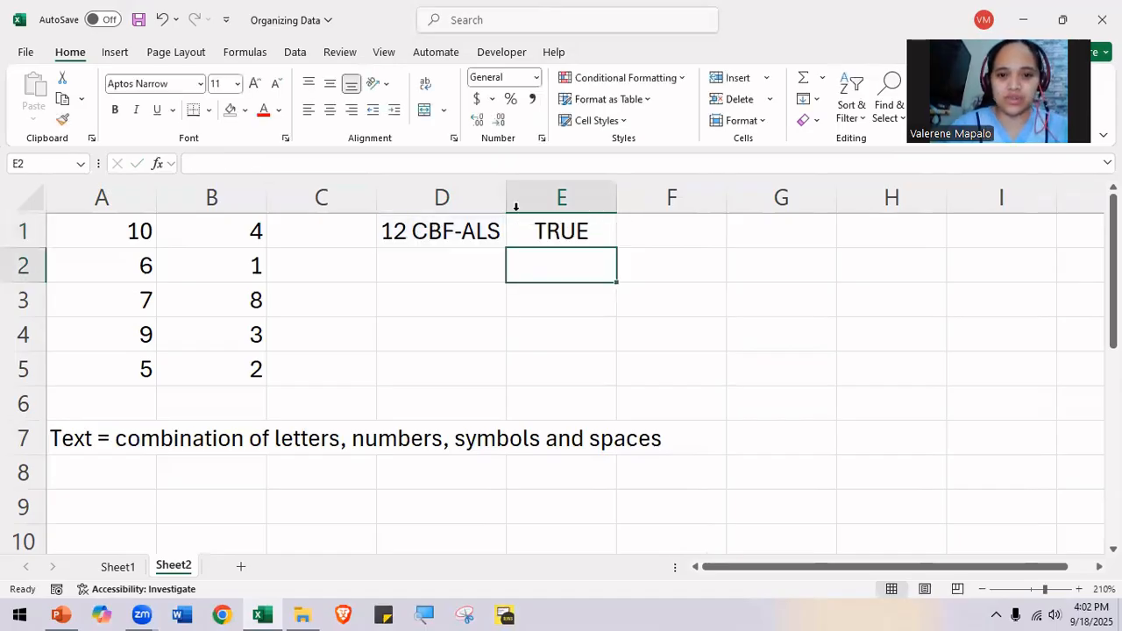
{"action": "left_click", "coordinate": [583, 231]}
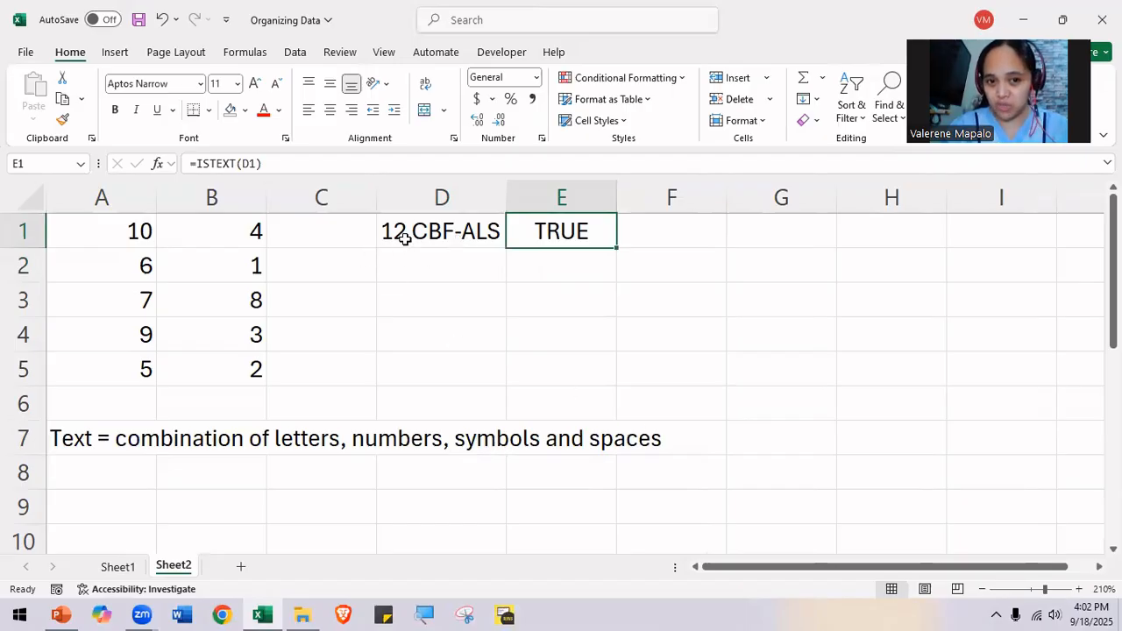
Step: Enter the formula =ISTEXT(A2) in cell E2 to test a numeric cell
{"action": "left_click", "coordinate": [548, 268]}
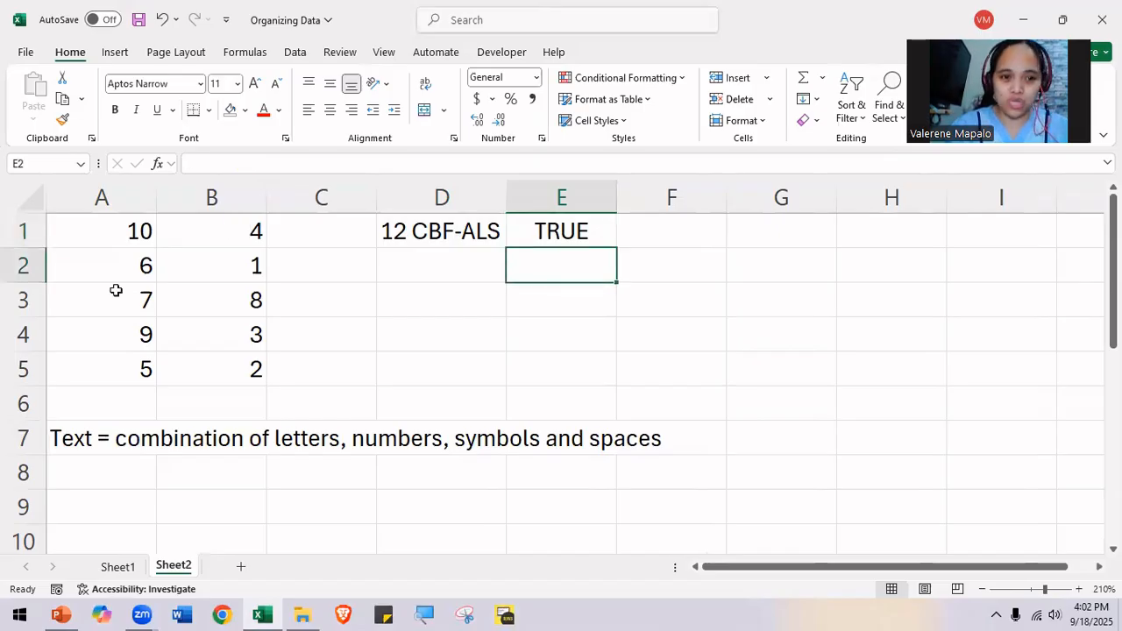
{"action": "type", "text": "="}
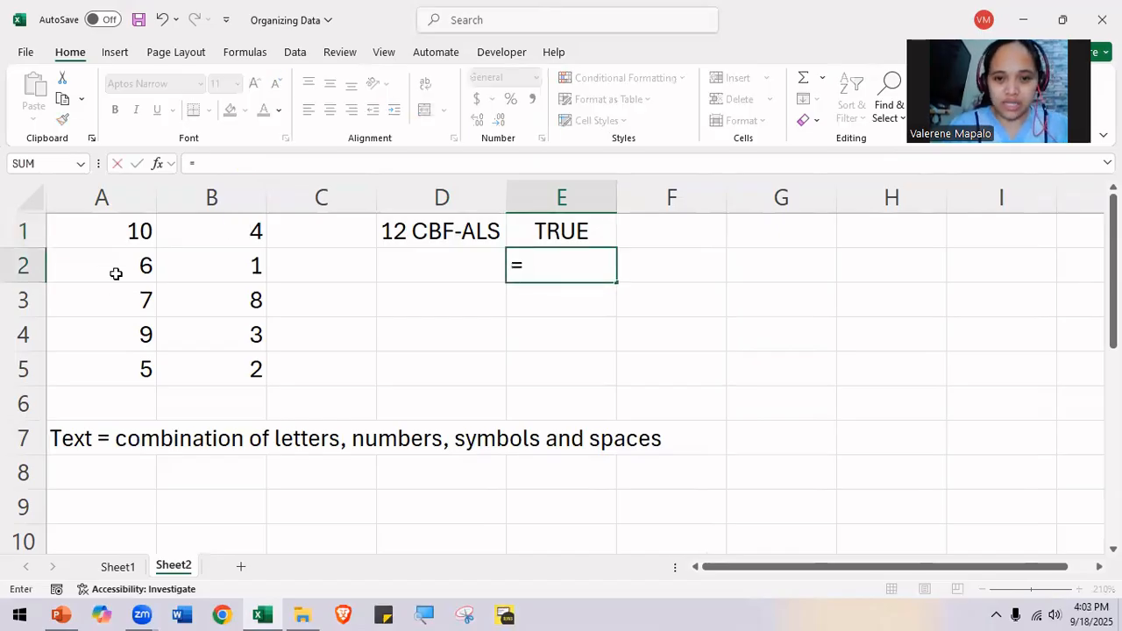
{"action": "type", "text": "ISTEXT("}
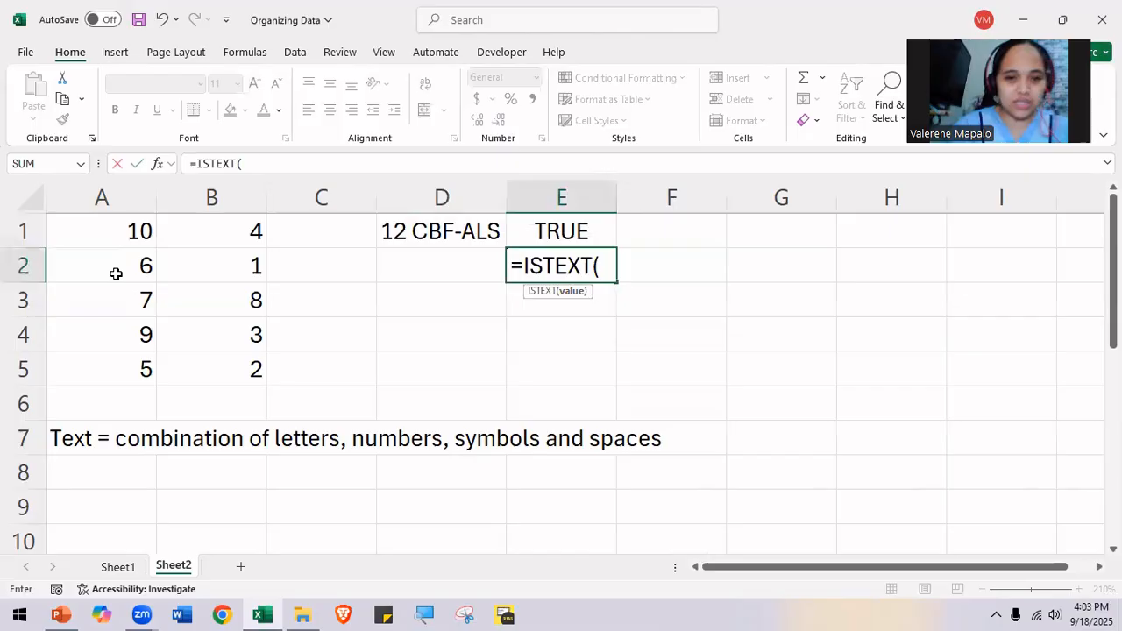
{"action": "type", "text": "A"}
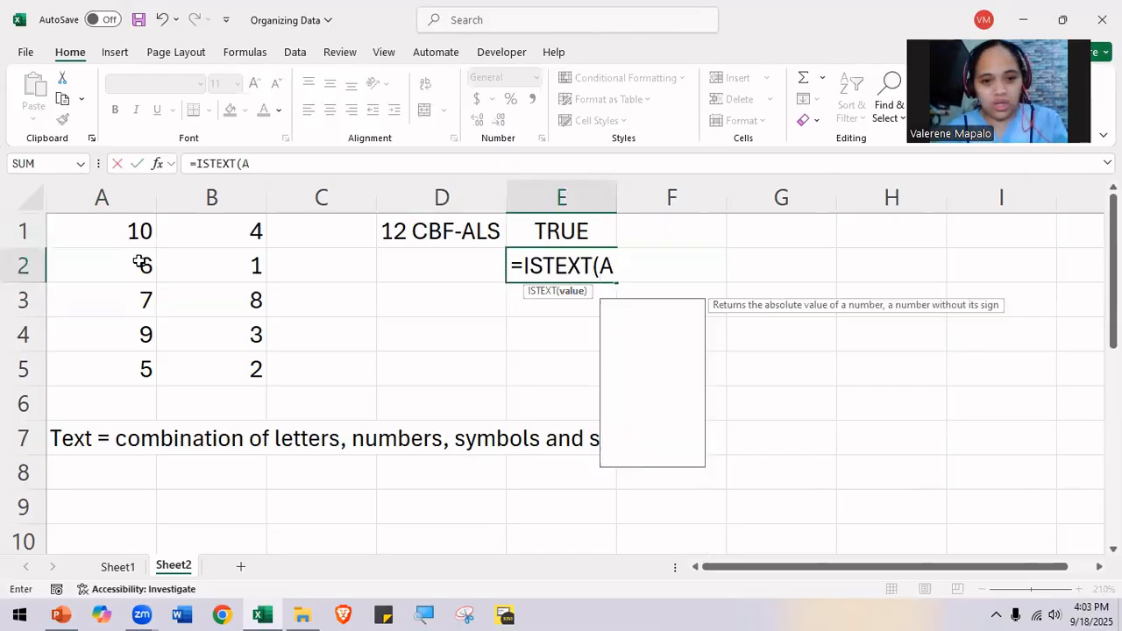
{"action": "type", "text": "2)"}
{"action": "key", "text": "Return"}
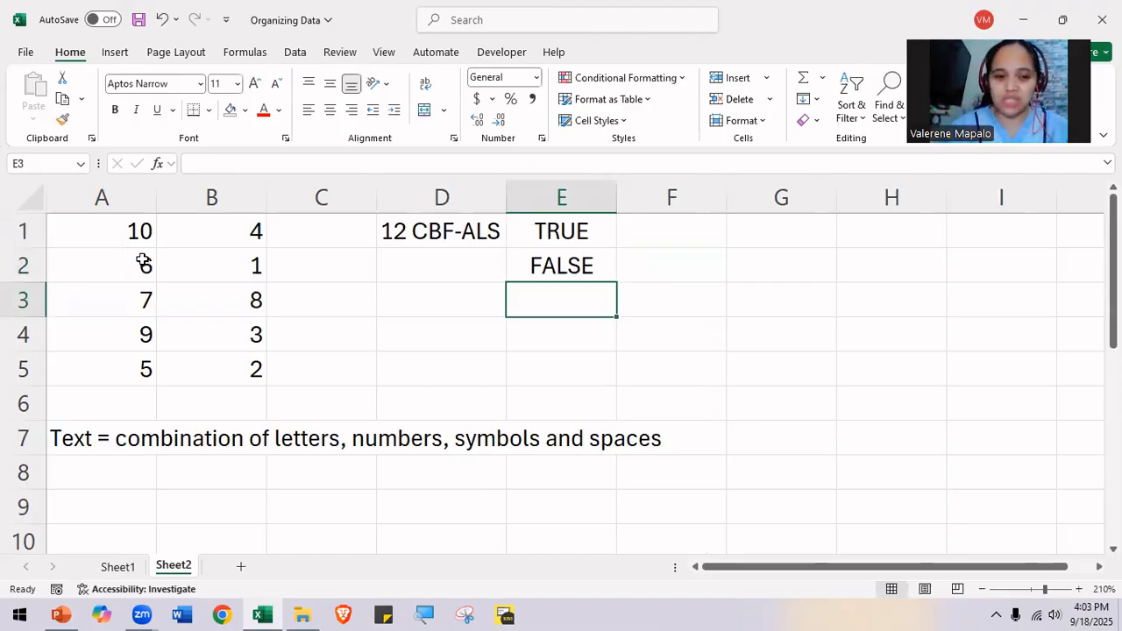
Step: Clear the ISTEXT formulas from cells E1:E2 and switch to the PowerPoint presentation's ISNUMBER slide 48
{"action": "left_click", "coordinate": [557, 256]}
{"action": "left_click", "coordinate": [556, 230], "text": "shift"}
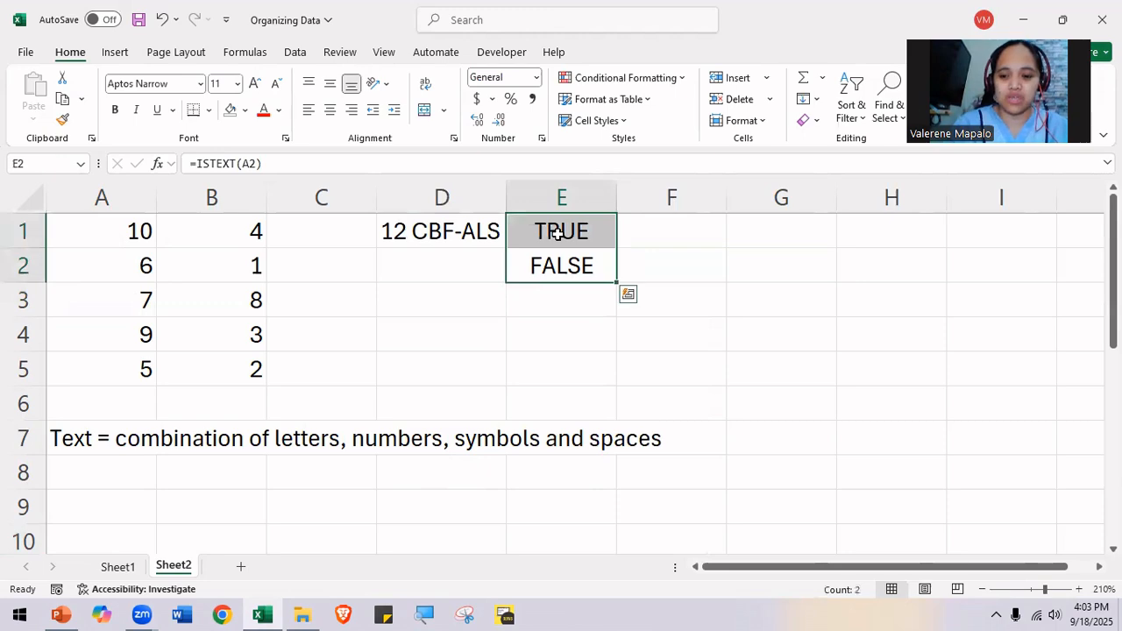
{"action": "key", "text": "Delete"}
{"action": "key", "text": "alt+Tab"}
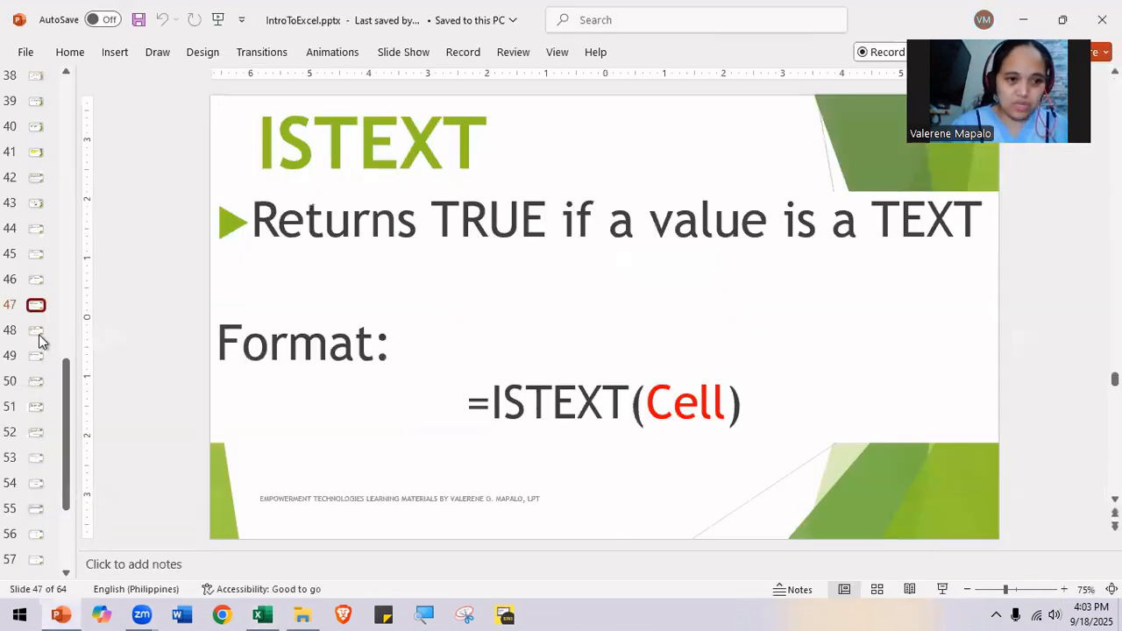
{"action": "left_click", "coordinate": [38, 334]}
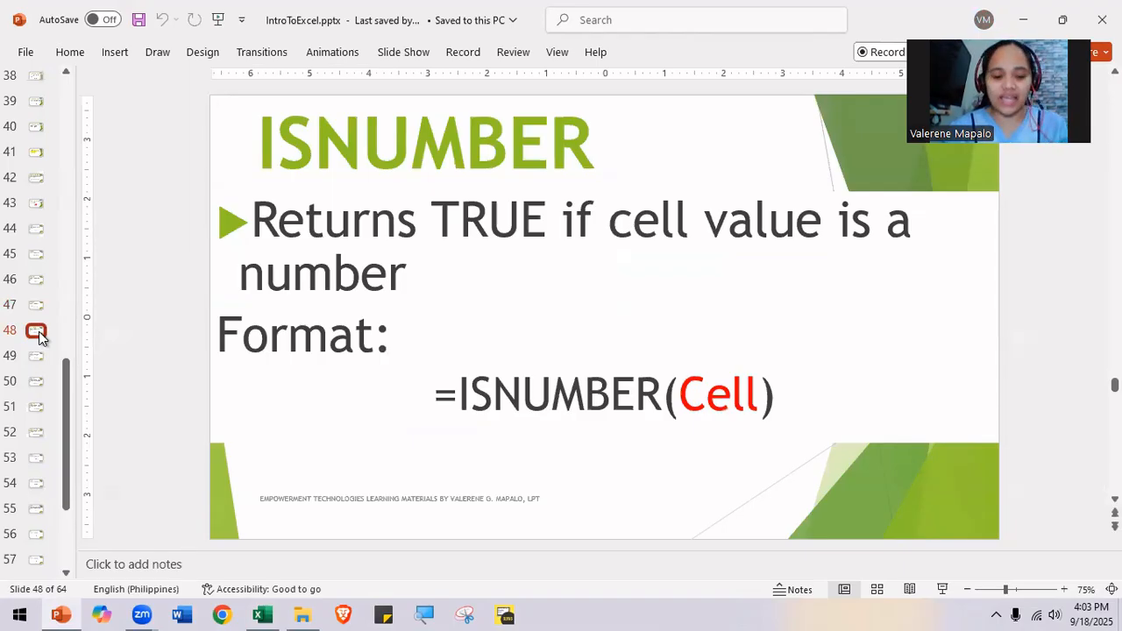
Step: Switch back to the Excel workbook and enter the formula =ISNUMBER(D1) in cell E1
{"action": "key", "text": "alt+Tab"}
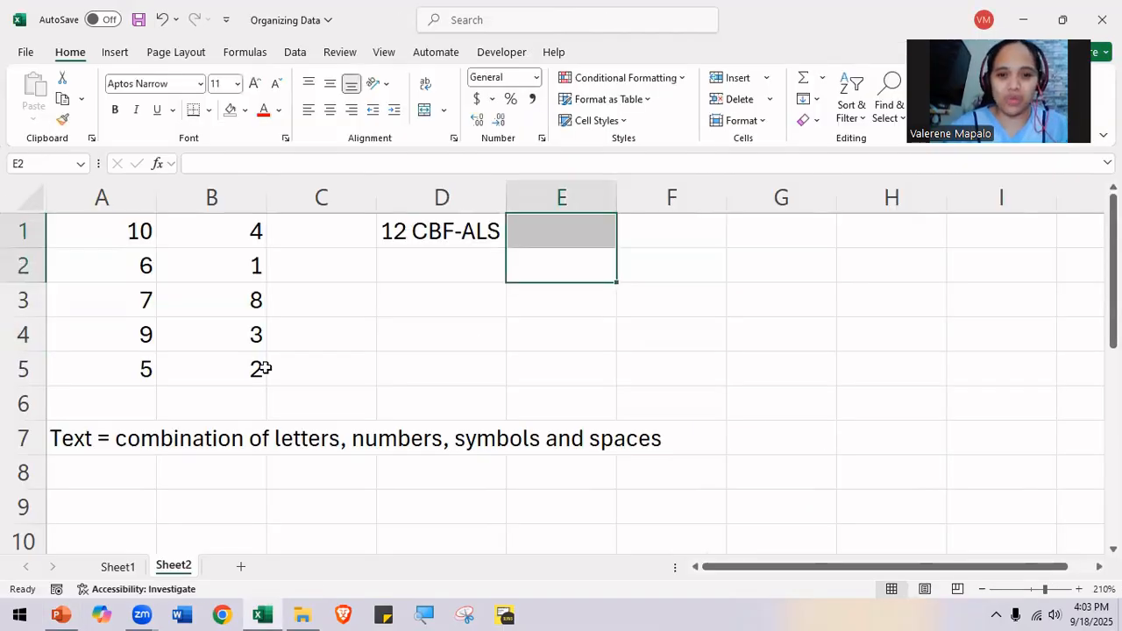
{"action": "left_click", "coordinate": [569, 237]}
{"action": "type", "text": "=ISNUM"}
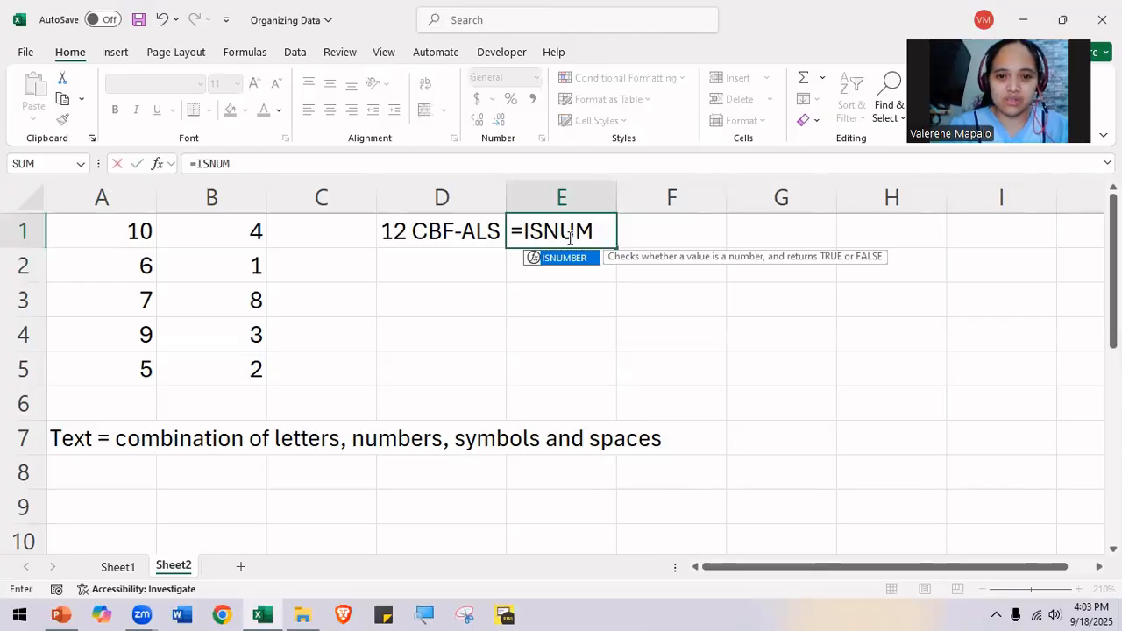
{"action": "type", "text": "BER("}
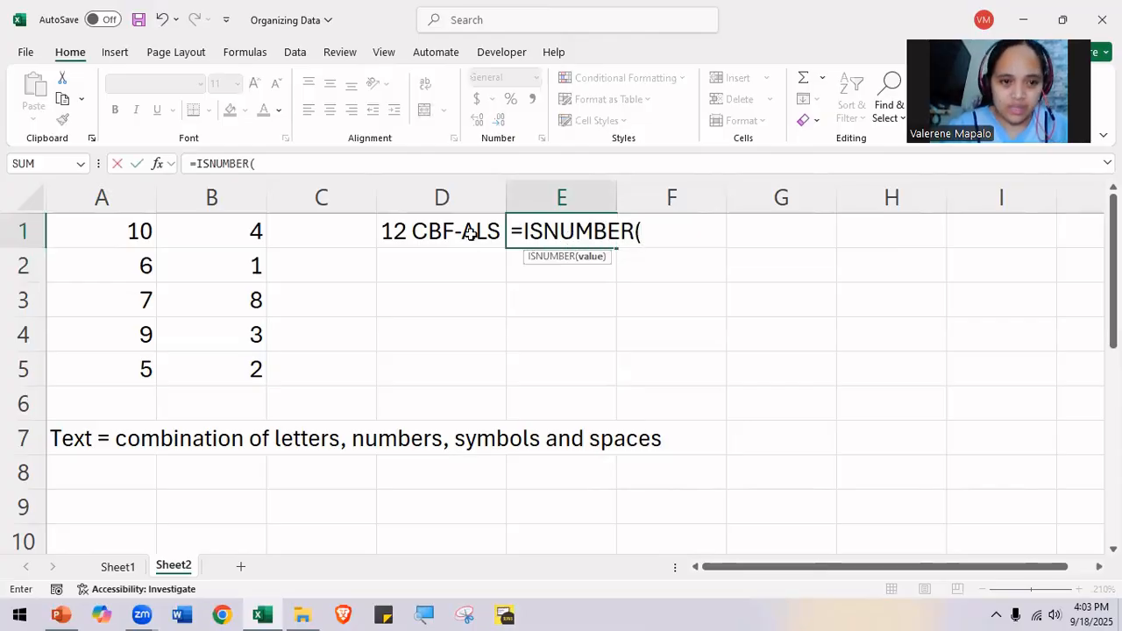
{"action": "left_click", "coordinate": [471, 232]}
{"action": "type", "text": ")"}
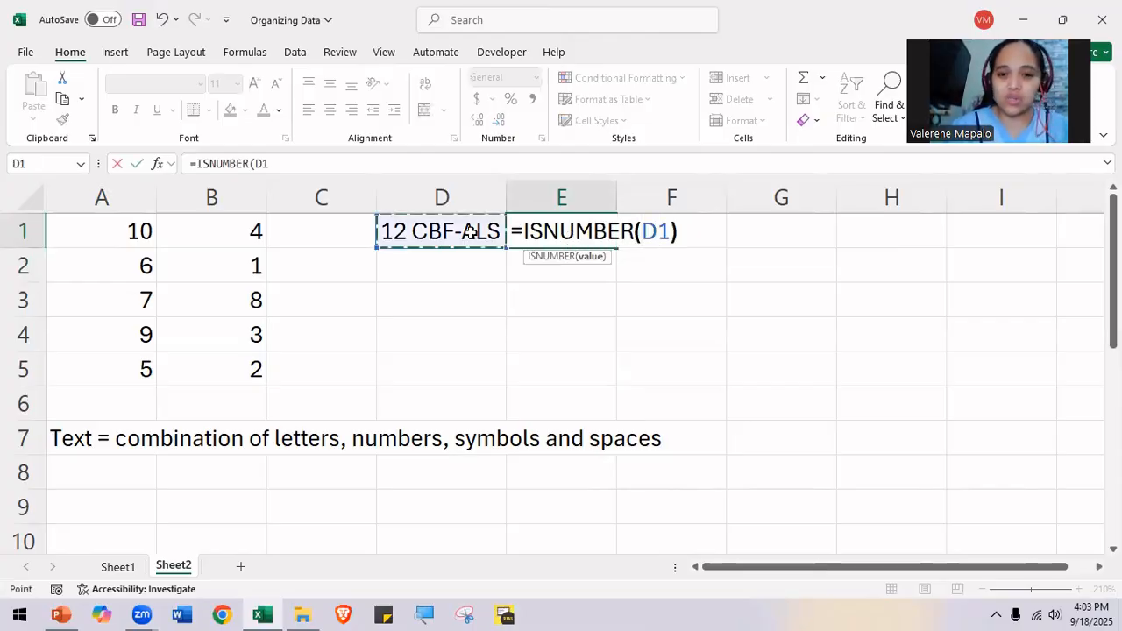
{"action": "key", "text": "Return"}
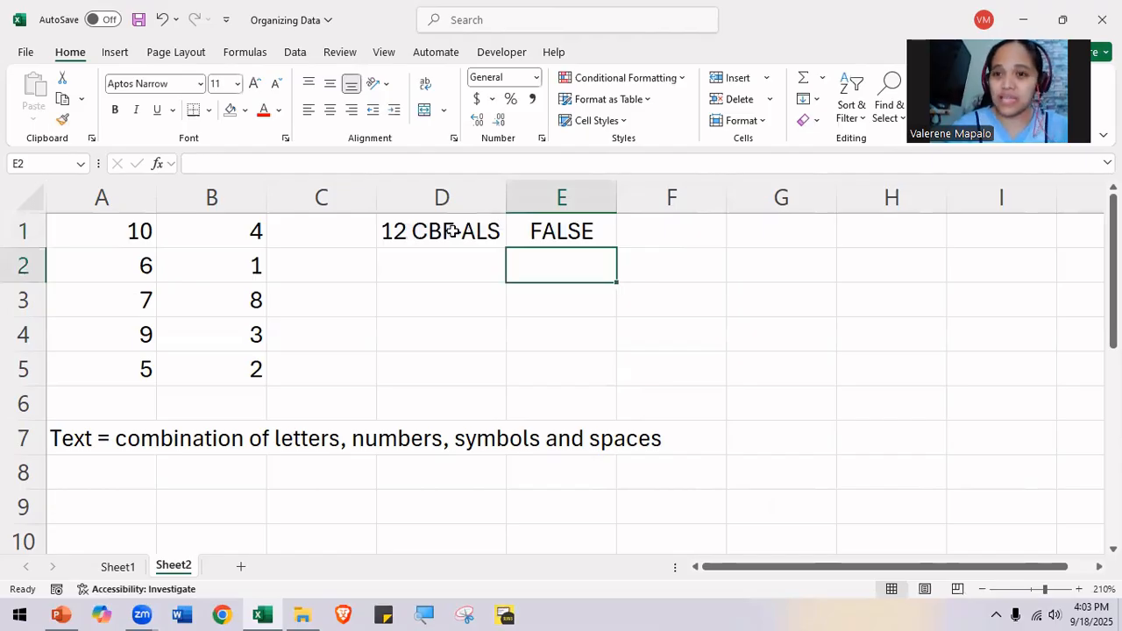
Step: Enter the formula =ISNUMBER(B2) in cell E2 and return to the PowerPoint presentation
{"action": "type", "text": "="}
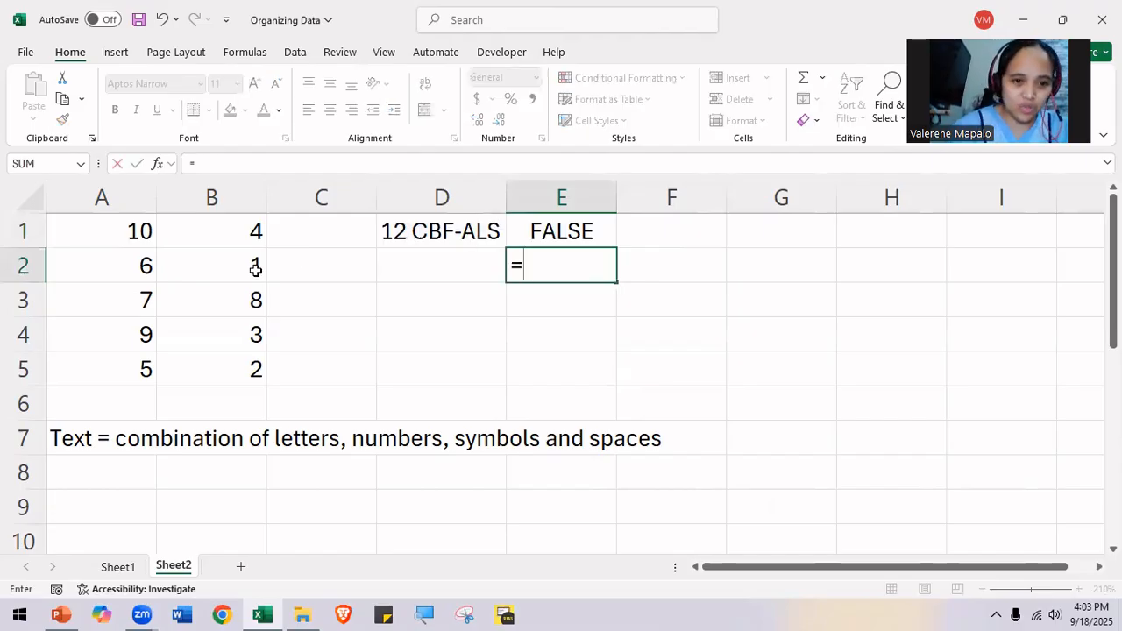
{"action": "type", "text": "ISNUMBER"}
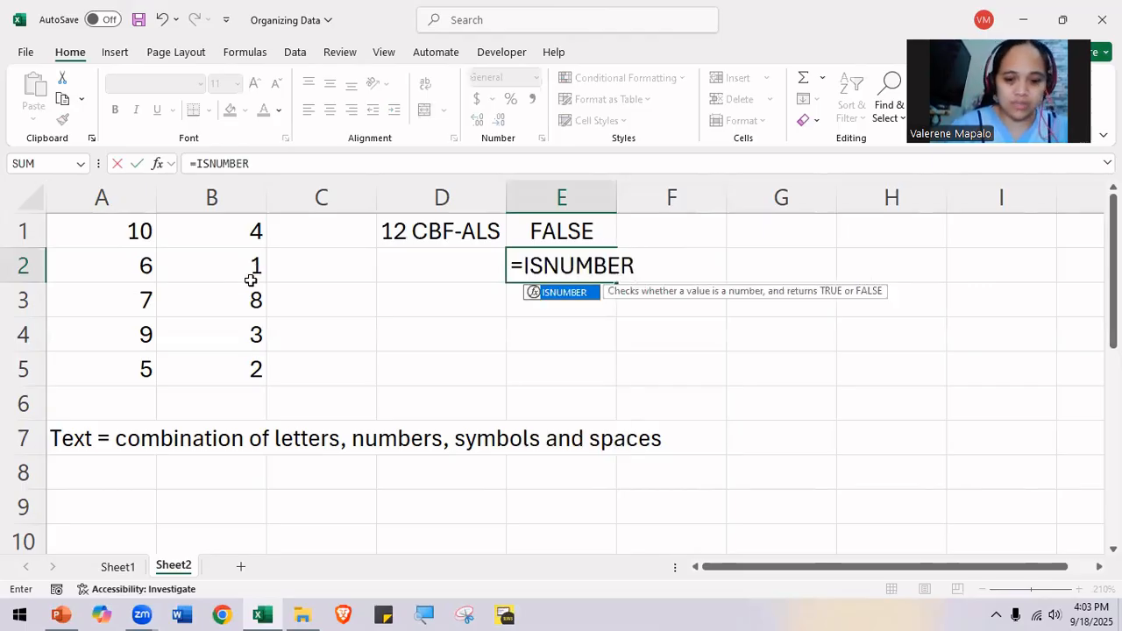
{"action": "type", "text": "(B2)"}
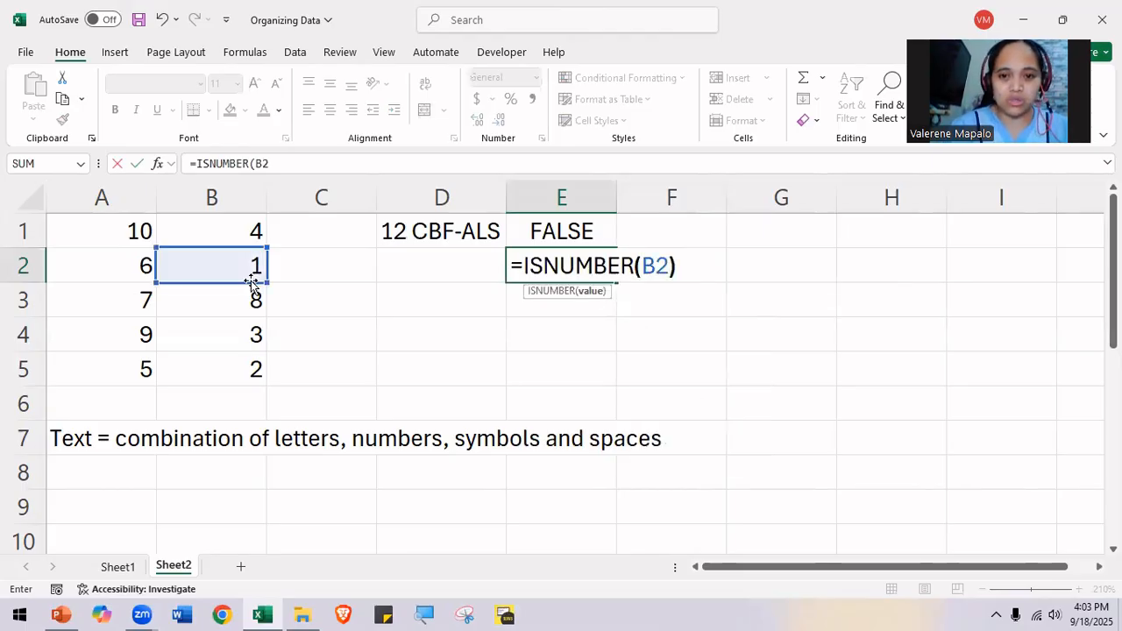
{"action": "key", "text": "Return"}
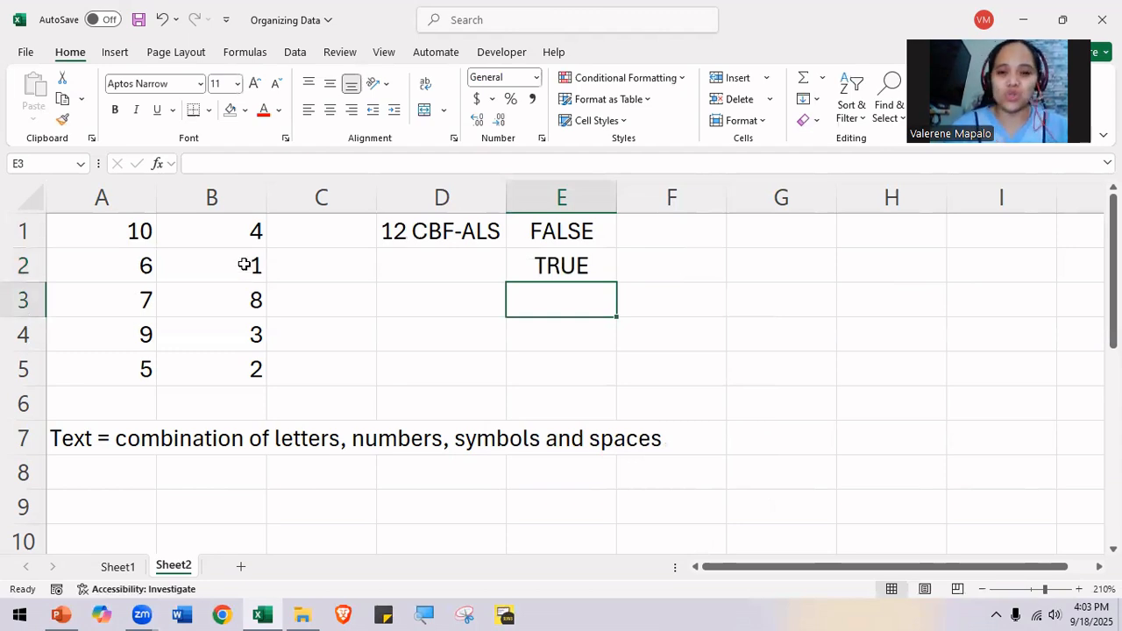
{"action": "key", "text": "alt+Tab"}
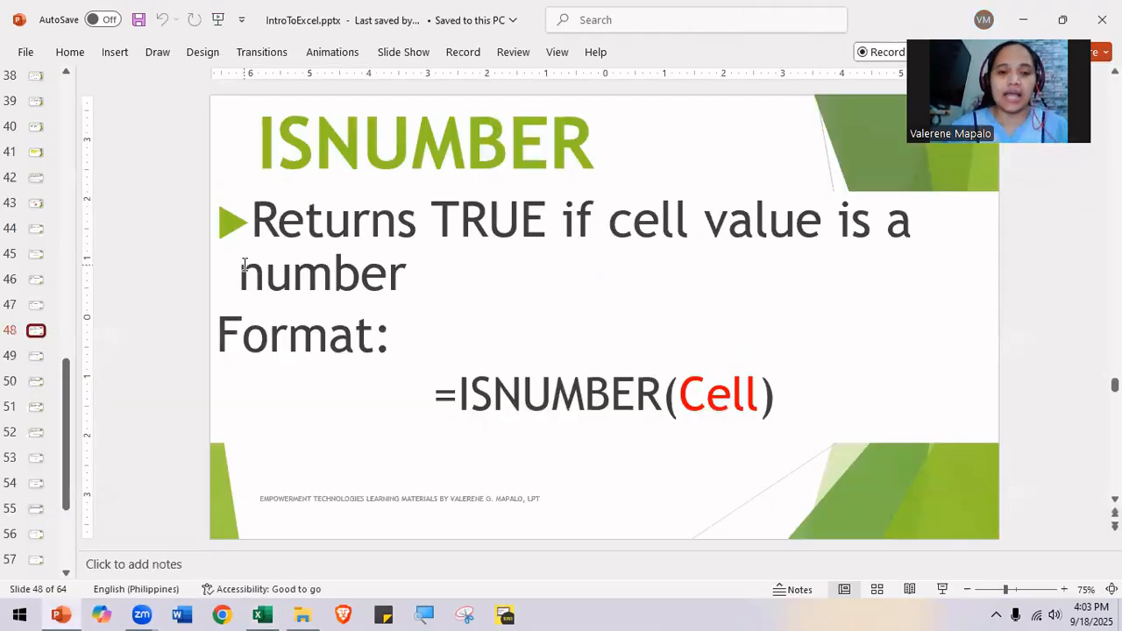
Step: Show the LEN slide 49 and highlight the words "number of characters in" in its description
{"action": "left_click", "coordinate": [36, 357]}
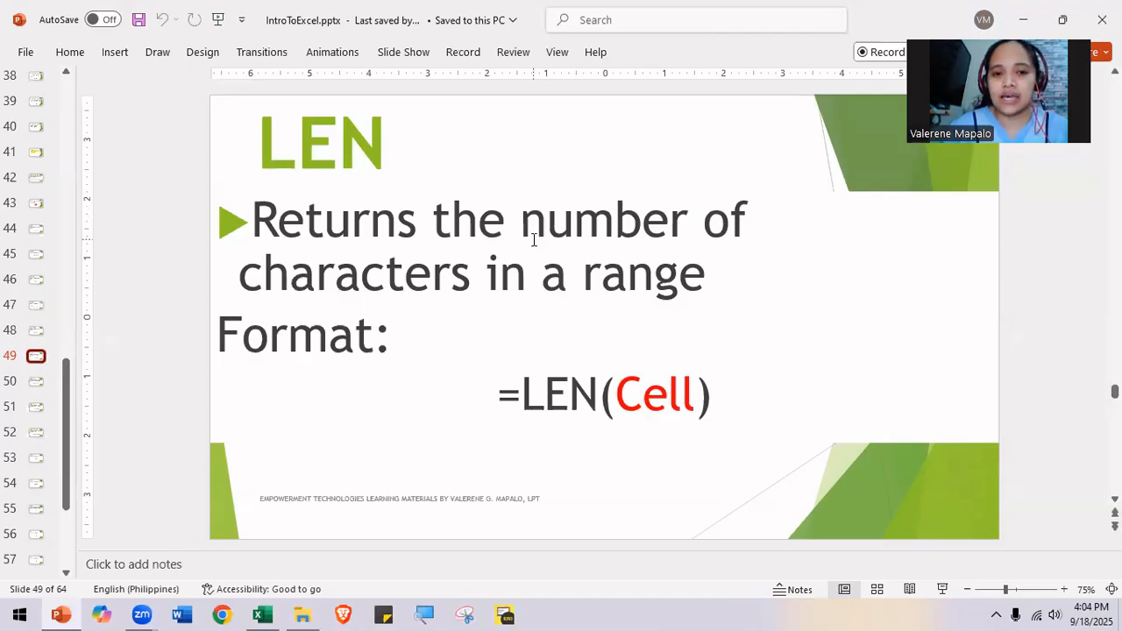
{"action": "left_click_drag", "start_coordinate": [545, 230], "coordinate": [458, 271]}
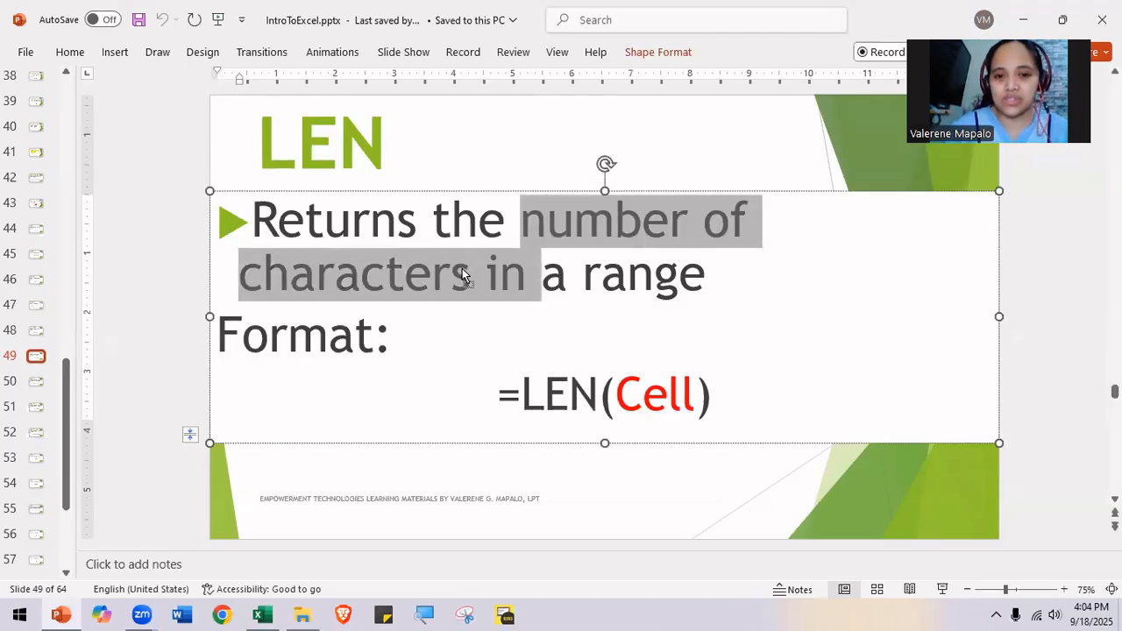
{"action": "left_click", "coordinate": [463, 272]}
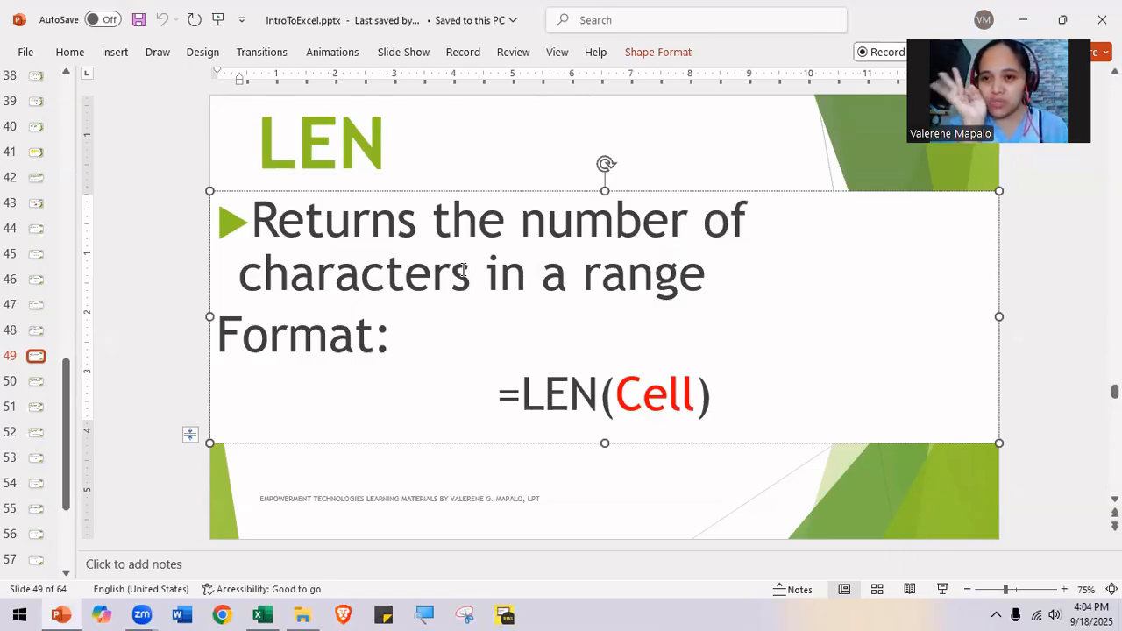
Step: Switch to the Excel workbook and clear the ISNUMBER formulas from cells E1:E2
{"action": "key", "text": "alt+Tab"}
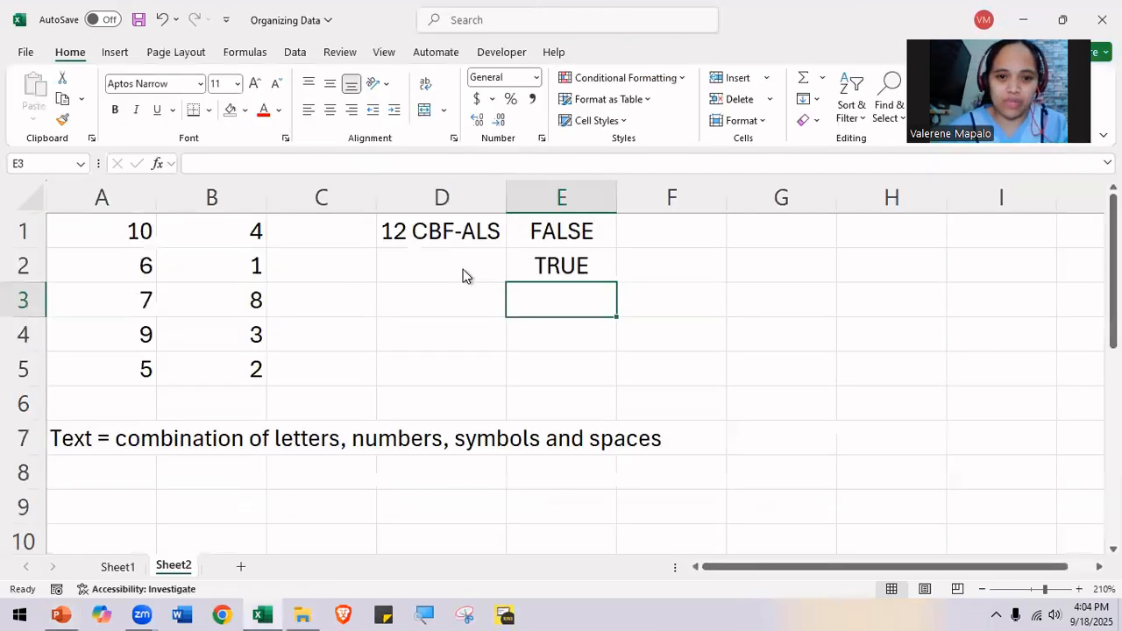
{"action": "left_click_drag", "start_coordinate": [571, 236], "coordinate": [570, 265]}
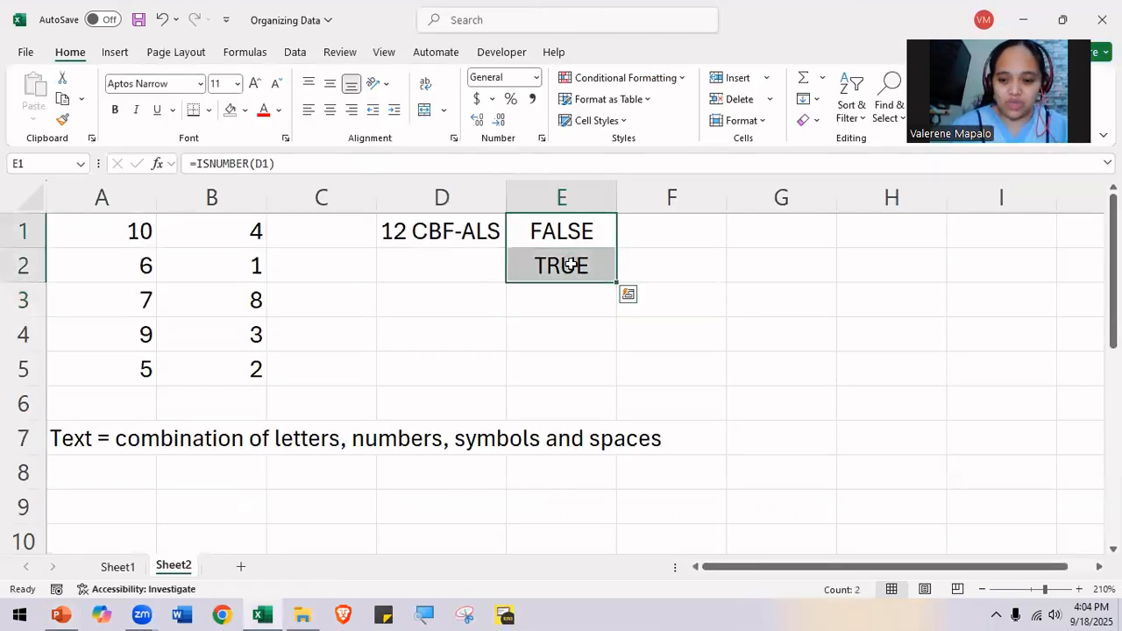
{"action": "key", "text": "Delete"}
{"action": "left_click", "coordinate": [573, 321]}
Step: Enter the formula =LEN(D1) in cell E1 to count the characters of the text in D1
{"action": "left_click", "coordinate": [562, 225]}
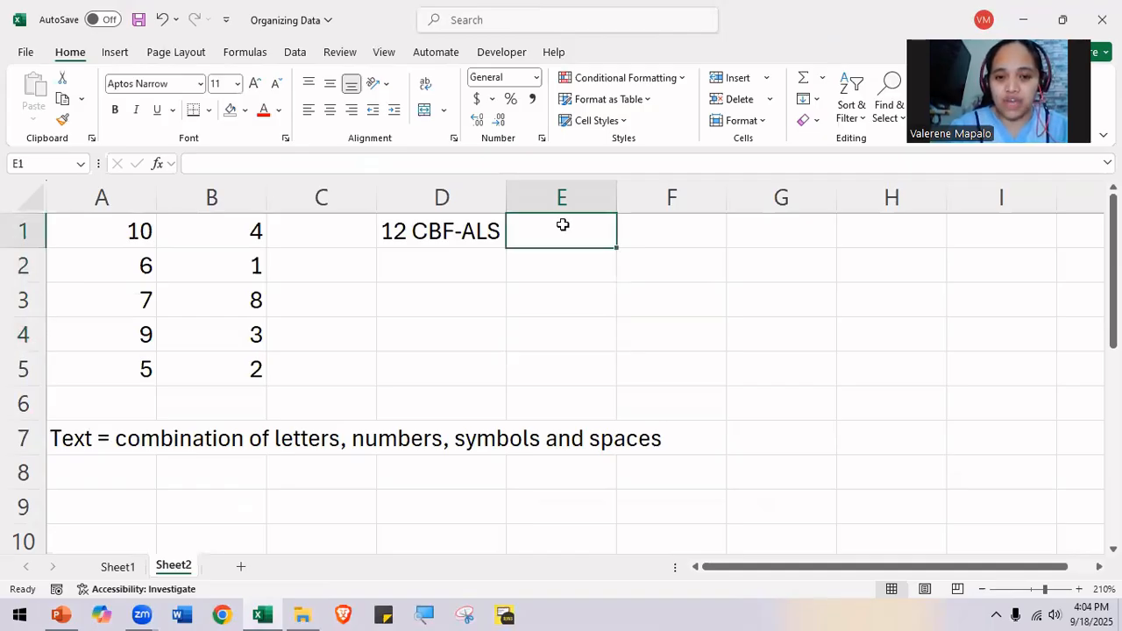
{"action": "type", "text": "=LEN"}
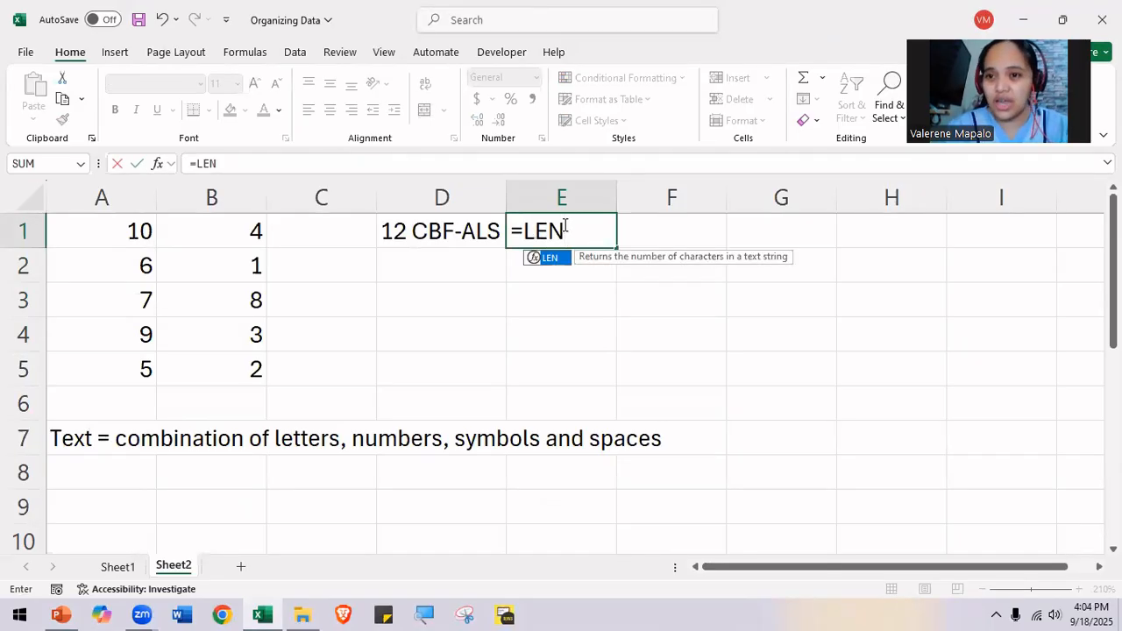
{"action": "type", "text": "("}
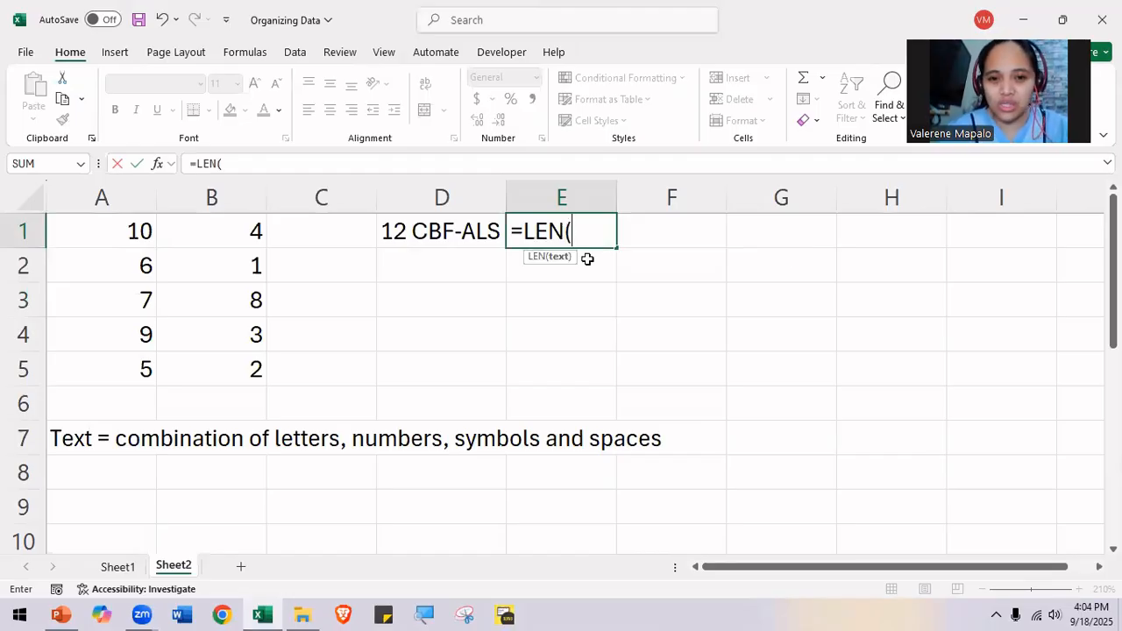
{"action": "left_click", "coordinate": [471, 230]}
{"action": "type", "text": ")"}
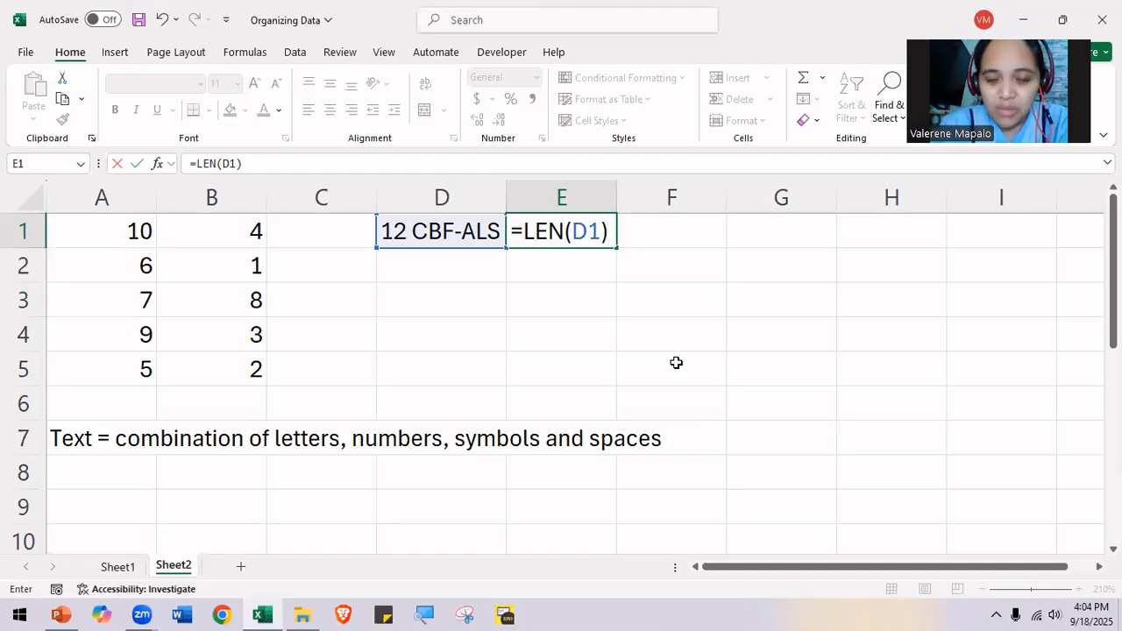
{"action": "key", "text": "Return"}
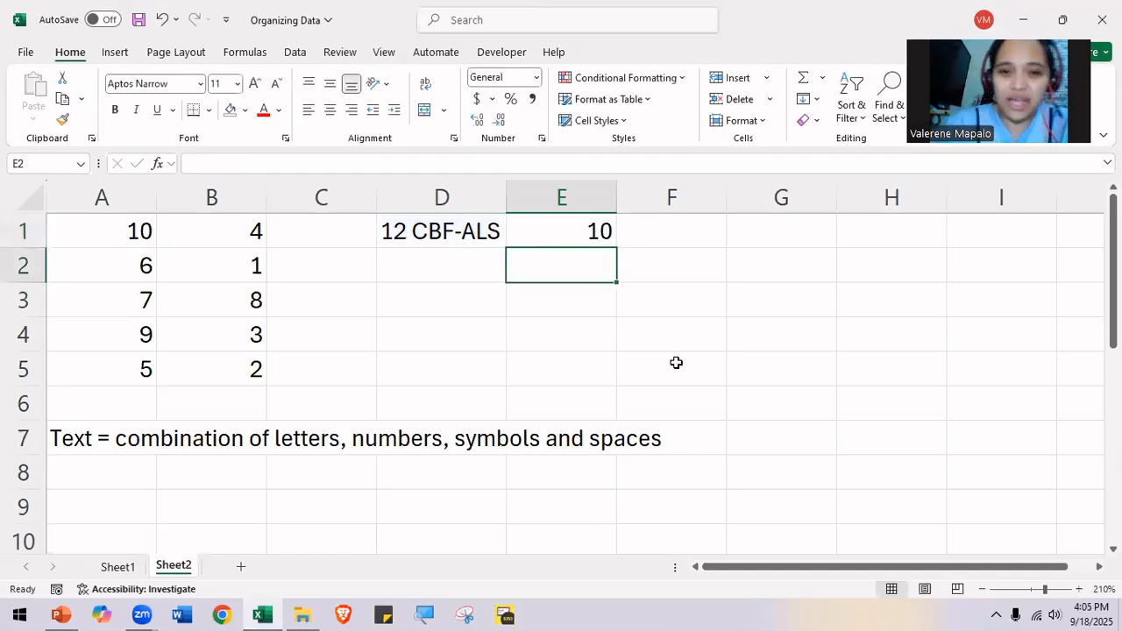
{"action": "key", "text": "Up"}
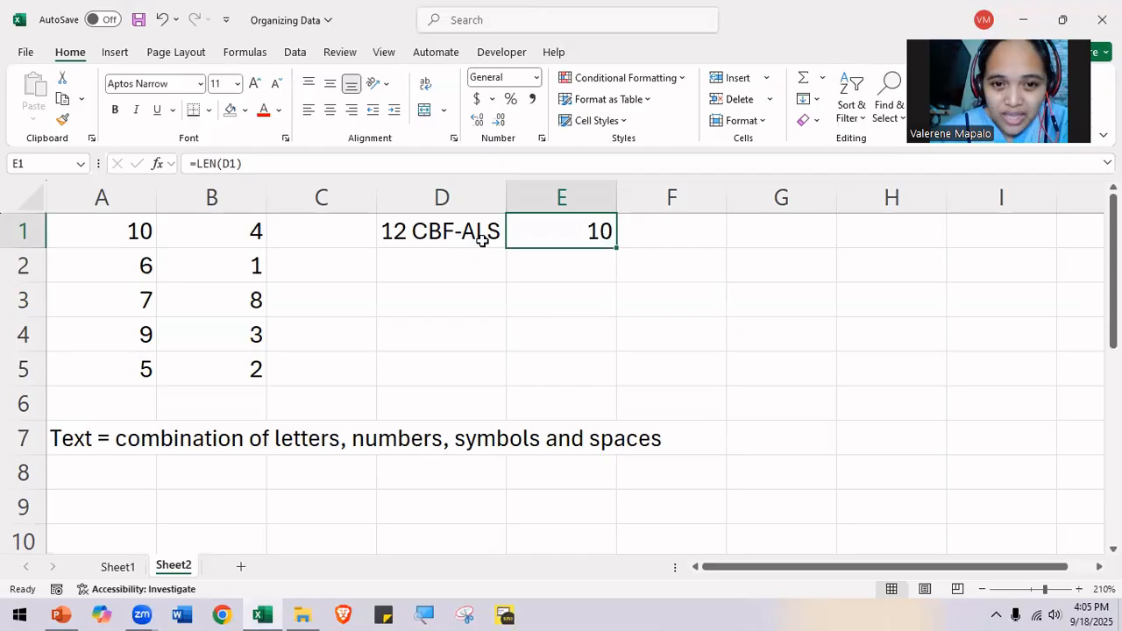
{"action": "left_click", "coordinate": [585, 269]}
Step: Switch to the PowerPoint presentation, show the COUNT slide 50 and highlight the word "cells" in its description
{"action": "key", "text": "alt+Tab"}
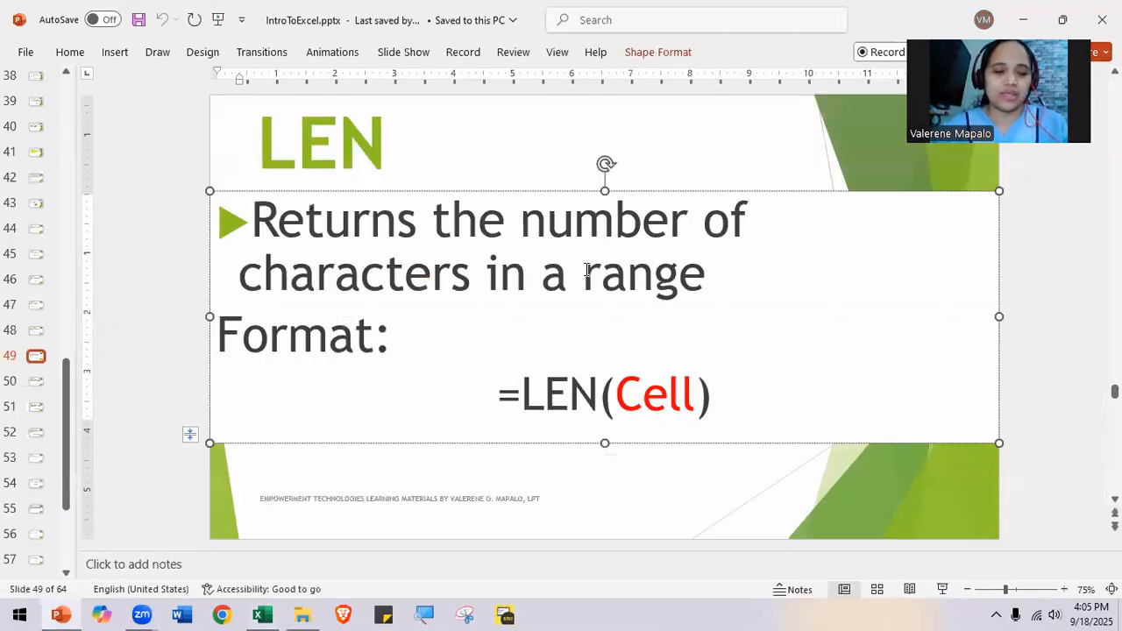
{"action": "left_click", "coordinate": [38, 387]}
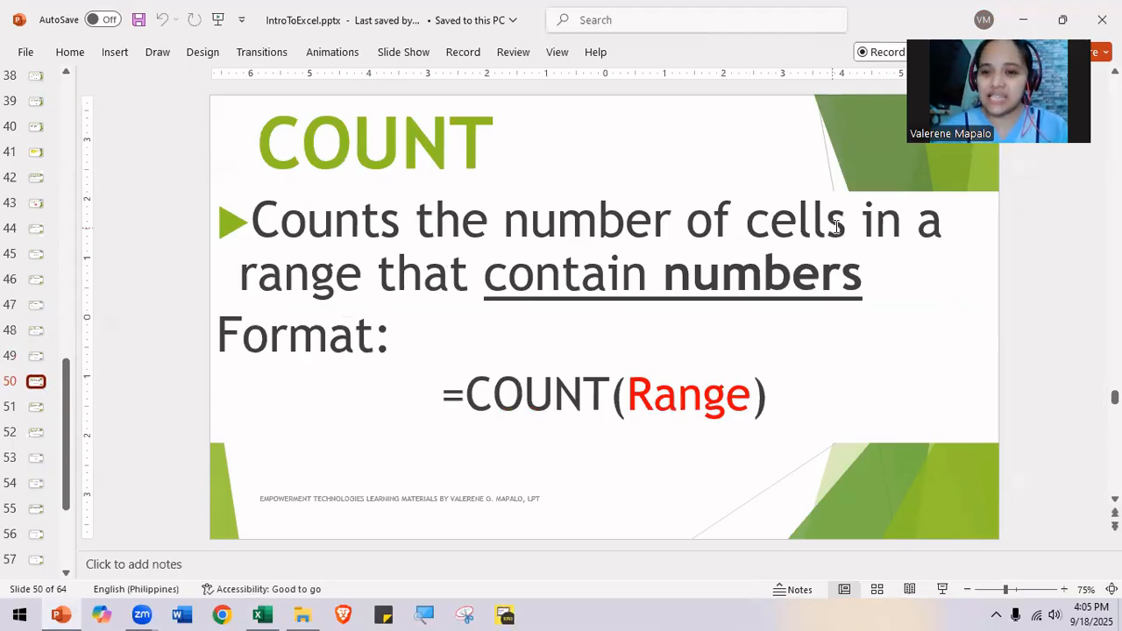
{"action": "left_click_drag", "start_coordinate": [847, 227], "coordinate": [749, 225]}
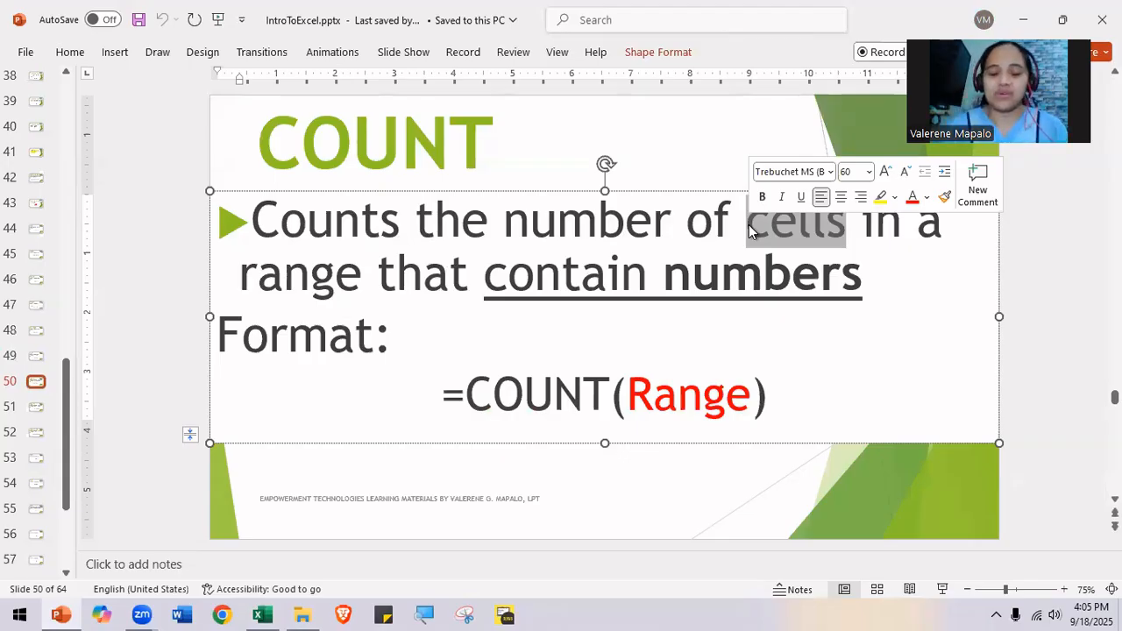
{"action": "left_click", "coordinate": [689, 131]}
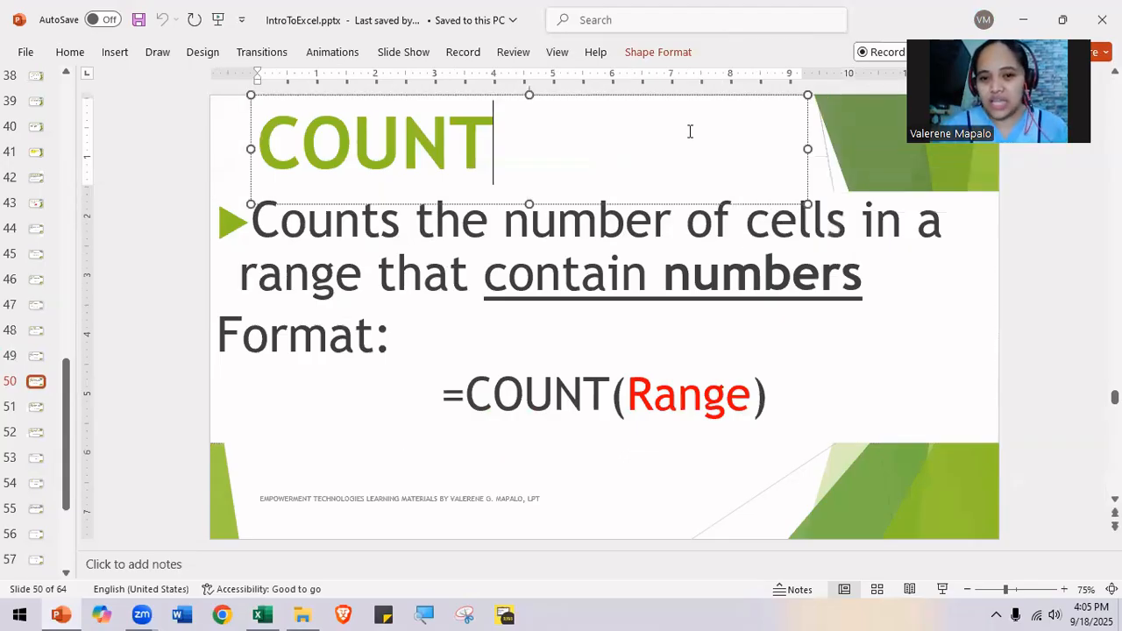
{"action": "left_click", "coordinate": [824, 272]}
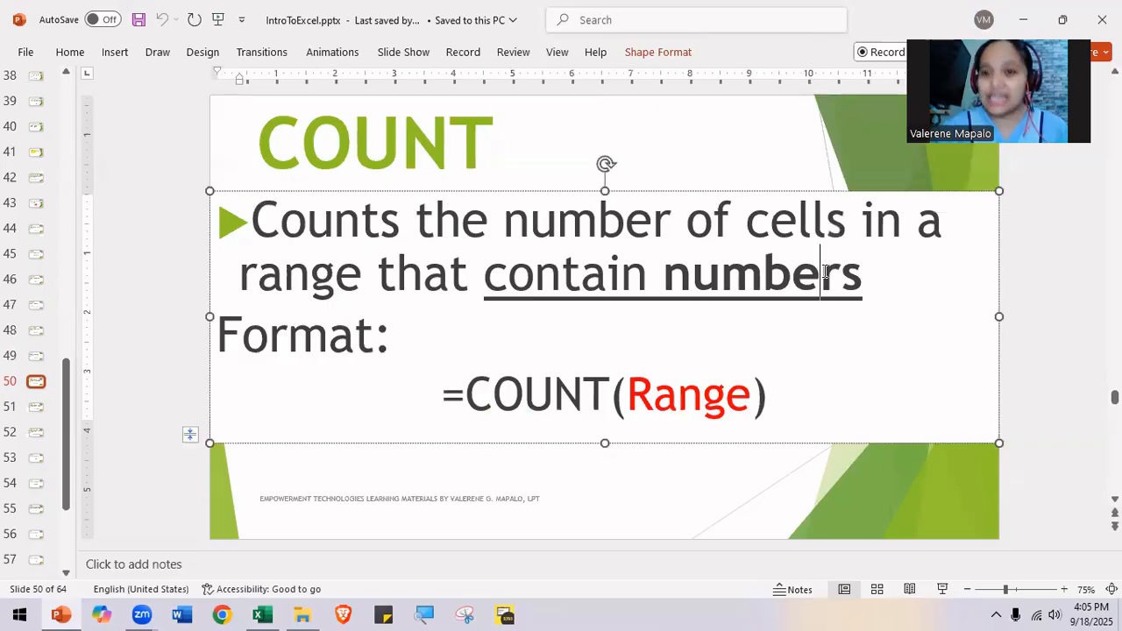
{"action": "left_click", "coordinate": [1083, 275]}
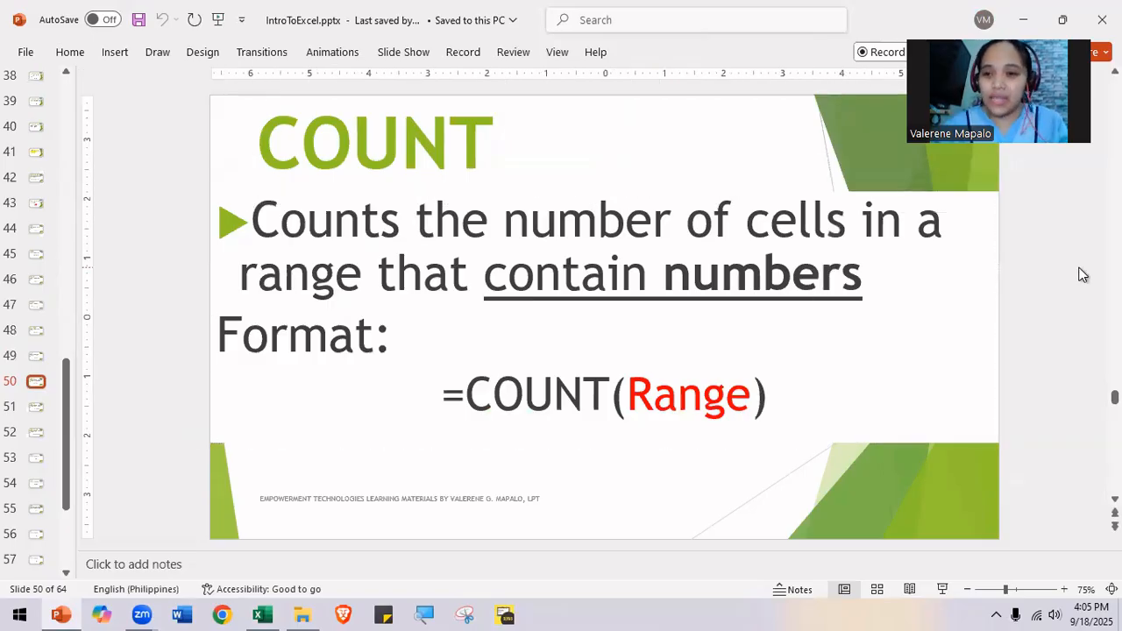
Step: Switch back to the Excel workbook and clear the LEN formula from cell E1
{"action": "key", "text": "alt+Tab"}
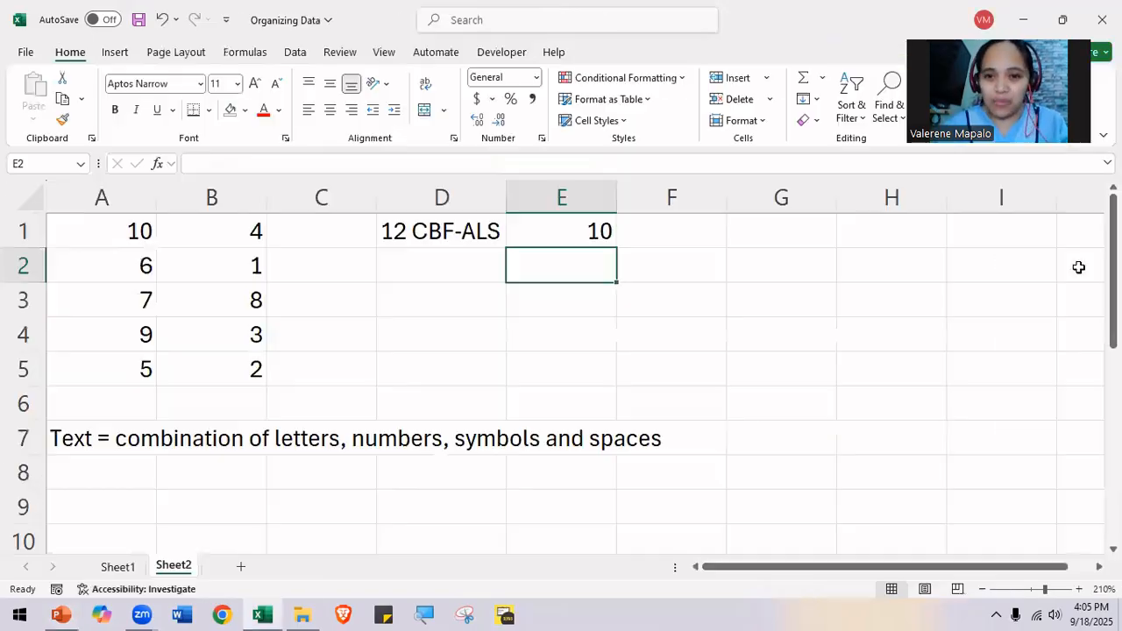
{"action": "left_click", "coordinate": [603, 229]}
{"action": "key", "text": "Delete"}
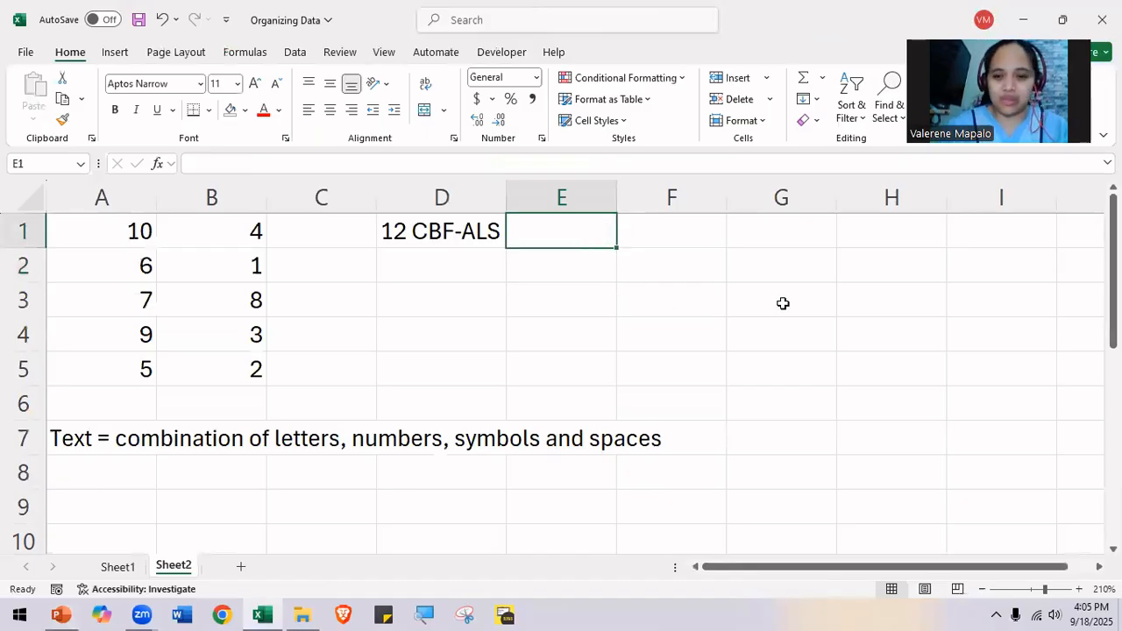
Step: Enter the formula =COUNT(A1:D5) in cell G3, checking the format on the PowerPoint COUNT slide
{"action": "left_click", "coordinate": [783, 303]}
{"action": "type", "text": "="}
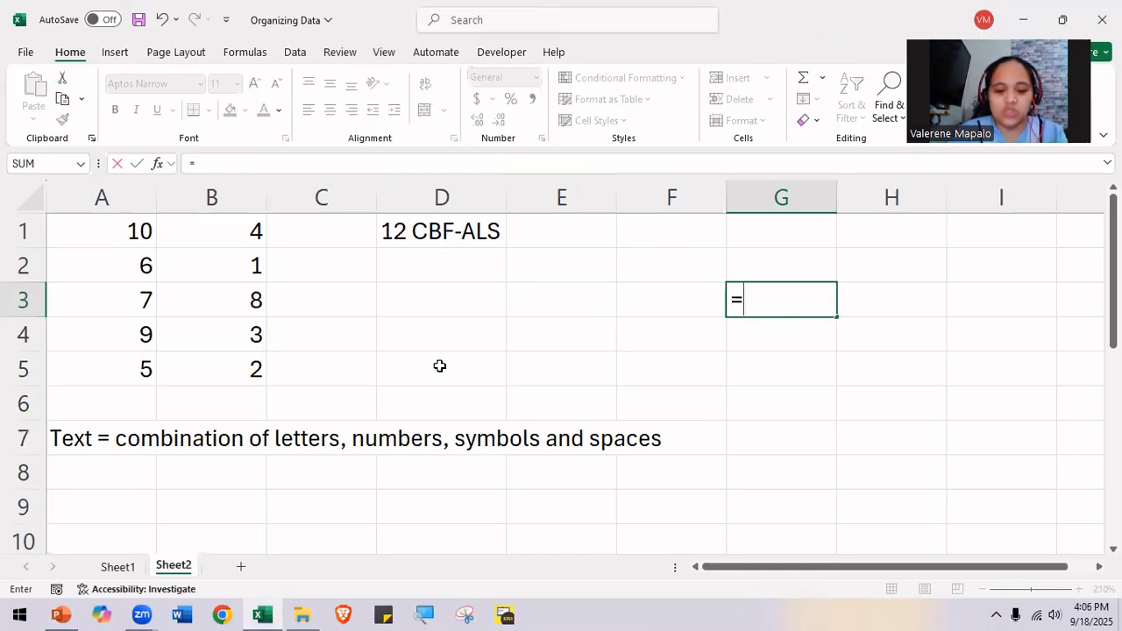
{"action": "key", "text": "alt+Tab"}
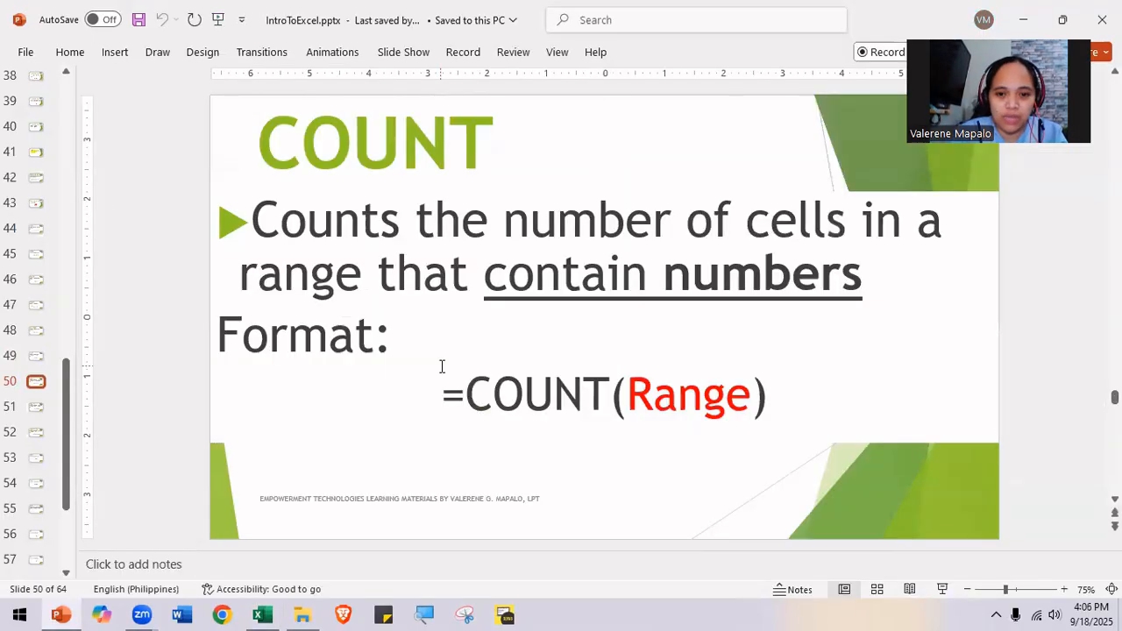
{"action": "key", "text": "alt+Tab"}
{"action": "type", "text": "COUNT"}
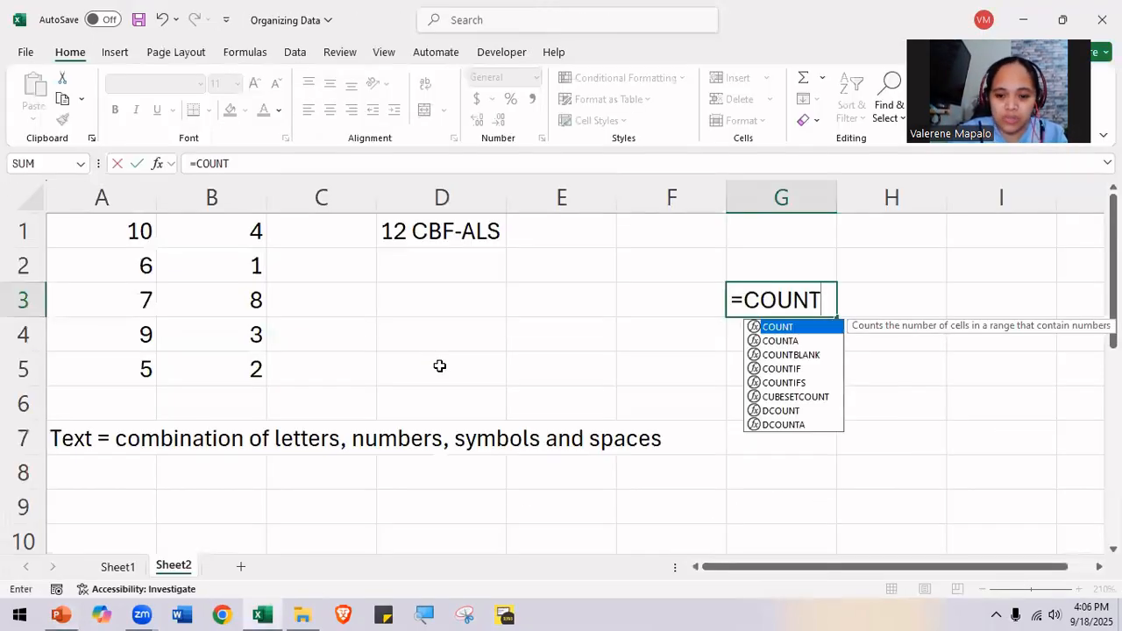
{"action": "type", "text": "("}
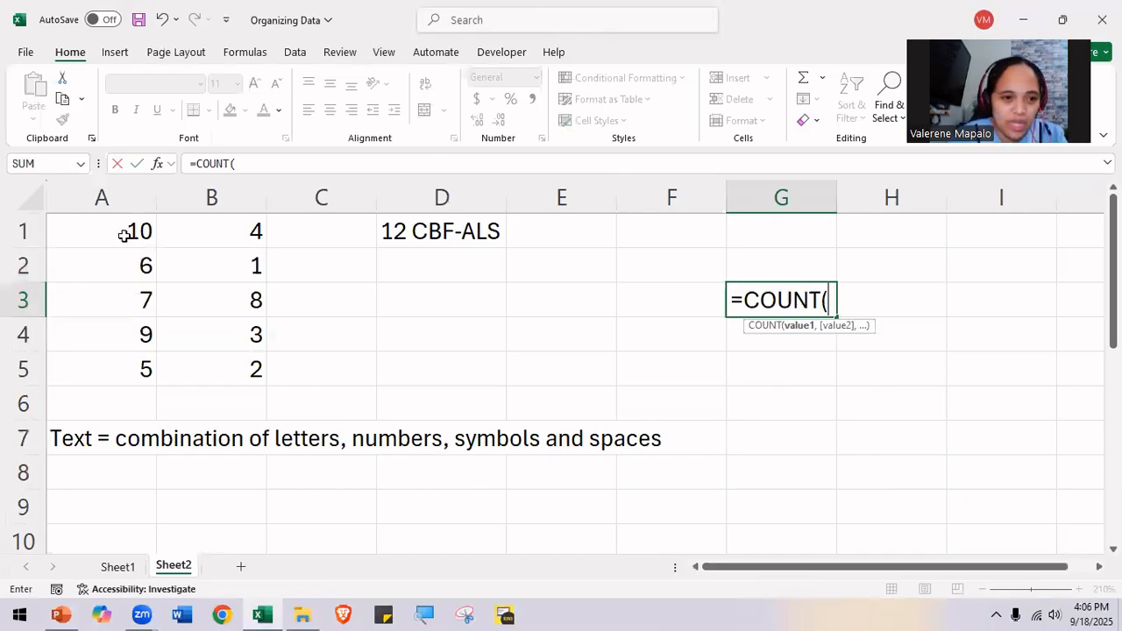
{"action": "left_click_drag", "start_coordinate": [117, 230], "coordinate": [456, 375]}
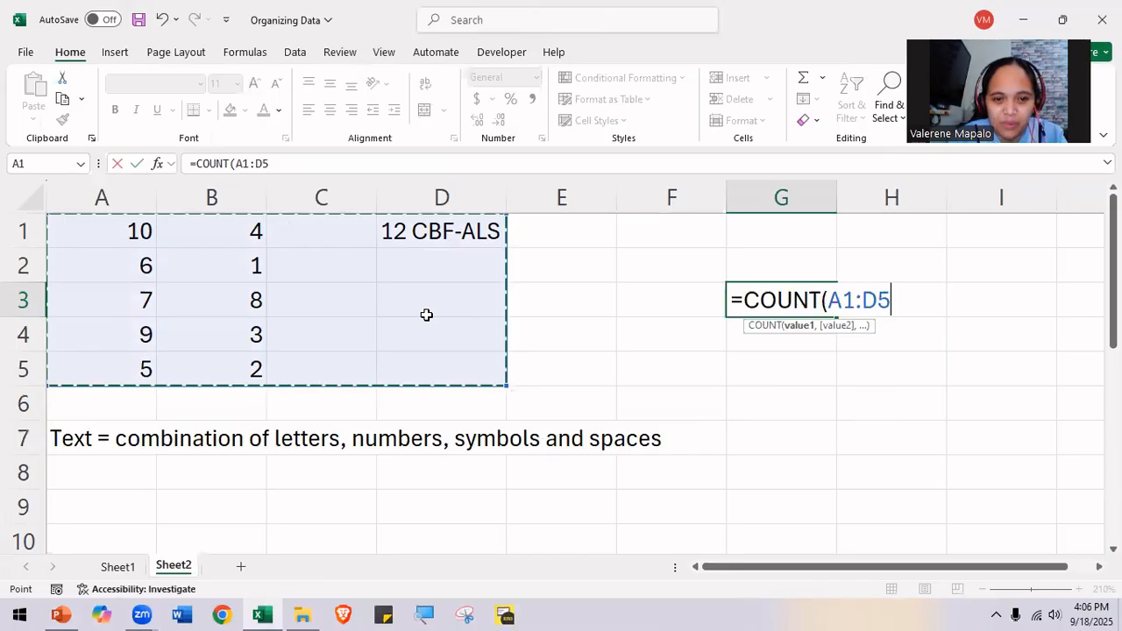
{"action": "key", "text": "alt+Tab"}
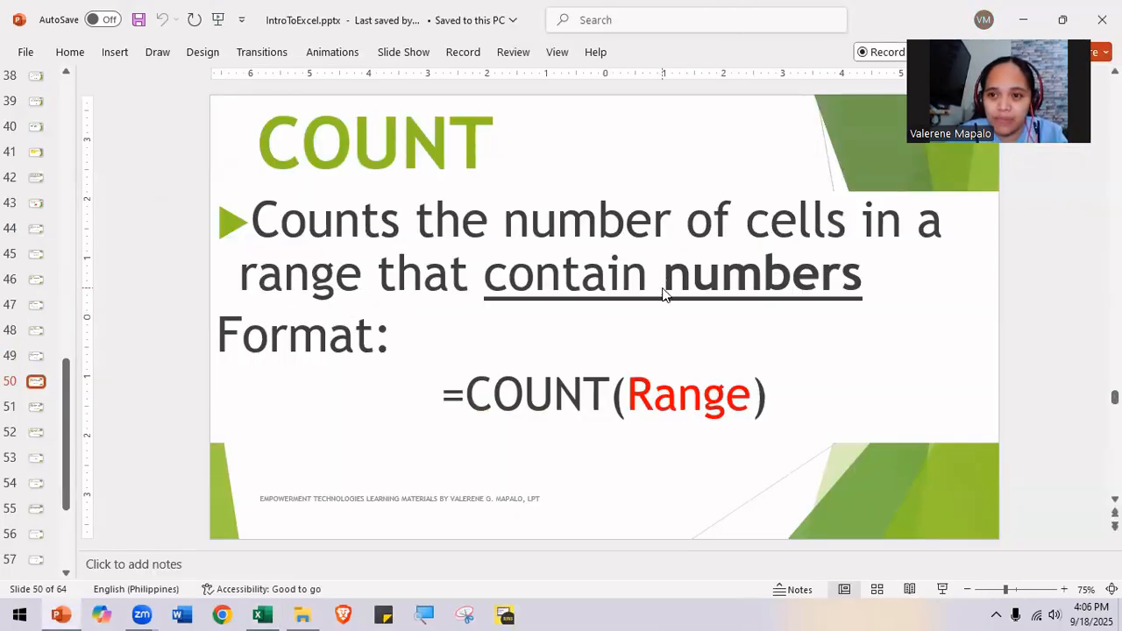
{"action": "key", "text": "alt+Tab"}
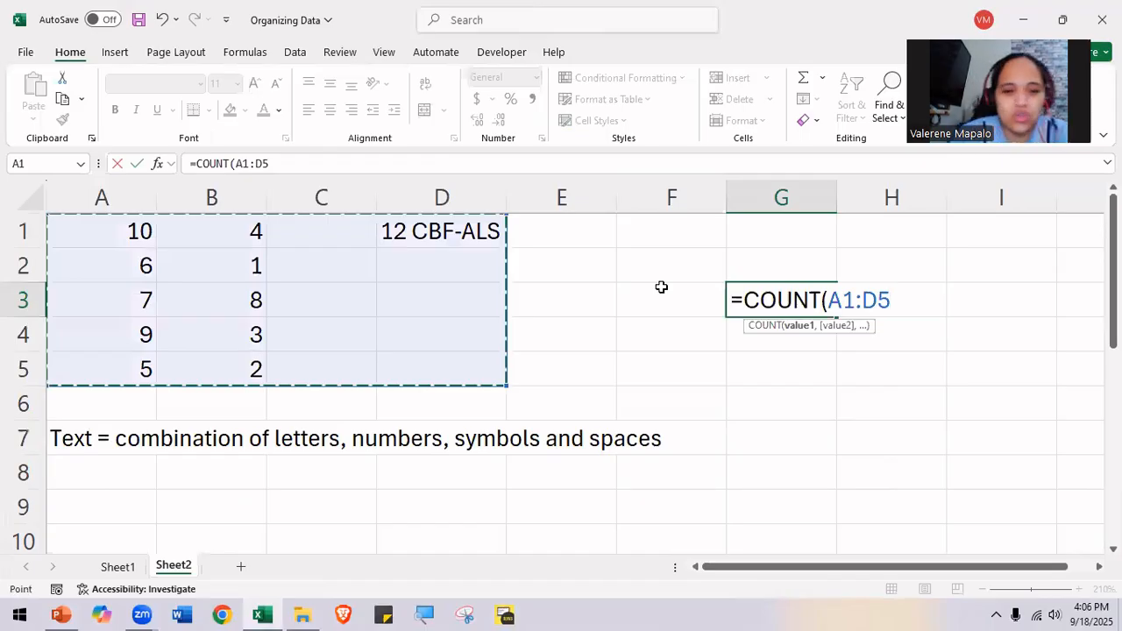
{"action": "key", "text": "Return"}
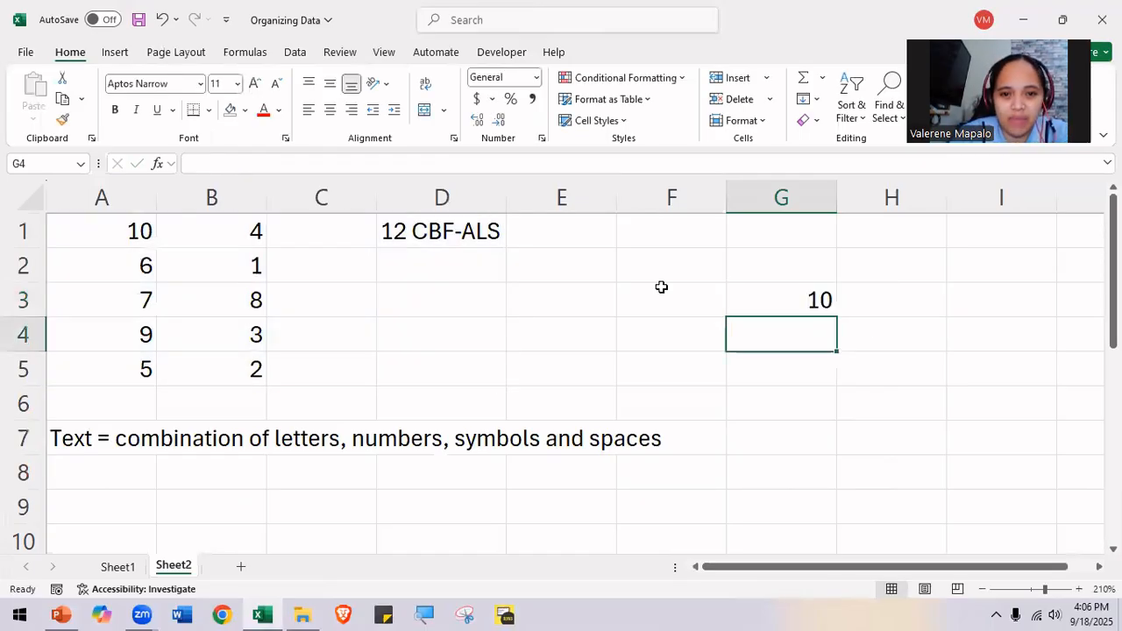
Step: Step through the numeric cells in columns A and B, then the text and empty cells in column D, to examine what COUNT includes
{"action": "left_click", "coordinate": [131, 232]}
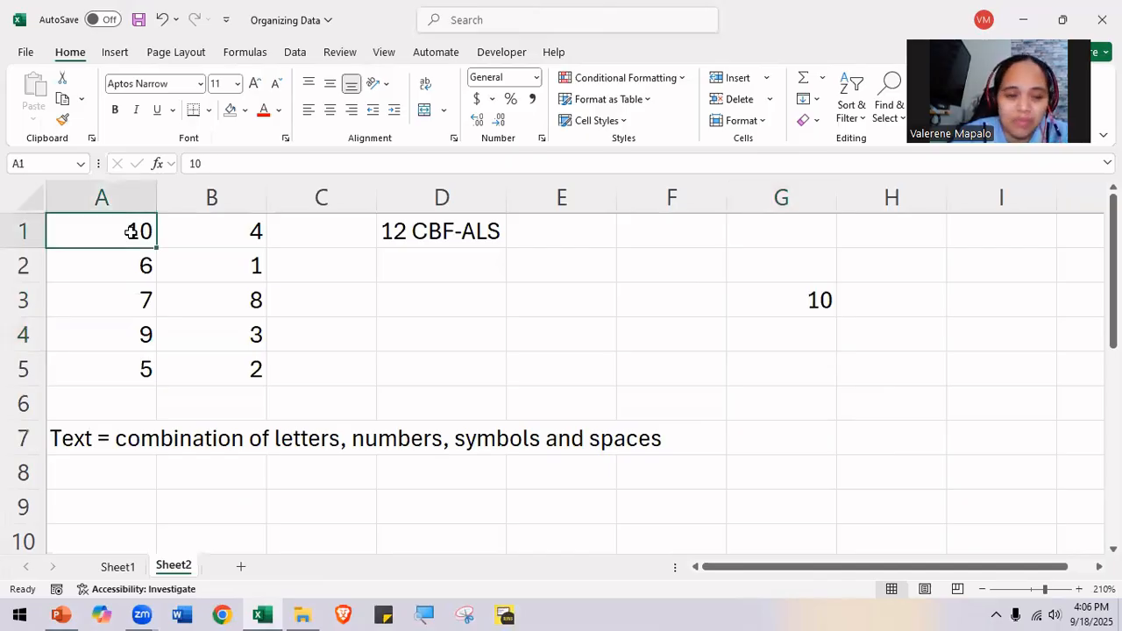
{"action": "key", "text": "Right"}
{"action": "key", "text": "Down"}
{"action": "key", "text": "Left"}
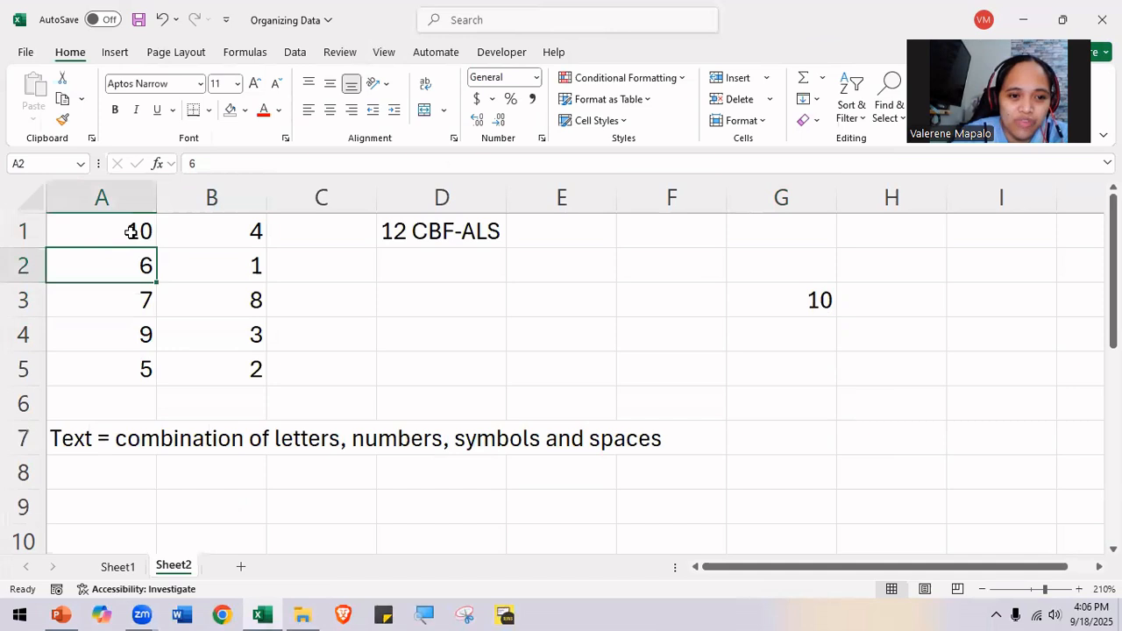
{"action": "key", "text": "Down"}
{"action": "key", "text": "Right"}
{"action": "key", "text": "Down"}
{"action": "key", "text": "Left"}
{"action": "key", "text": "Down"}
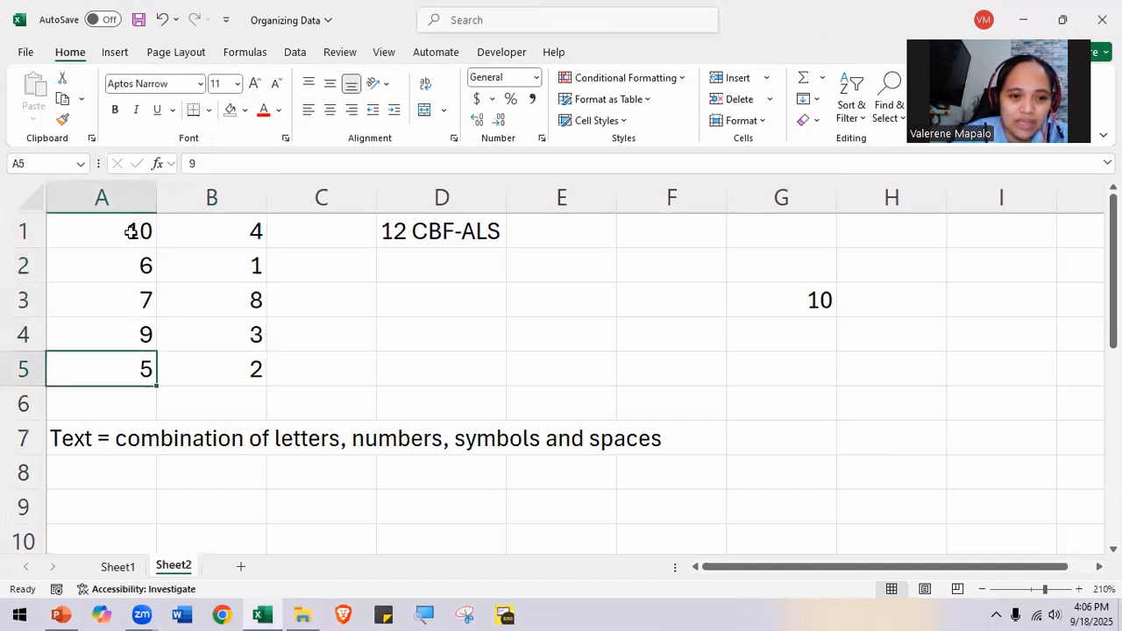
{"action": "key", "text": "Down"}
{"action": "key", "text": "Right"}
{"action": "key", "text": "Right"}
{"action": "key", "text": "Right"}
{"action": "key", "text": "Up"}
{"action": "key", "text": "Up"}
{"action": "key", "text": "Up"}
{"action": "key", "text": "Up"}
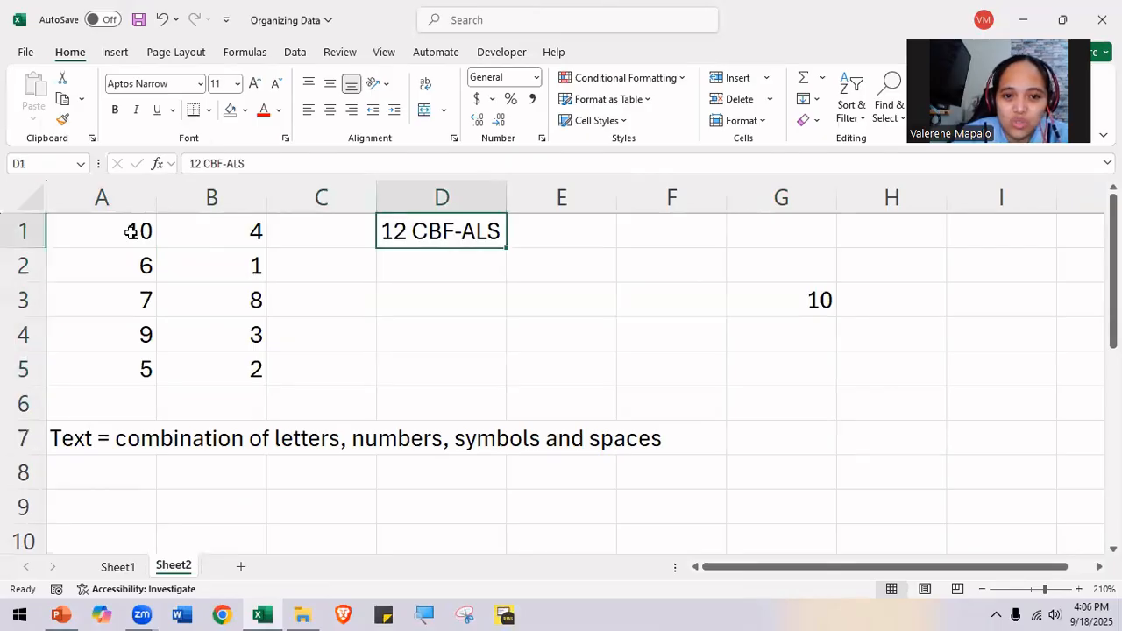
{"action": "key", "text": "Down"}
{"action": "key", "text": "Down"}
{"action": "key", "text": "Down"}
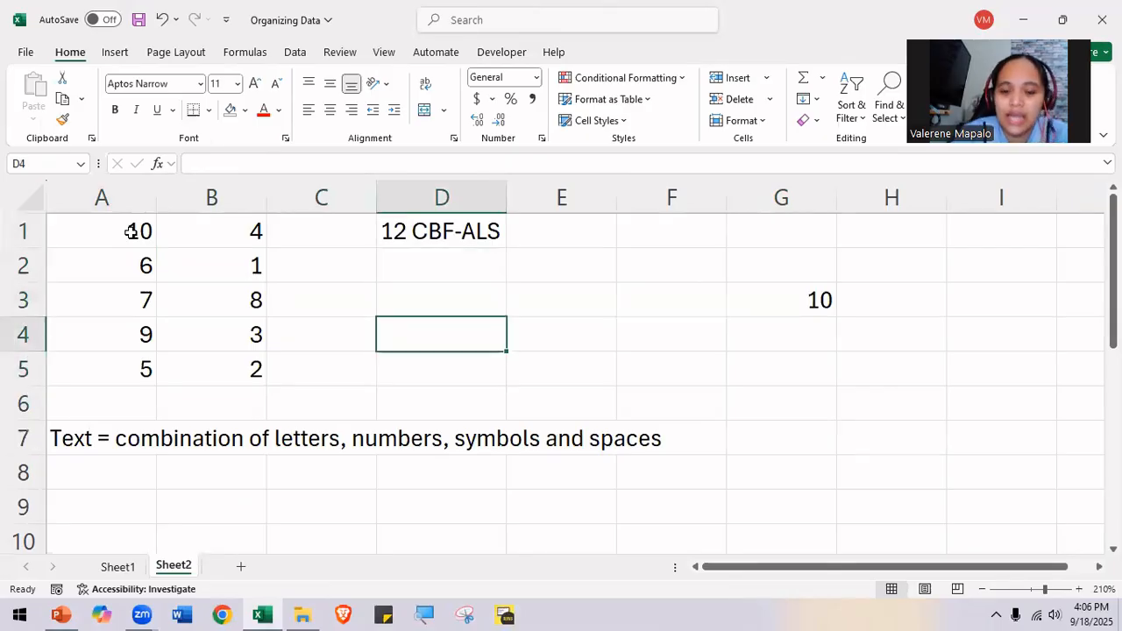
Step: Switch to the PowerPoint presentation, highlight "numbers" on the COUNT slide and open the COUNTA slide 51
{"action": "key", "text": "alt+Tab"}
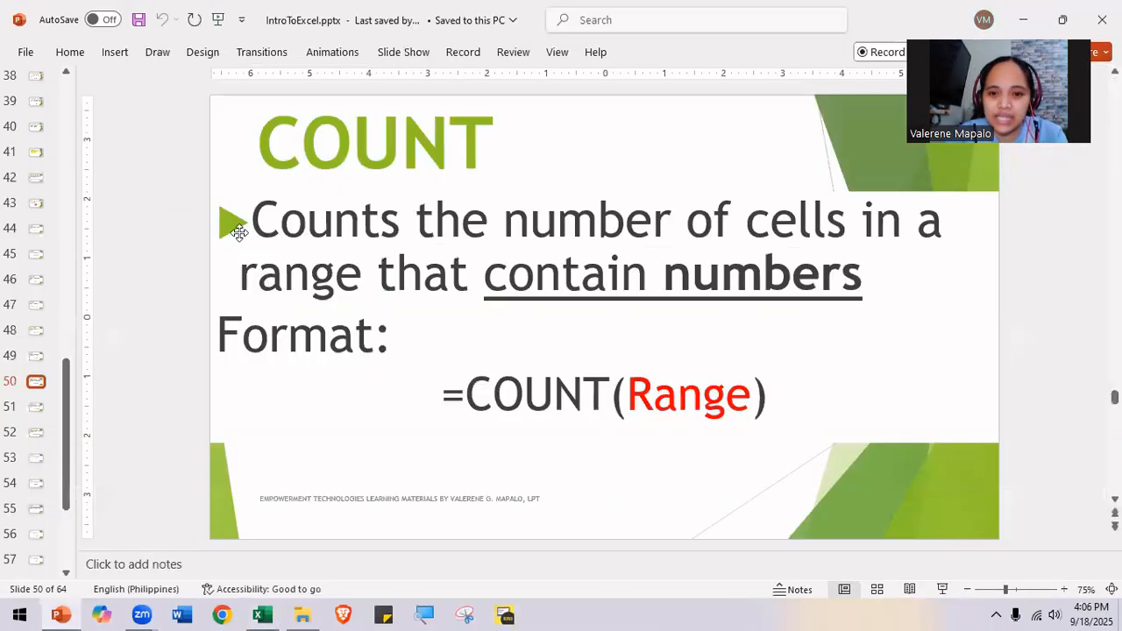
{"action": "left_click_drag", "start_coordinate": [664, 284], "coordinate": [889, 304]}
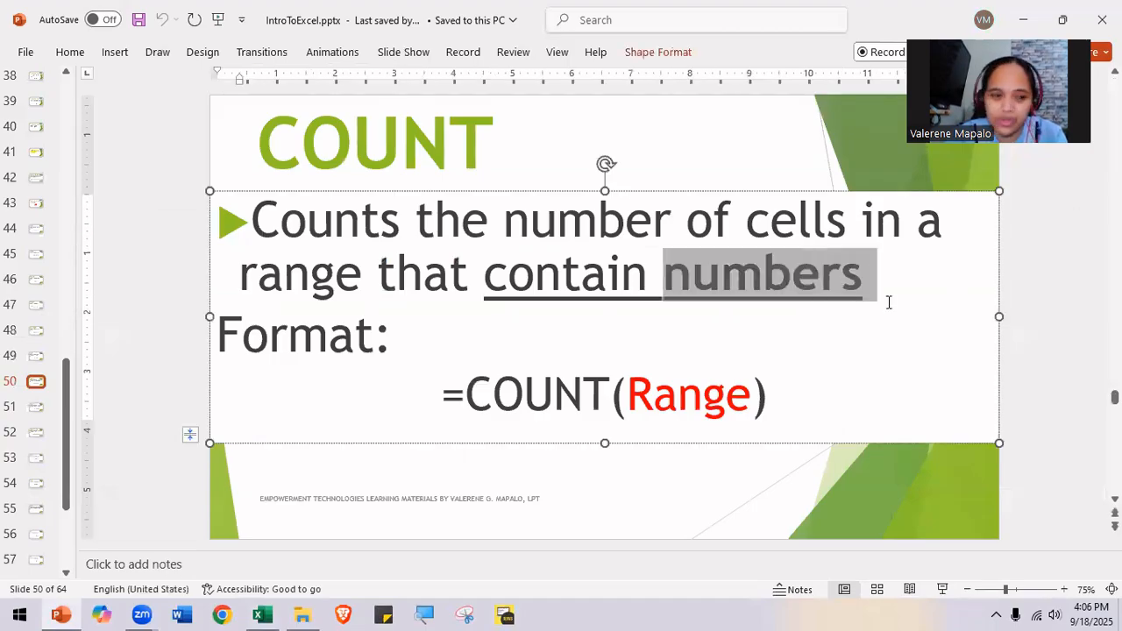
{"action": "left_click", "coordinate": [34, 408]}
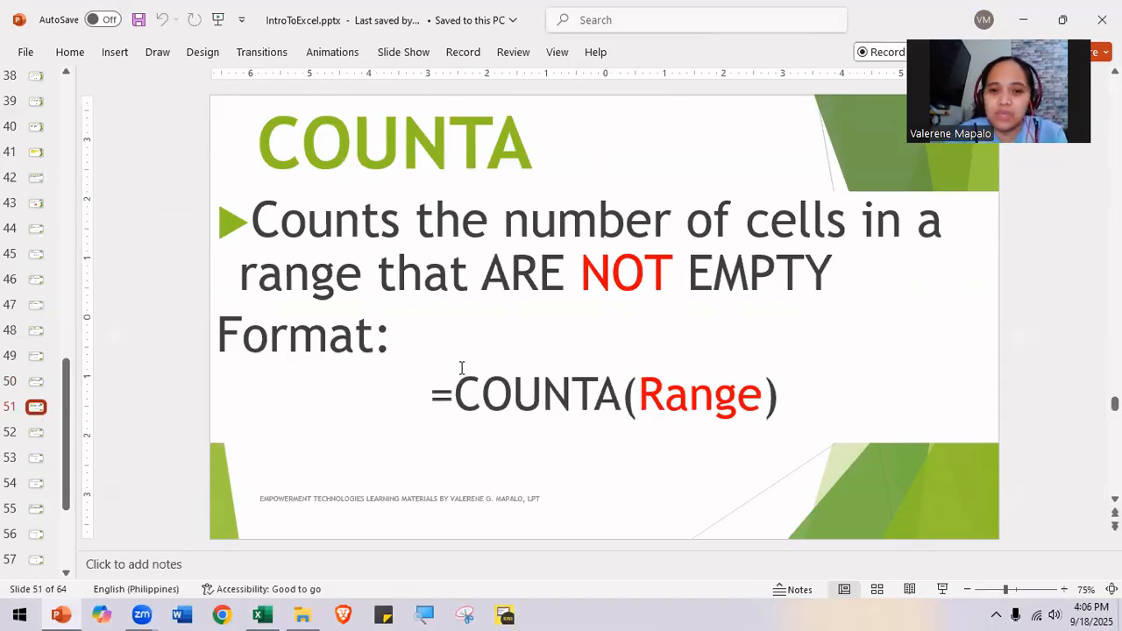
Step: Highlight "NOT EMPTY" on the COUNTA slide and switch back to the Excel workbook
{"action": "left_click_drag", "start_coordinate": [585, 277], "coordinate": [794, 275]}
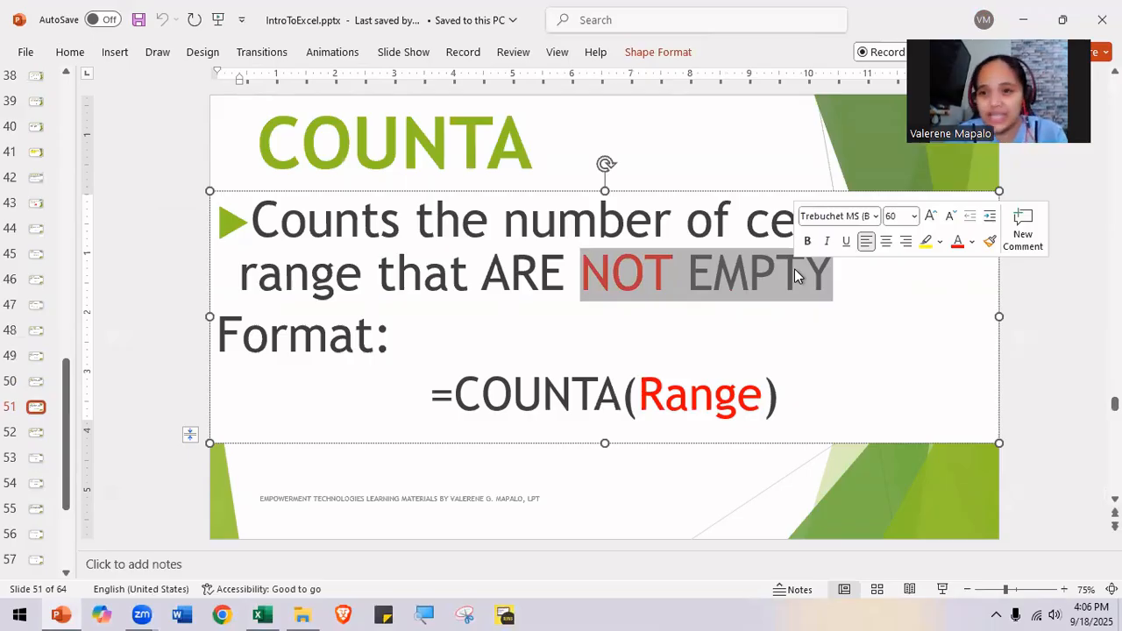
{"action": "key", "text": "alt+Tab"}
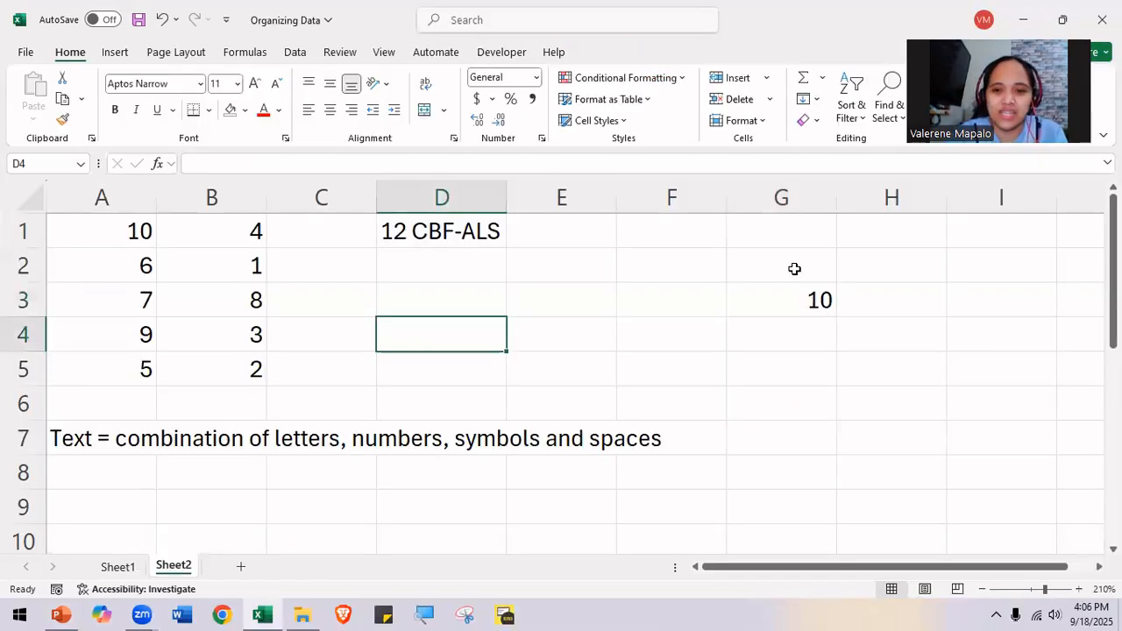
Step: Change the COUNT formula in cell G3 to =COUNTA(A1:D5)
{"action": "left_click", "coordinate": [802, 304]}
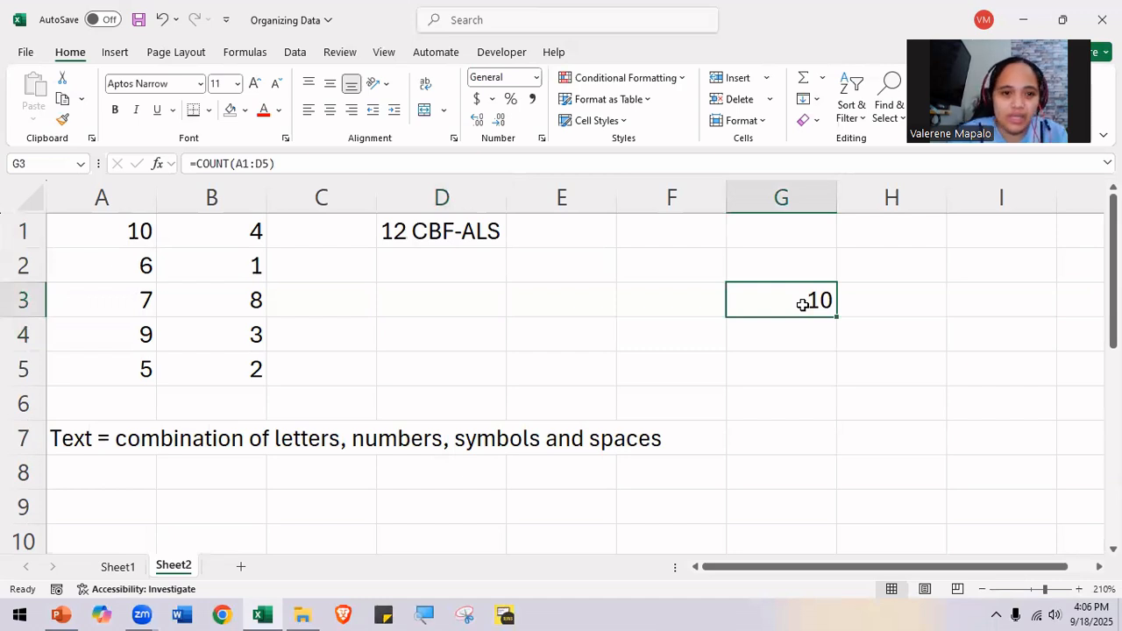
{"action": "left_click", "coordinate": [228, 165]}
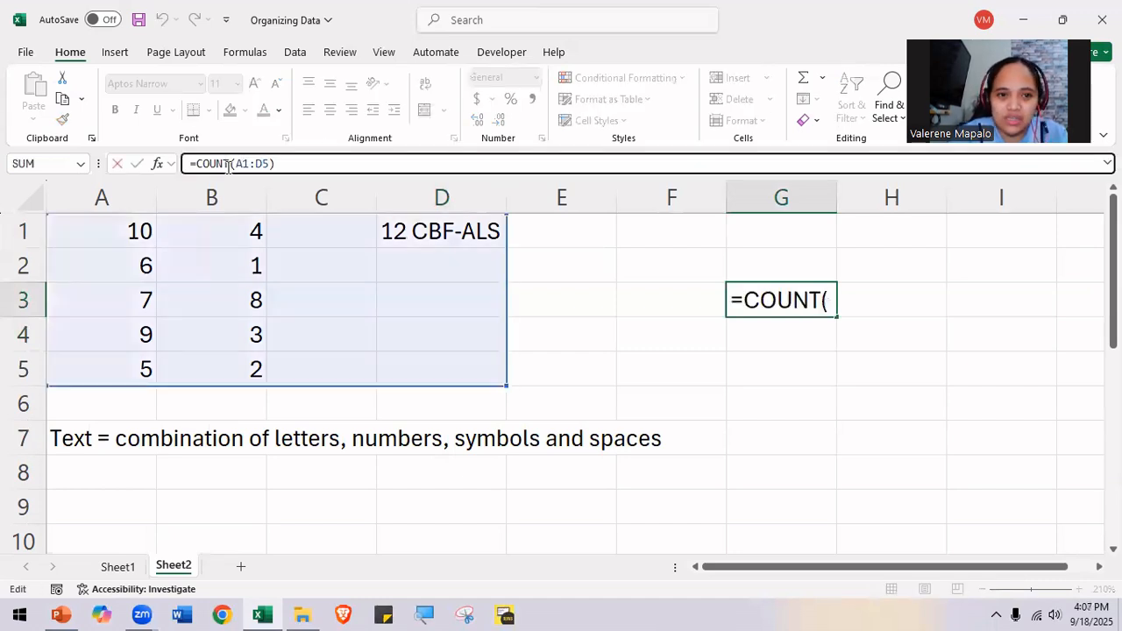
{"action": "type", "text": "A"}
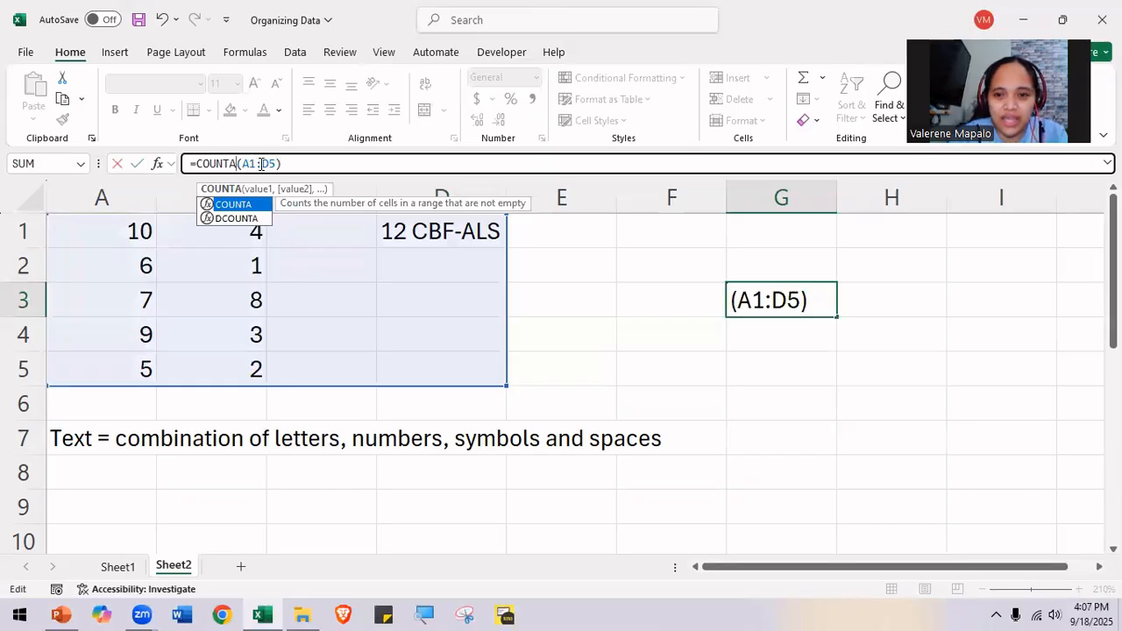
{"action": "left_click", "coordinate": [260, 164]}
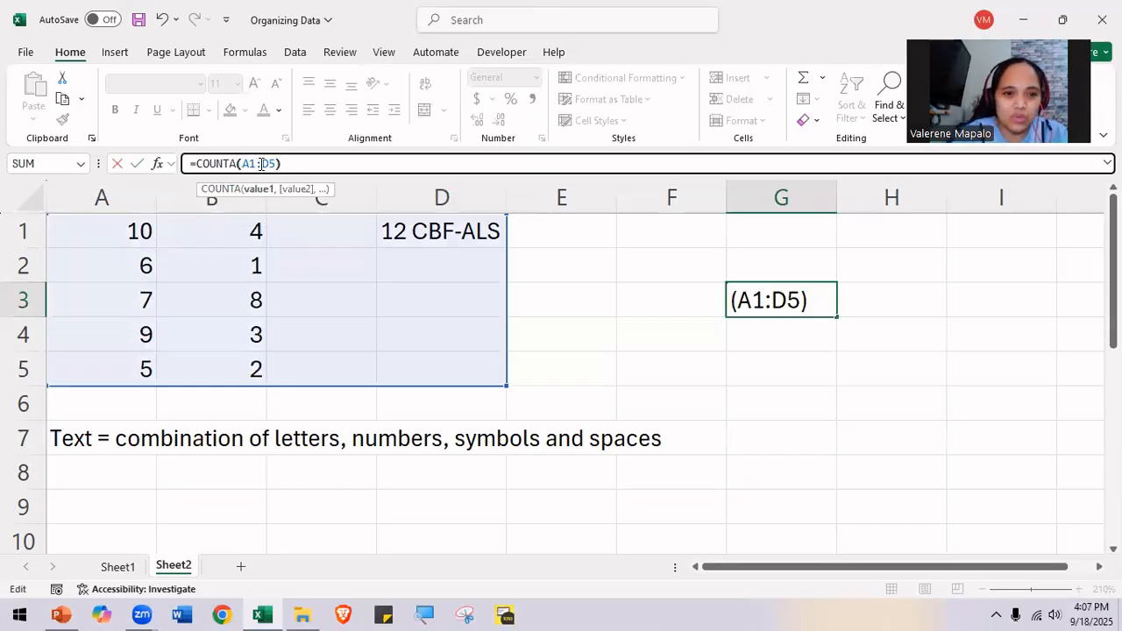
{"action": "key", "text": "Left"}
{"action": "key", "text": "Left"}
{"action": "key", "text": "Left"}
{"action": "key", "text": "Left"}
{"action": "key", "text": "Left"}
{"action": "key", "text": "Left"}
{"action": "key", "text": "Left"}
{"action": "key", "text": "Left"}
{"action": "key", "text": "Left"}
{"action": "left_click_drag", "start_coordinate": [175, 163], "coordinate": [285, 164]}
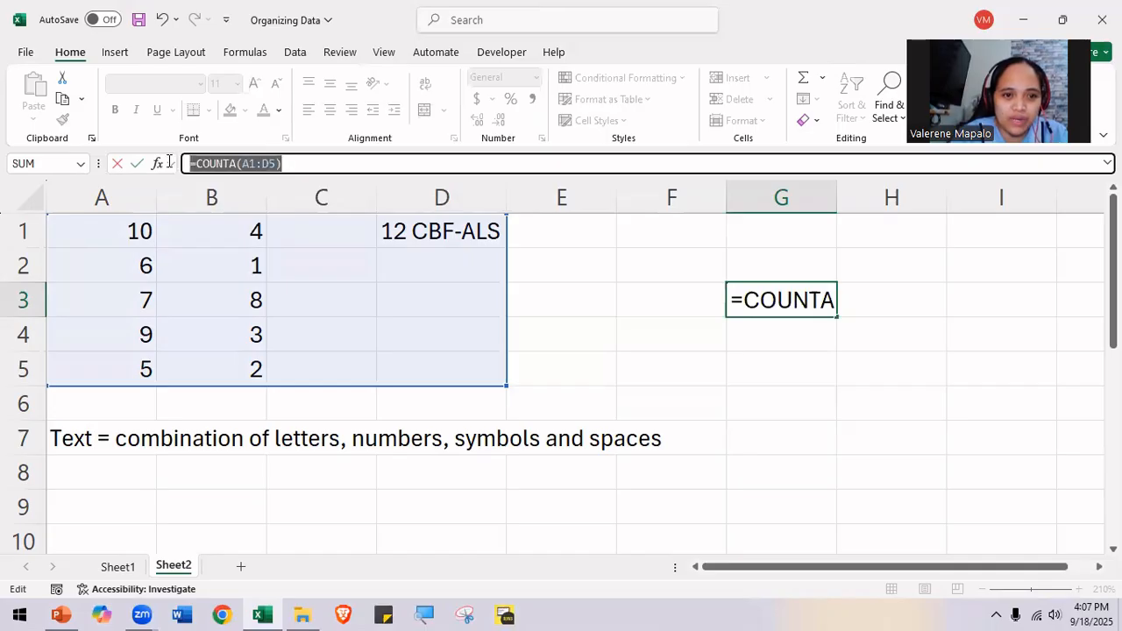
{"action": "left_click", "coordinate": [233, 164]}
{"action": "left_click_drag", "start_coordinate": [228, 164], "coordinate": [235, 164]}
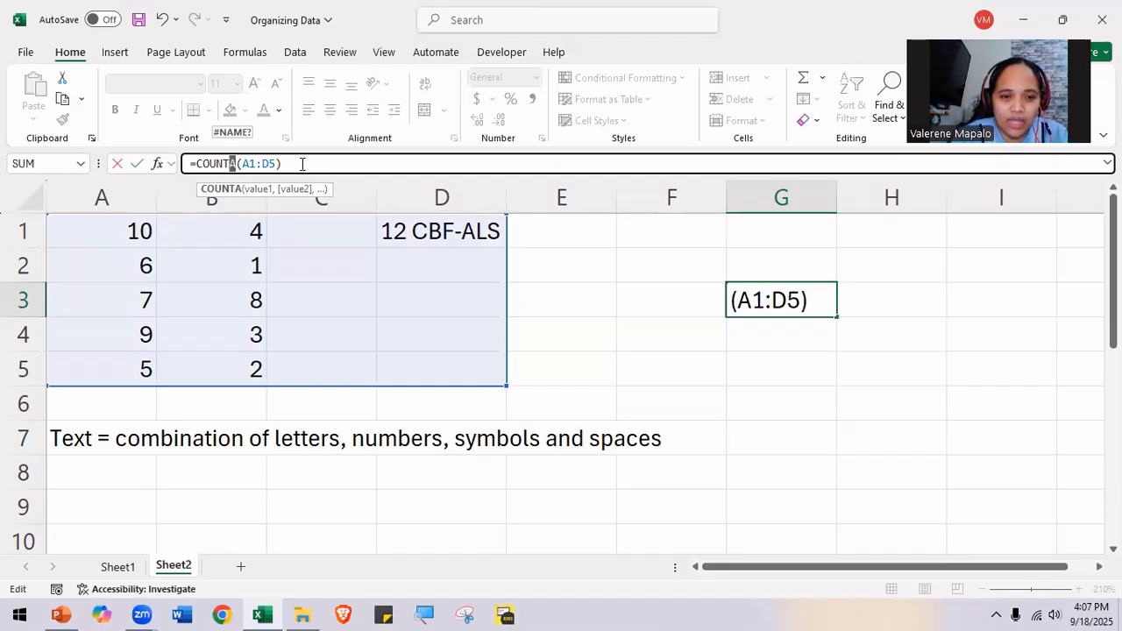
{"action": "left_click", "coordinate": [303, 163]}
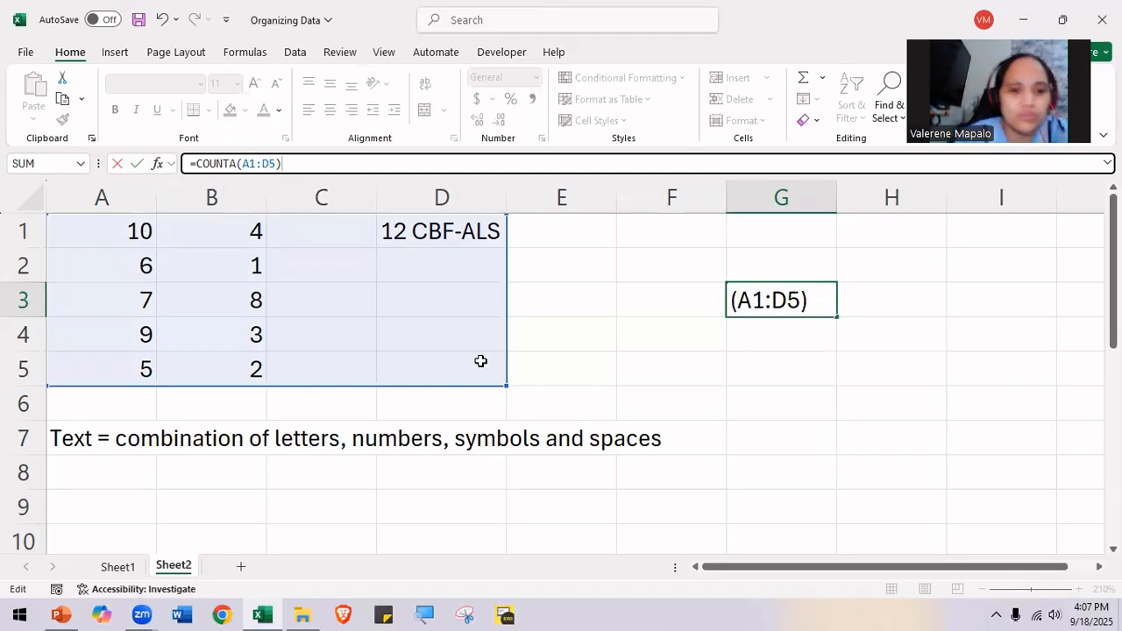
{"action": "key", "text": "Return"}
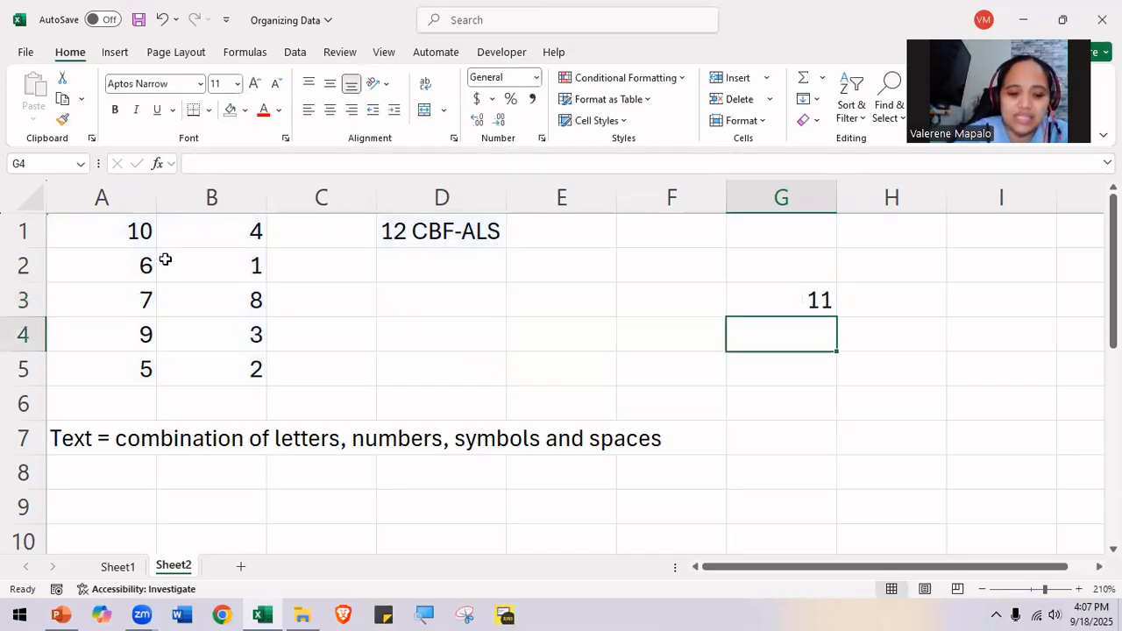
Step: Glance at the PowerPoint COUNTA slide, return to Excel and step through the cells in A1:D5 to examine which ones COUNTA includes
{"action": "key", "text": "alt+Tab"}
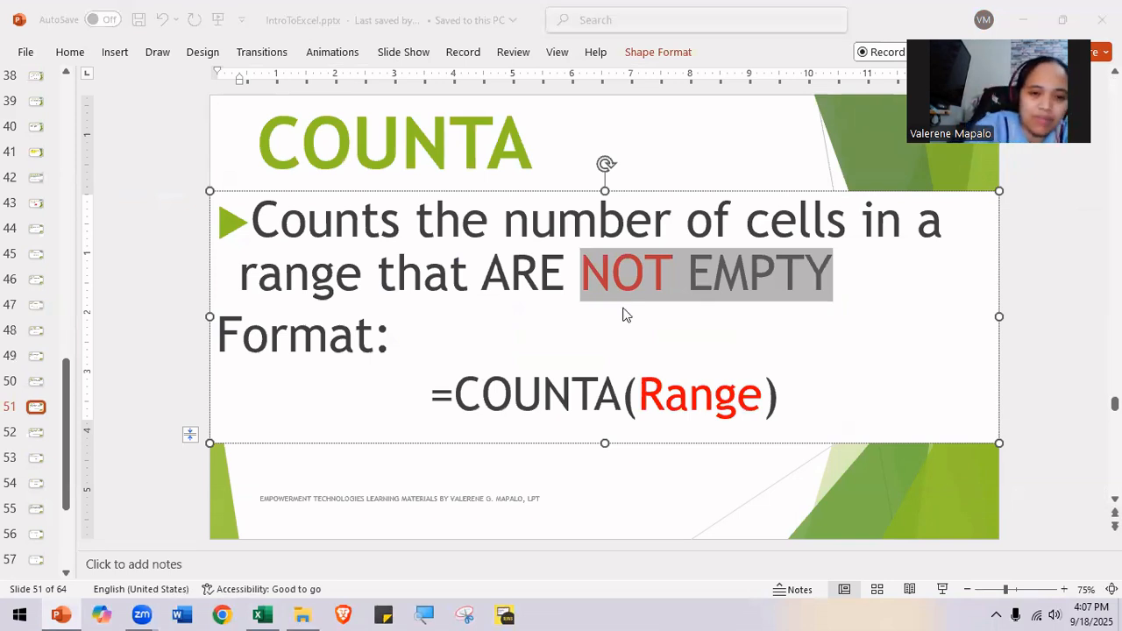
{"action": "key", "text": "alt+Tab"}
{"action": "left_click", "coordinate": [121, 222]}
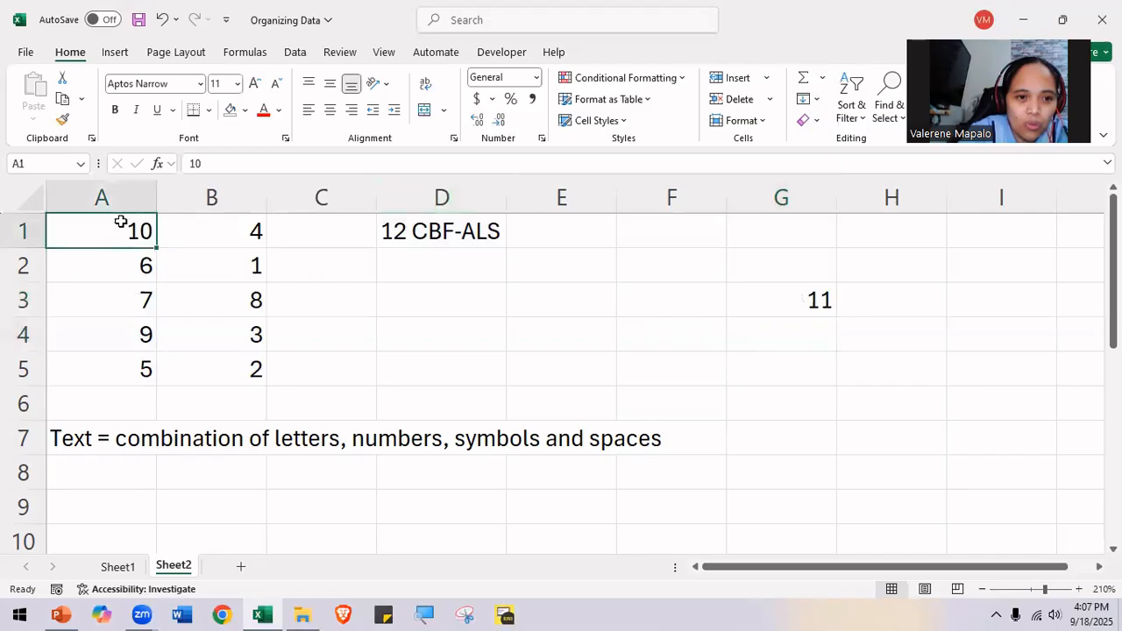
{"action": "key", "text": "Right"}
{"action": "key", "text": "Right"}
{"action": "key", "text": "Right"}
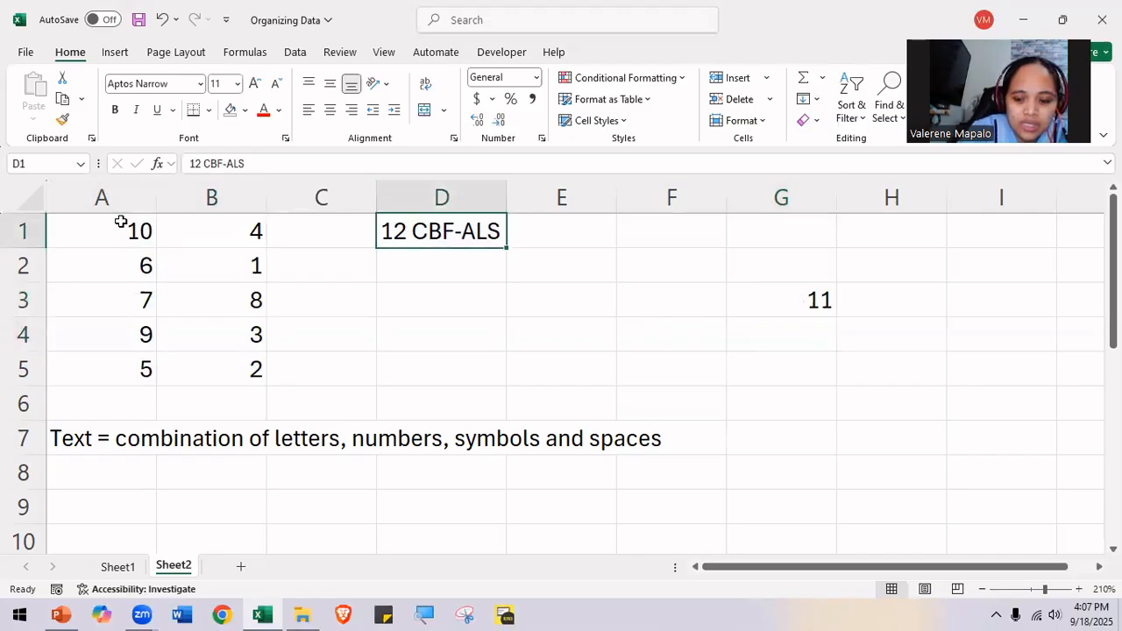
{"action": "key", "text": "Down"}
{"action": "key", "text": "Left"}
{"action": "key", "text": "Left"}
{"action": "key", "text": "Left"}
{"action": "key", "text": "Down"}
{"action": "key", "text": "Right"}
{"action": "key", "text": "Down"}
{"action": "key", "text": "Left"}
{"action": "key", "text": "Down"}
{"action": "key", "text": "Right"}
{"action": "key", "text": "Right"}
{"action": "key", "text": "Right"}
{"action": "key", "text": "Up"}
{"action": "key", "text": "Left"}
{"action": "key", "text": "Up"}
{"action": "key", "text": "Right"}
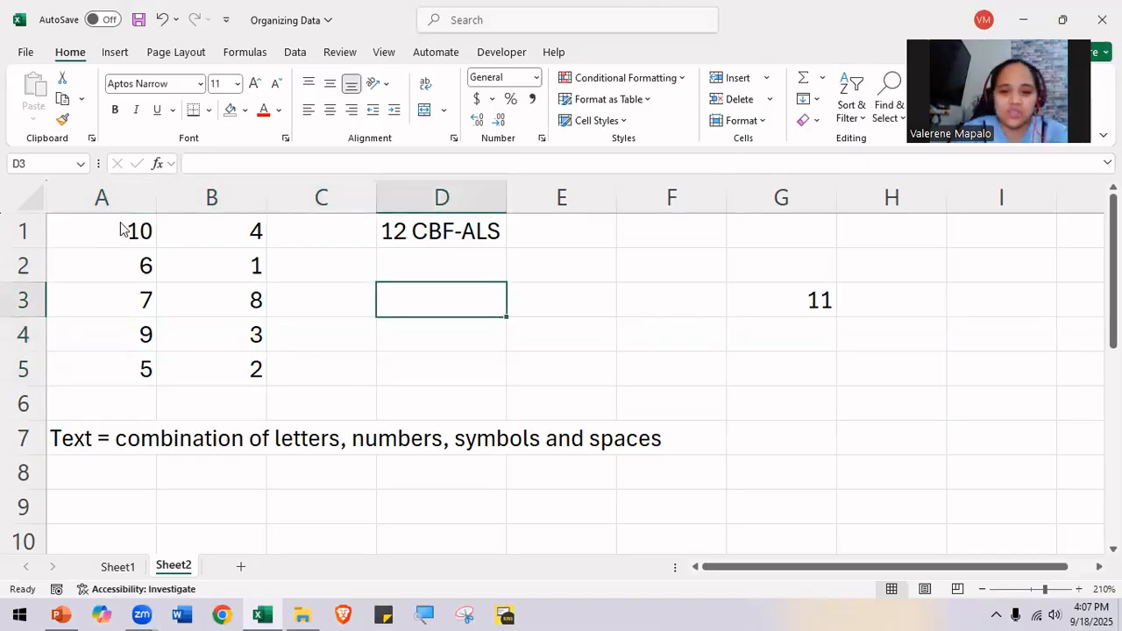
Step: Switch to the PowerPoint presentation and open slide 52, following the COUNTA slide
{"action": "key", "text": "alt+Tab"}
{"action": "left_click", "coordinate": [34, 434]}
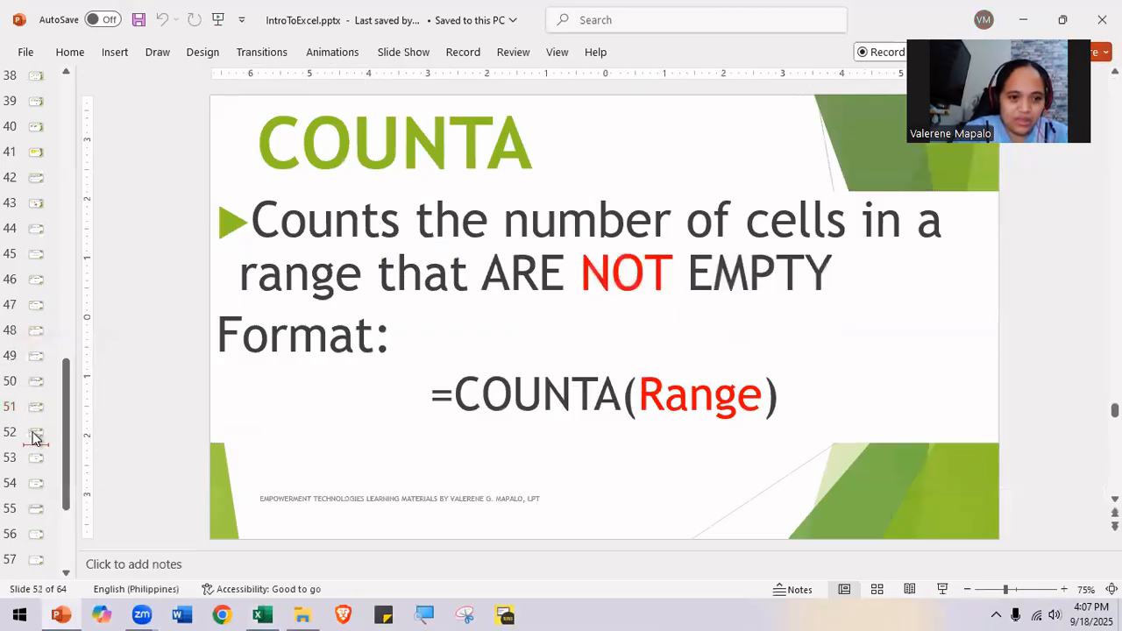